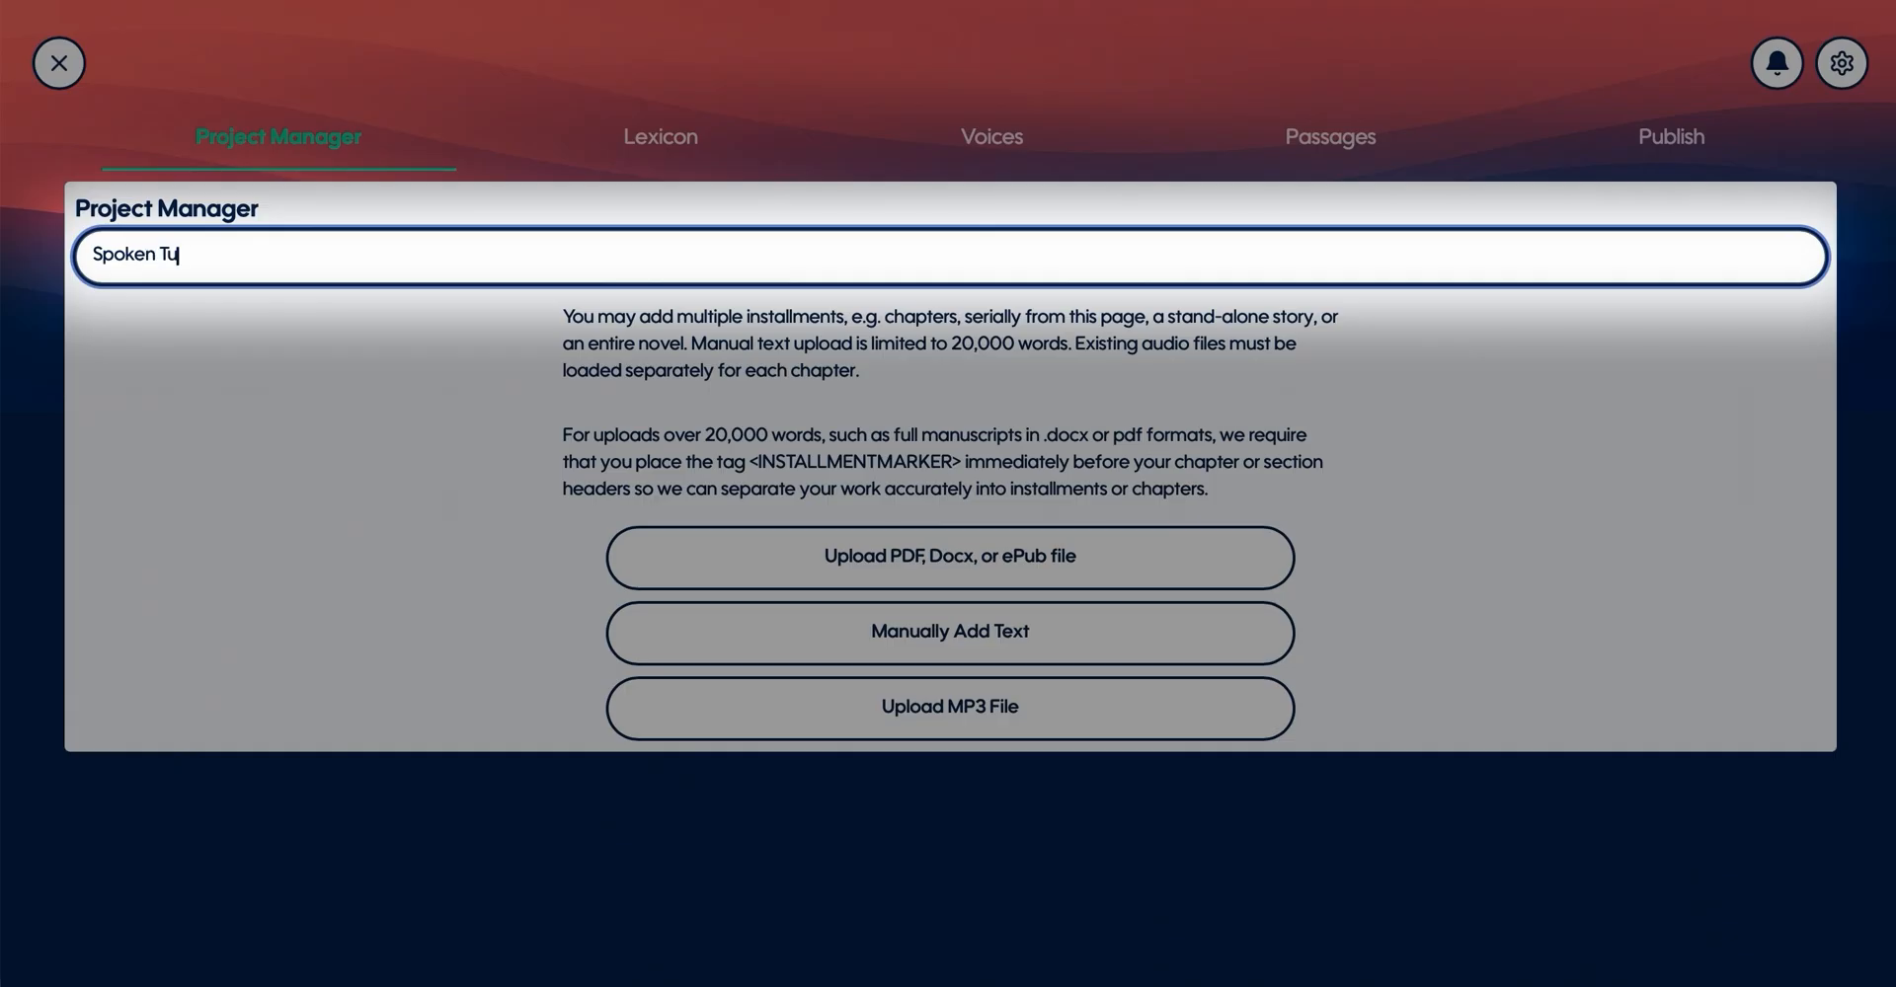
- Title the project Spoken Tutorial and submit Kill Your Darlings_Markers.epub for analysis
{"action": "type", "text": "torial"}
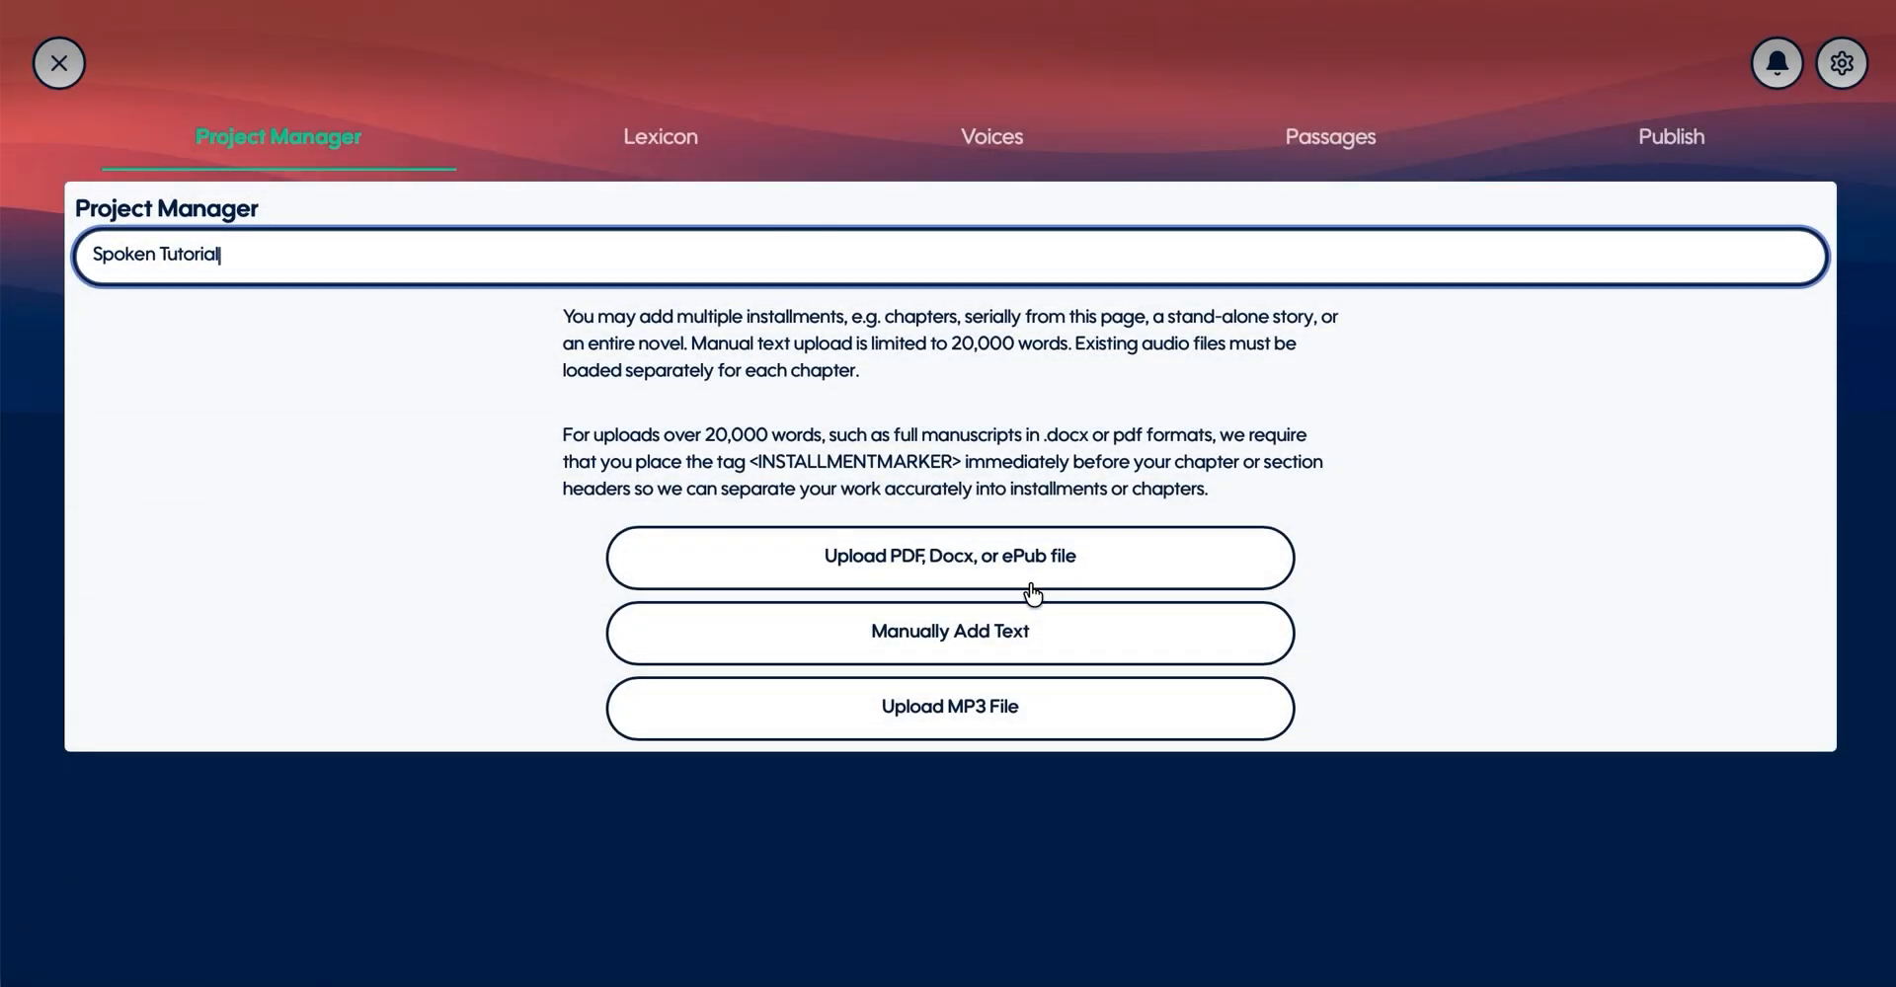
{"action": "left_click", "coordinate": [1028, 593]}
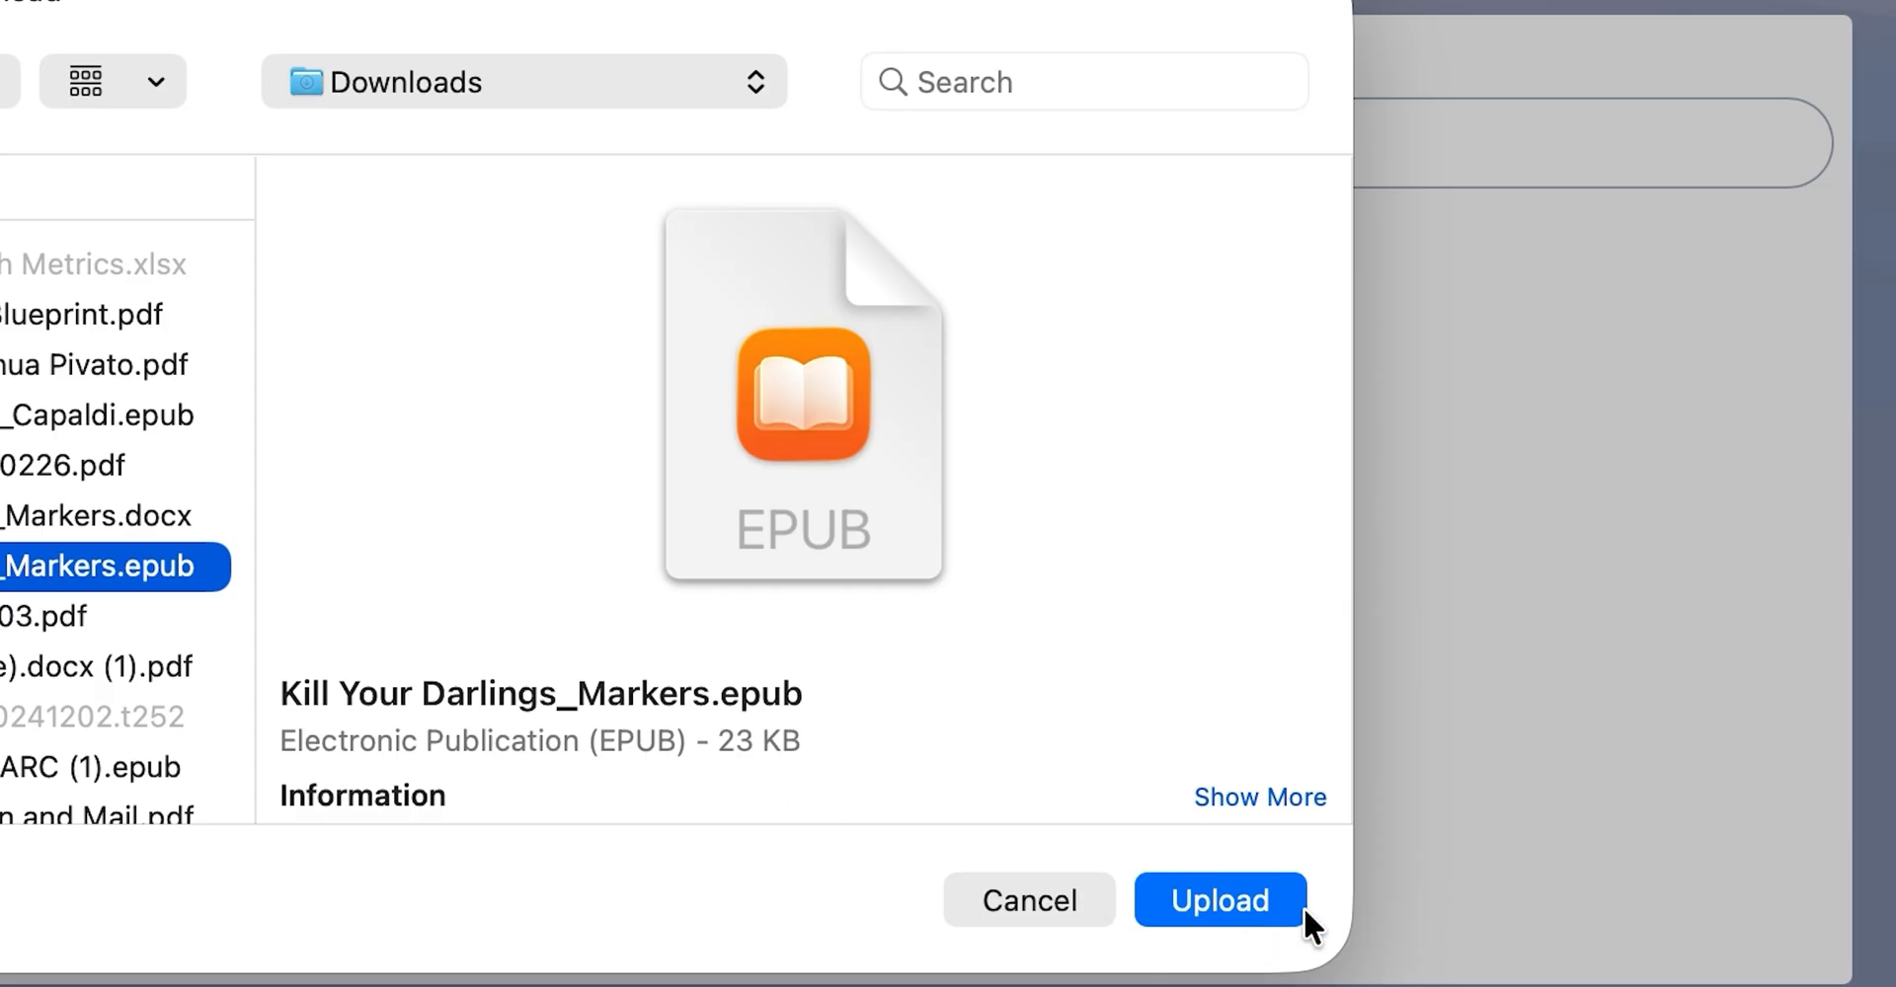
{"action": "left_click", "coordinate": [1260, 901]}
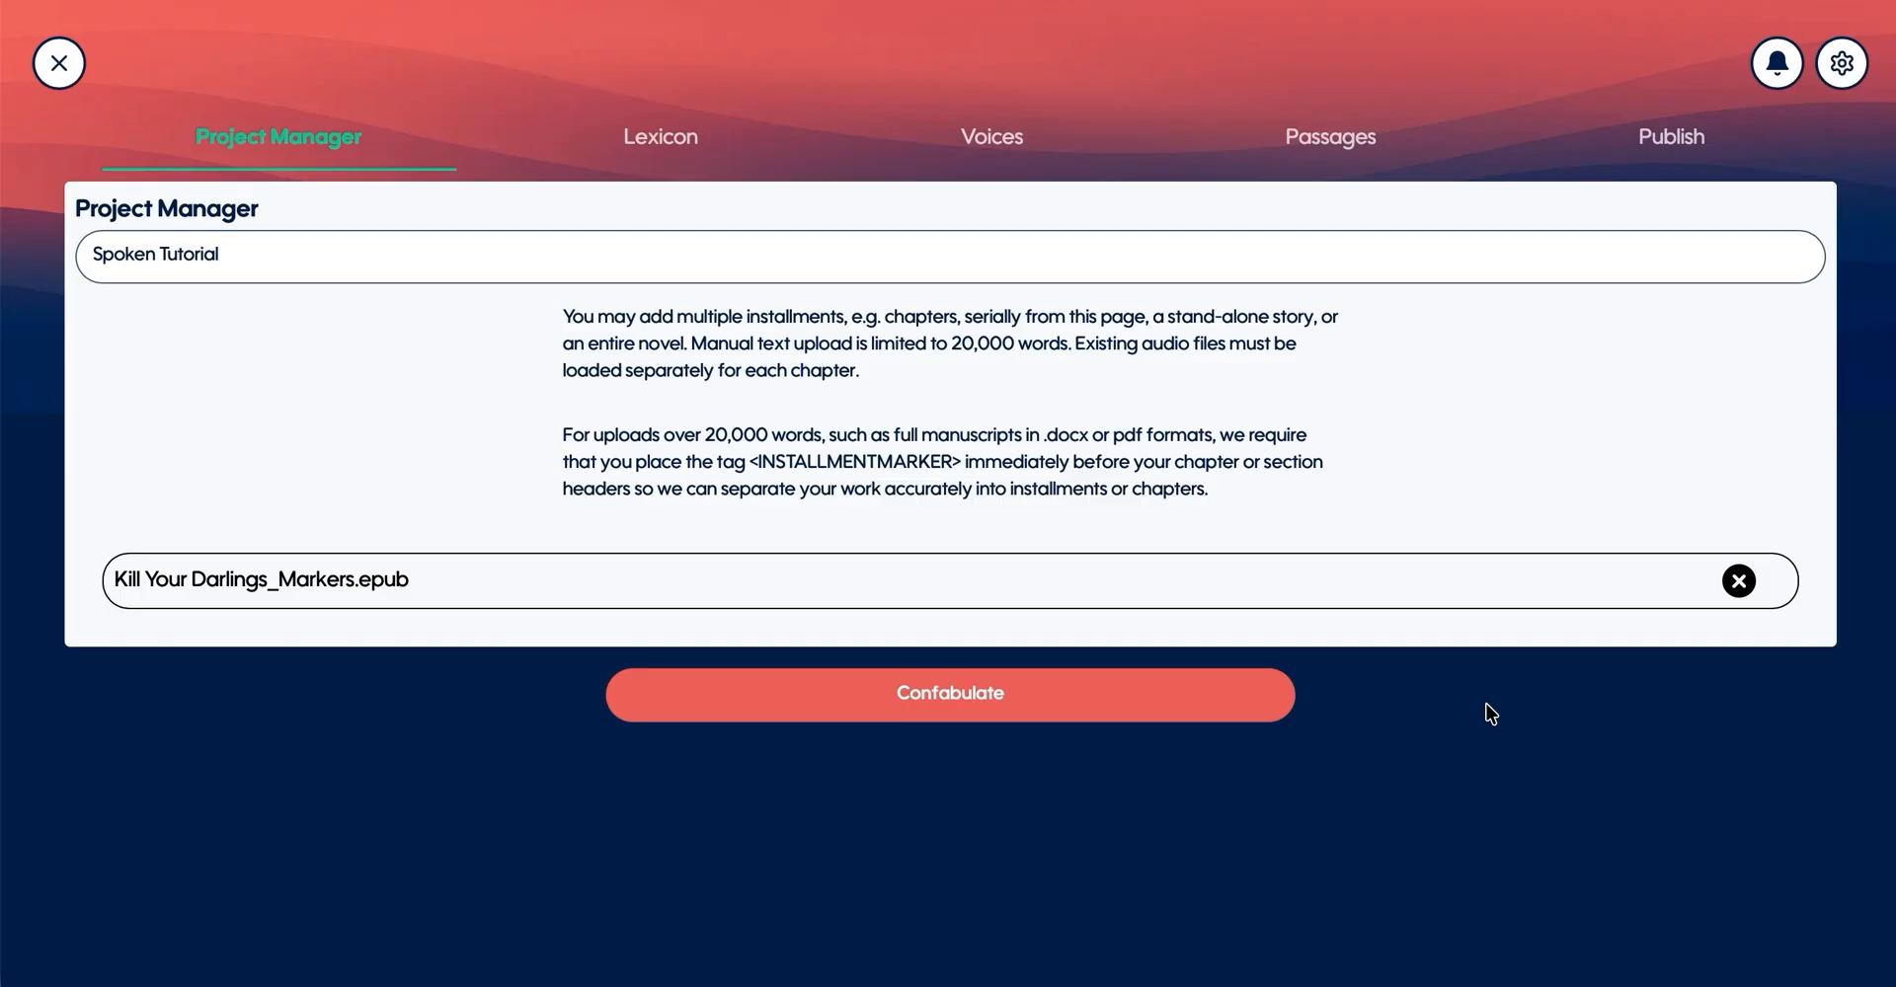
{"action": "left_click", "coordinate": [923, 707]}
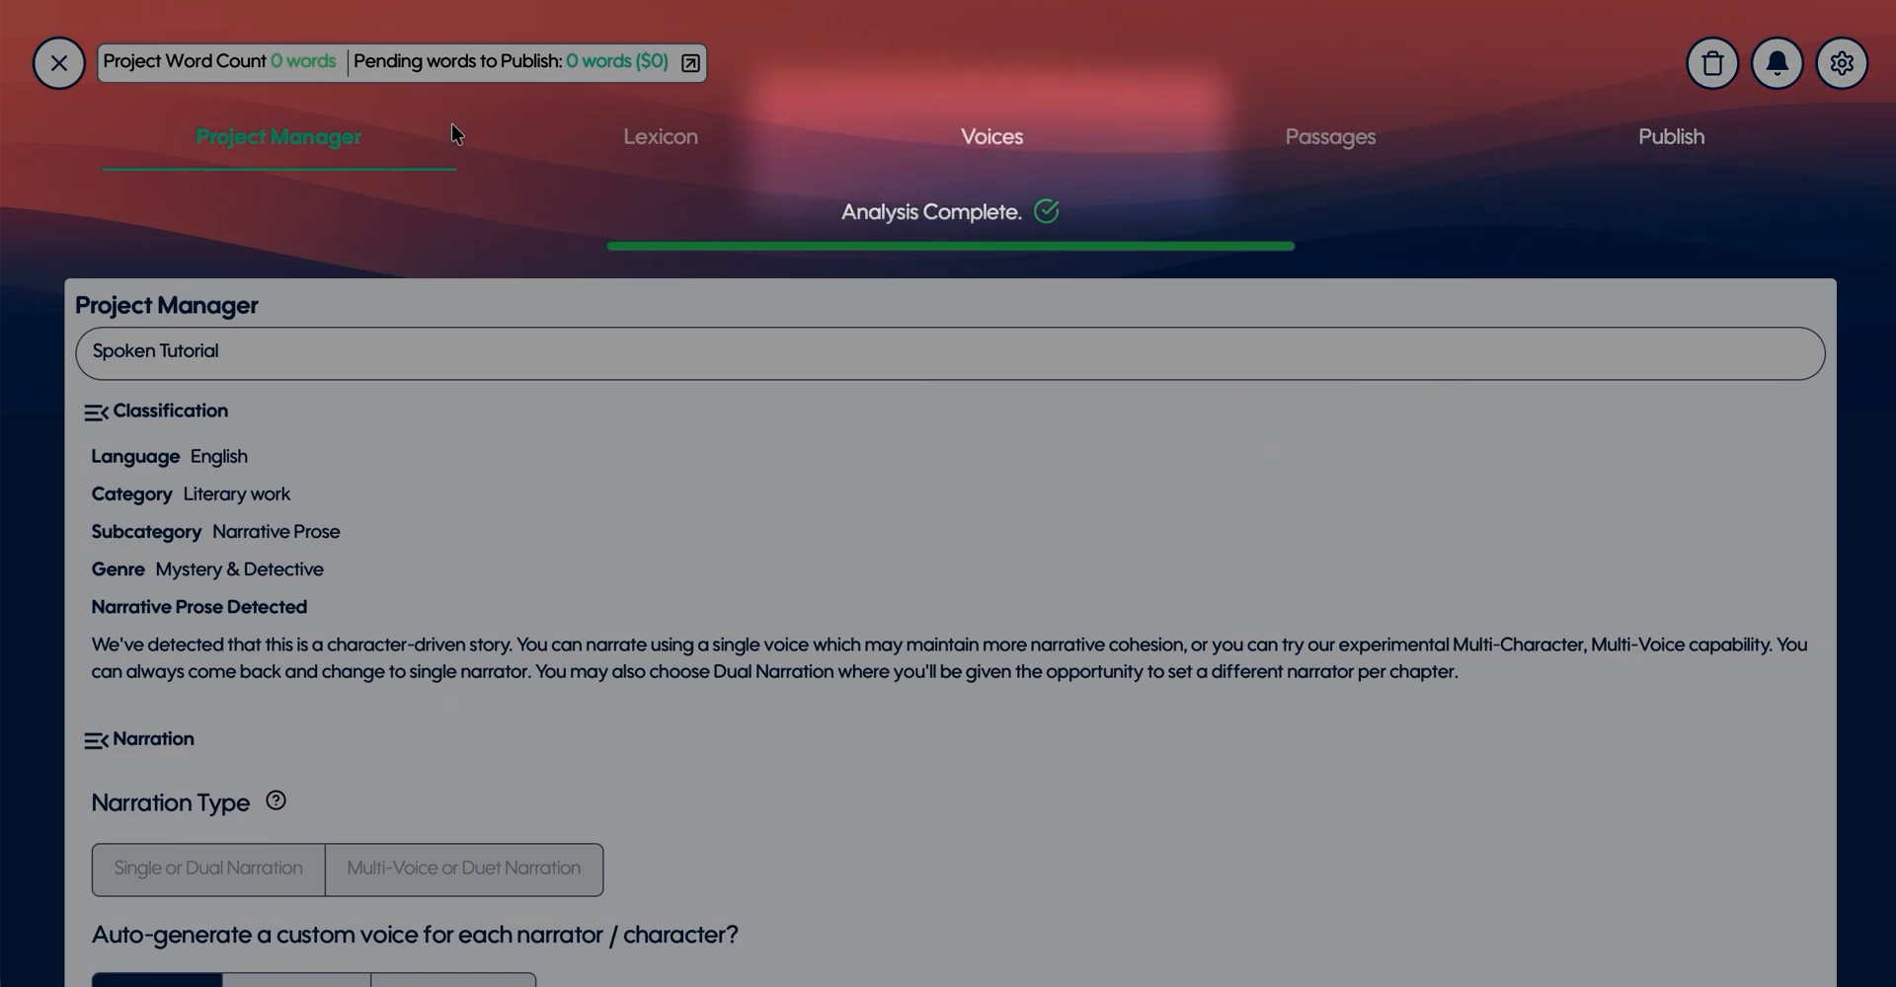
- Review the manuscript analysis and summary, and read the explanation of the available narration types
{"action": "scroll", "coordinate": [110, 592], "scroll_direction": "down", "scroll_amount": 5}
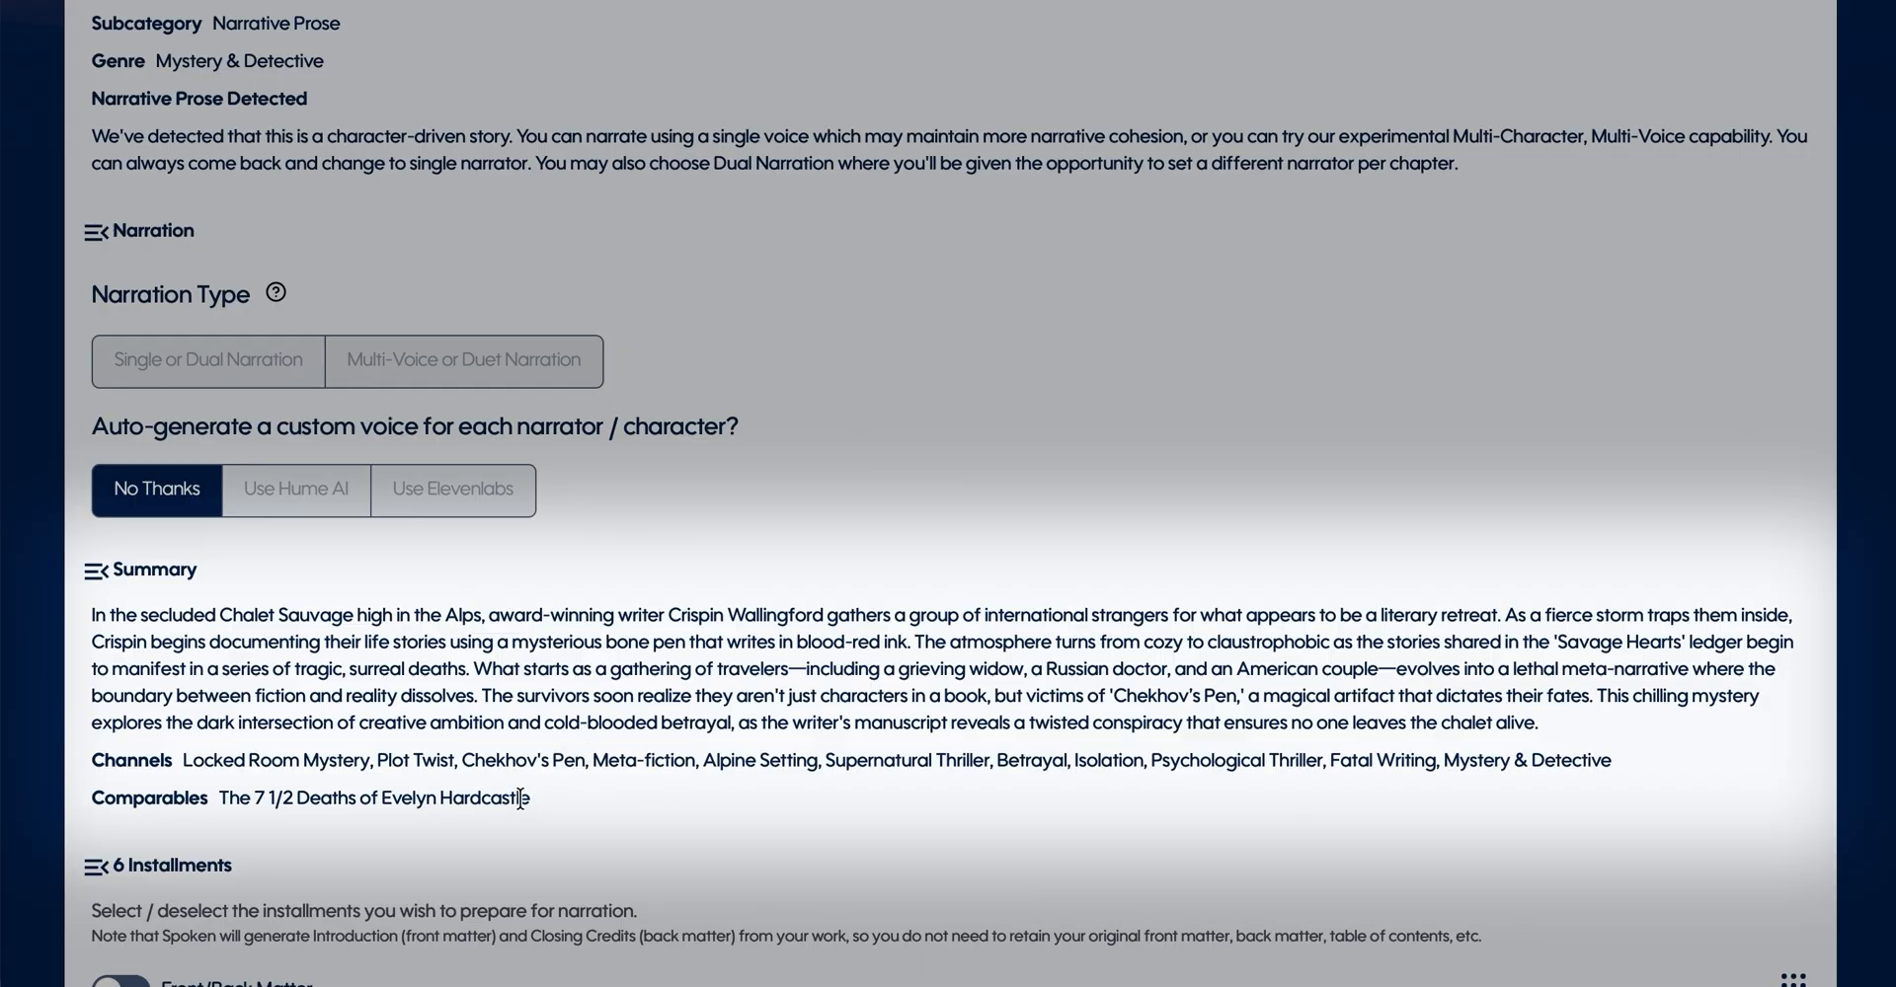
{"action": "scroll", "coordinate": [519, 798], "scroll_direction": "up", "scroll_amount": 3}
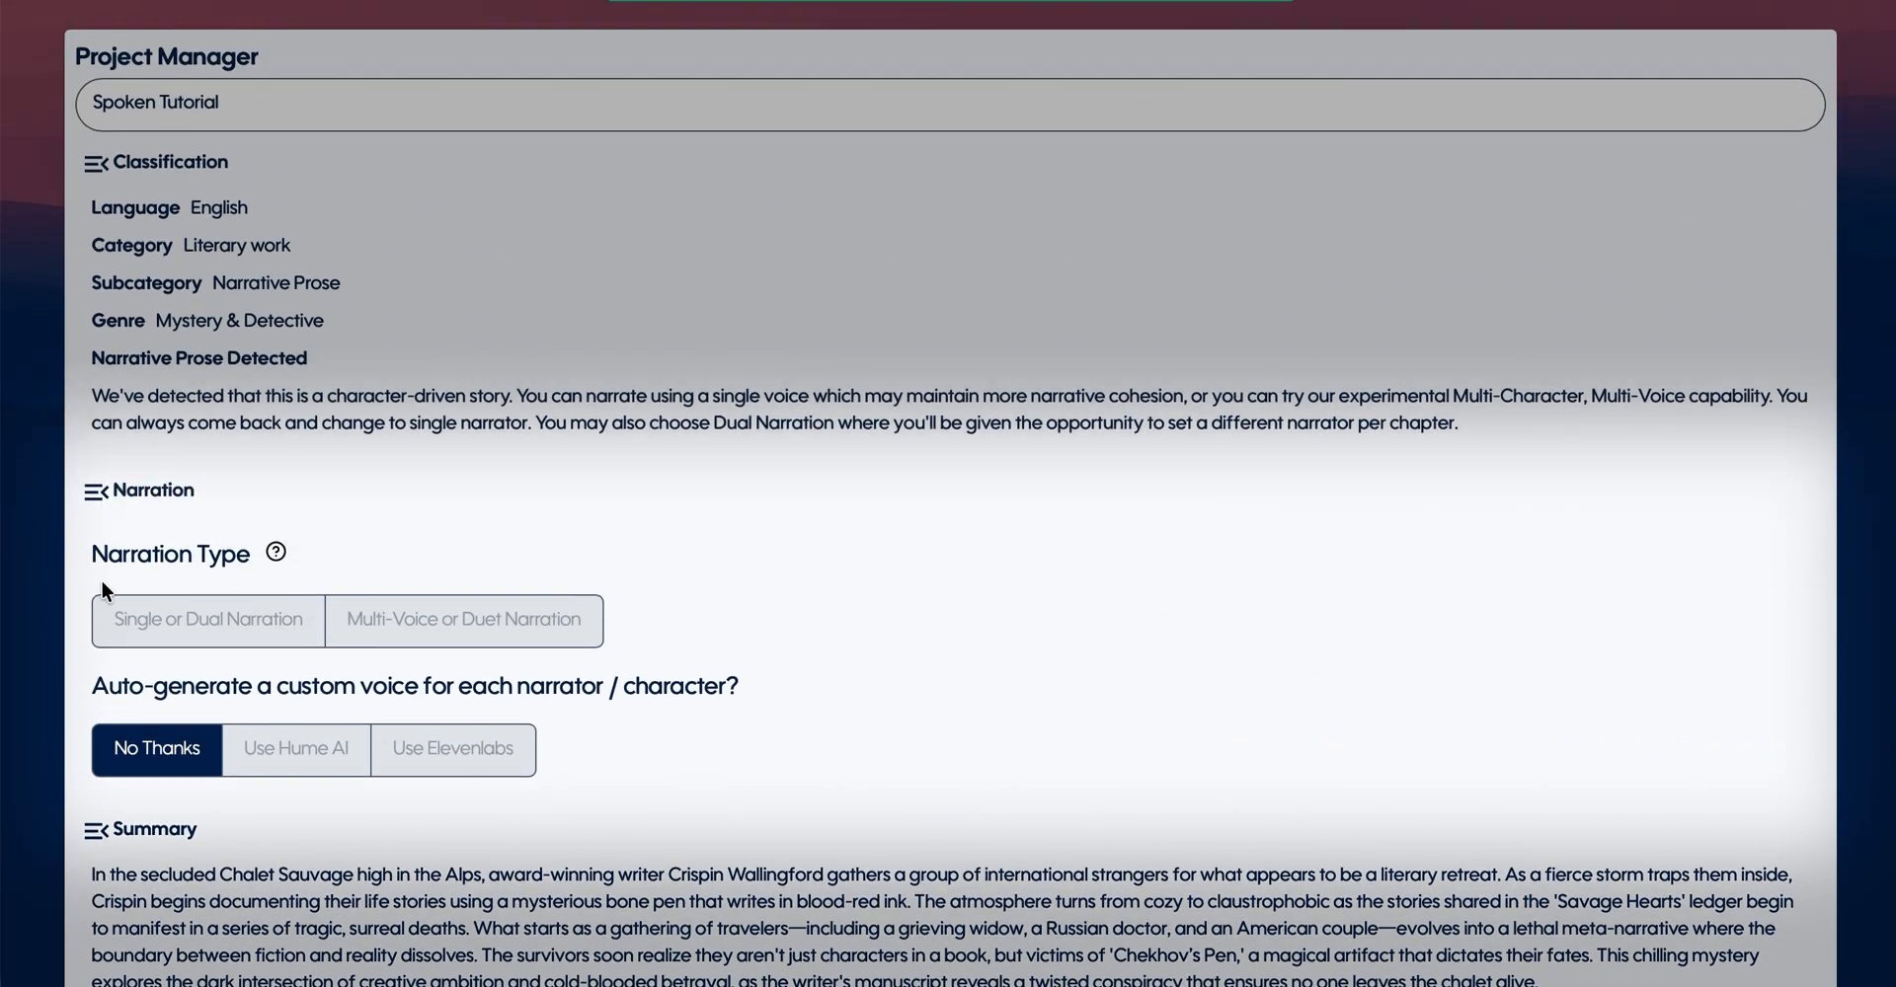
{"action": "left_click", "coordinate": [276, 554]}
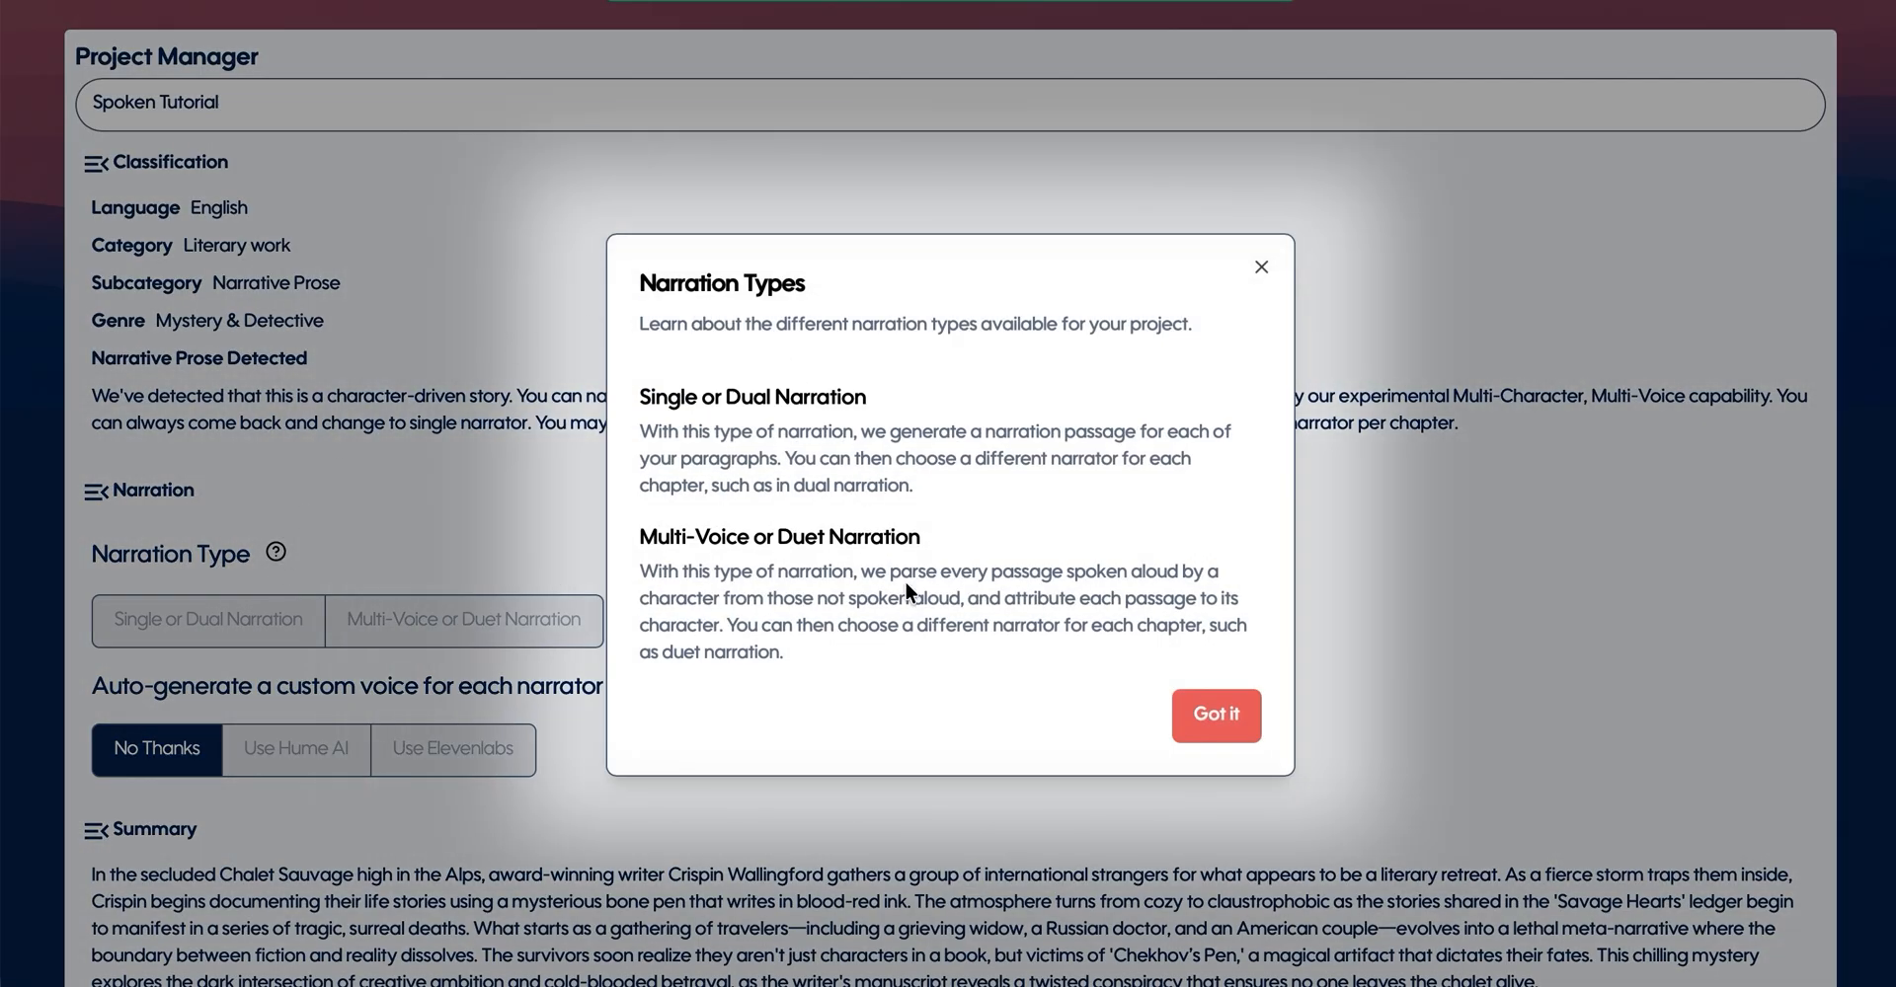
{"action": "left_click", "coordinate": [1220, 717]}
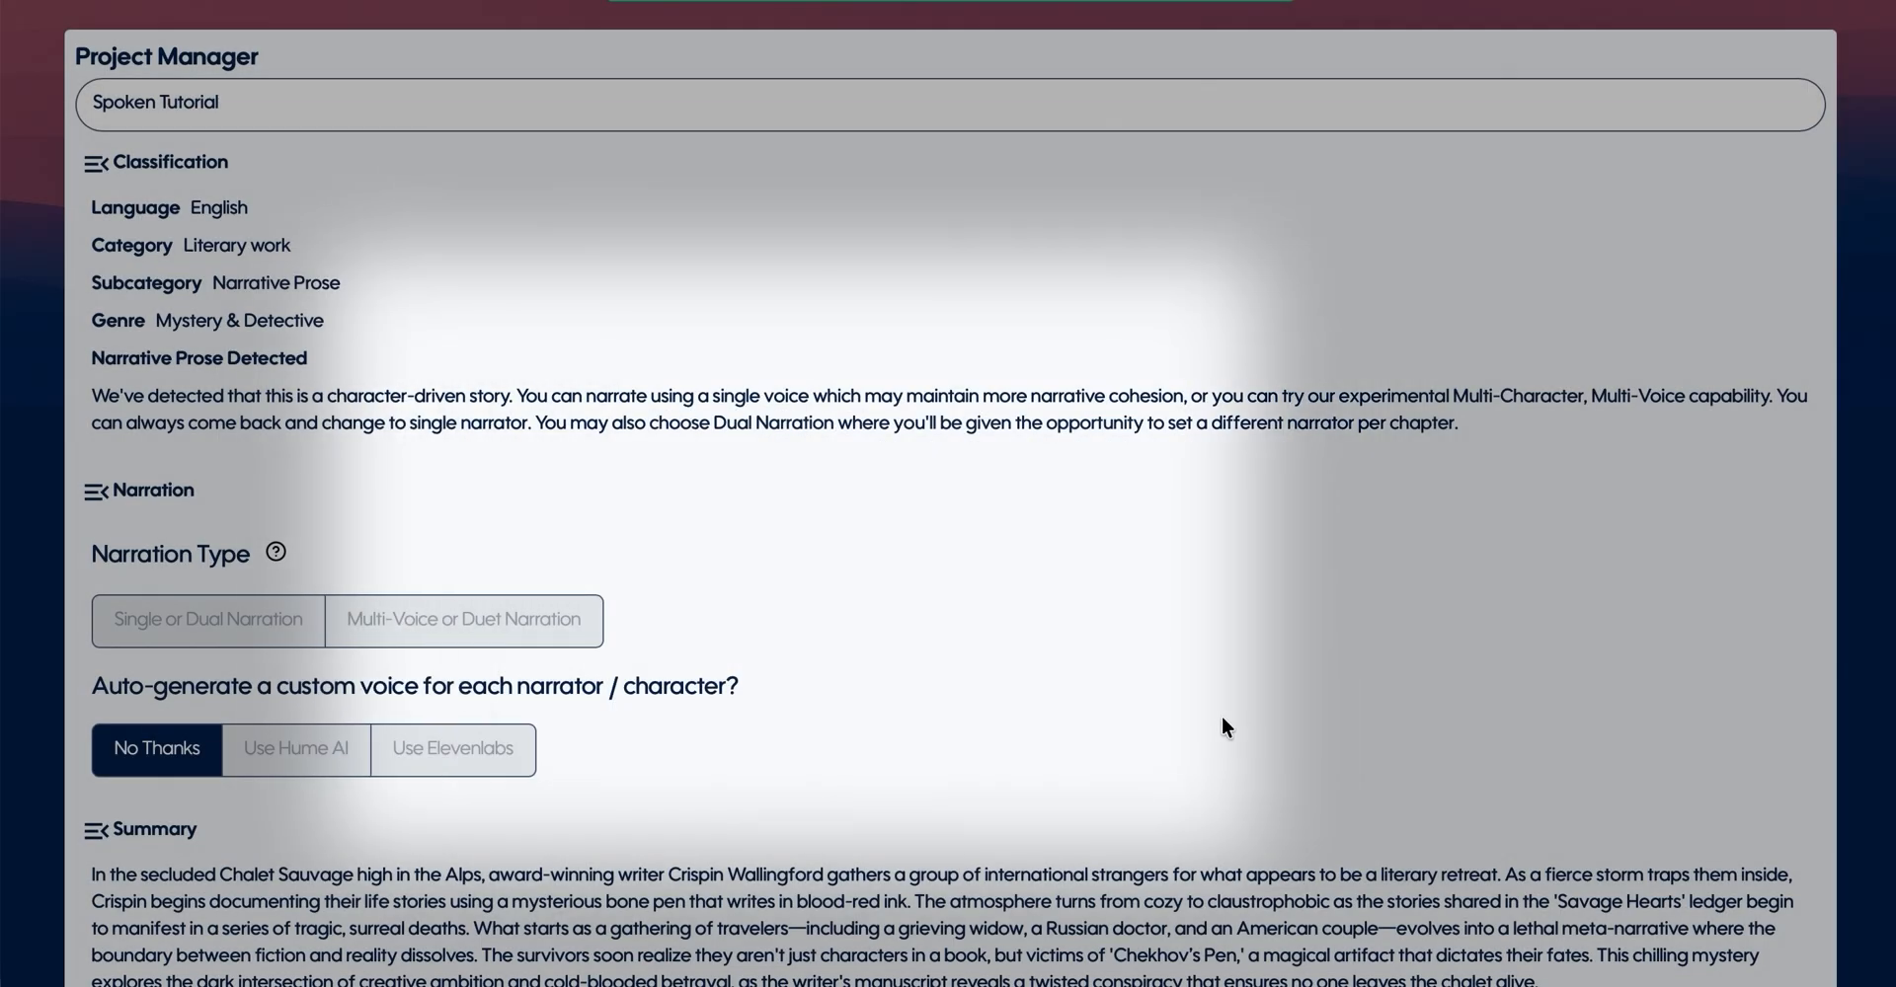
- Set the narration type to Multi-Voice or Duet Narration and auto-generate custom character voices with Hume AI
{"action": "left_click", "coordinate": [194, 630]}
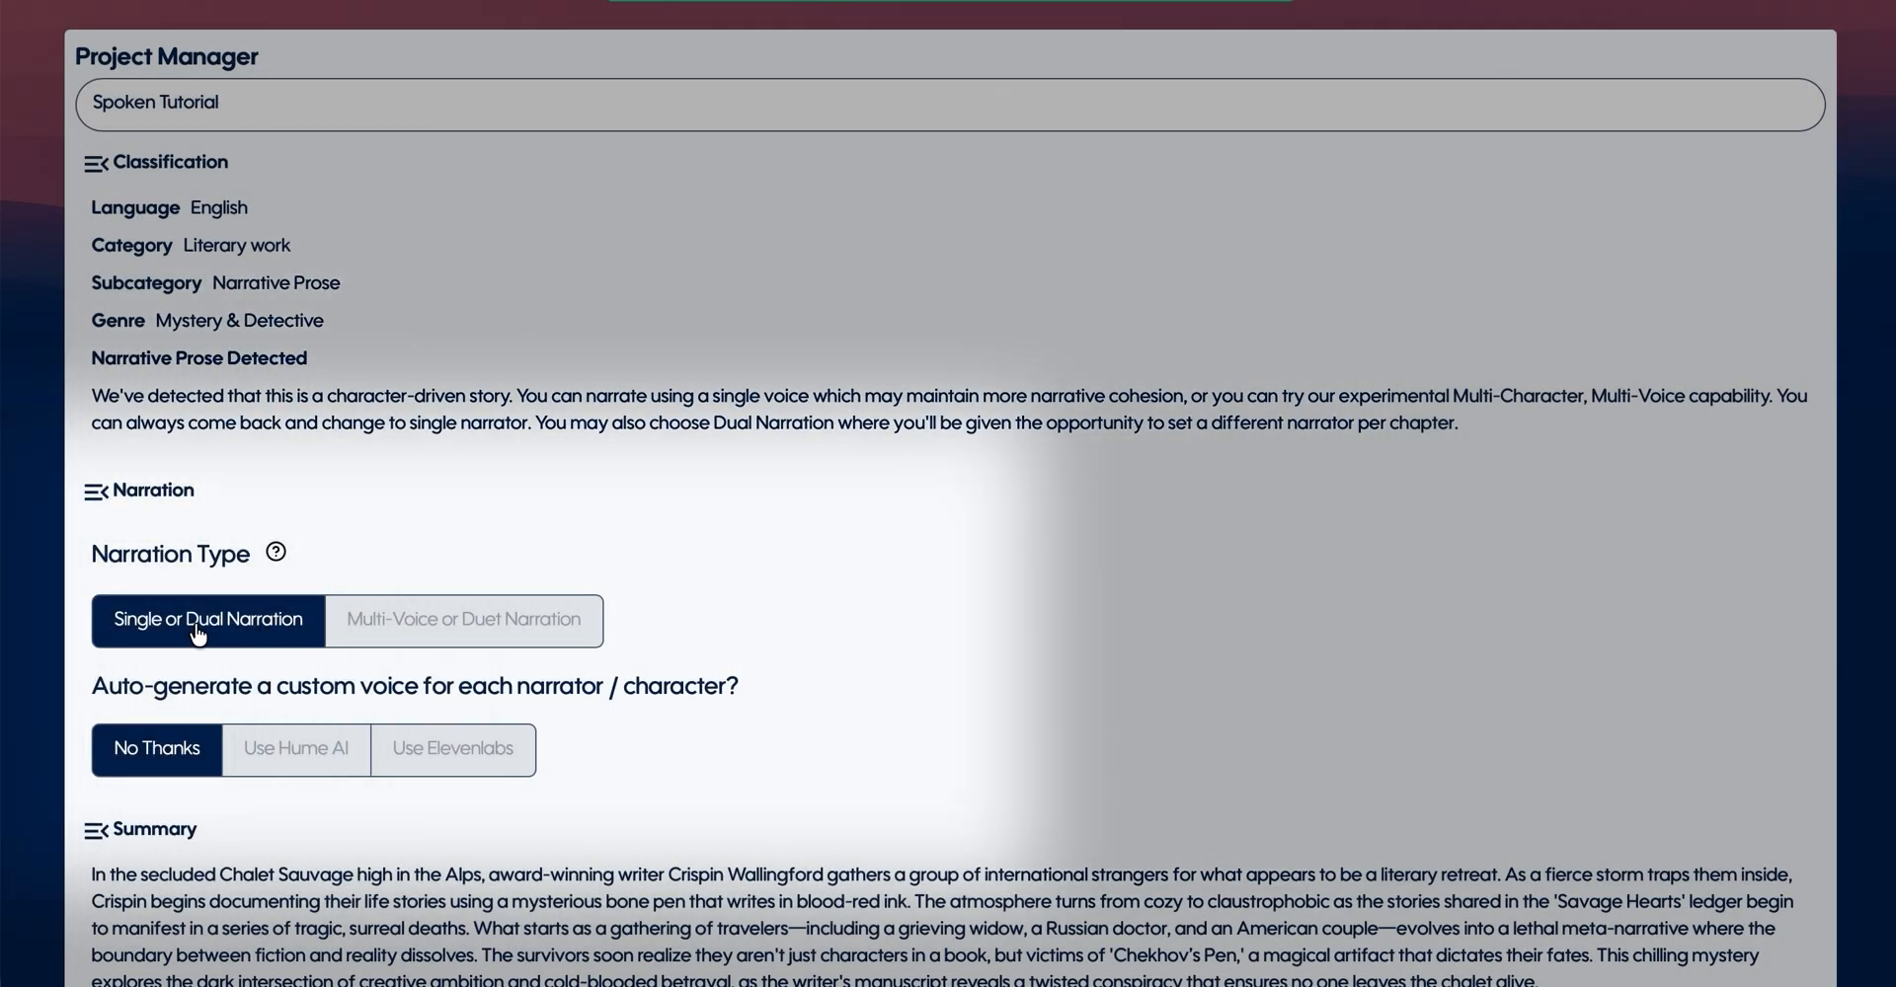
{"action": "left_click", "coordinate": [505, 631]}
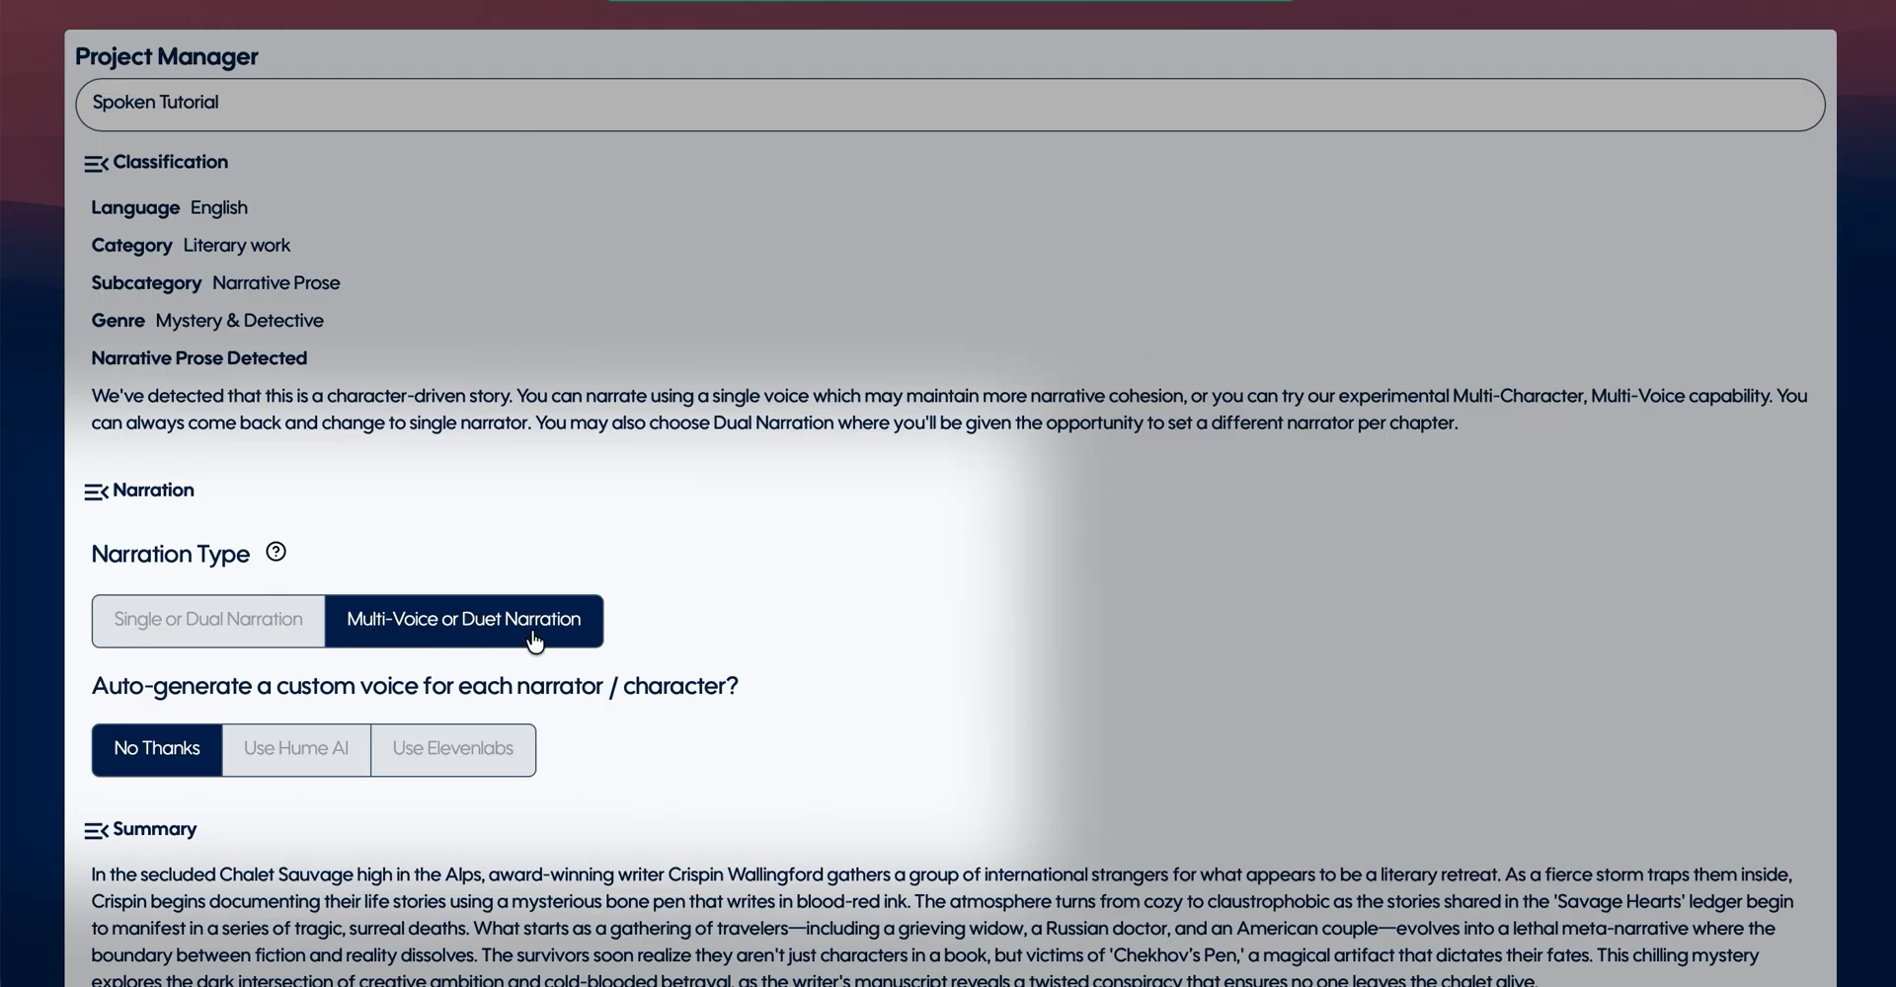
{"action": "left_click", "coordinate": [370, 628]}
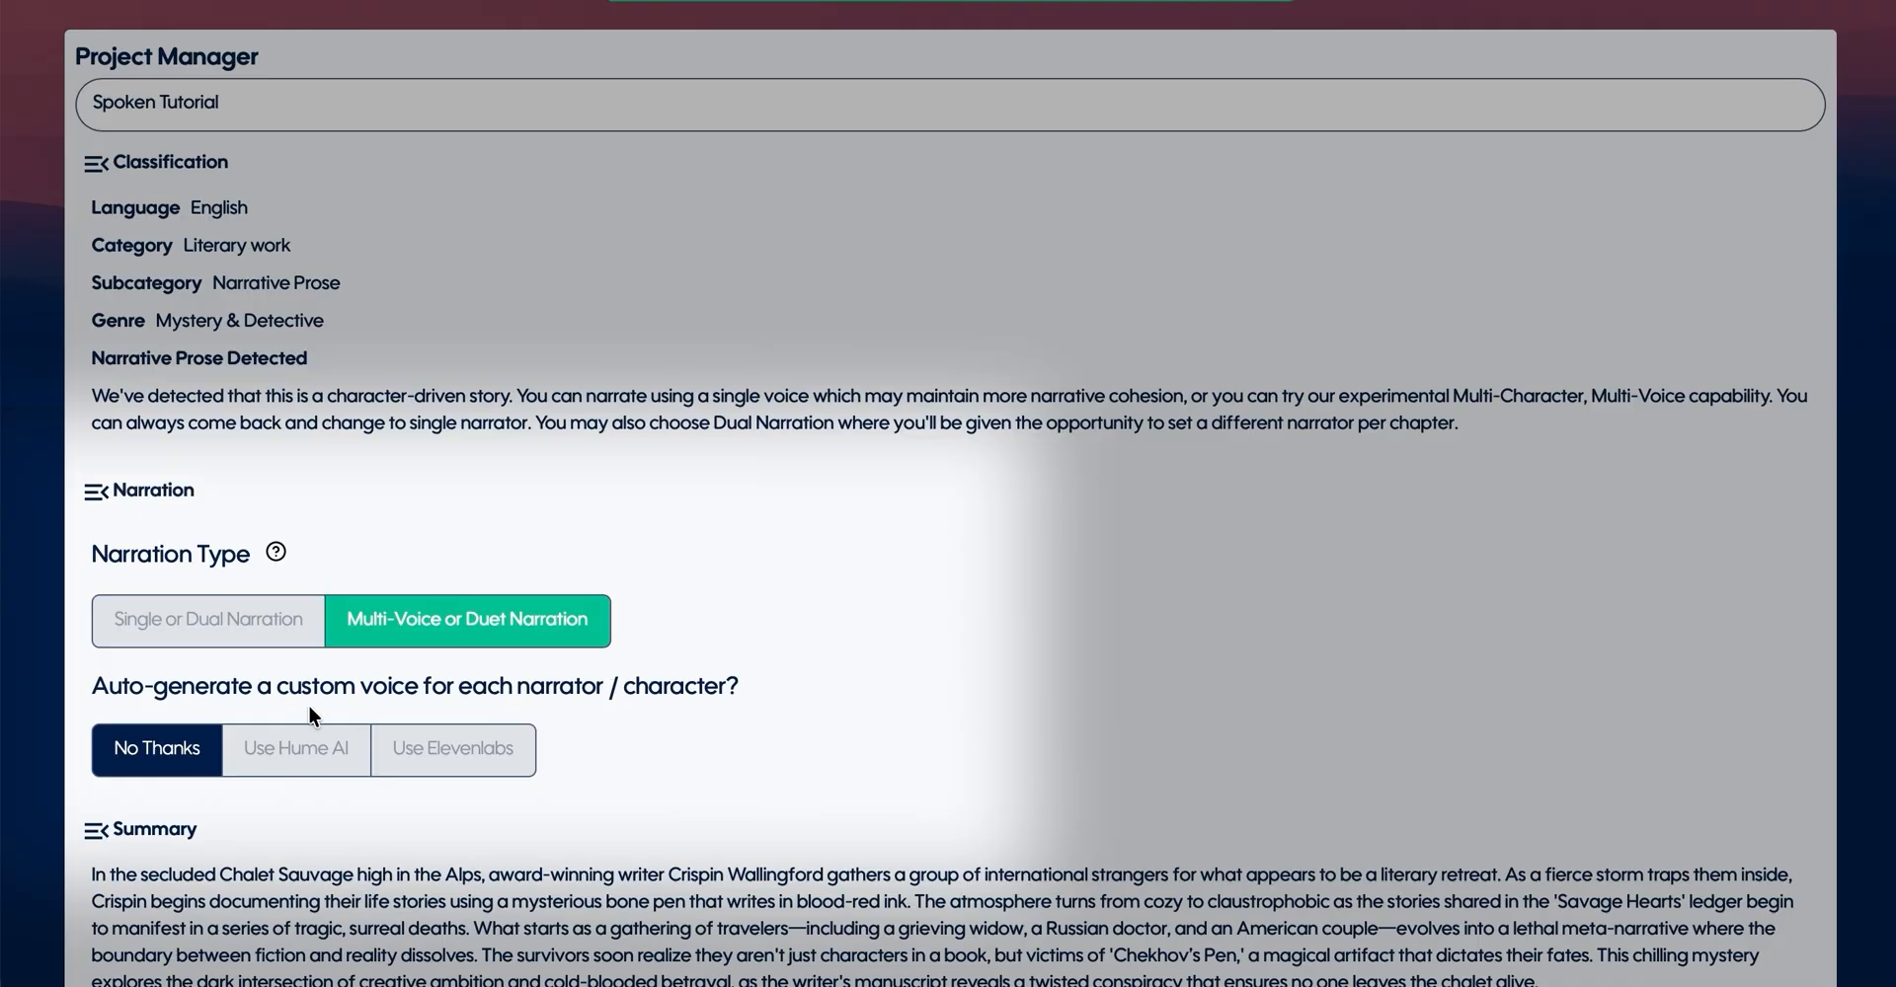
{"action": "left_click", "coordinate": [269, 752]}
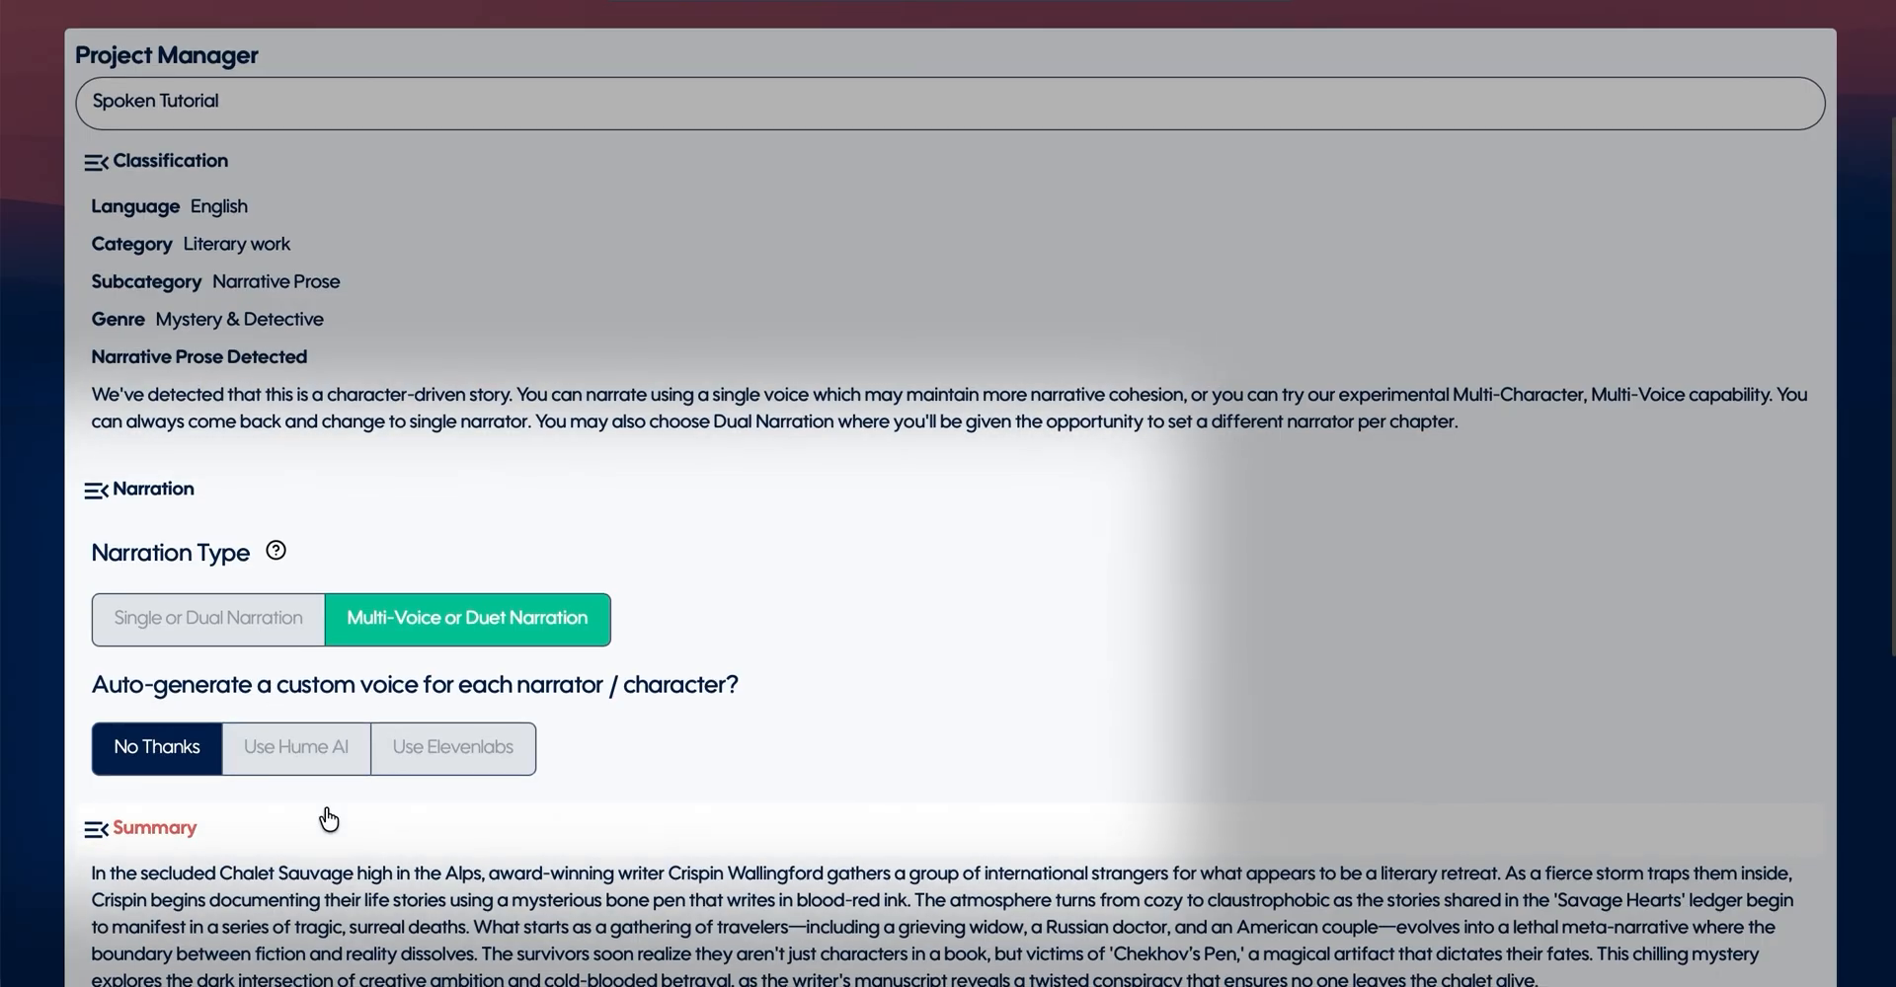
{"action": "scroll", "coordinate": [444, 816], "scroll_direction": "down", "scroll_amount": 1}
{"action": "left_click", "coordinate": [311, 657]}
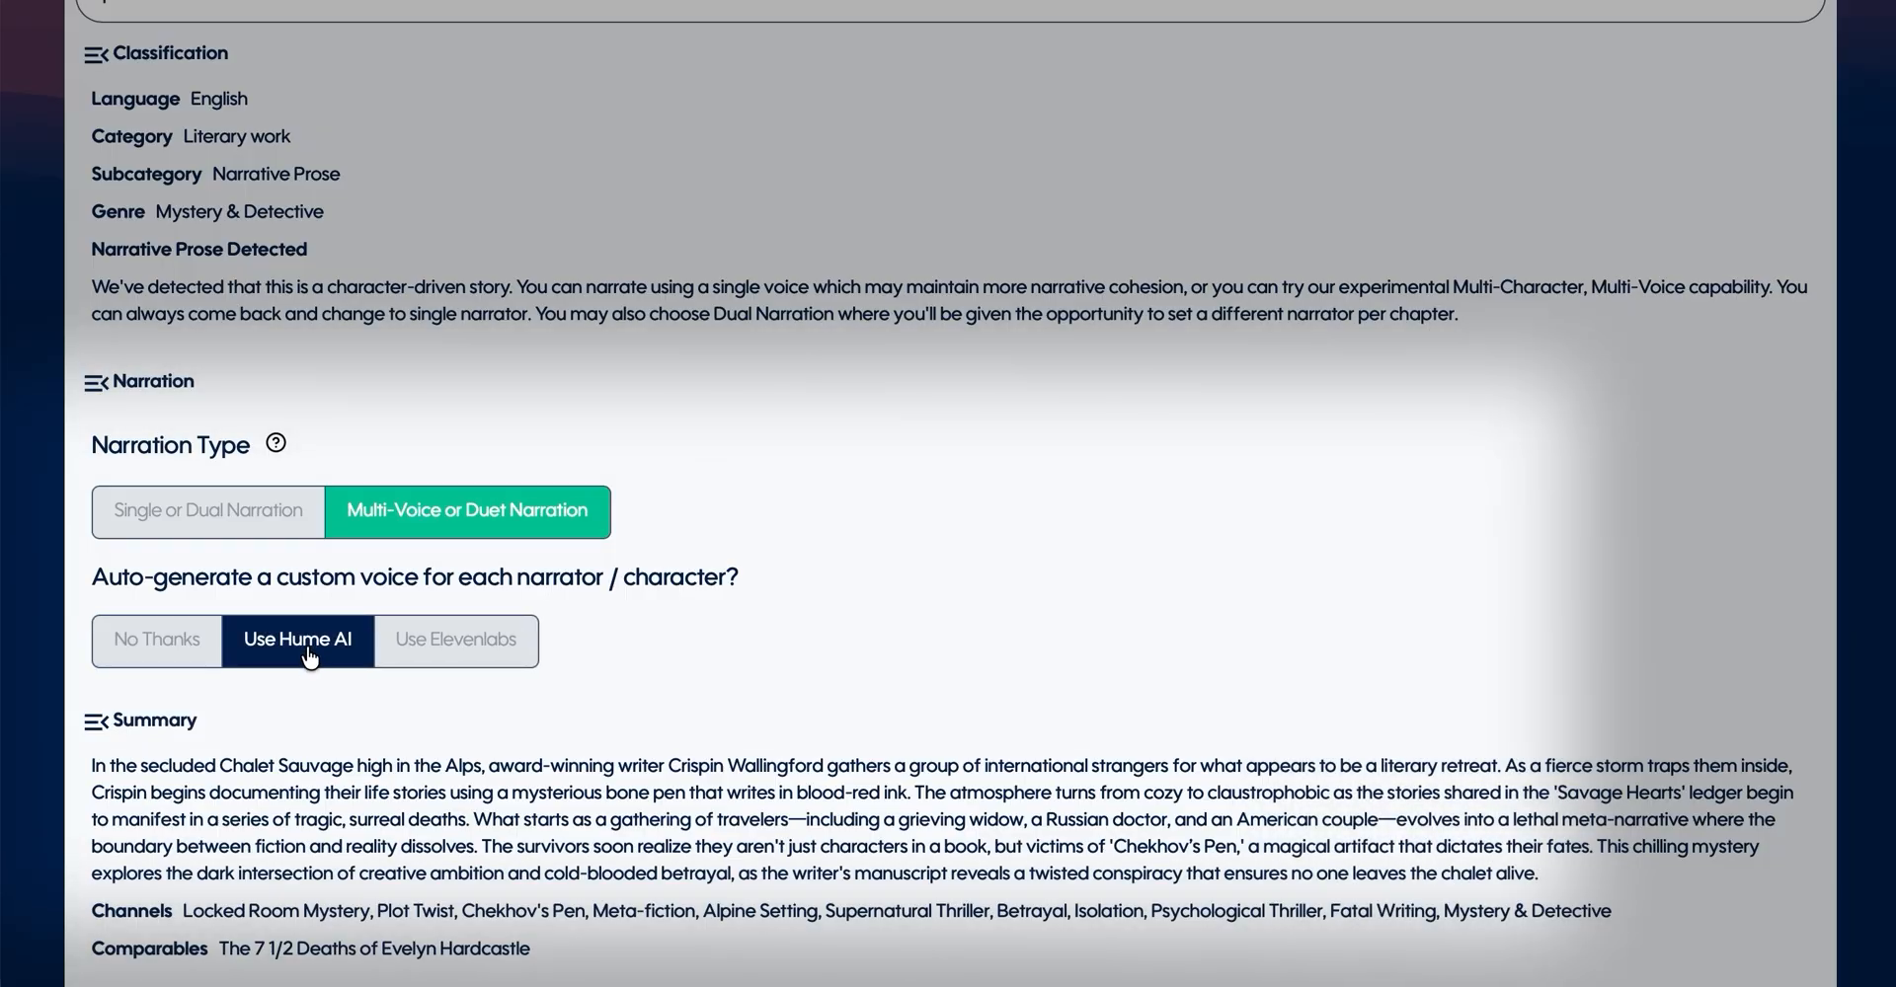
- Exclude the installments Andre: LOVE, Natalia: ANGER and Histoires de vos Vies, and make passages from the remaining ones
{"action": "scroll", "coordinate": [311, 657], "scroll_direction": "down", "scroll_amount": 5}
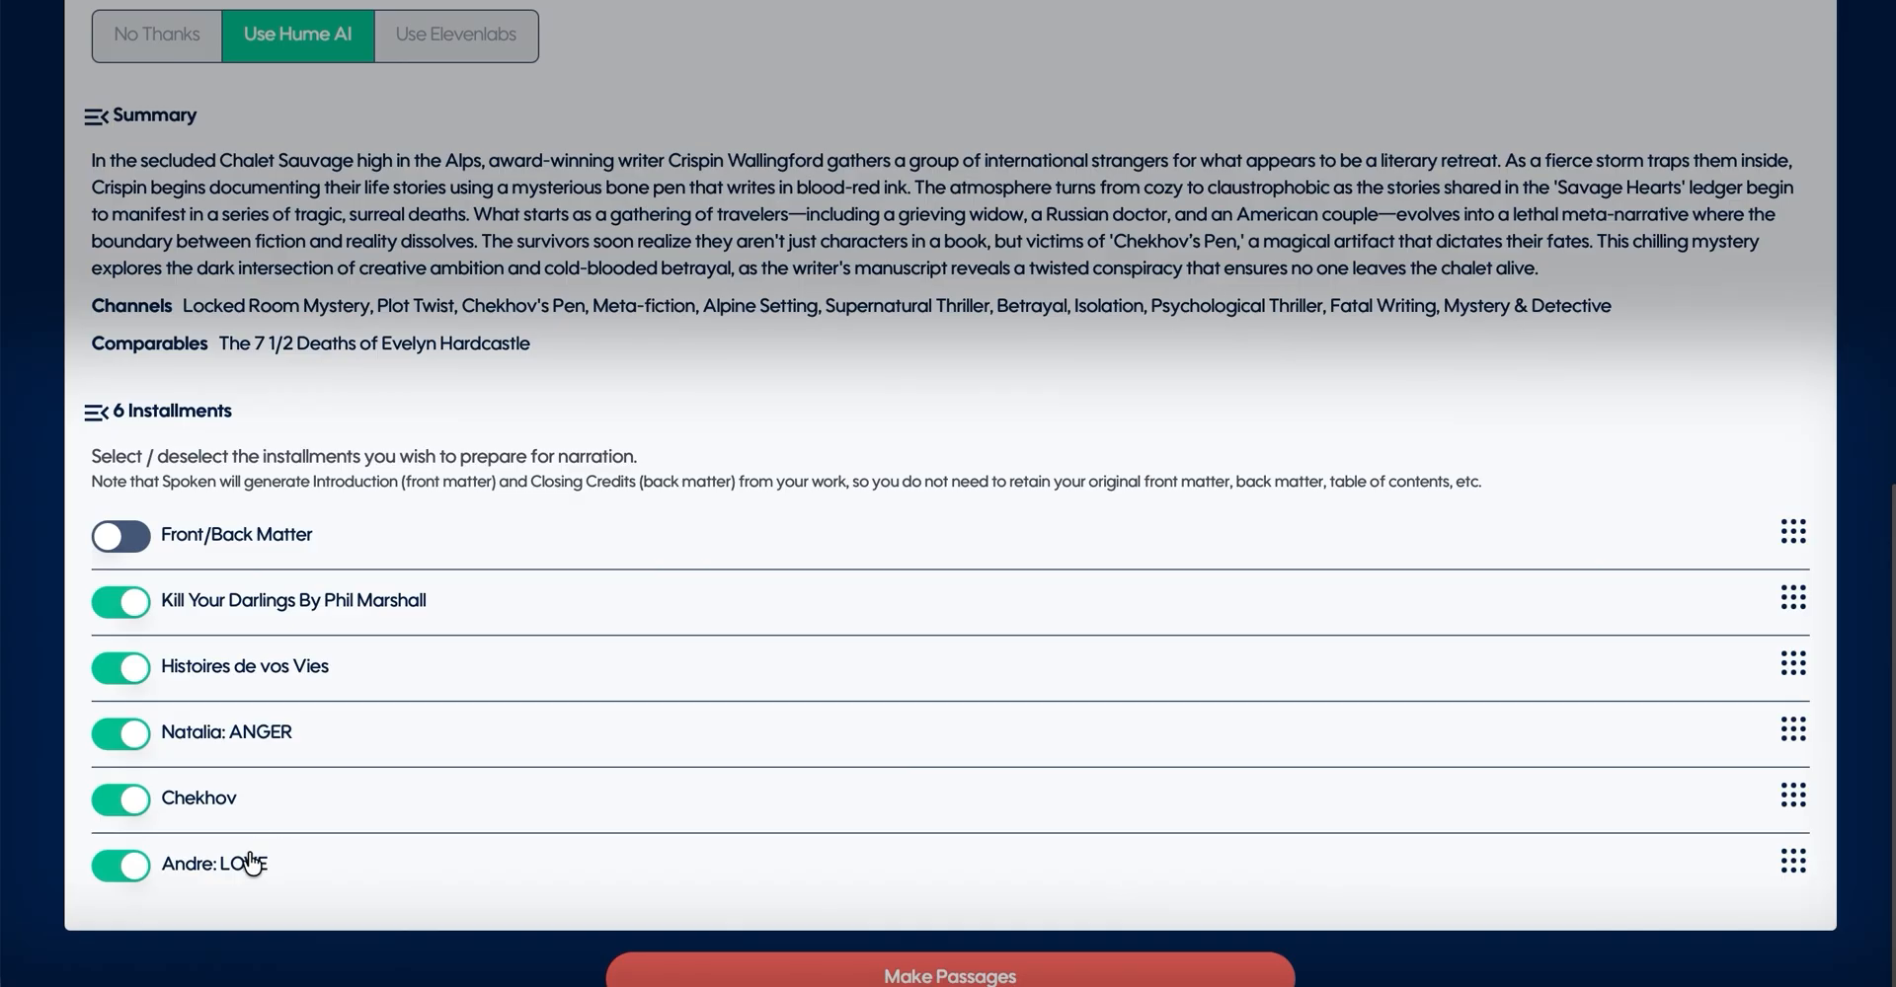
{"action": "left_click", "coordinate": [133, 879]}
{"action": "left_click", "coordinate": [136, 743]}
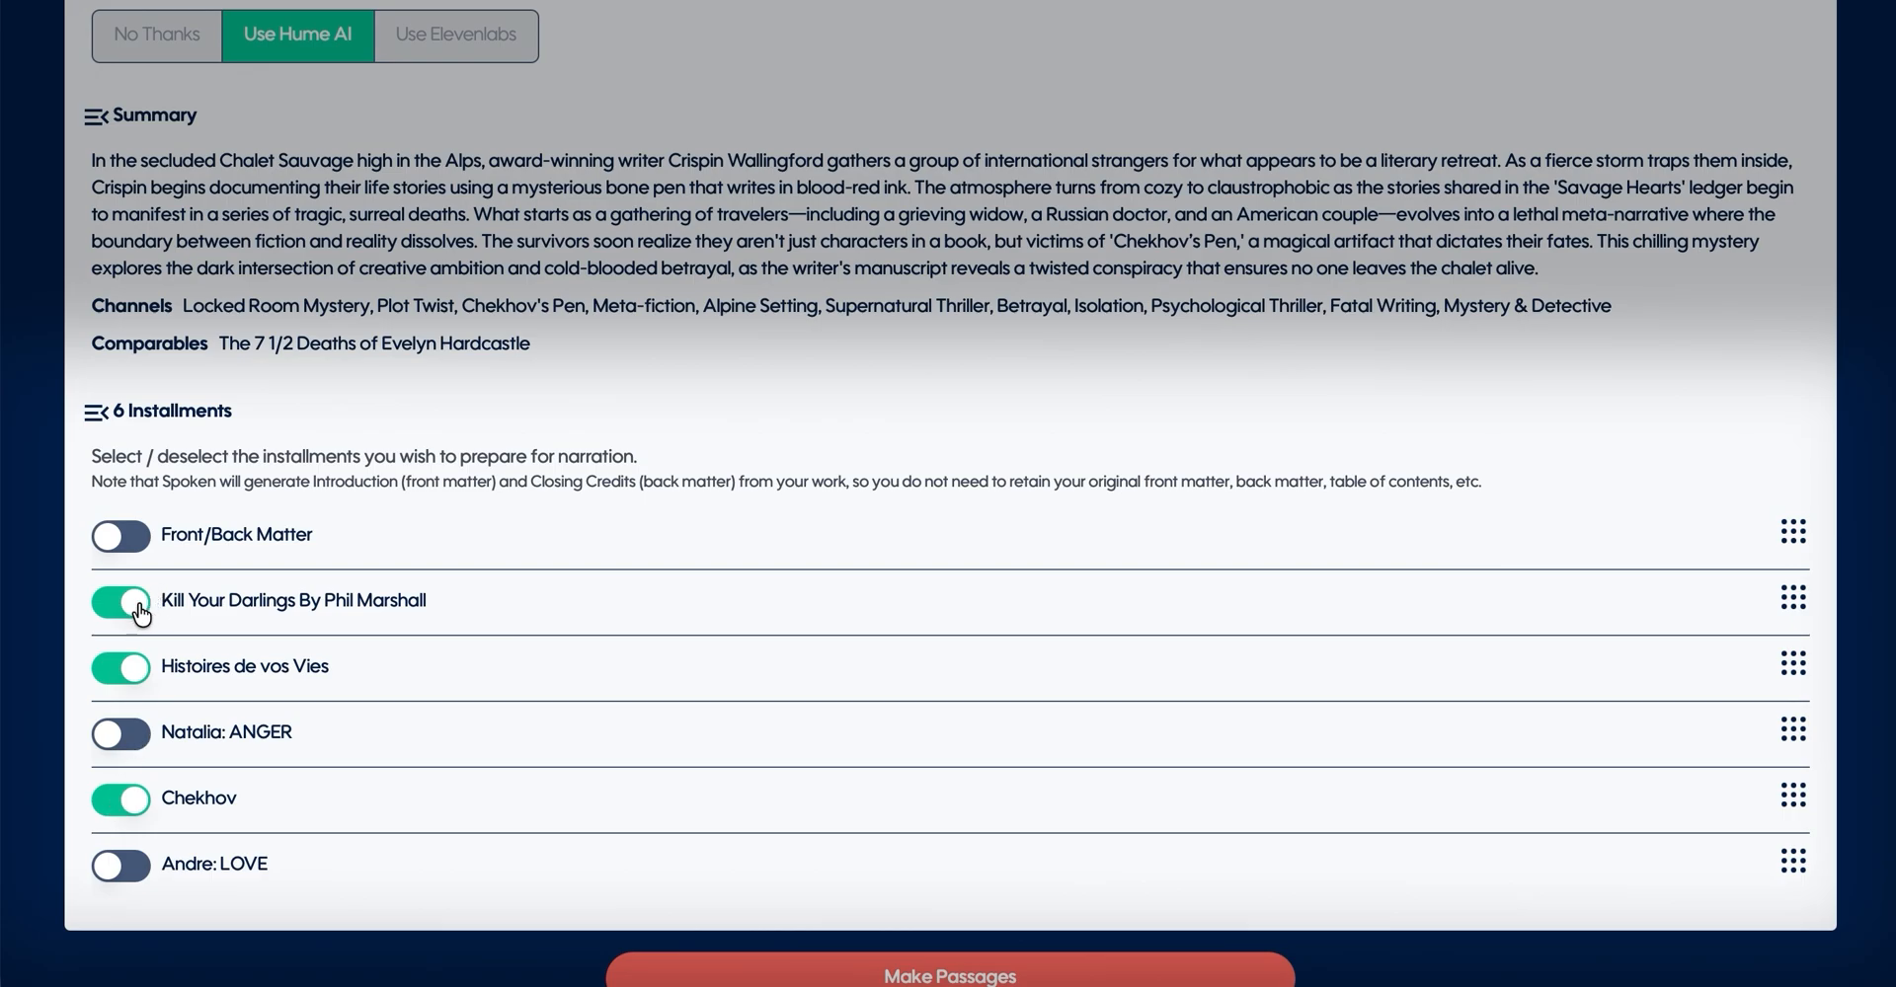
{"action": "left_click", "coordinate": [137, 671]}
{"action": "triple_click", "coordinate": [859, 813]}
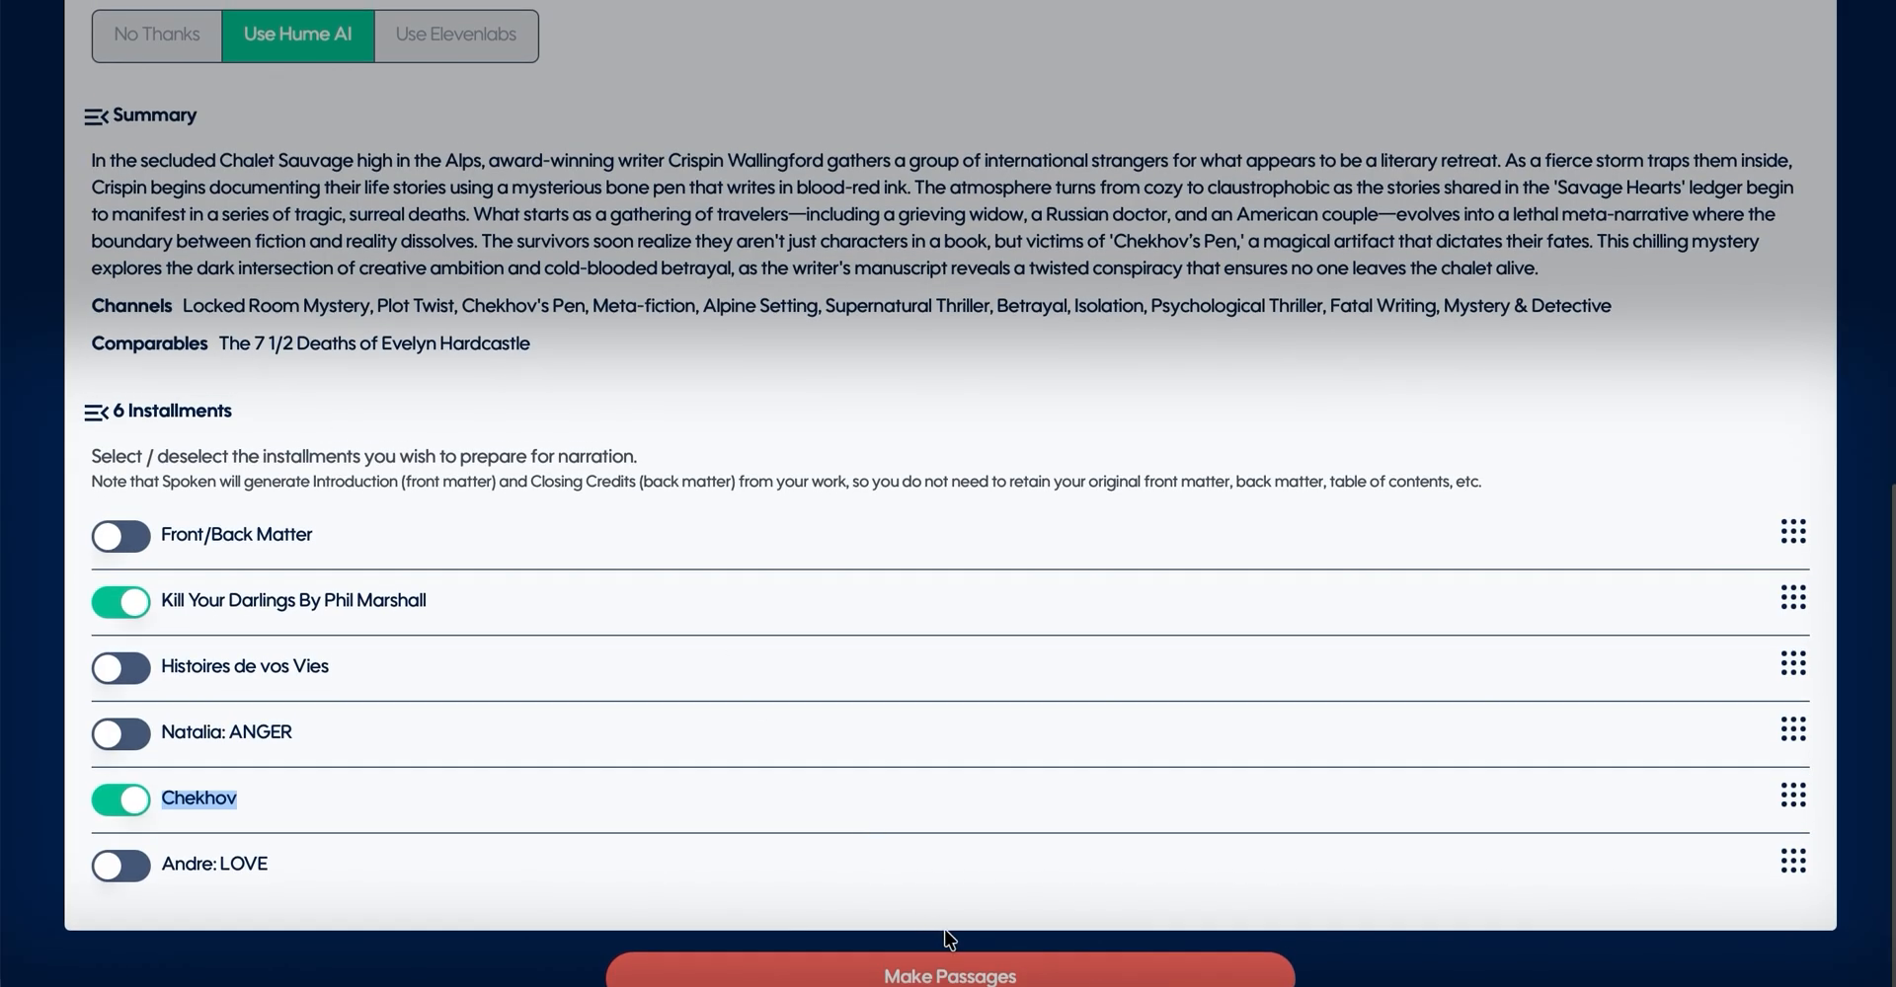
{"action": "left_click", "coordinate": [948, 969]}
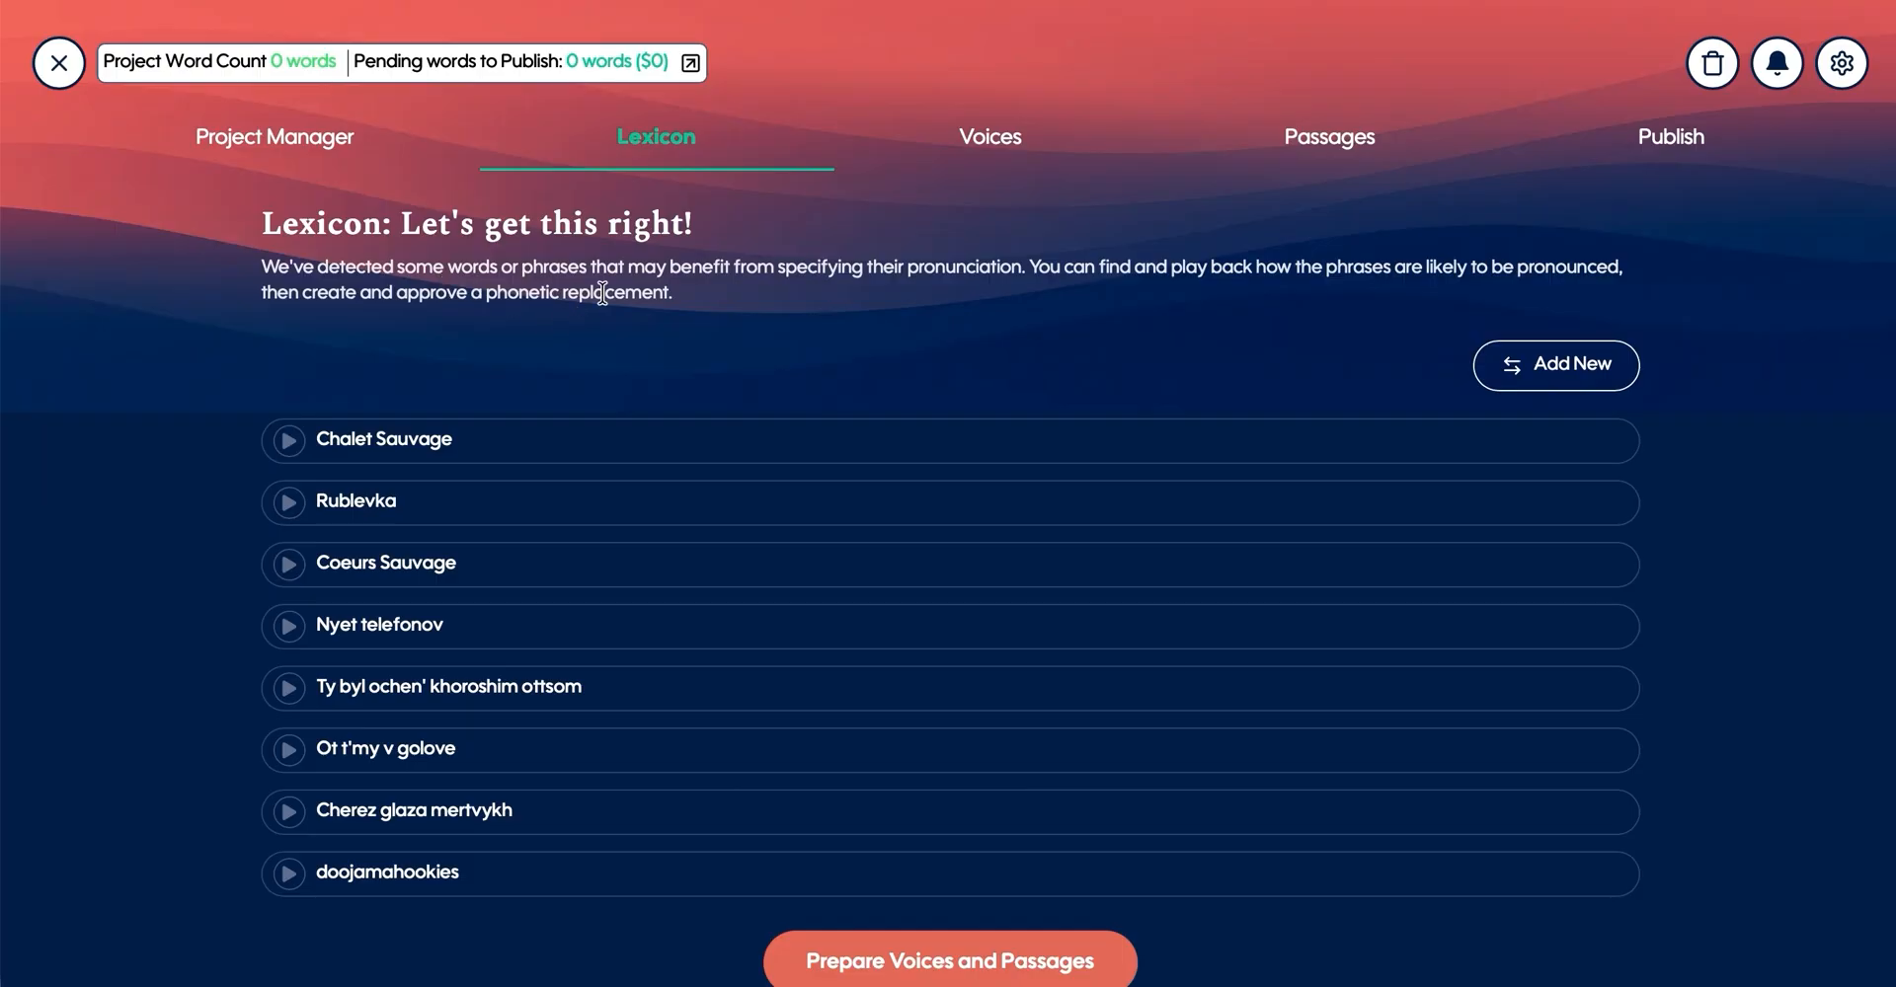
- Look through the lexicon and preview the original pronunciation of Rublevka without creating an alias
{"action": "scroll", "coordinate": [857, 344], "scroll_direction": "down", "scroll_amount": 2}
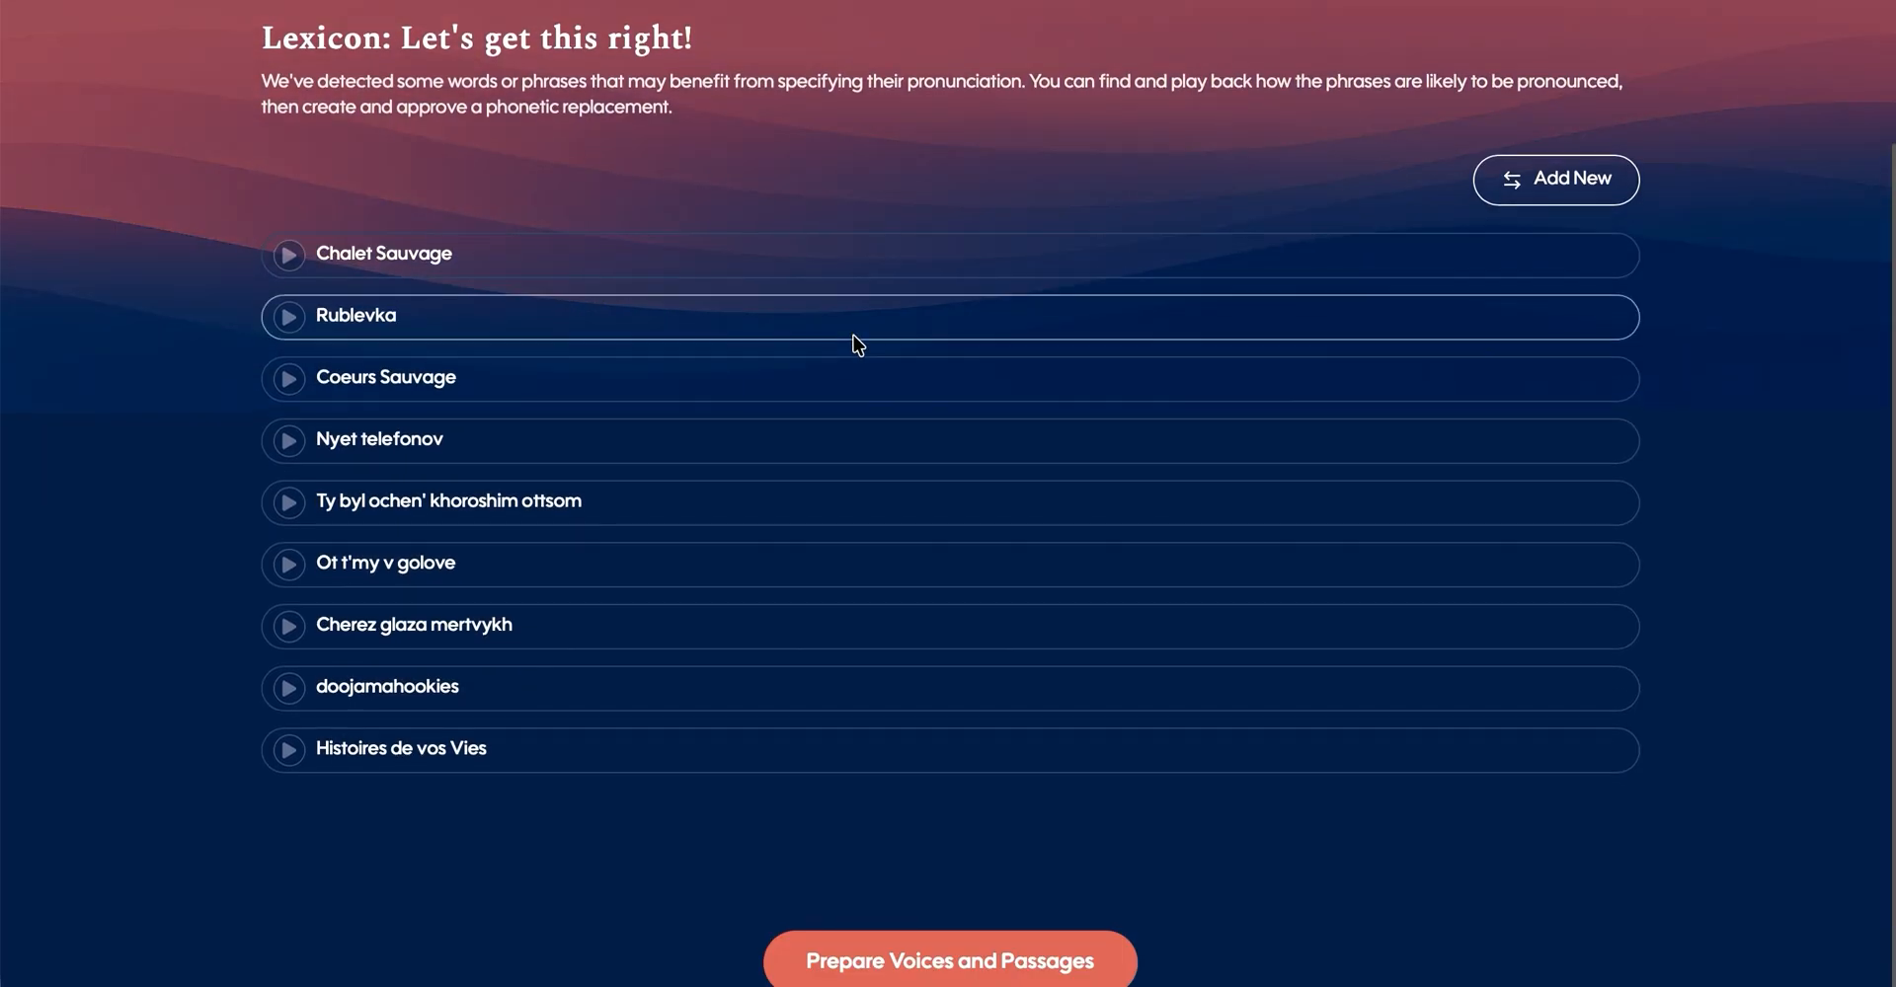
{"action": "left_click", "coordinate": [857, 326]}
{"action": "left_click", "coordinate": [919, 501]}
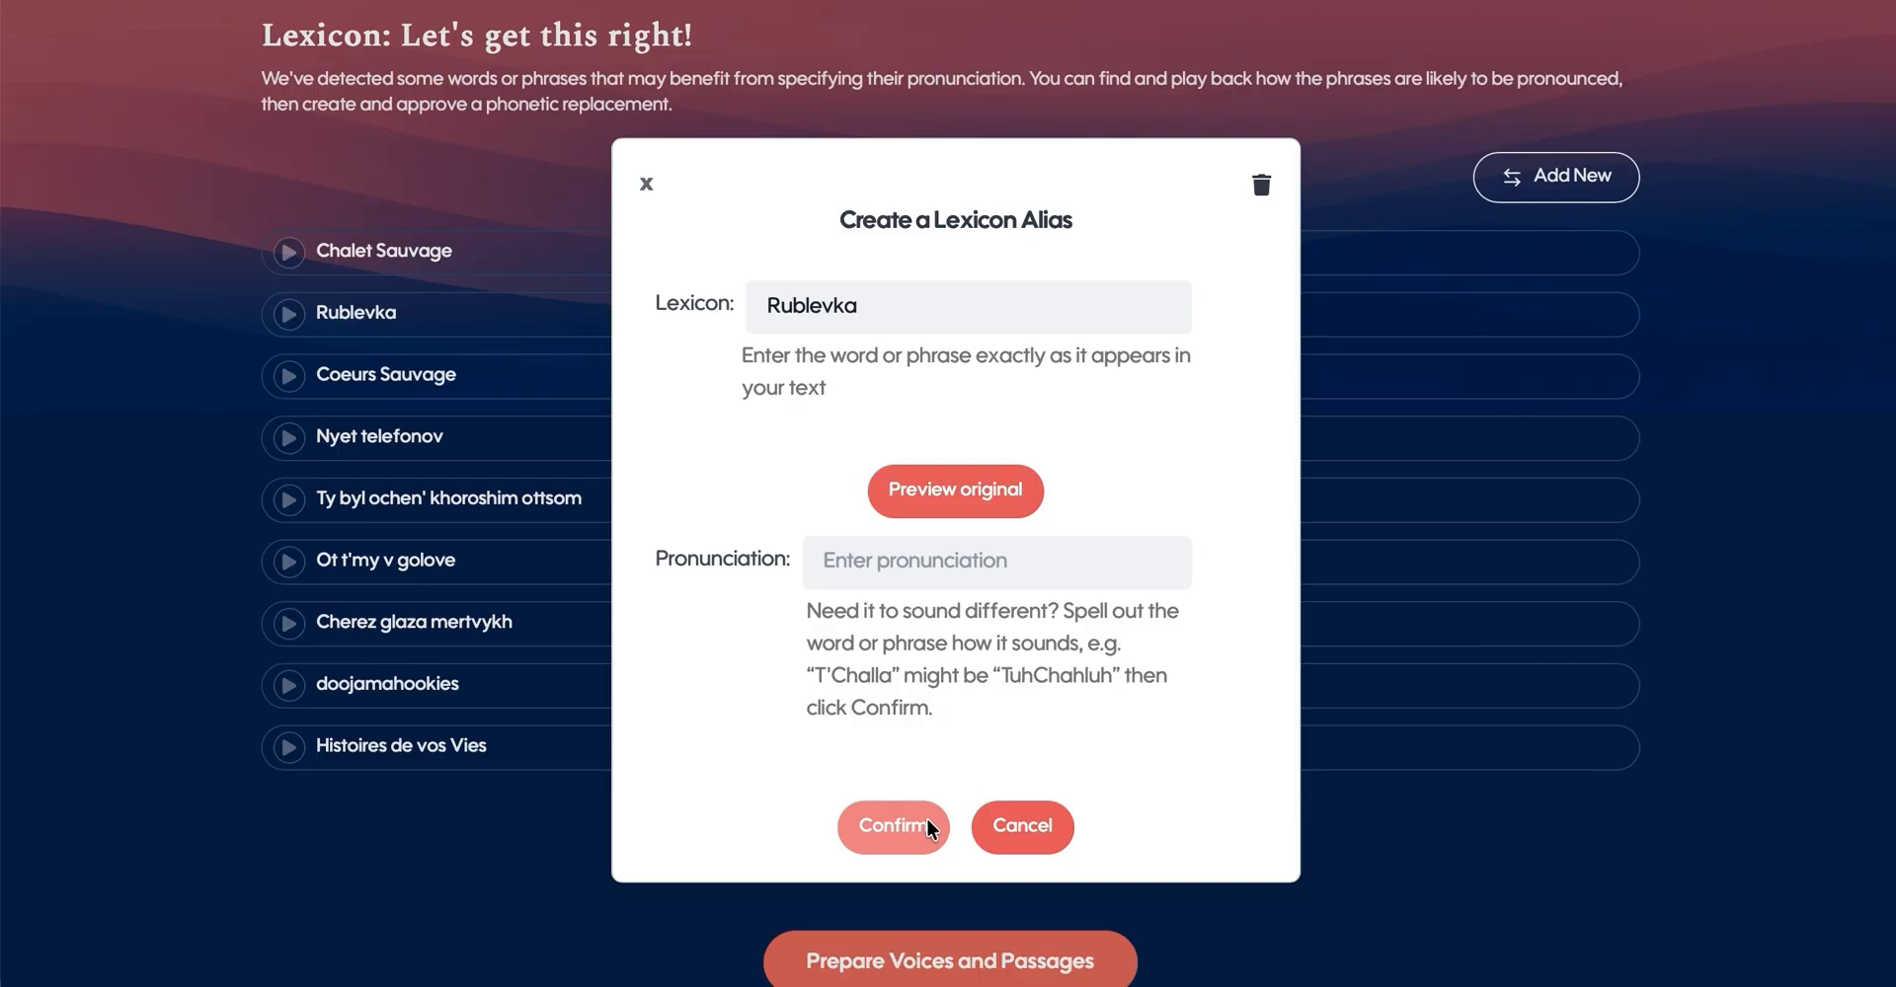
{"action": "left_click", "coordinate": [1017, 831]}
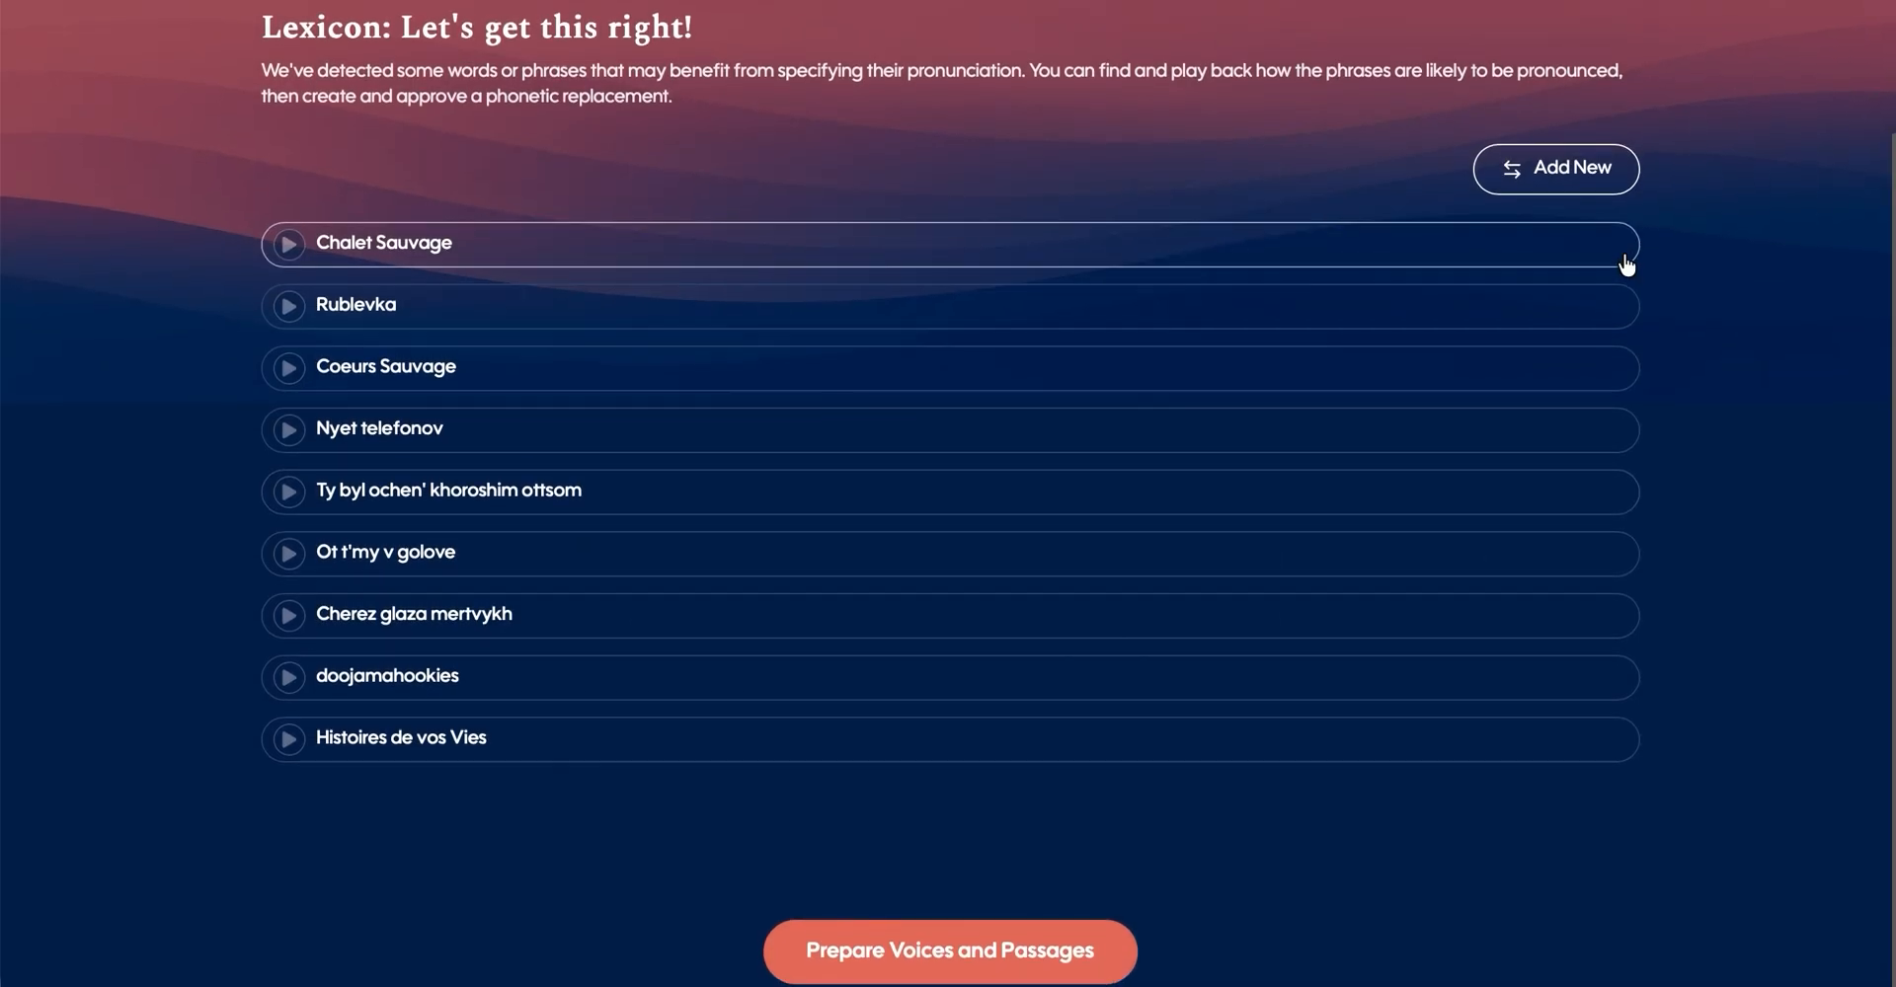
{"action": "left_click", "coordinate": [1544, 204]}
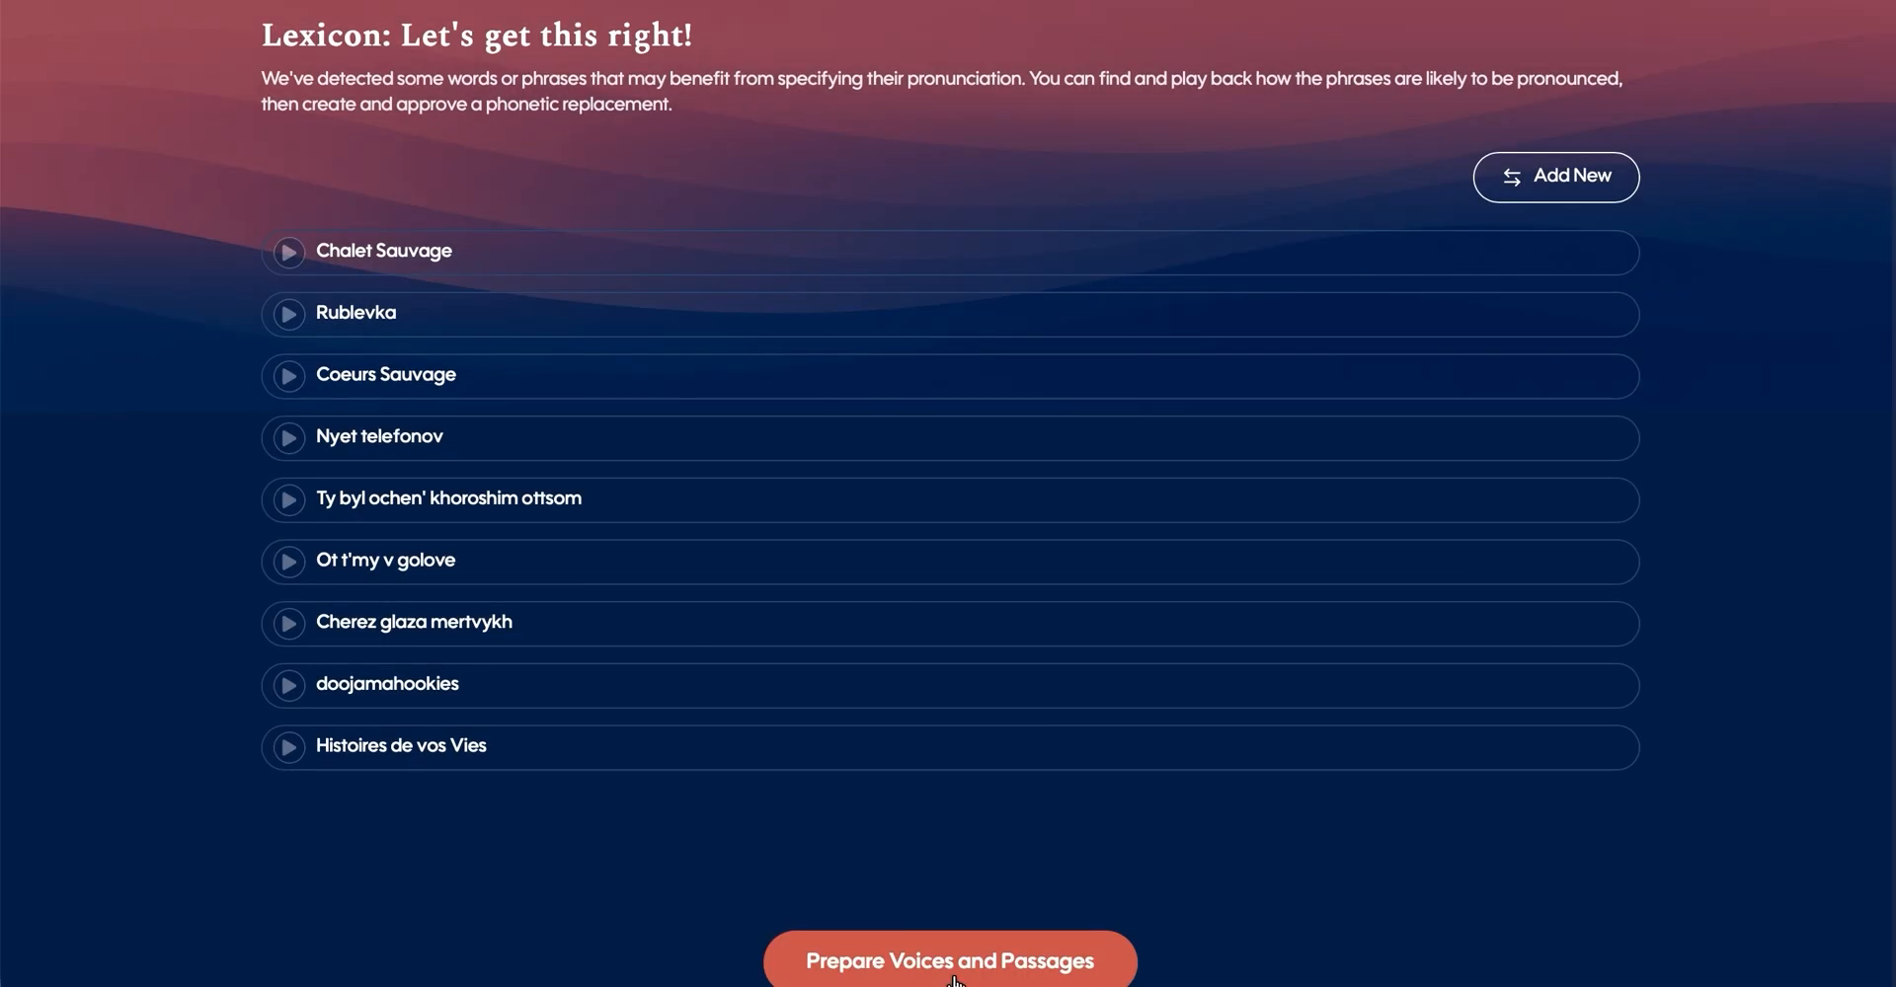
- Prepare the voices and passages, and look over the custom voices assigned to the characters
{"action": "left_click", "coordinate": [988, 949]}
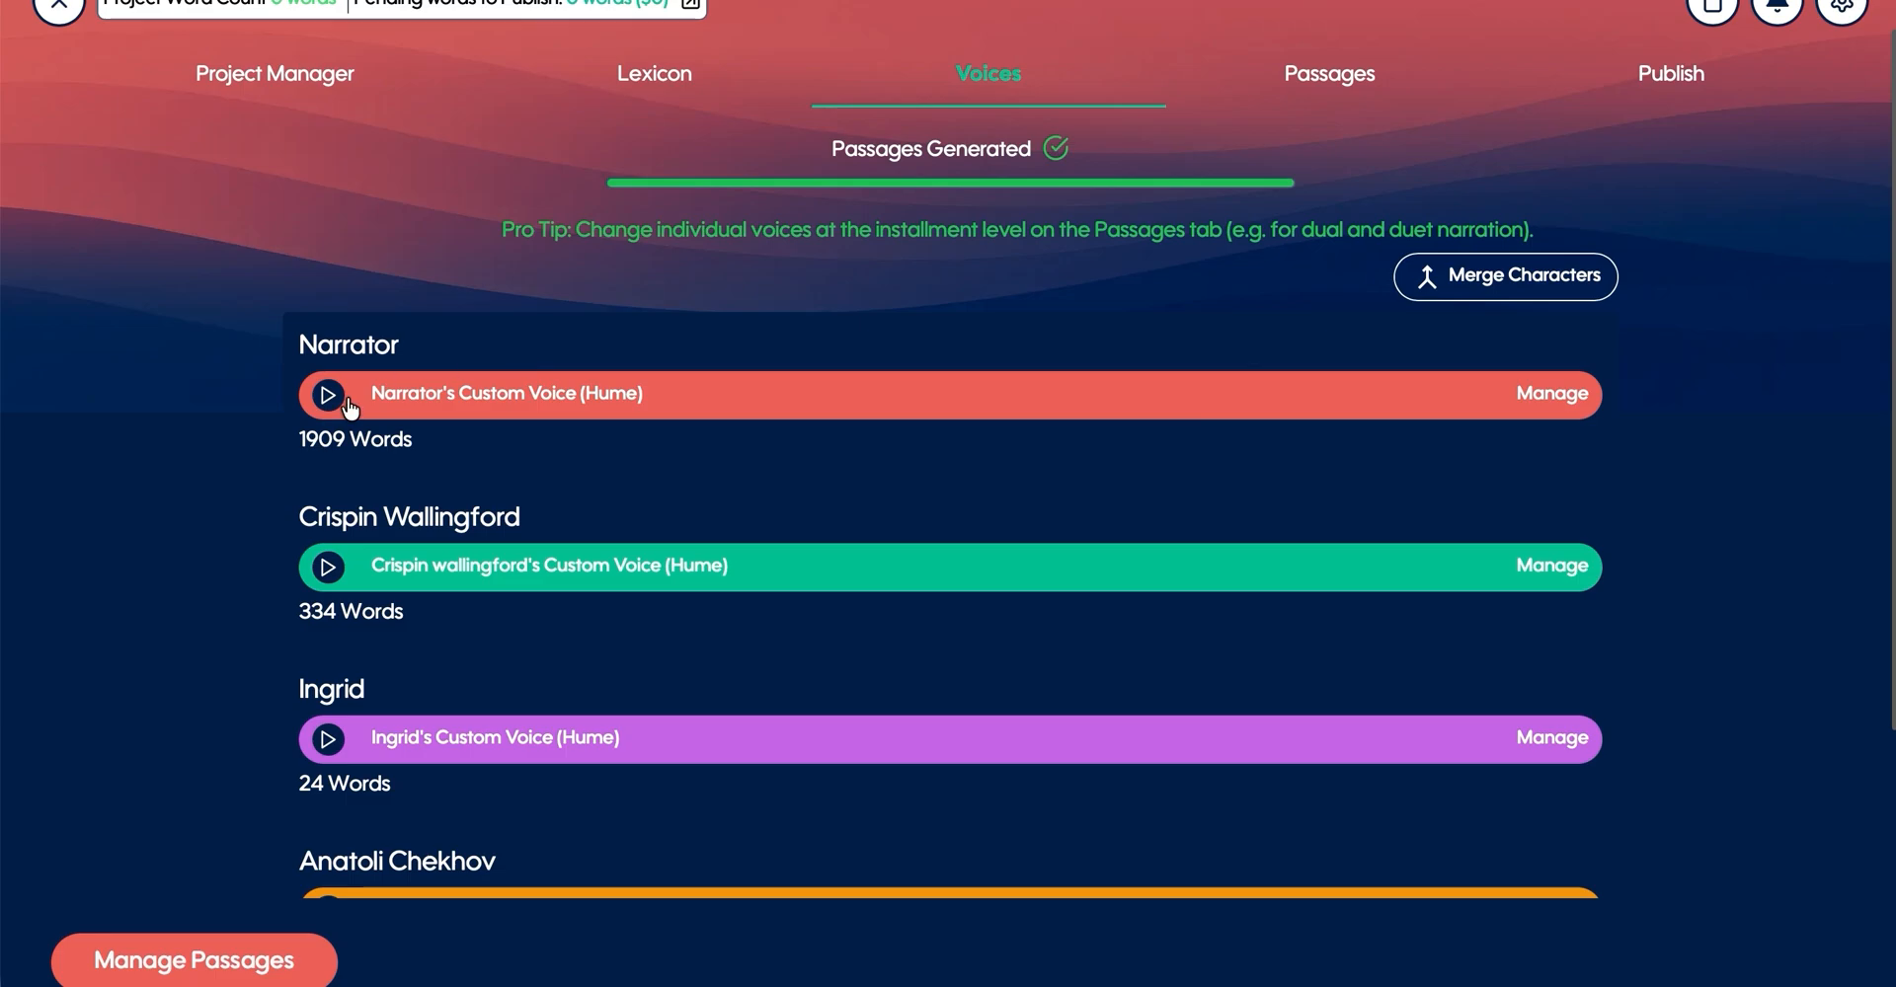
{"action": "scroll", "coordinate": [594, 443], "scroll_direction": "down", "scroll_amount": 1}
{"action": "scroll", "coordinate": [553, 415], "scroll_direction": "down", "scroll_amount": 2}
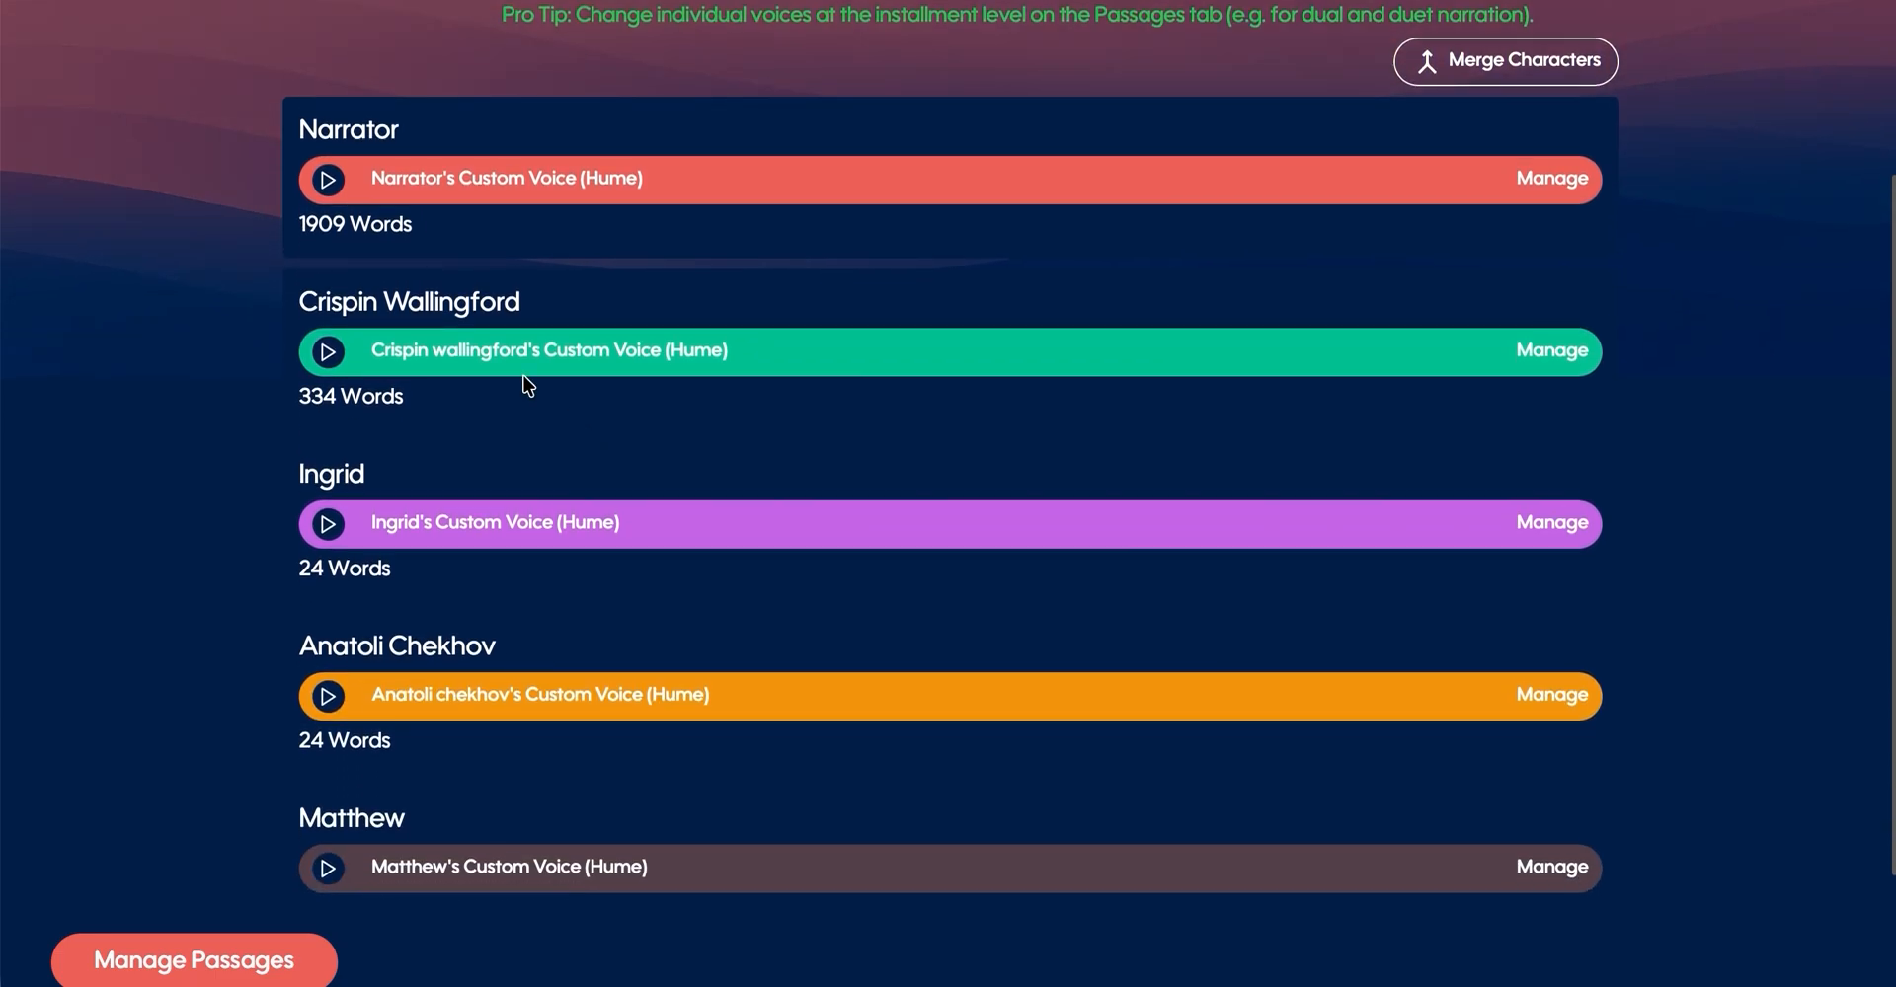
{"action": "scroll", "coordinate": [533, 441], "scroll_direction": "down", "scroll_amount": 1}
{"action": "scroll", "coordinate": [533, 441], "scroll_direction": "down", "scroll_amount": 1}
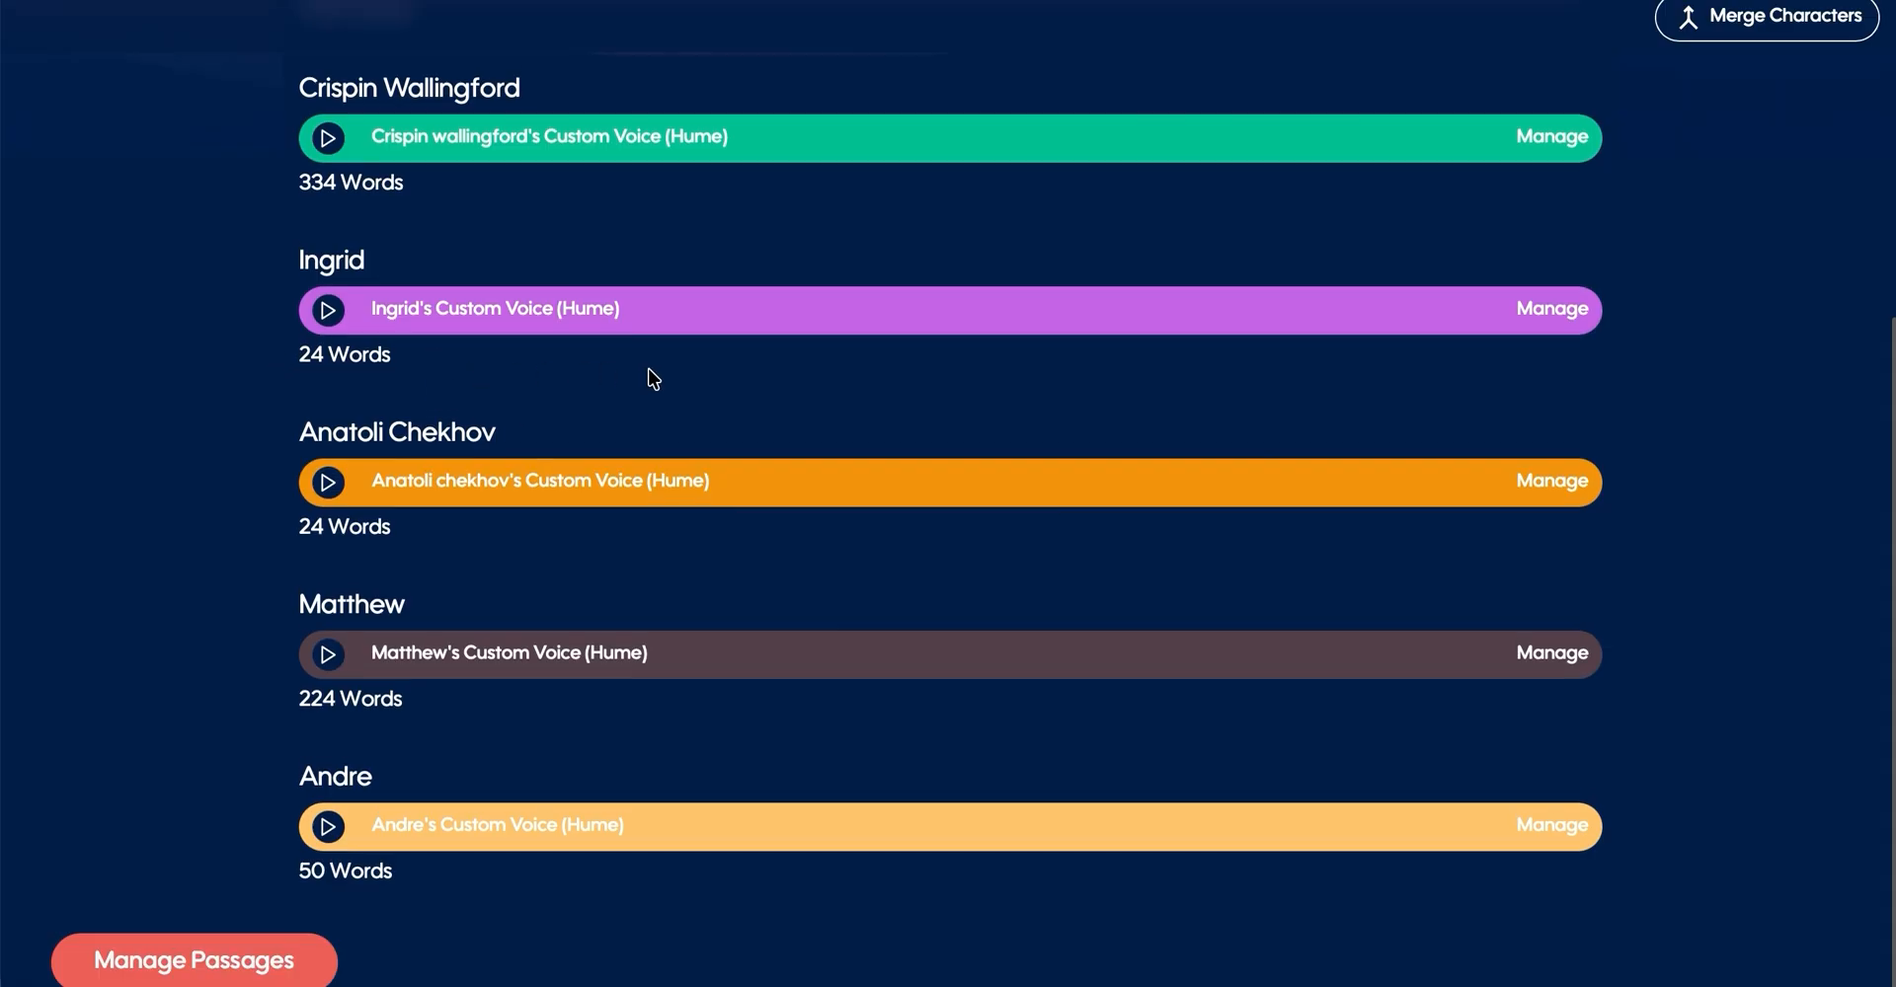
{"action": "scroll", "coordinate": [653, 378], "scroll_direction": "up", "scroll_amount": 3}
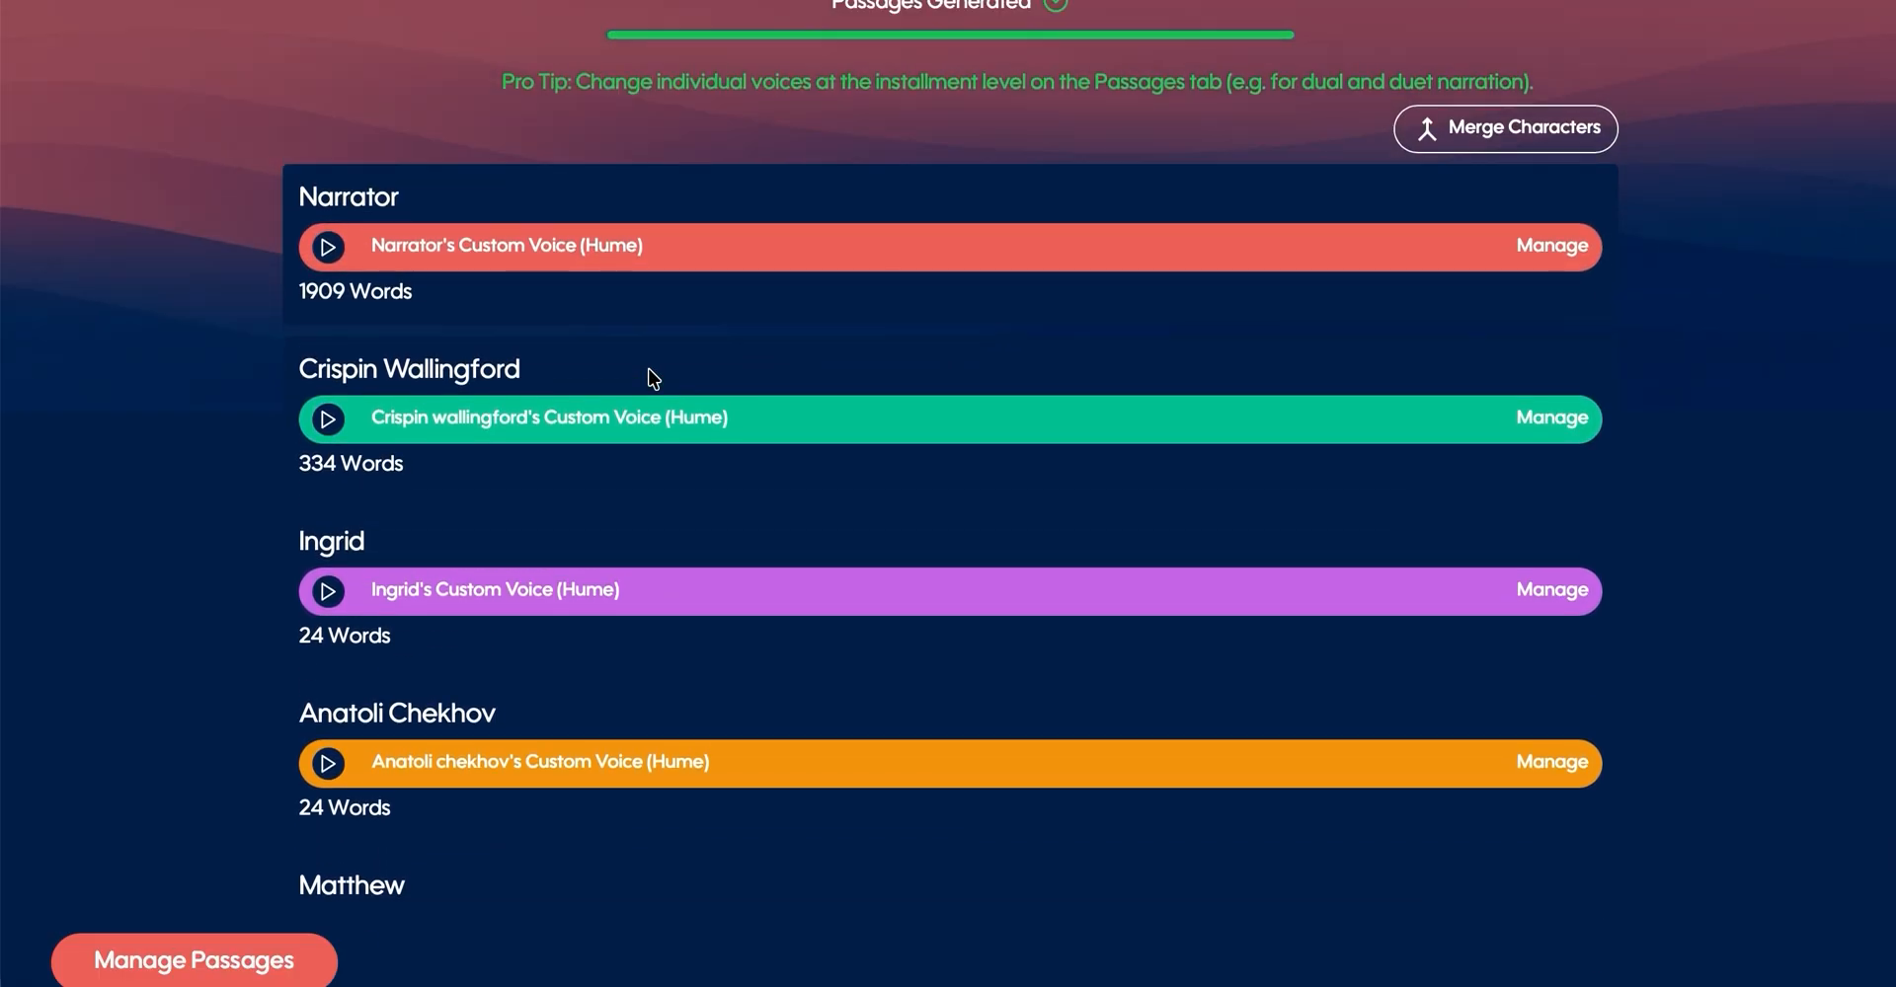
- Play the Narrator's custom voice sample, and open its voice details with the voice name ready for editing
{"action": "left_click", "coordinate": [327, 248]}
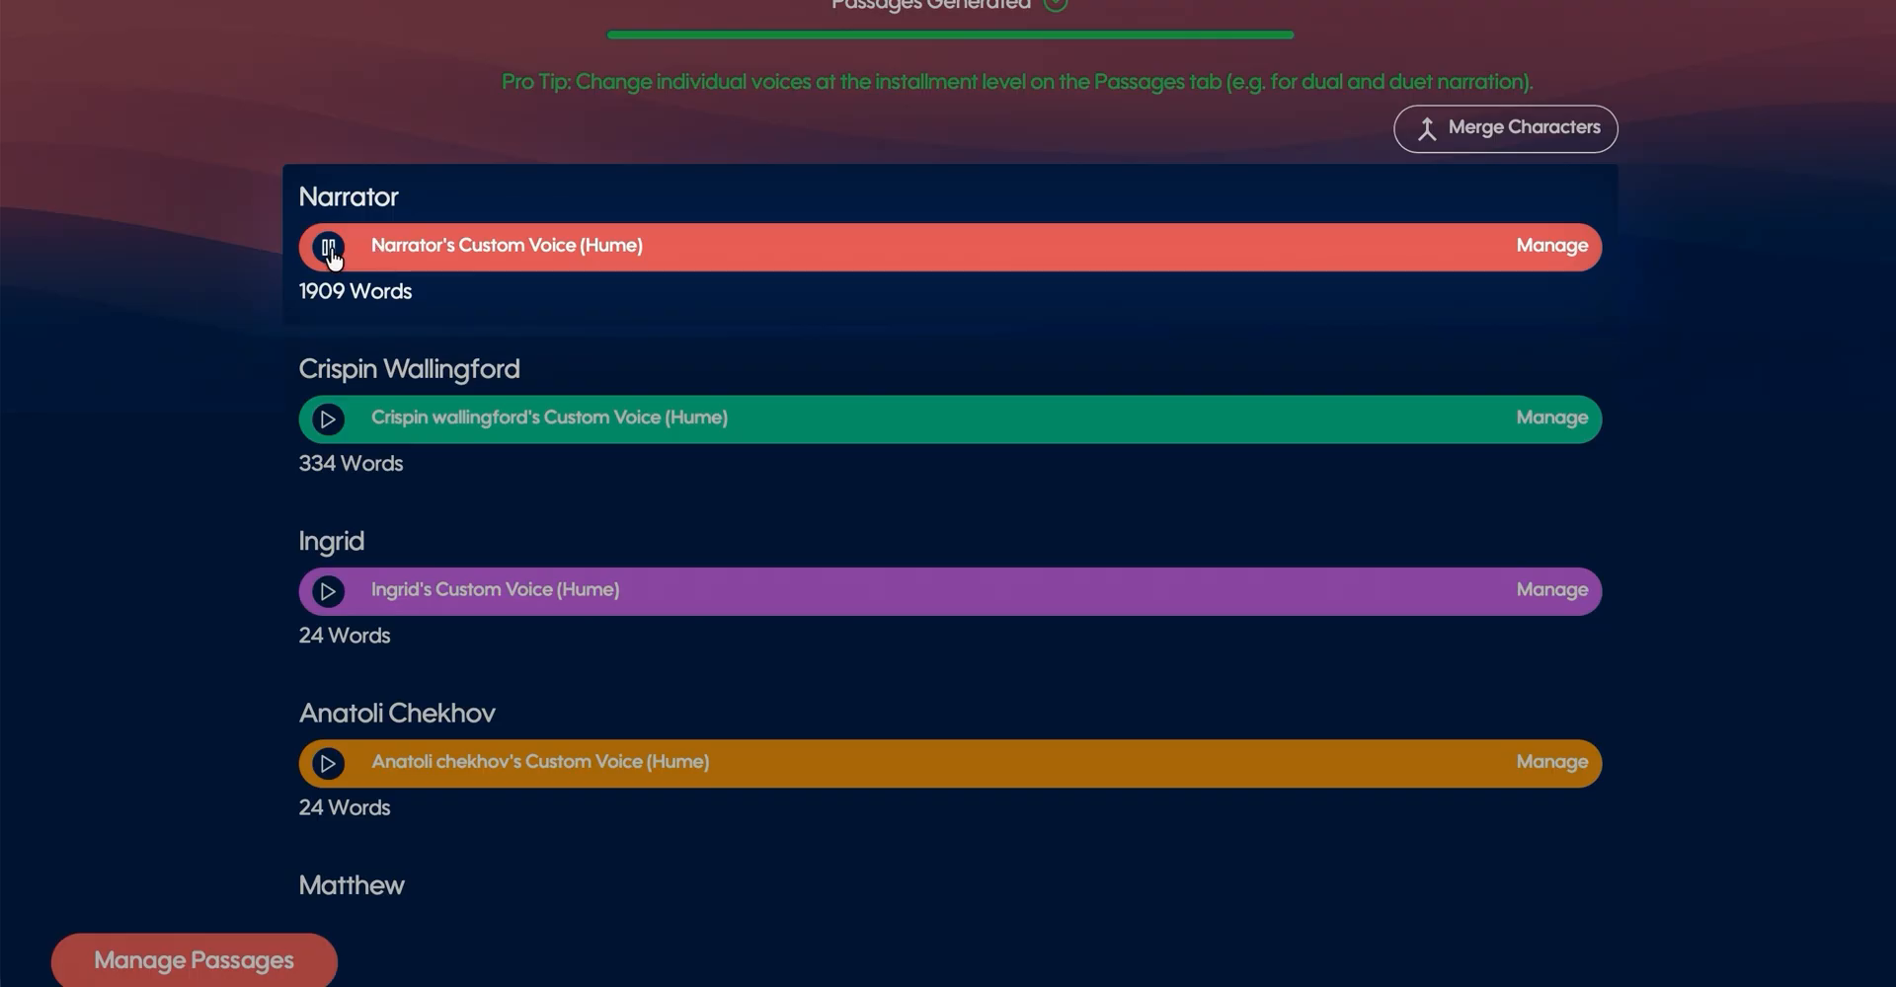
{"action": "left_click", "coordinate": [329, 249]}
{"action": "scroll", "coordinate": [601, 406], "scroll_direction": "down", "scroll_amount": 1}
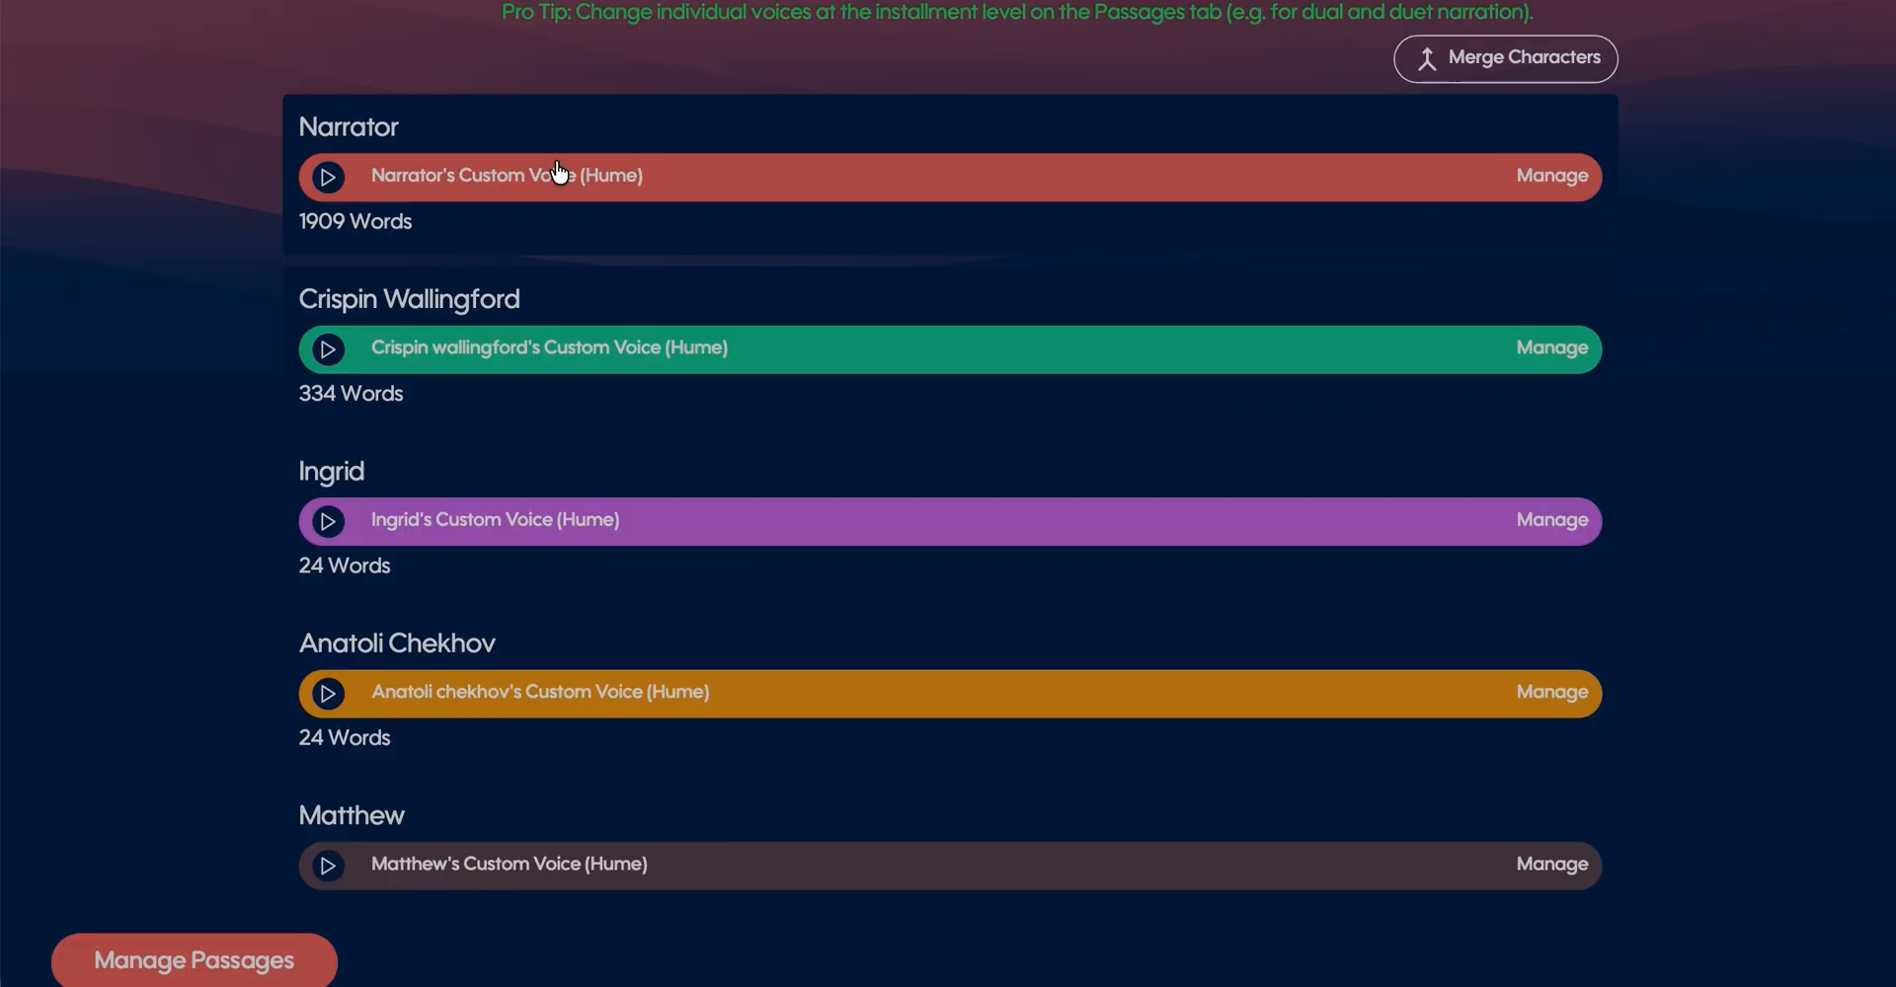
{"action": "left_click", "coordinate": [558, 174]}
{"action": "scroll", "coordinate": [958, 530], "scroll_direction": "down", "scroll_amount": 1}
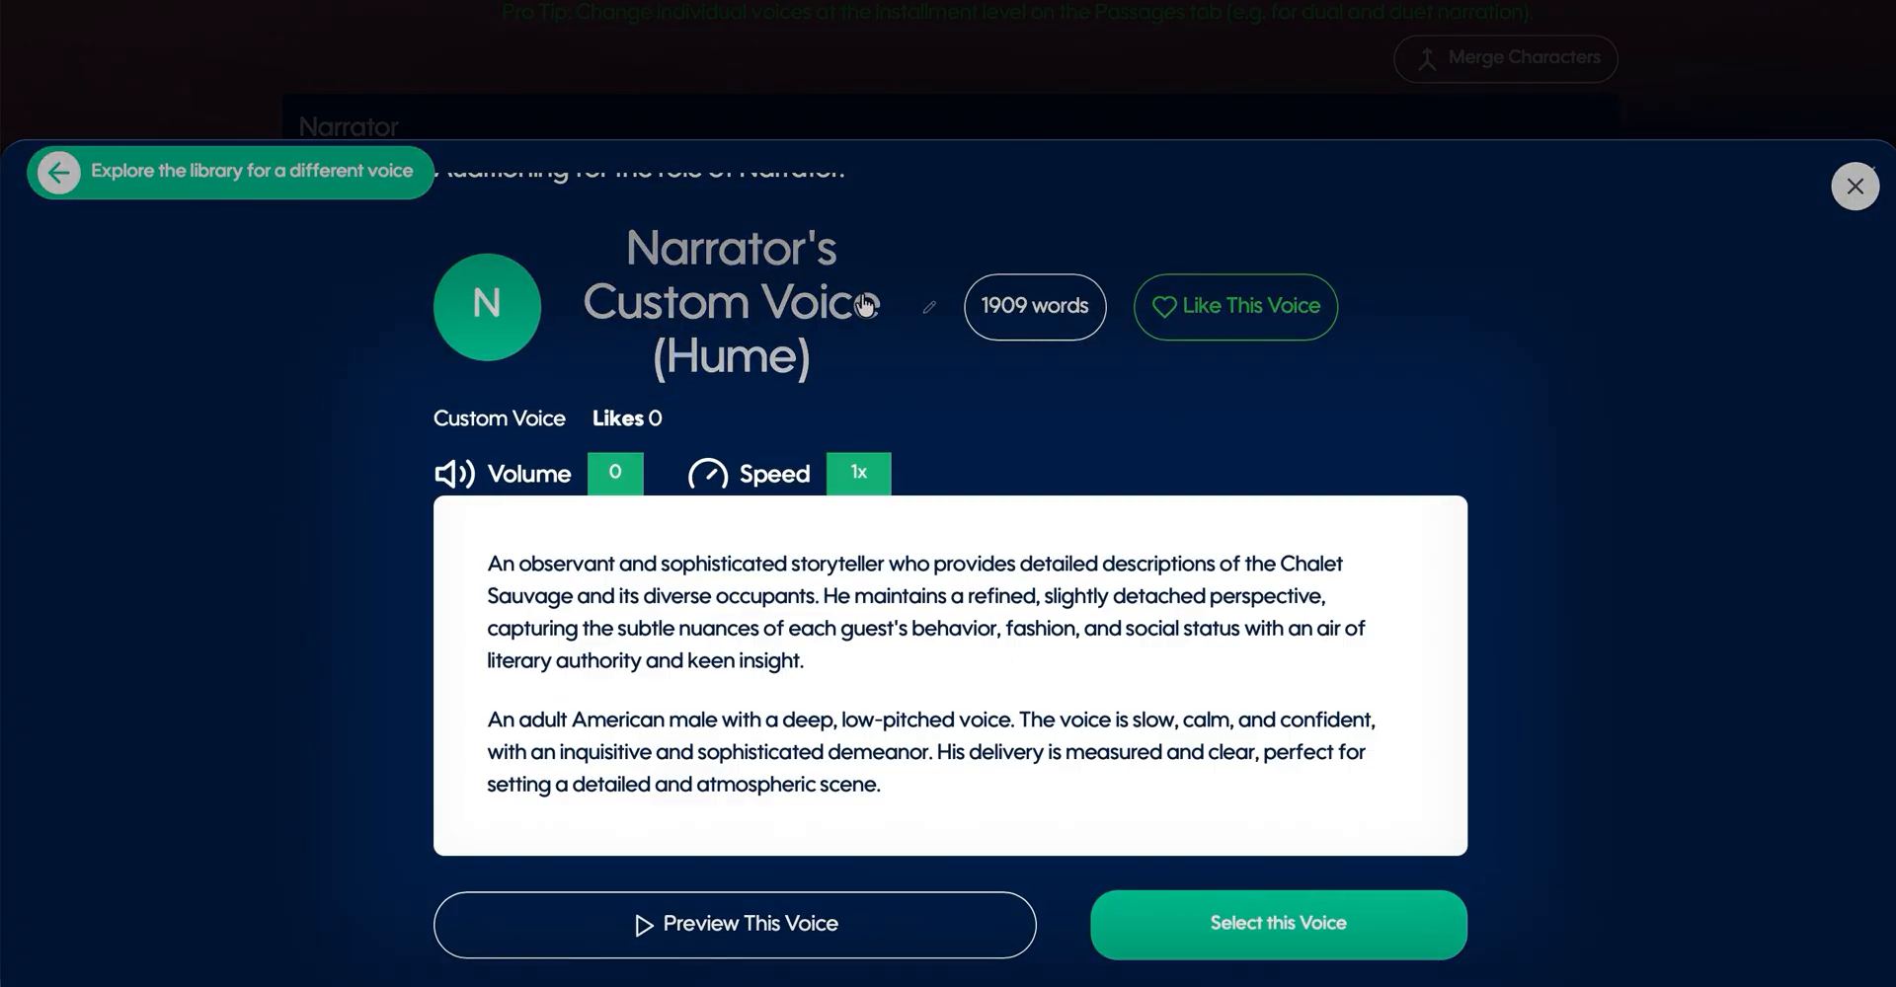
{"action": "left_click", "coordinate": [929, 310]}
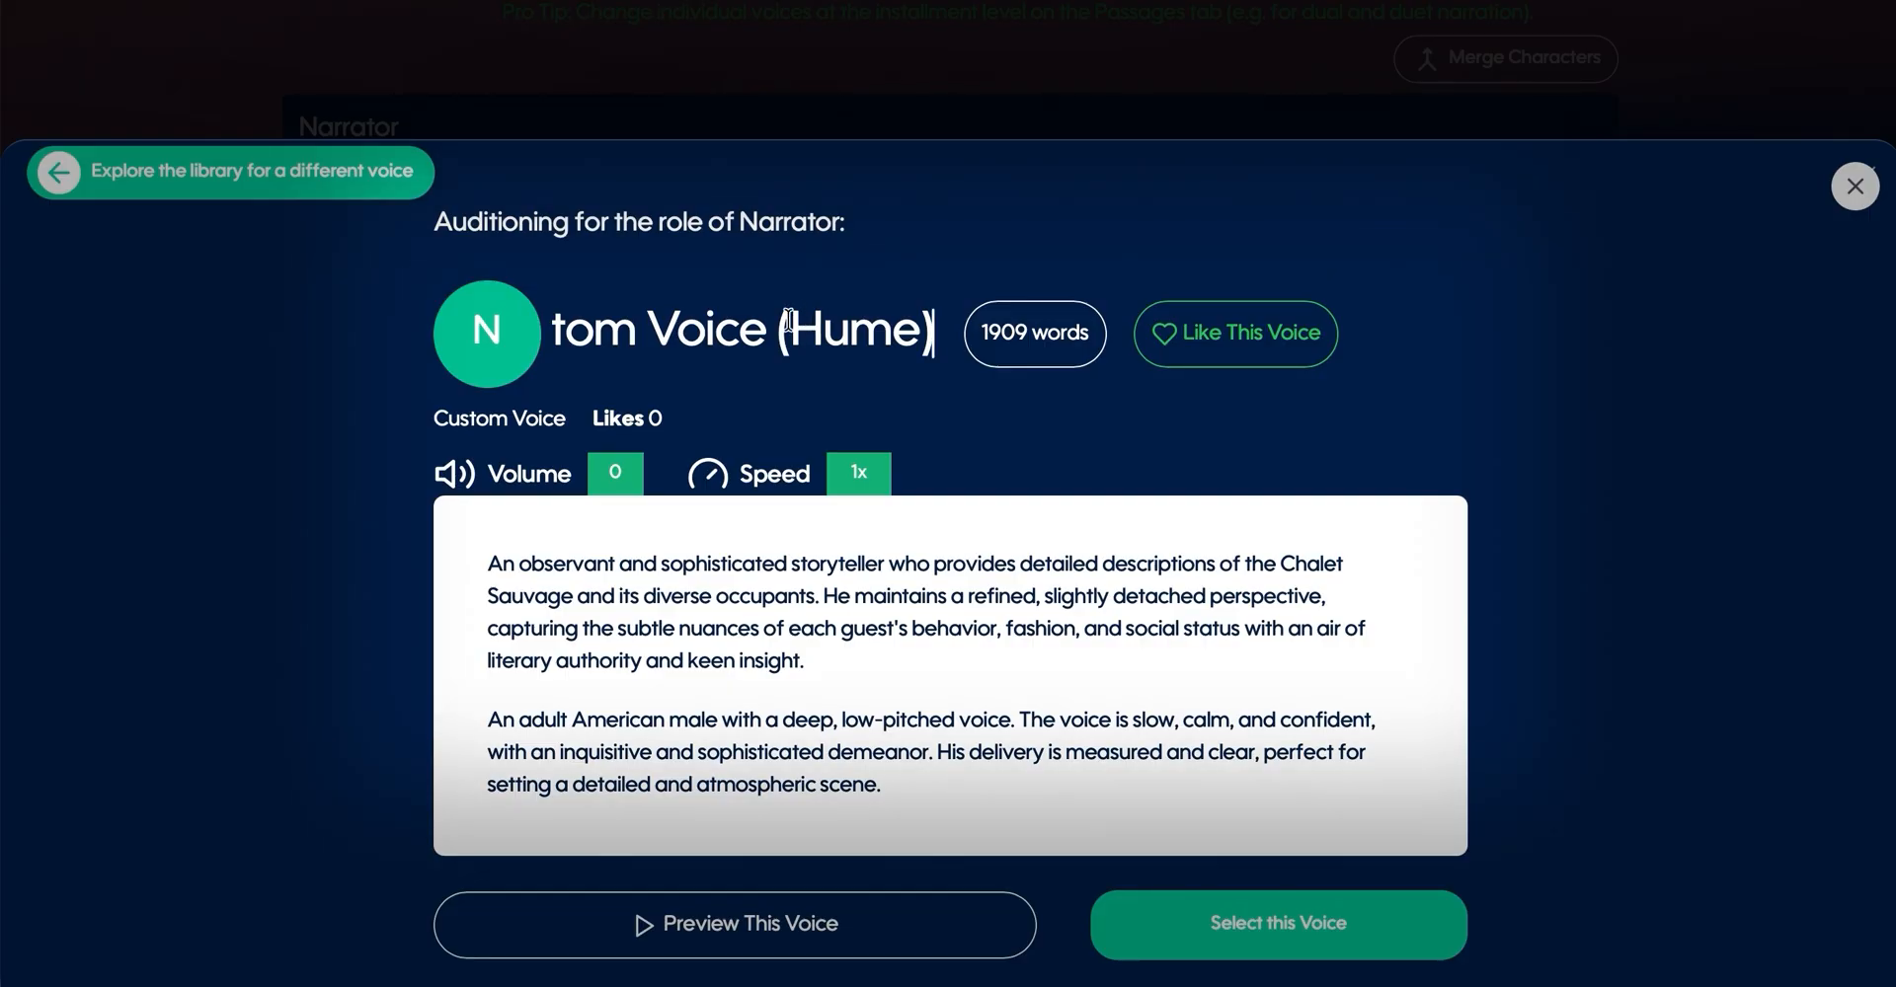
- Explore the voice library for a different Narrator voice, checking the custom voice prompt and existing custom voices
{"action": "left_click", "coordinate": [77, 188]}
{"action": "left_click", "coordinate": [79, 192]}
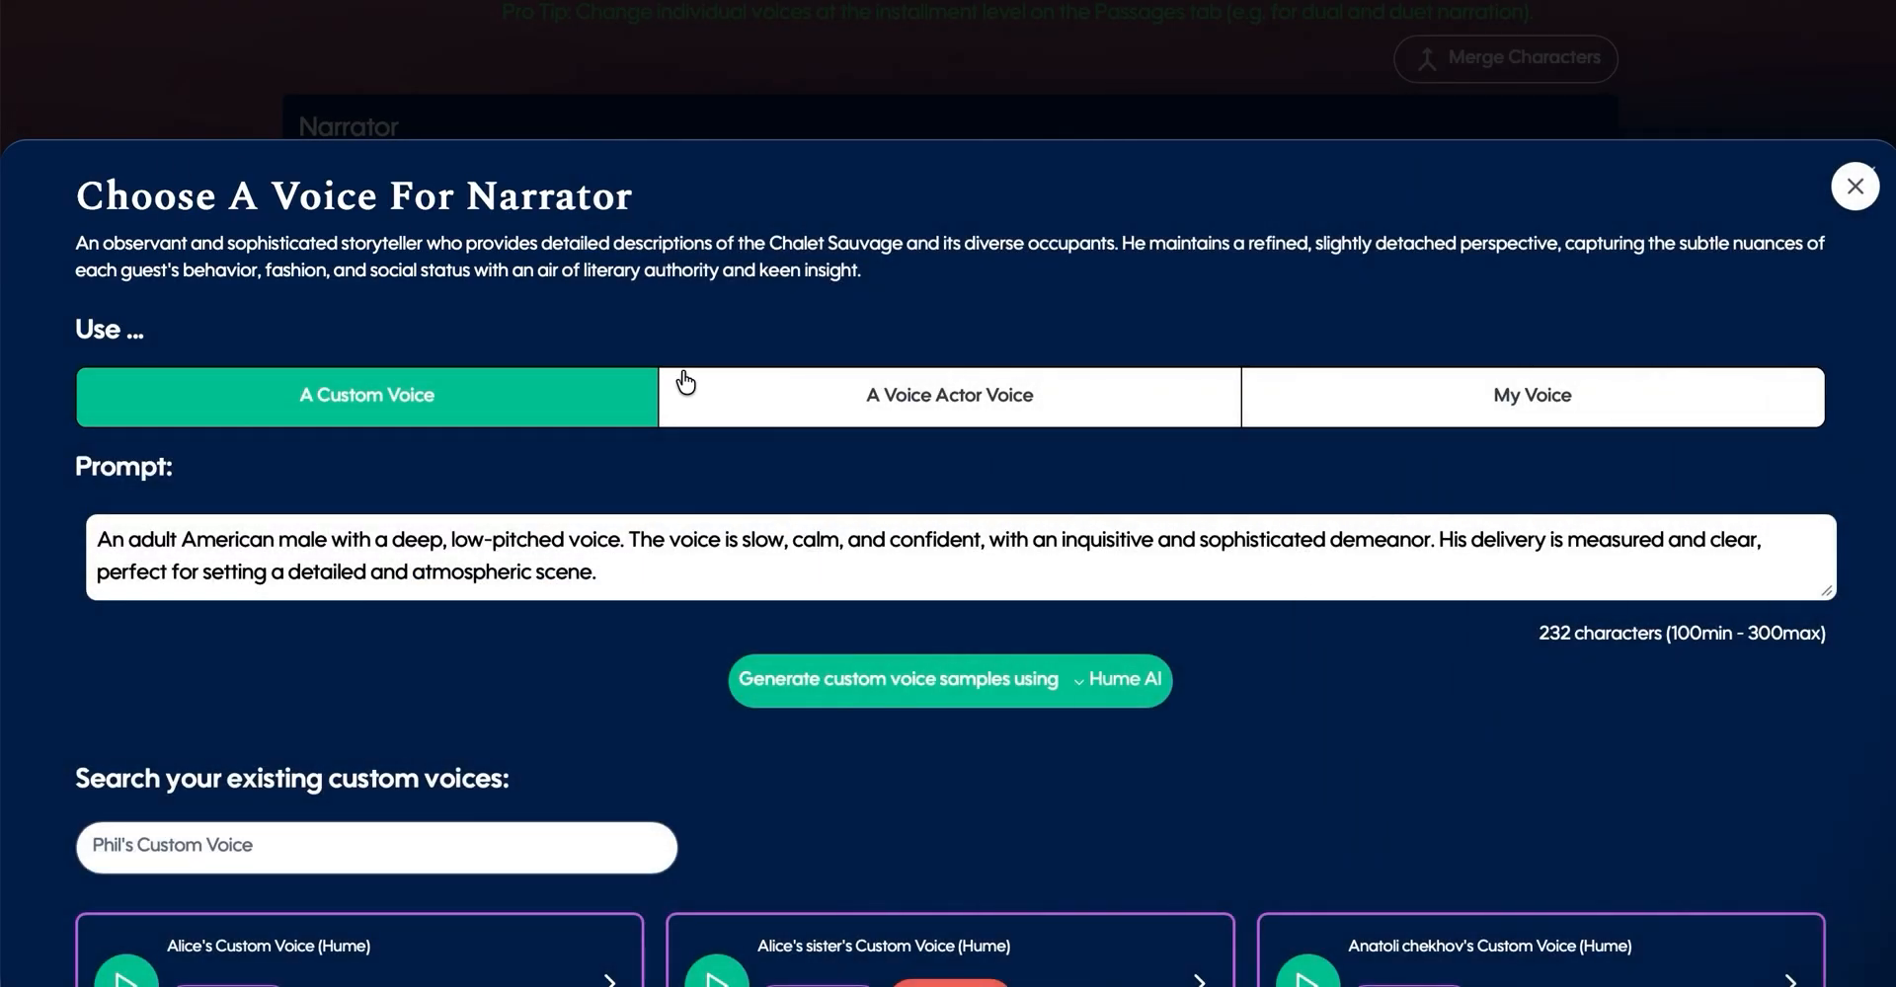
{"action": "scroll", "coordinate": [939, 268], "scroll_direction": "down", "scroll_amount": 2}
{"action": "scroll", "coordinate": [938, 259], "scroll_direction": "up", "scroll_amount": 1}
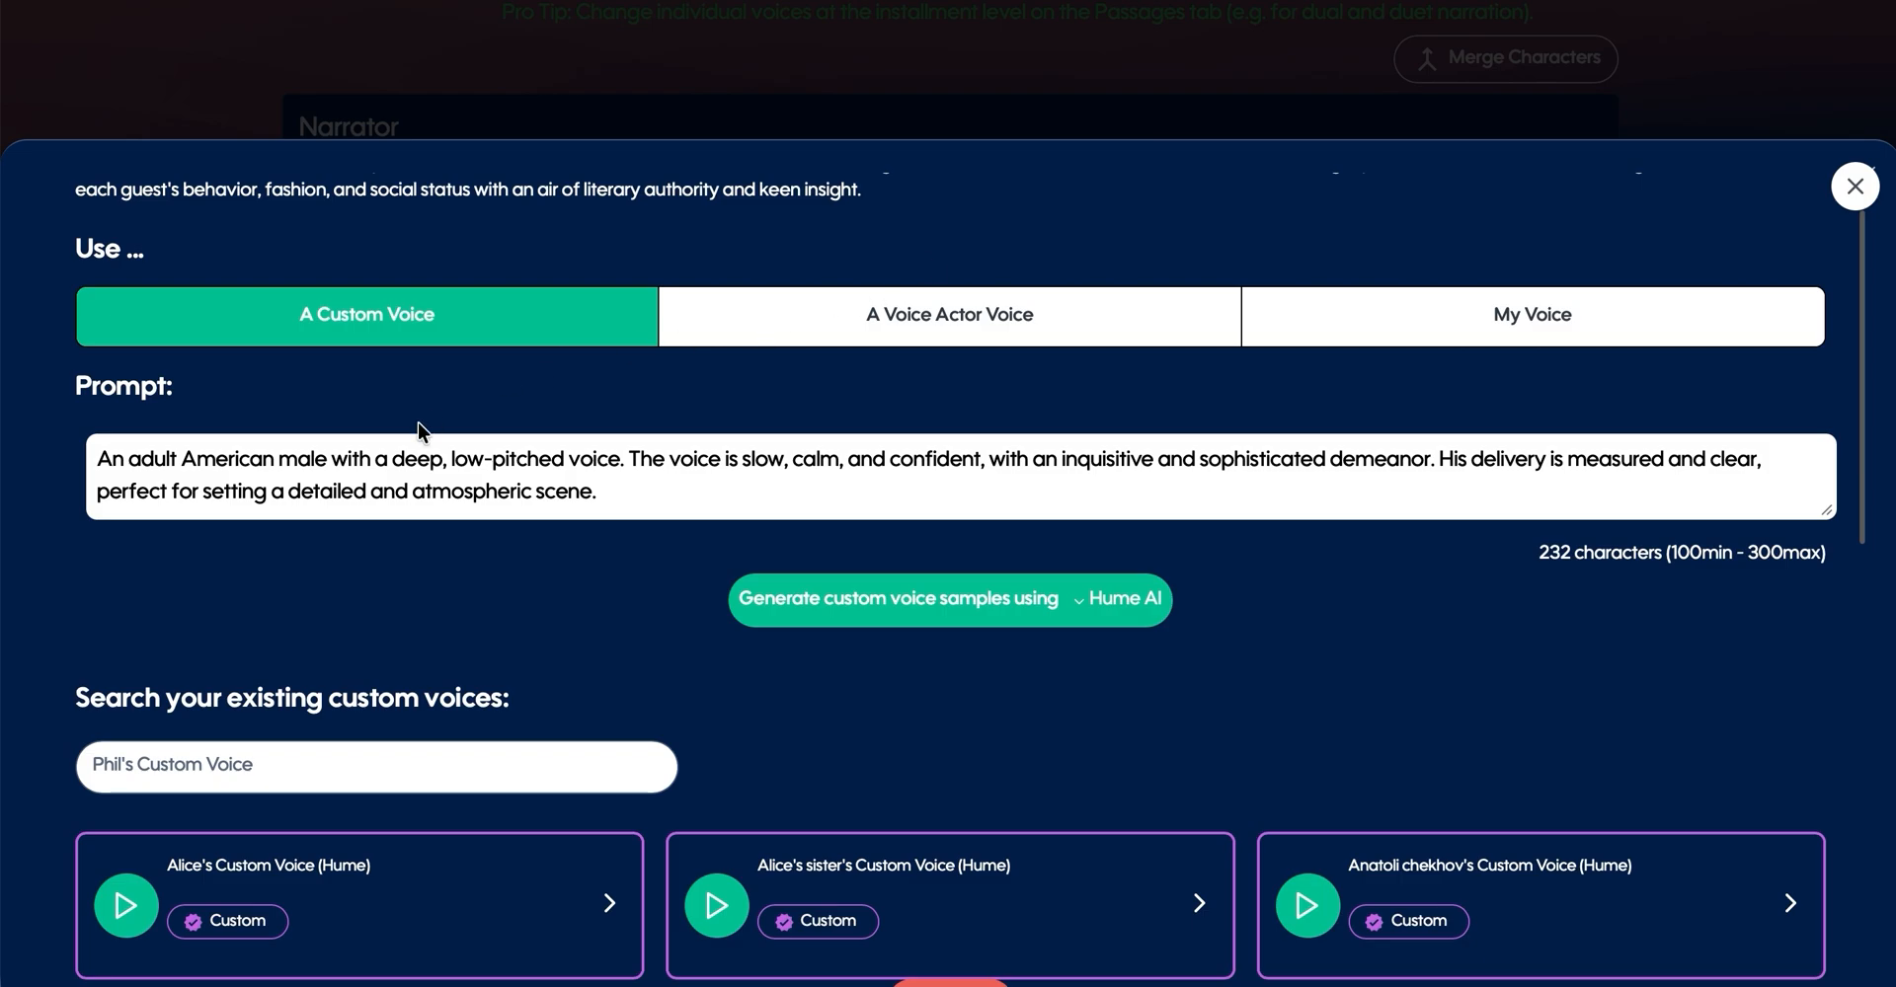
- Try adding the sentence "You can add to this prompt." to the end of the Narrator's voice prompt, and remove it again
{"action": "left_click_drag", "start_coordinate": [89, 460], "coordinate": [681, 488]}
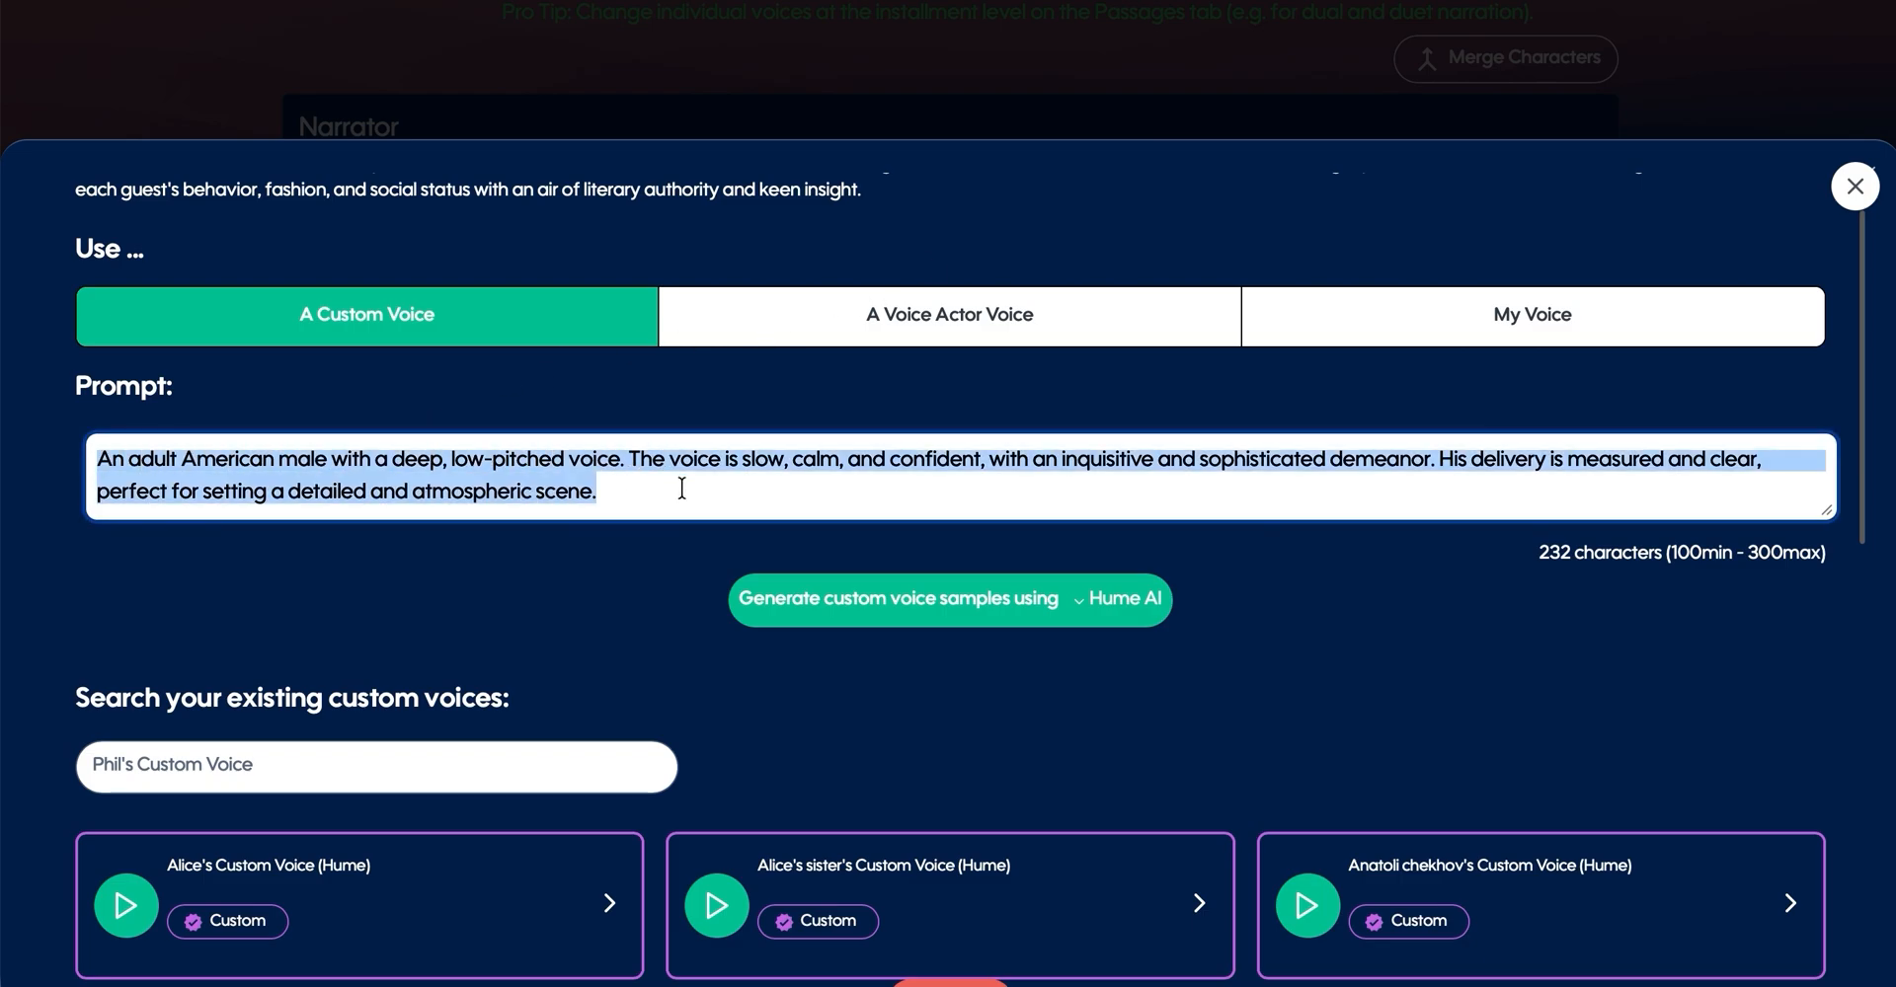
{"action": "left_click", "coordinate": [742, 492]}
{"action": "type", "text": "You can add t"}
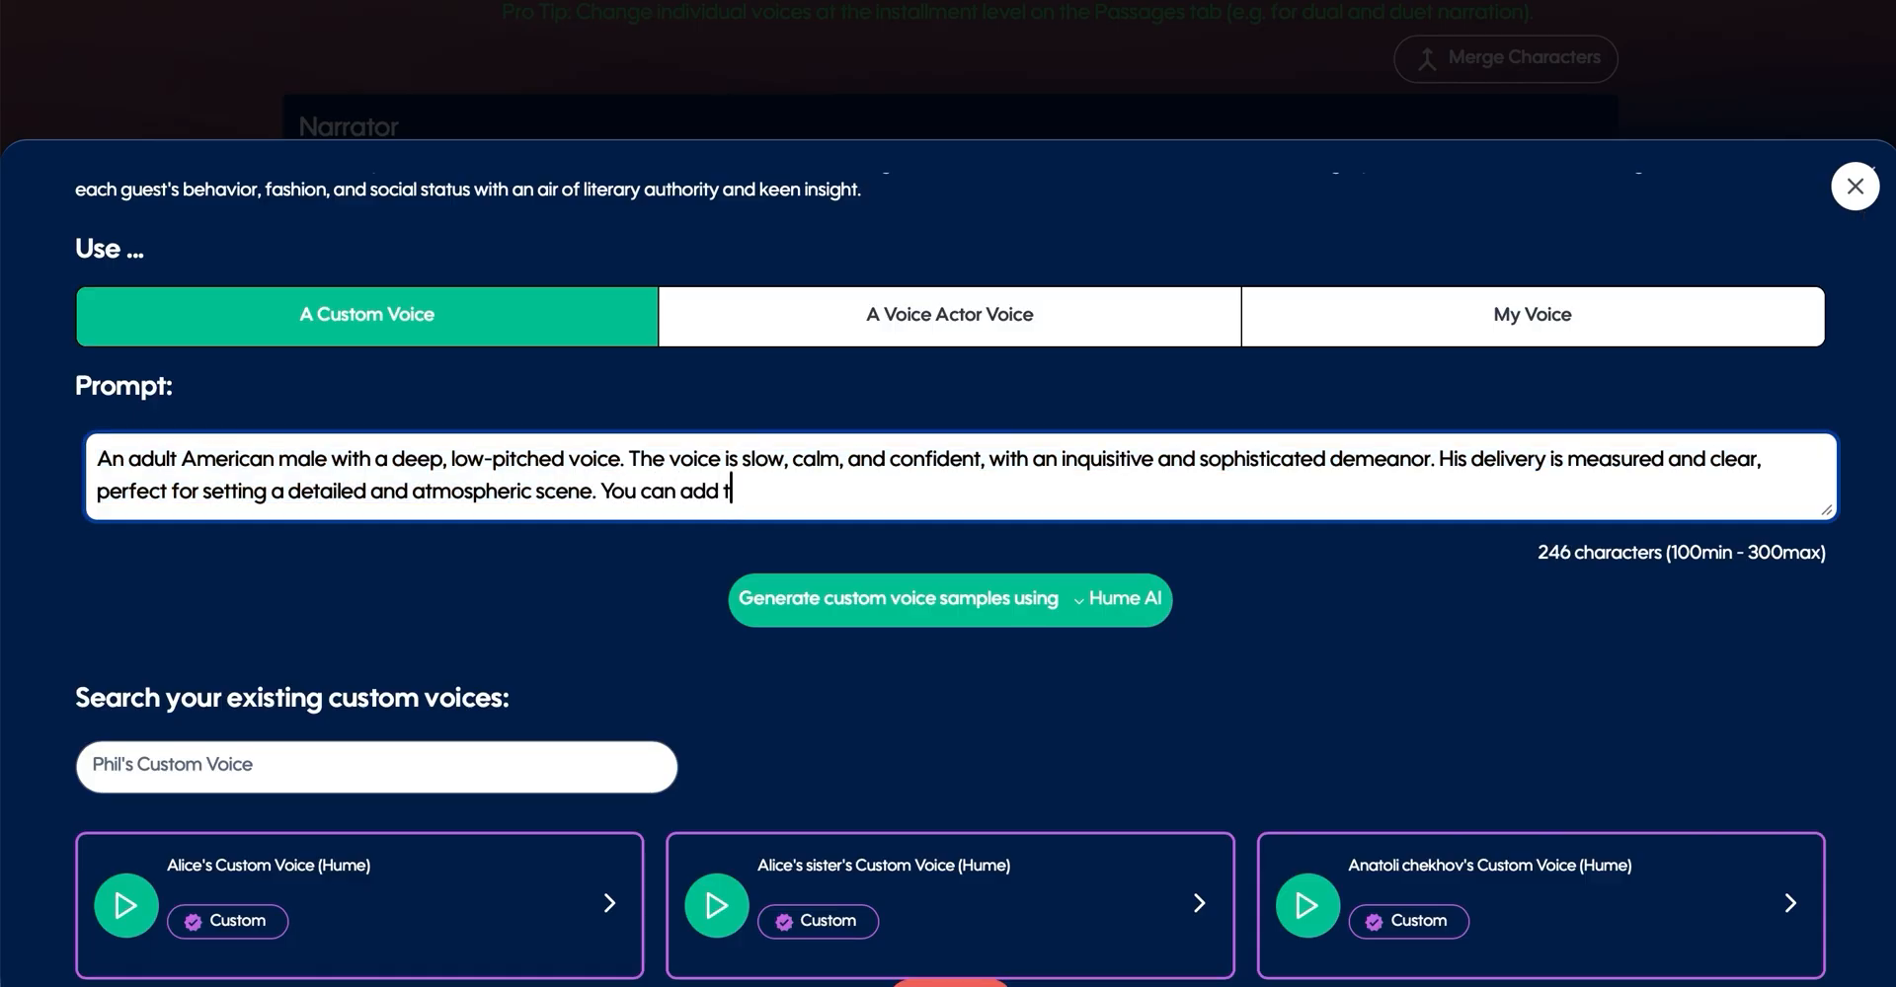
{"action": "type", "text": "o this prompt."}
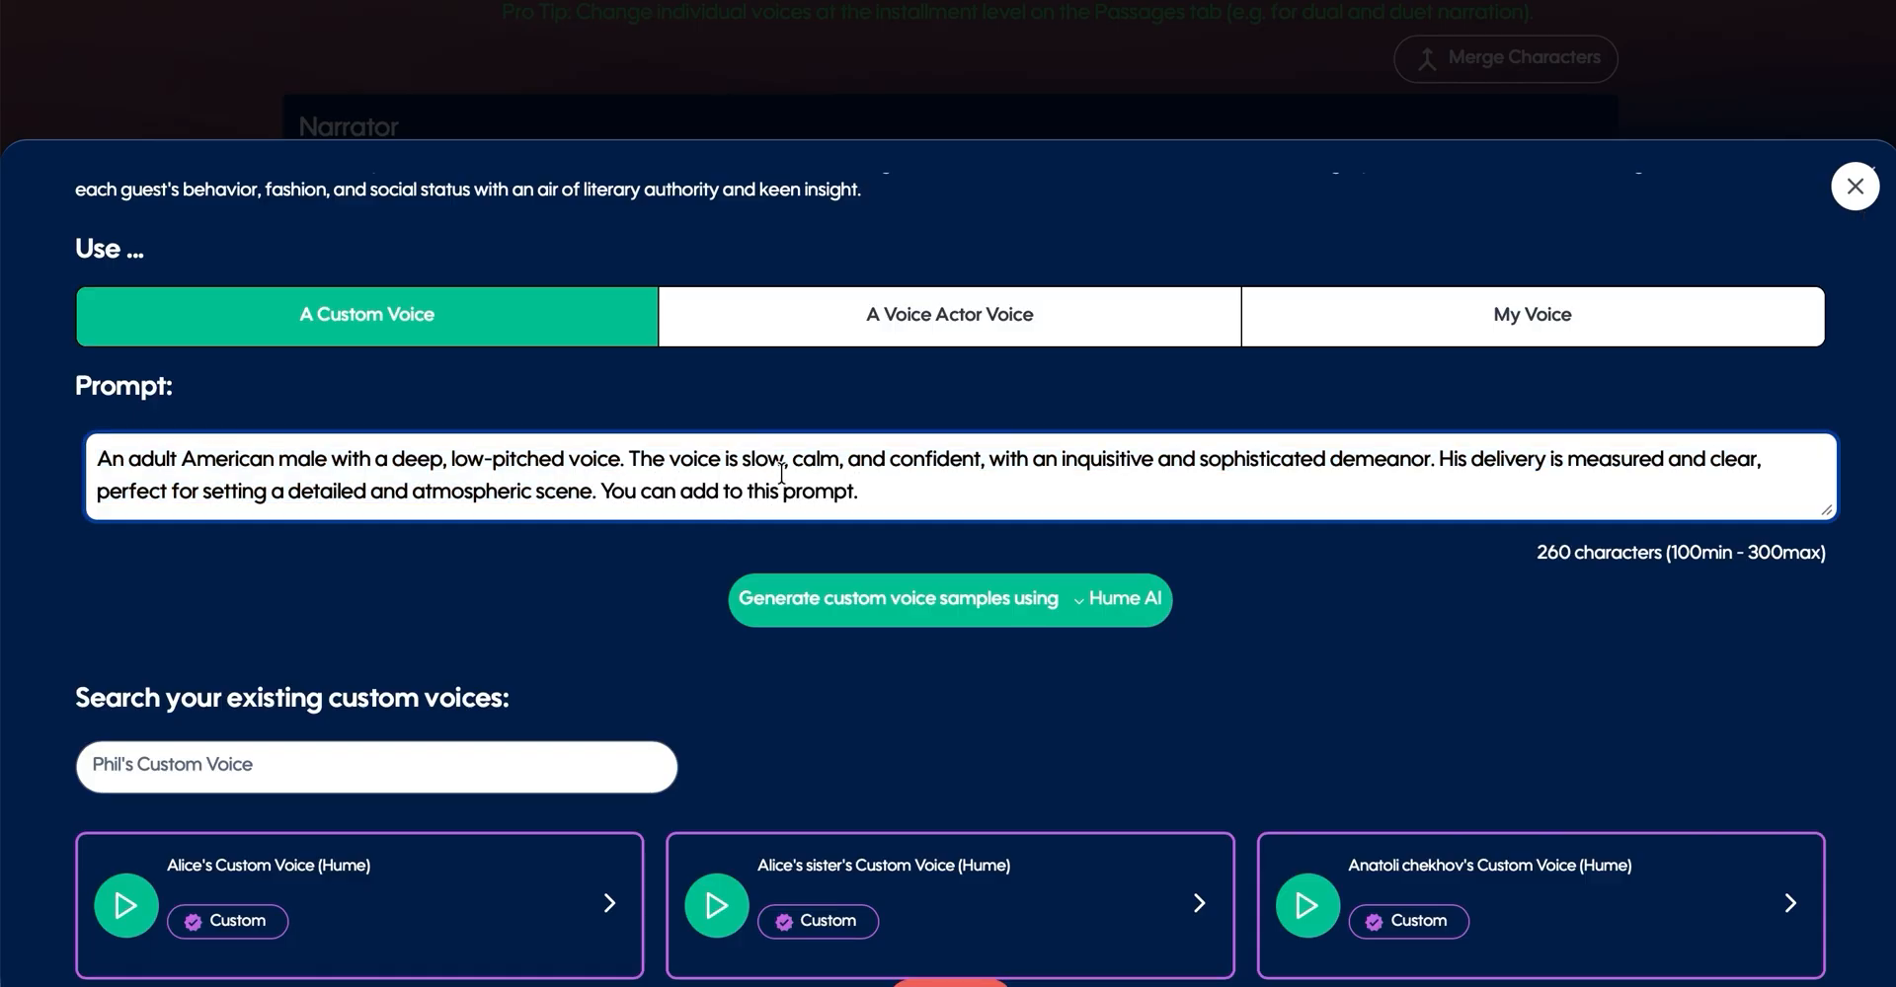
{"action": "left_click_drag", "start_coordinate": [863, 490], "coordinate": [601, 490]}
{"action": "key", "text": "BackSpace"}
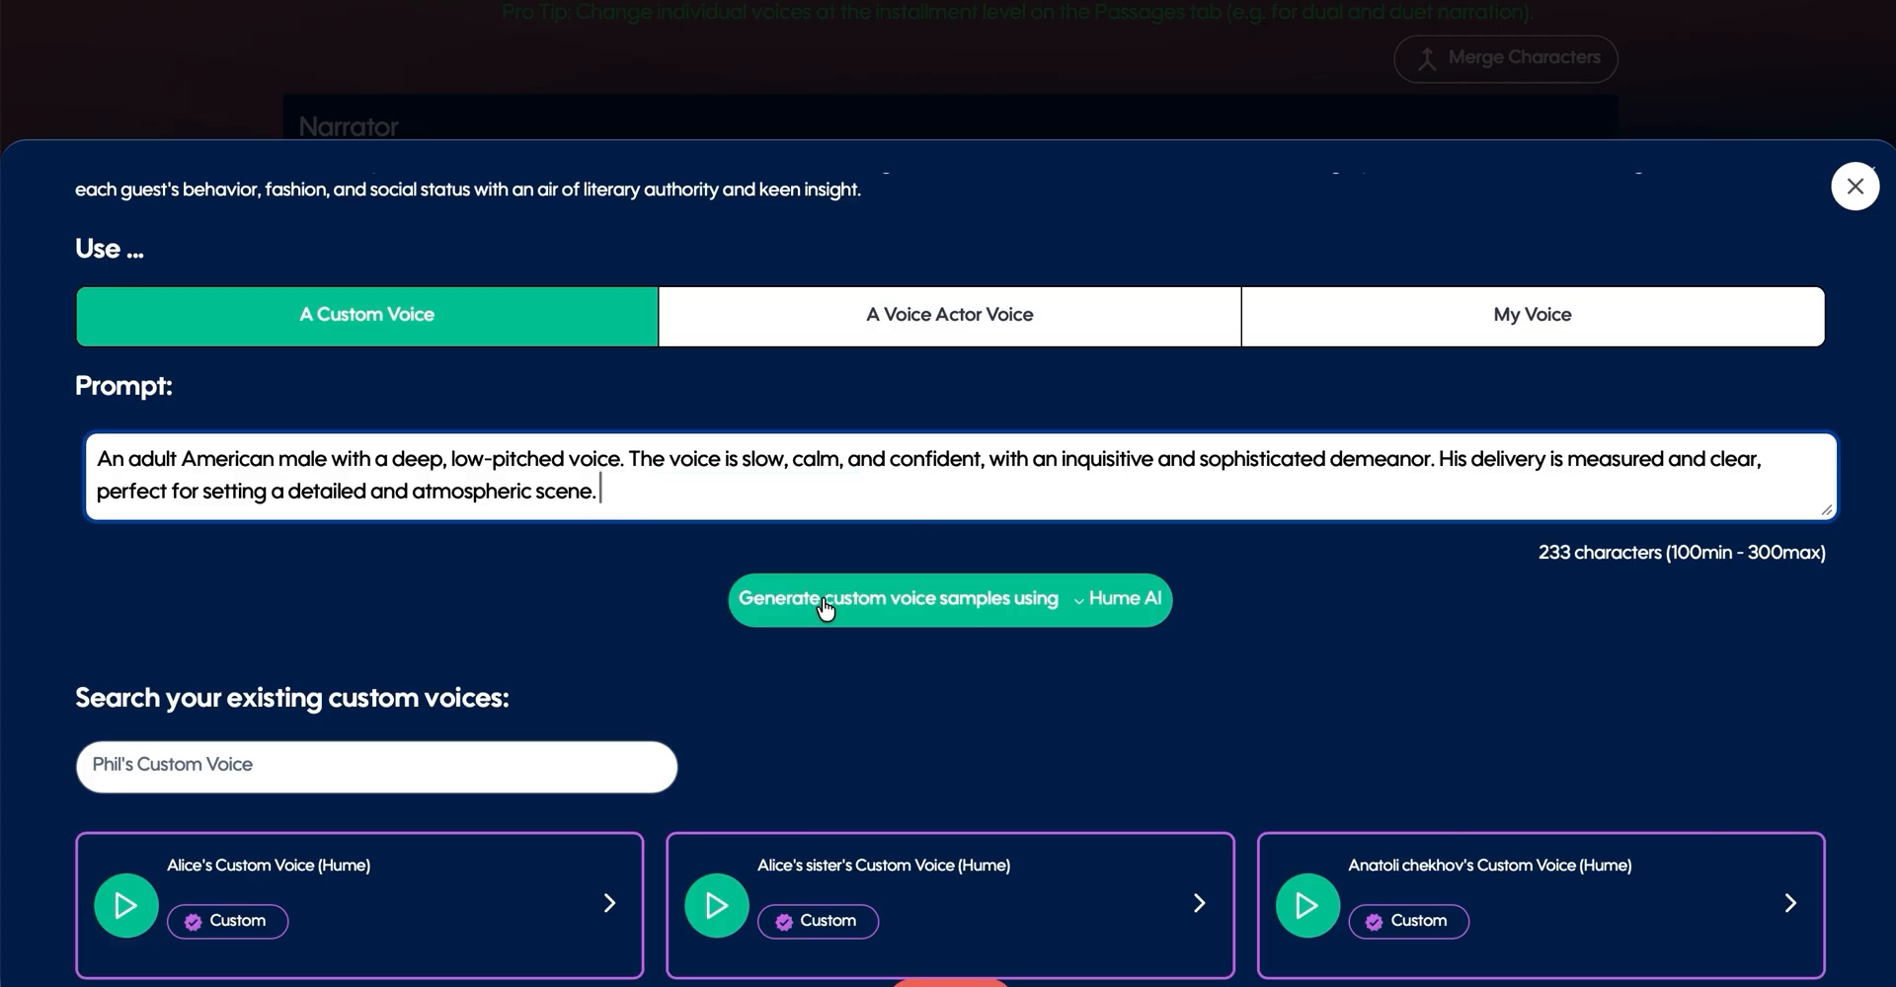
- Generate custom voice samples for the Narrator with the 11Labs service, and preview the third sample
{"action": "left_click", "coordinate": [1096, 610]}
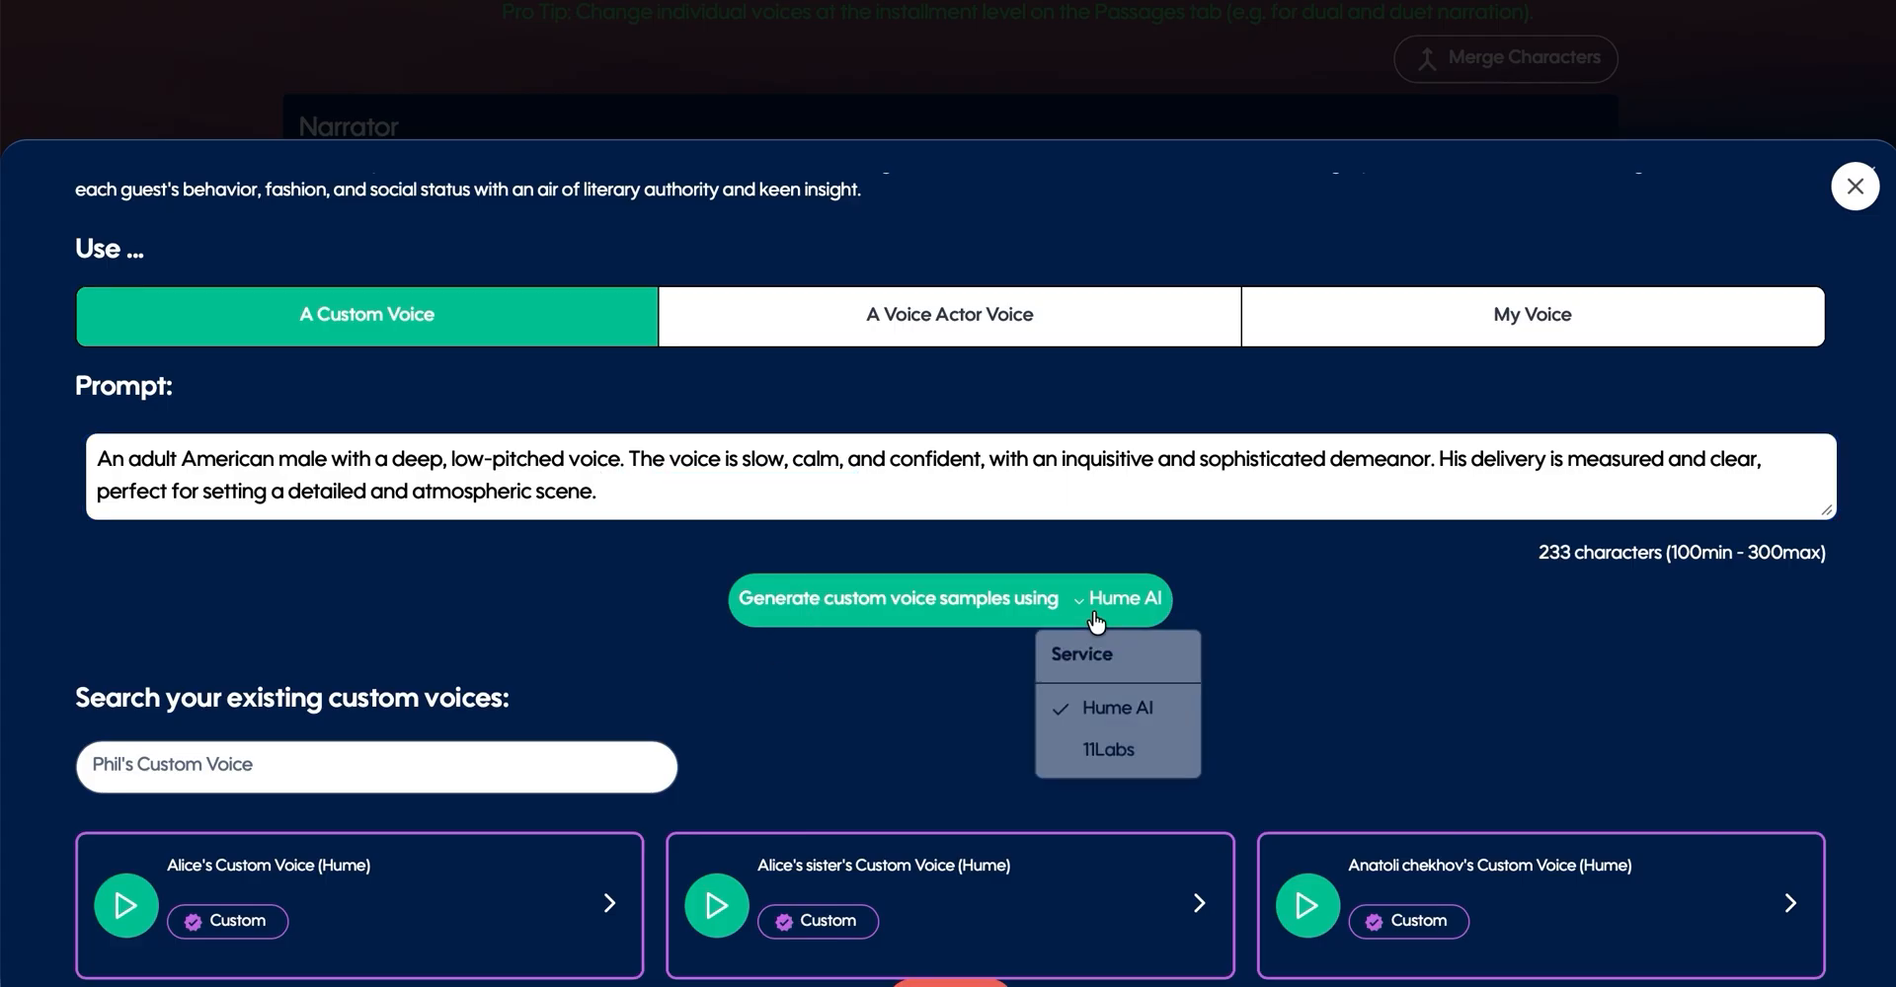
{"action": "left_click", "coordinate": [1110, 758]}
{"action": "left_click", "coordinate": [802, 606]}
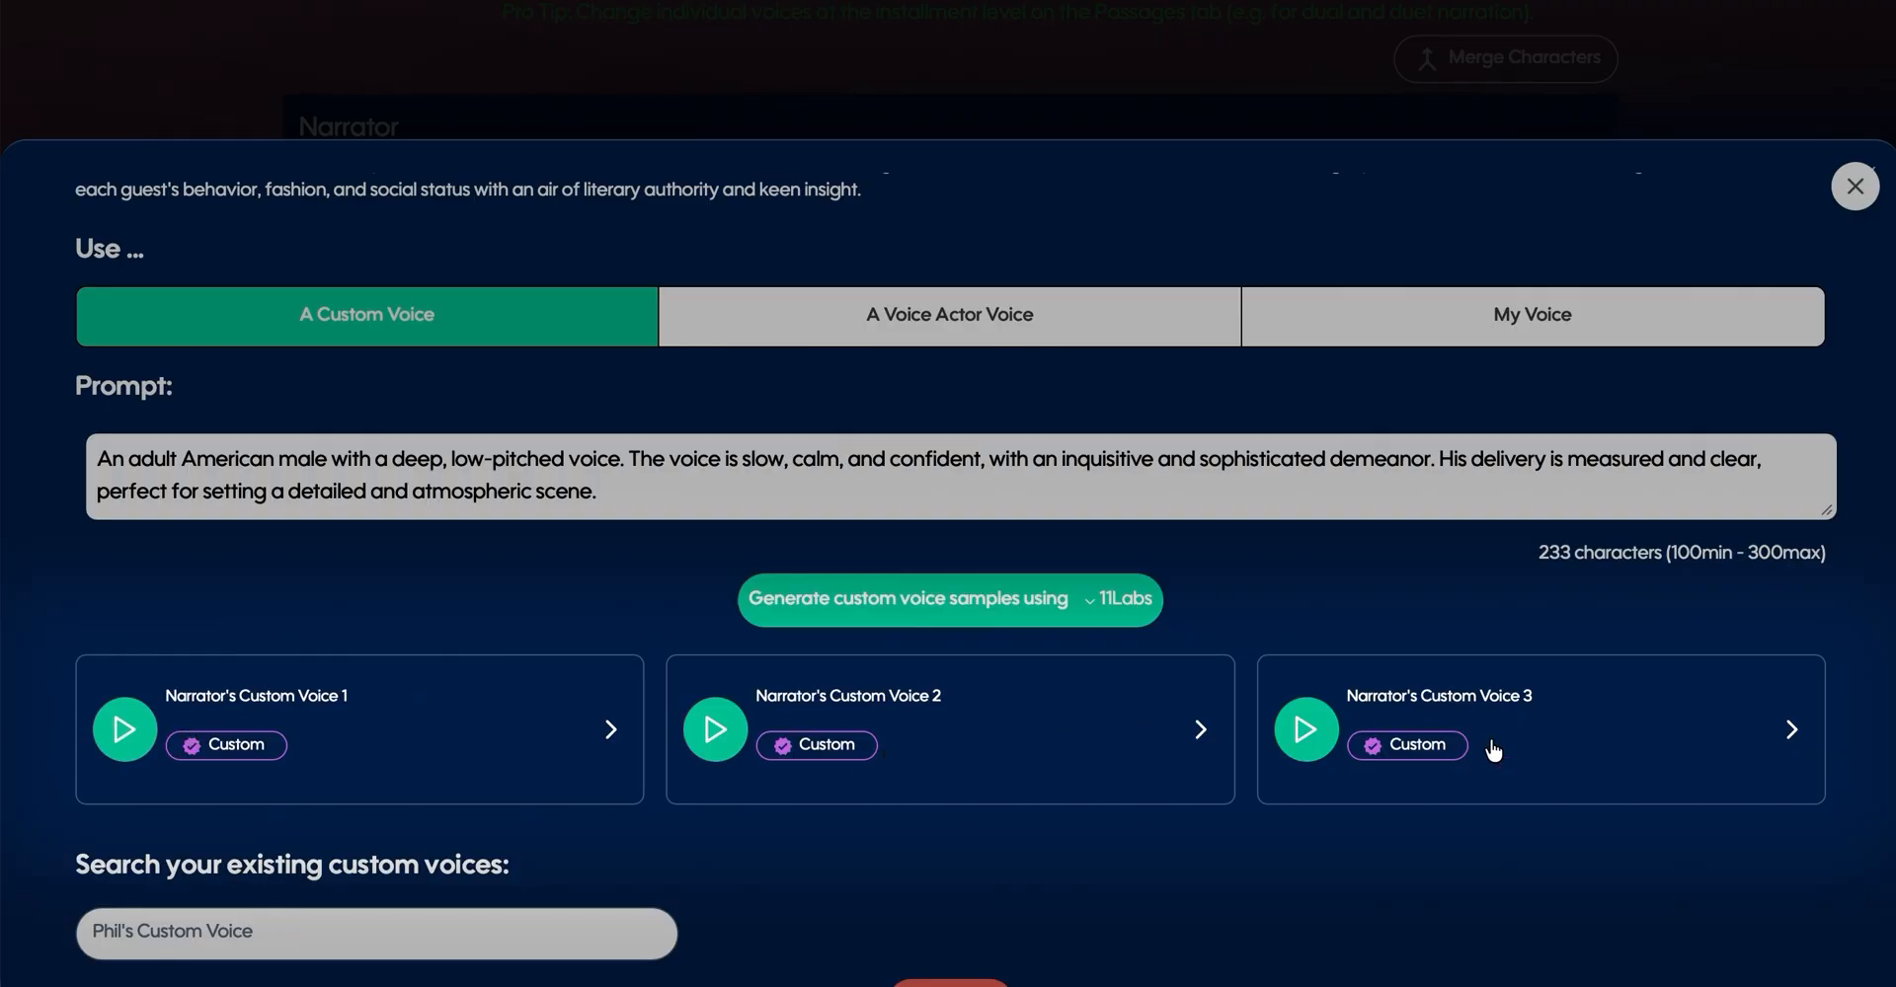
{"action": "left_click", "coordinate": [1303, 743]}
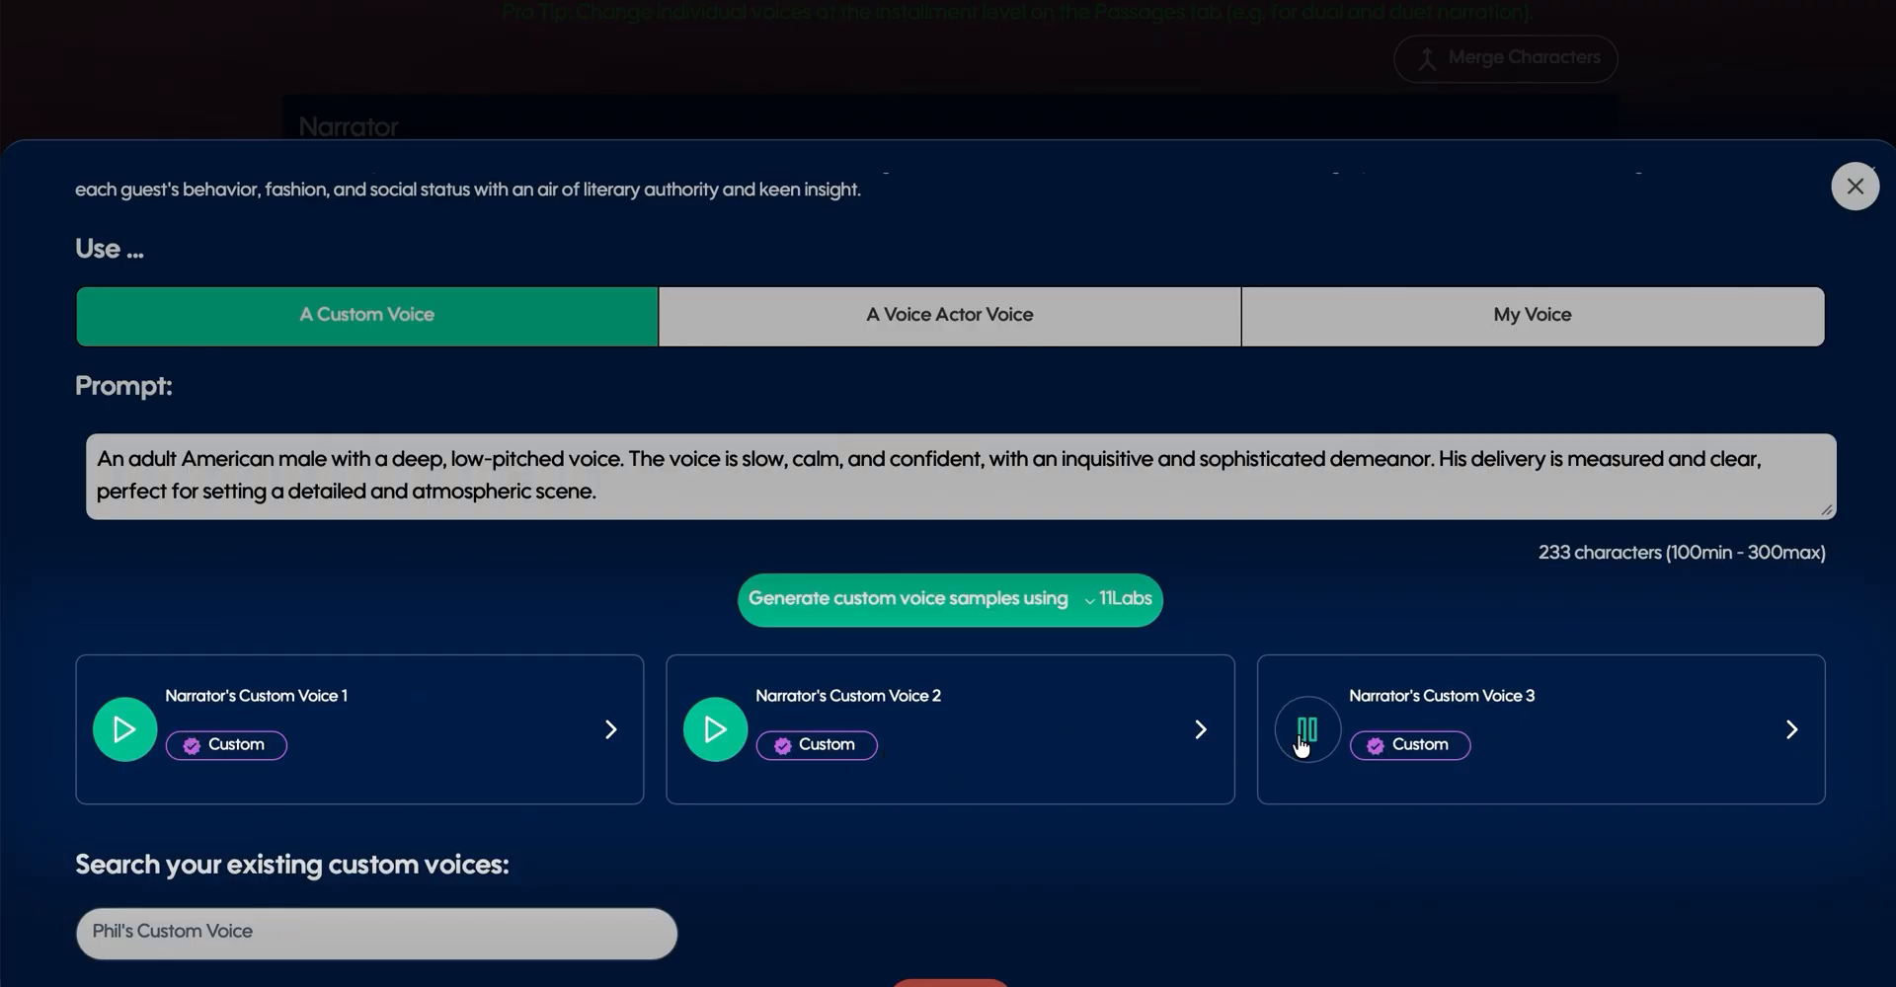
{"action": "left_click", "coordinate": [1303, 742]}
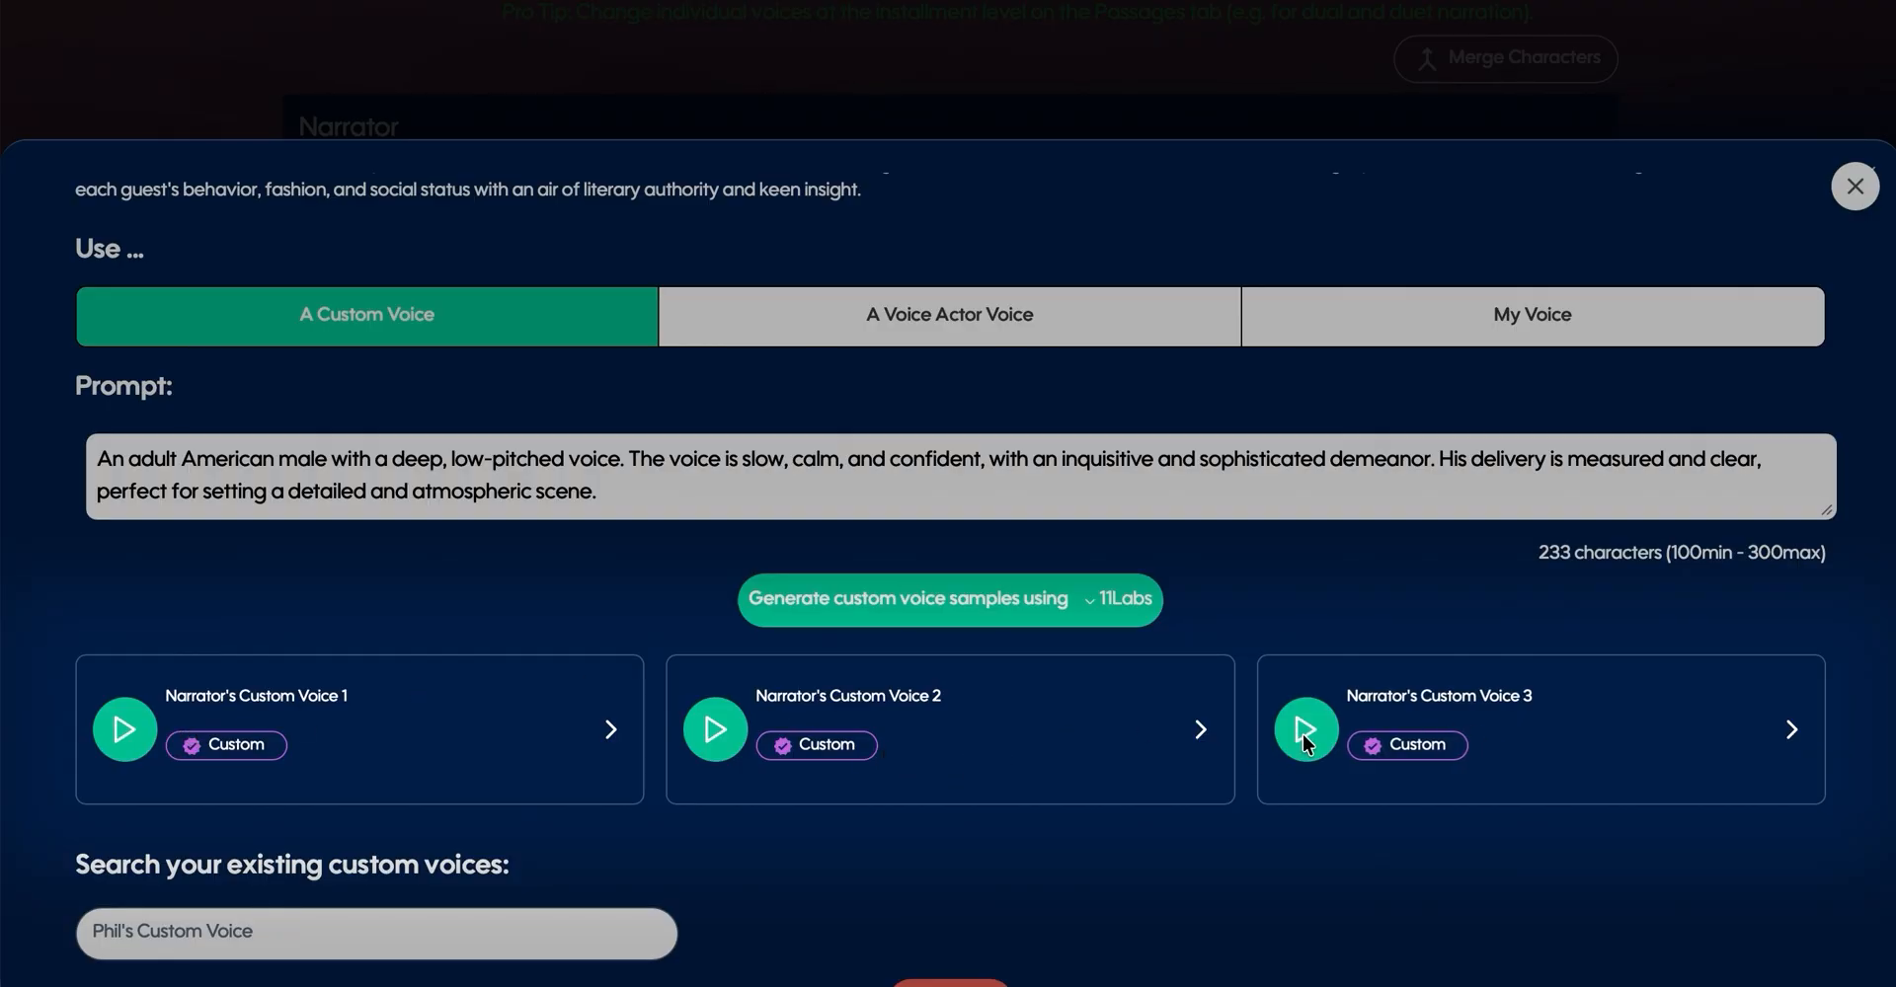
- Search the existing custom voices for "Phoenix", clear the search, and browse the full list of custom voices
{"action": "scroll", "coordinate": [731, 765], "scroll_direction": "down", "scroll_amount": 4}
{"action": "left_click", "coordinate": [307, 545]}
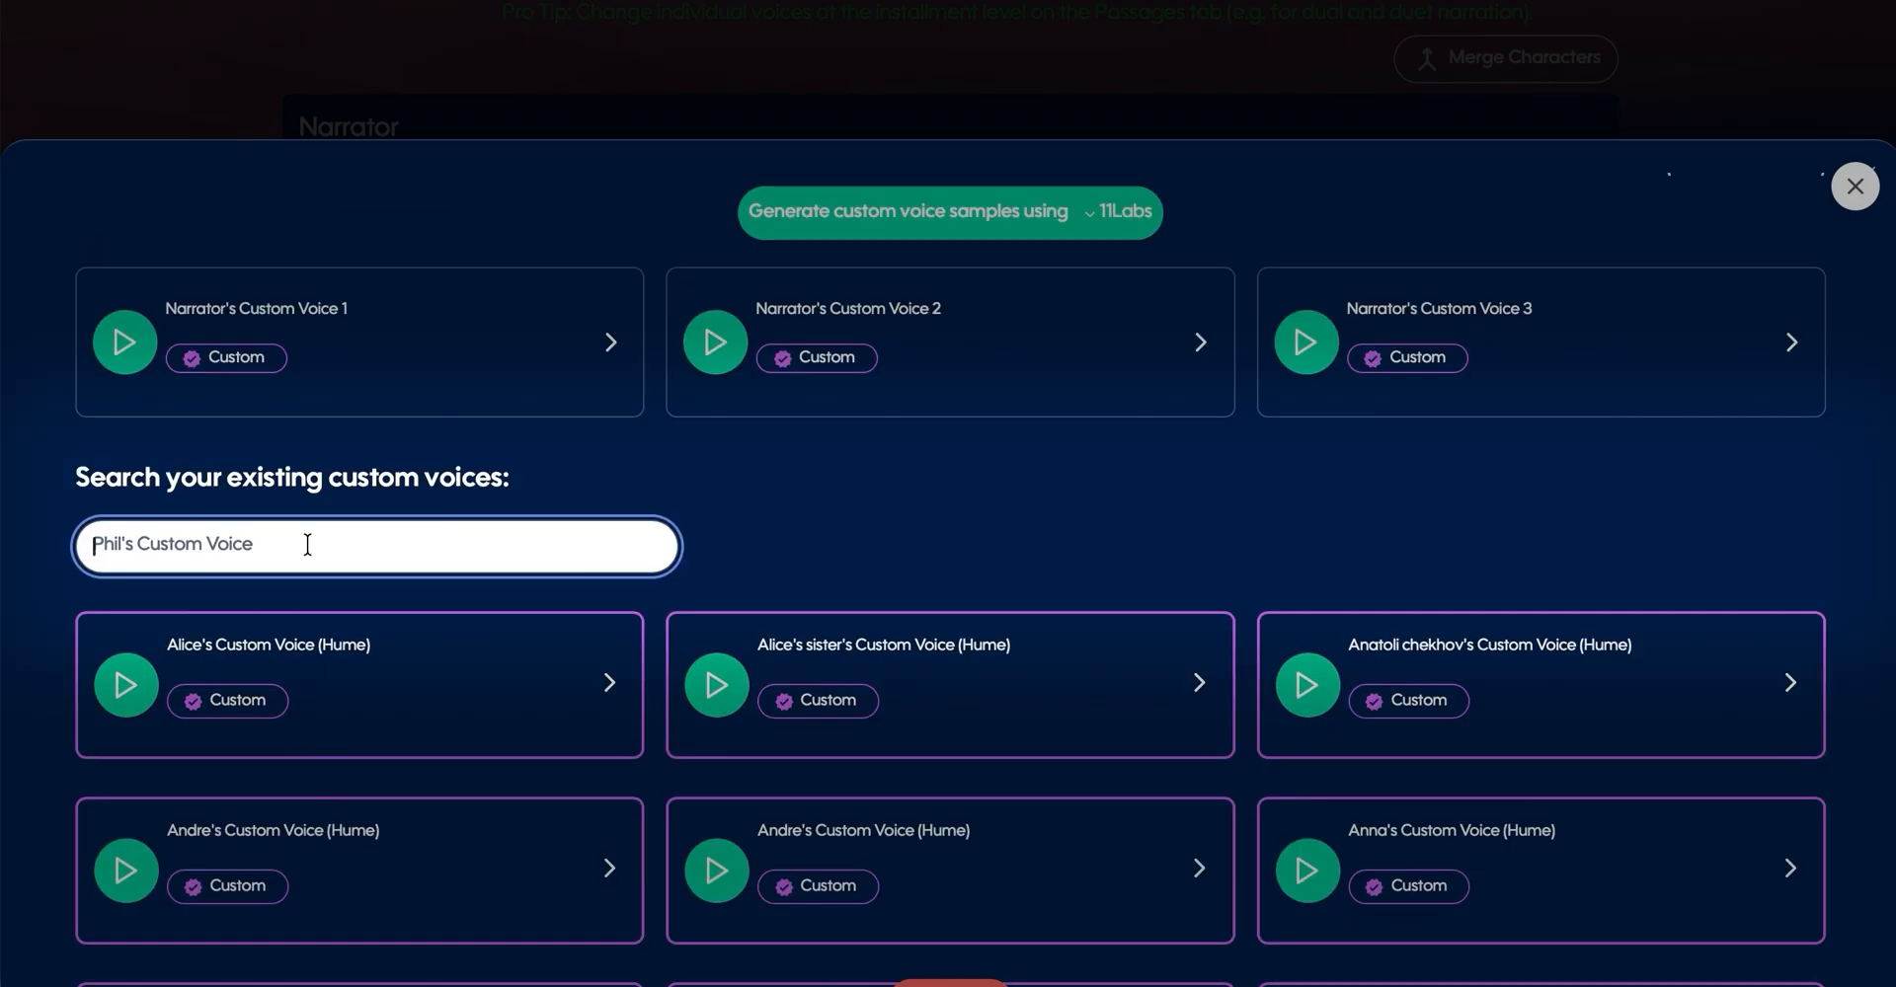
{"action": "type", "text": "Pho"}
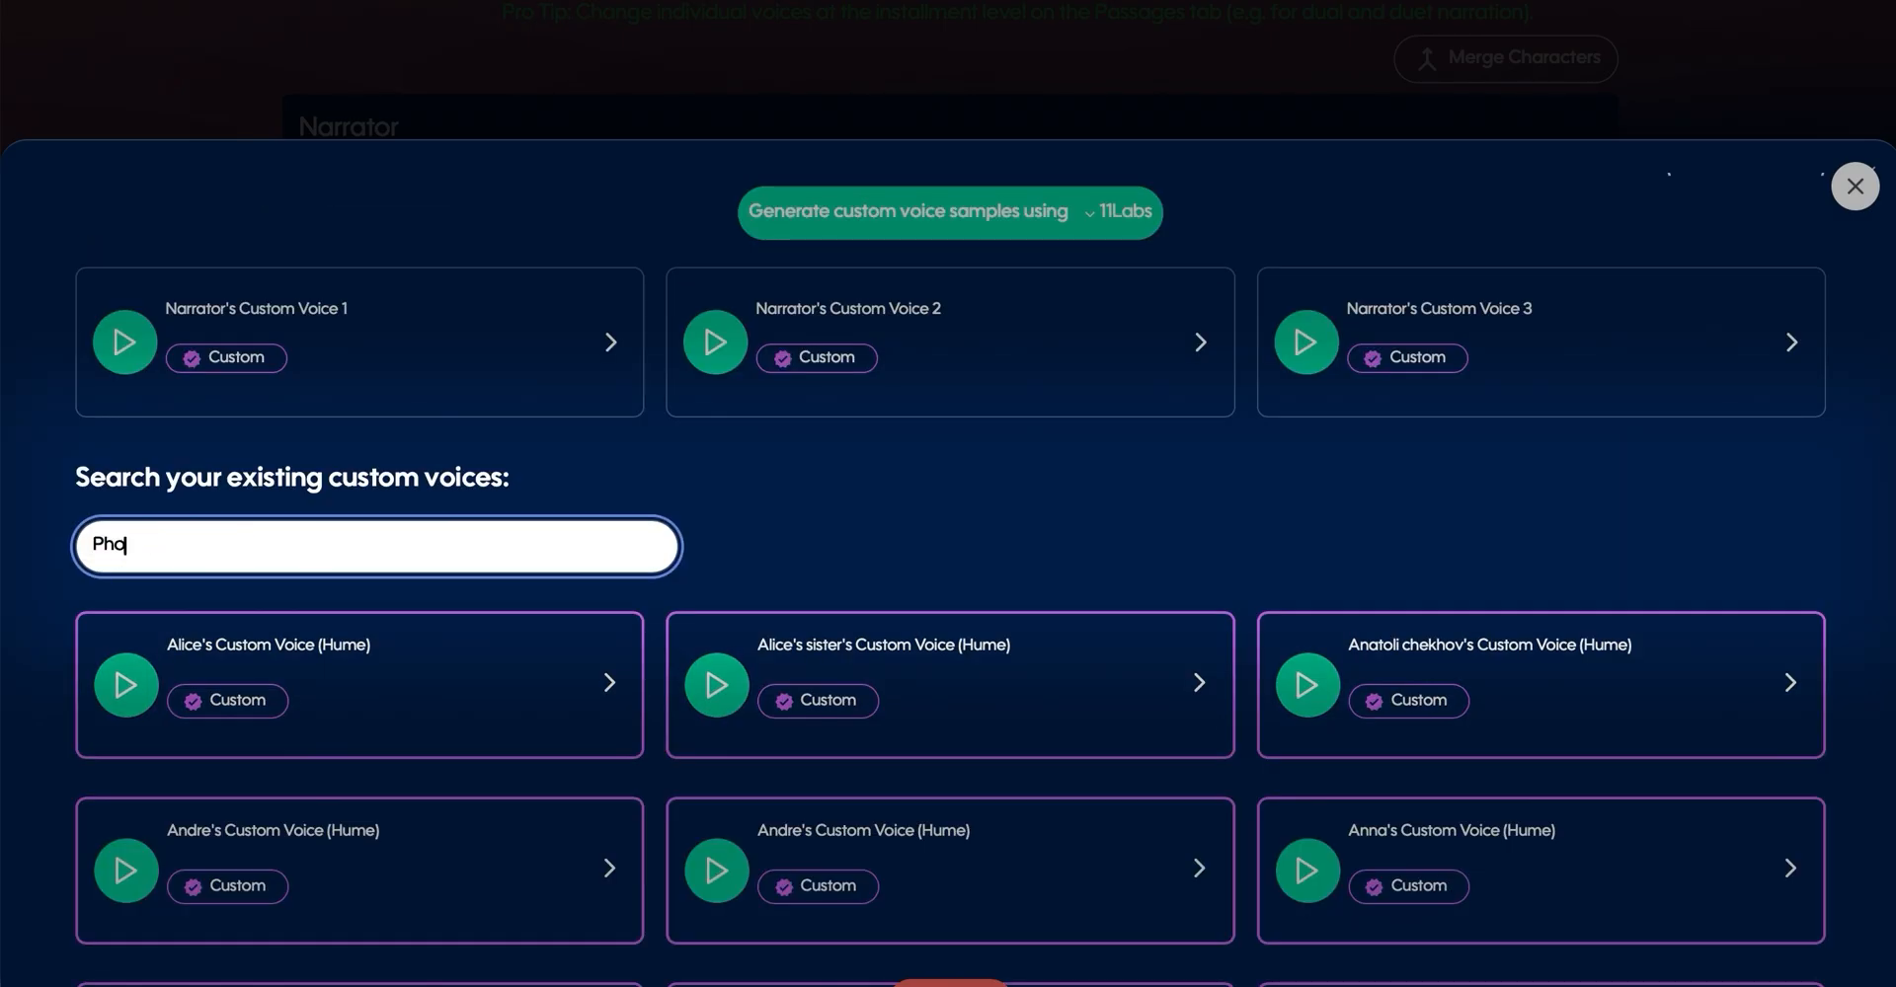
{"action": "type", "text": "enix"}
{"action": "key", "text": "ctrl+a"}
{"action": "key", "text": "BackSpace"}
{"action": "scroll", "coordinate": [765, 652], "scroll_direction": "down", "scroll_amount": 2}
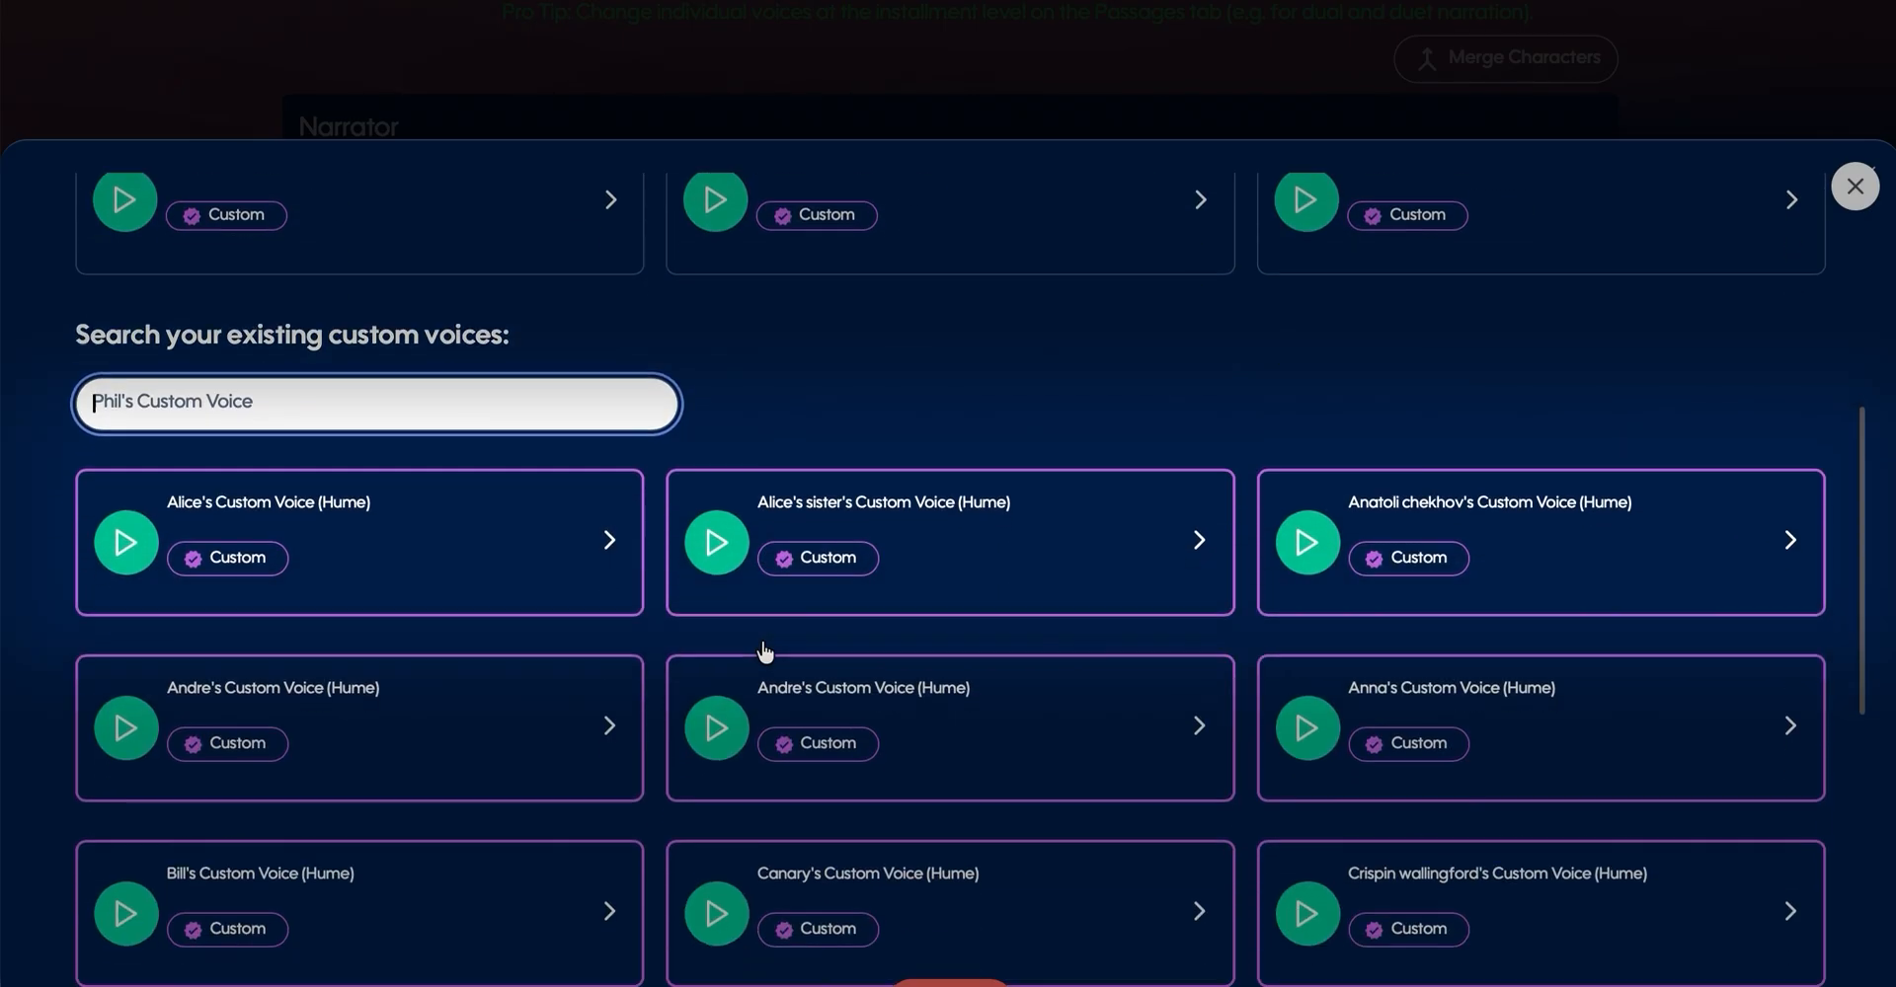
{"action": "scroll", "coordinate": [1582, 590], "scroll_direction": "up", "scroll_amount": 6}
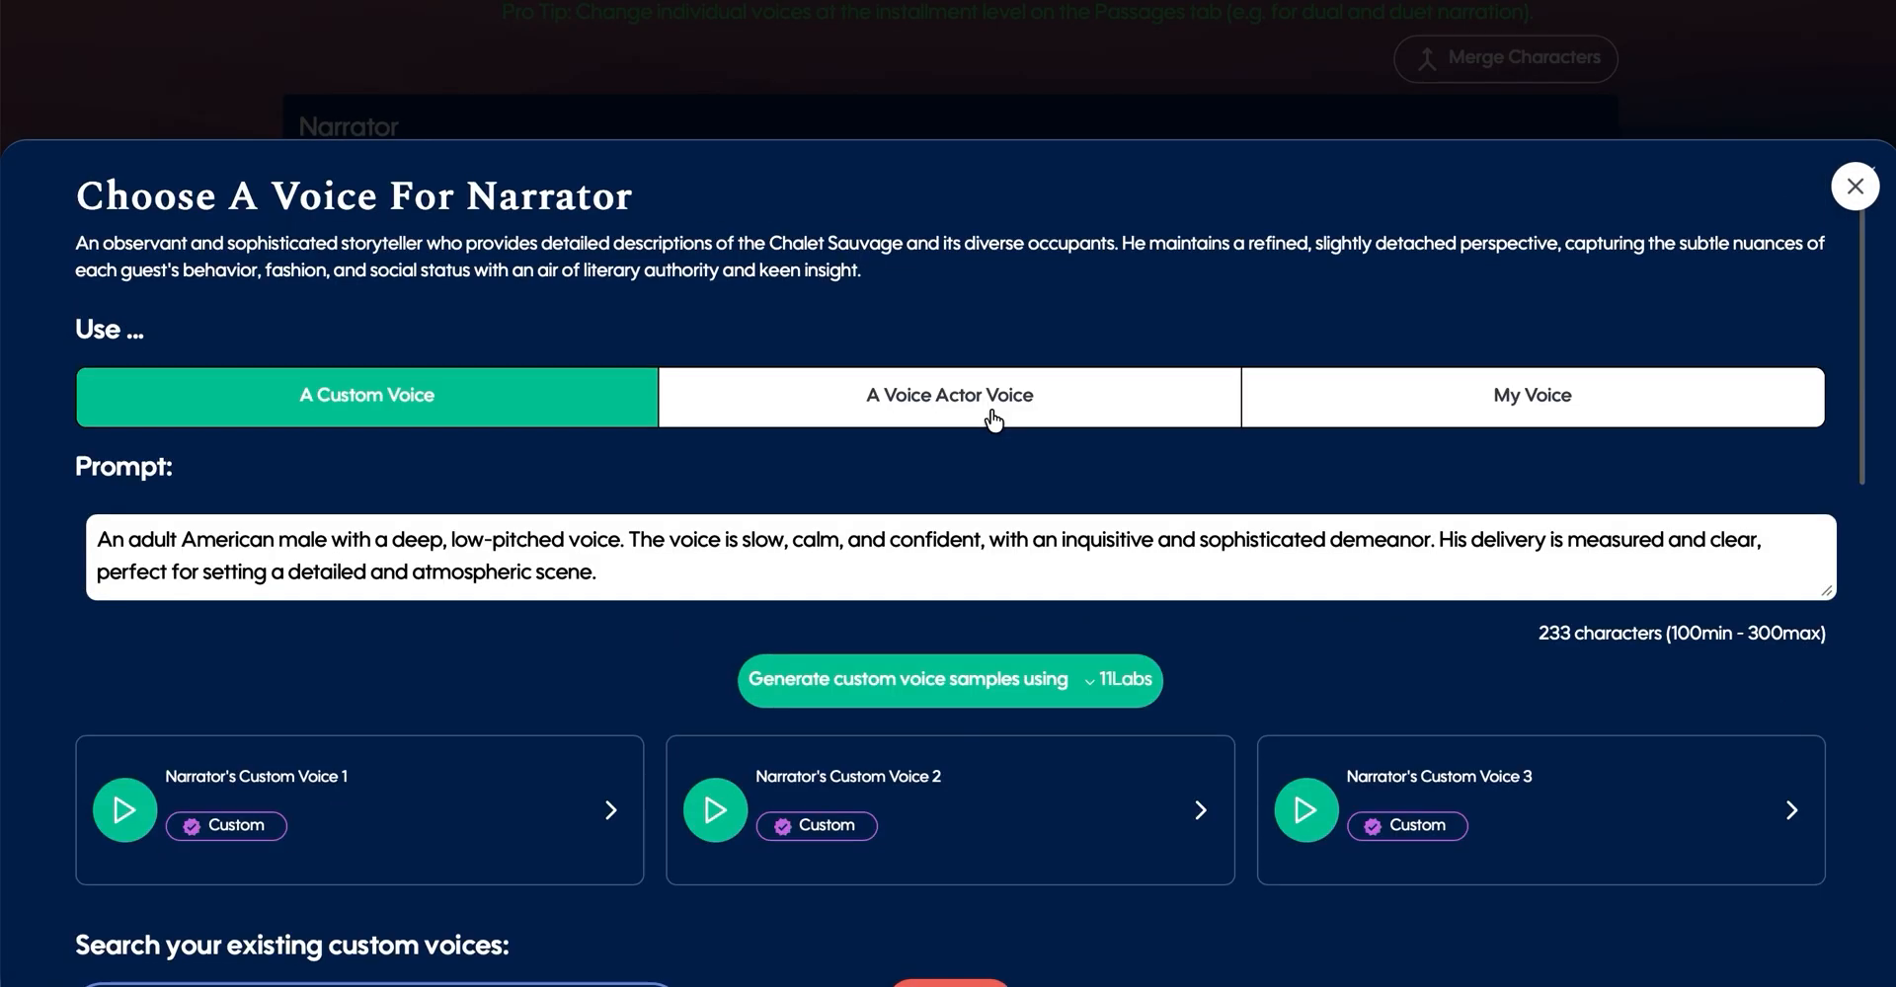
- Browse the voice actor voices suggested for the Narrator, including the top matches
{"action": "left_click", "coordinate": [1003, 411]}
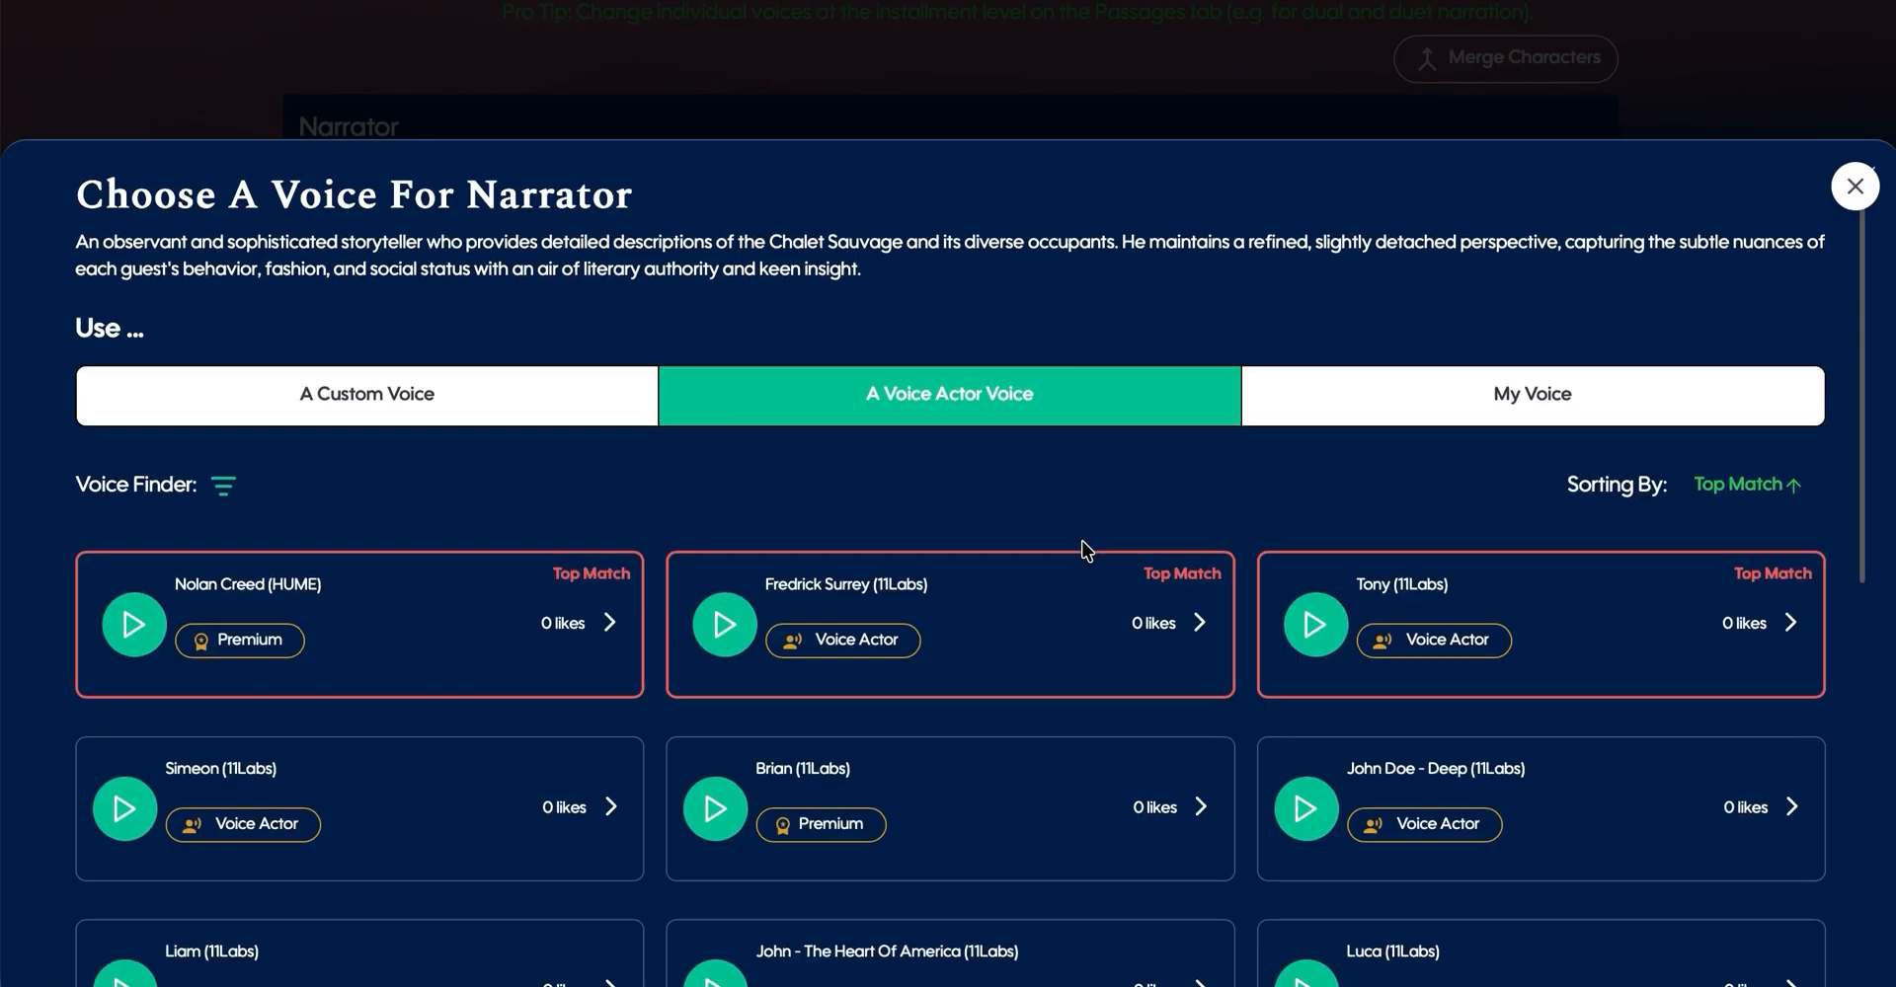
{"action": "scroll", "coordinate": [1086, 550], "scroll_direction": "down", "scroll_amount": 2}
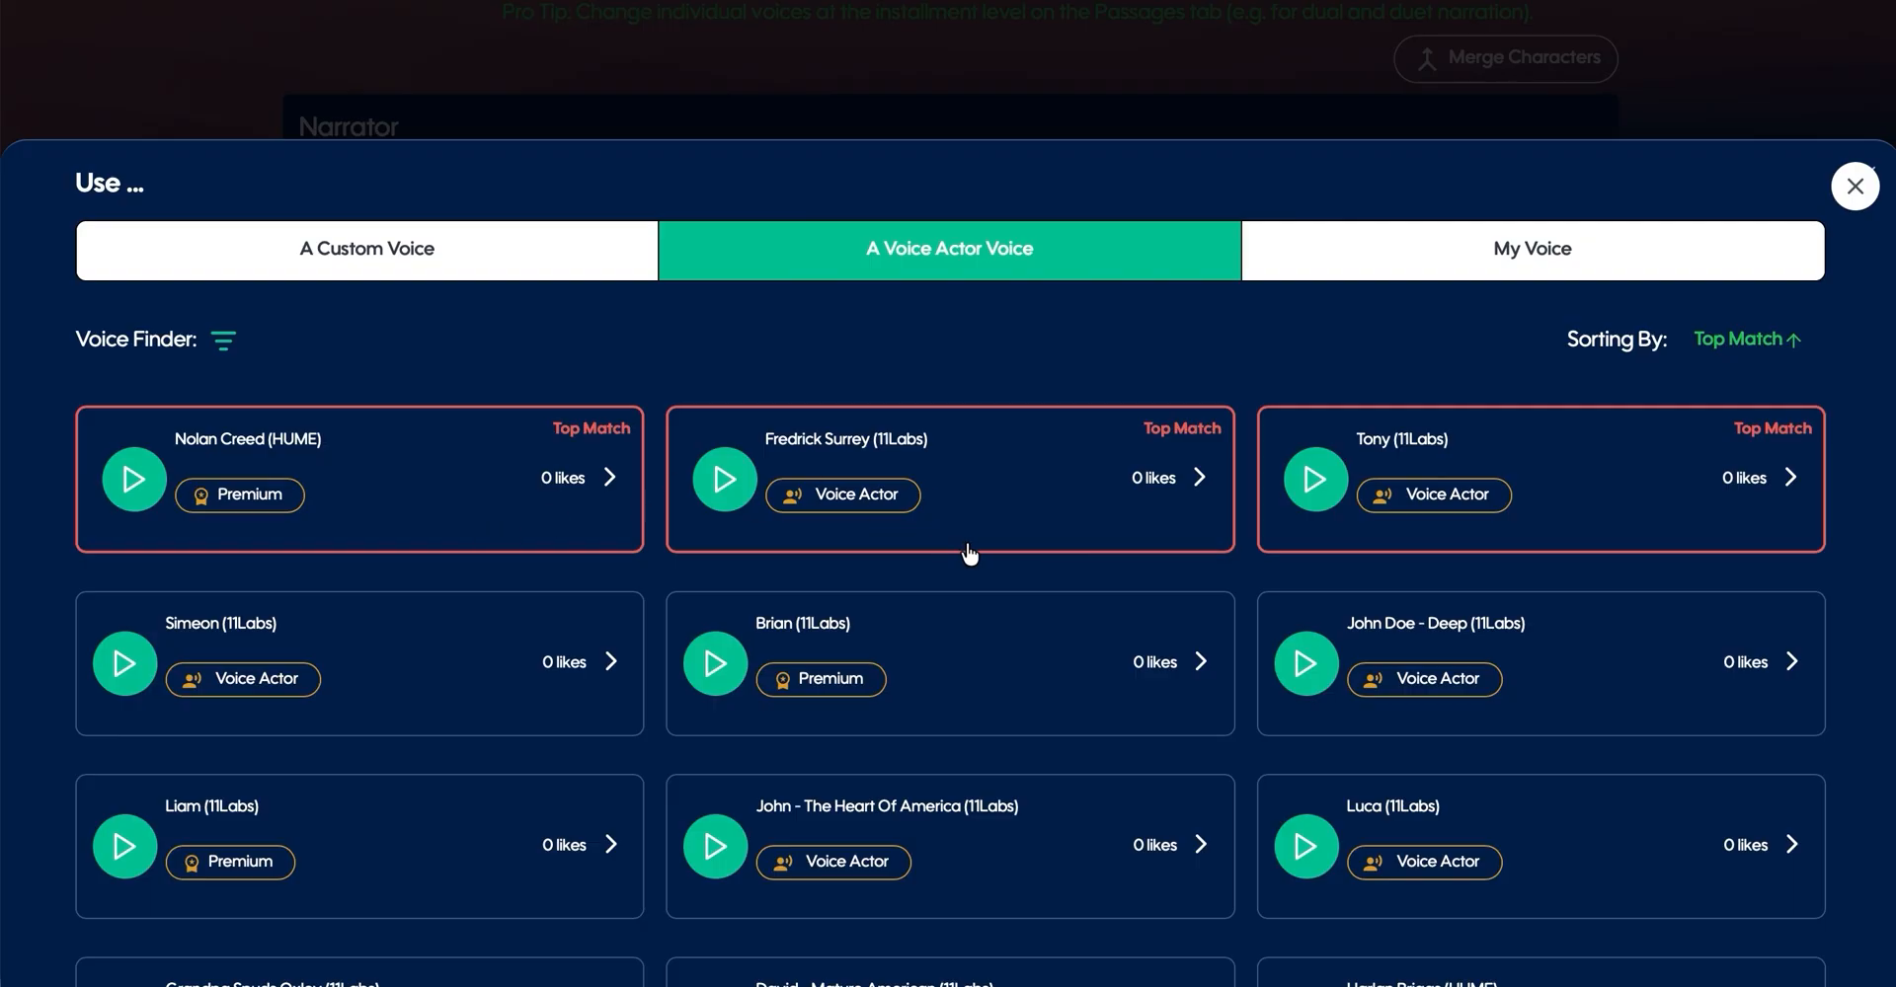
{"action": "scroll", "coordinate": [1559, 561], "scroll_direction": "down", "scroll_amount": 1}
{"action": "scroll", "coordinate": [1559, 560], "scroll_direction": "down", "scroll_amount": 1}
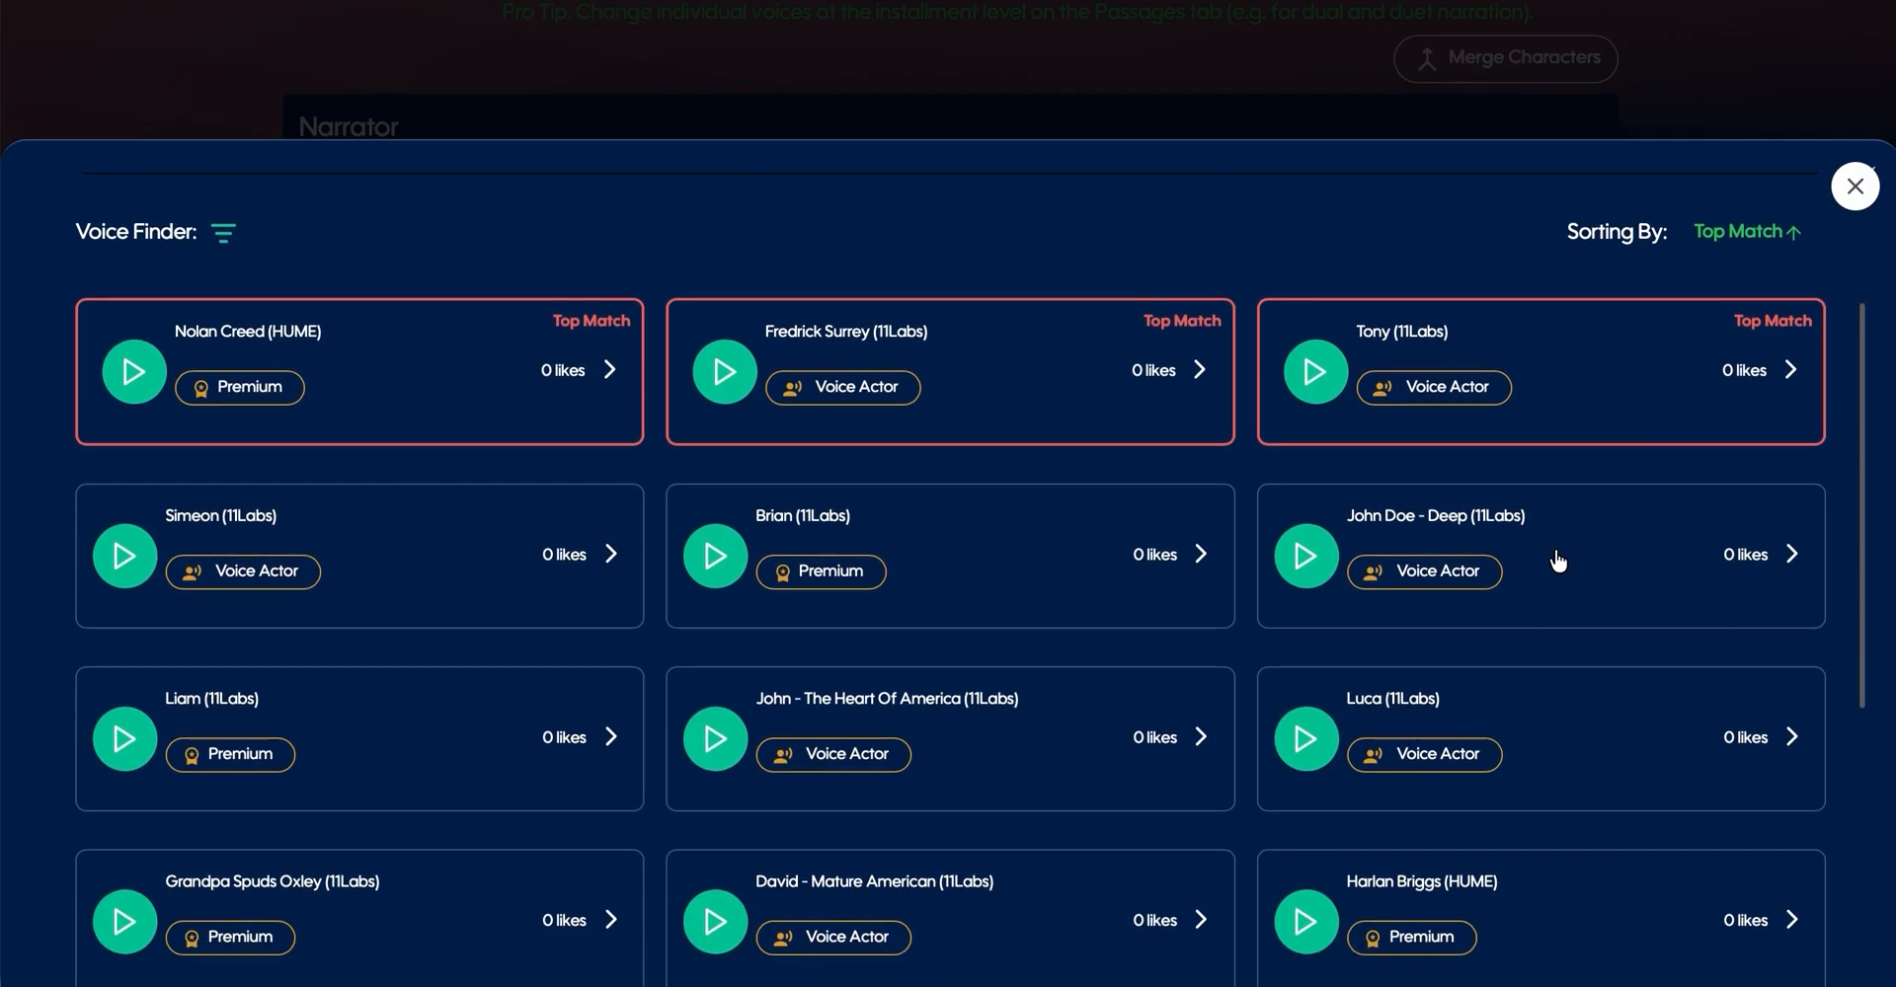
{"action": "scroll", "coordinate": [1324, 579], "scroll_direction": "down", "scroll_amount": 3}
{"action": "scroll", "coordinate": [1324, 579], "scroll_direction": "up", "scroll_amount": 5}
- Check the sorting options and the Voice Finder filters for voice actor voices, including the accent choices, without applying any
{"action": "left_click", "coordinate": [1743, 486]}
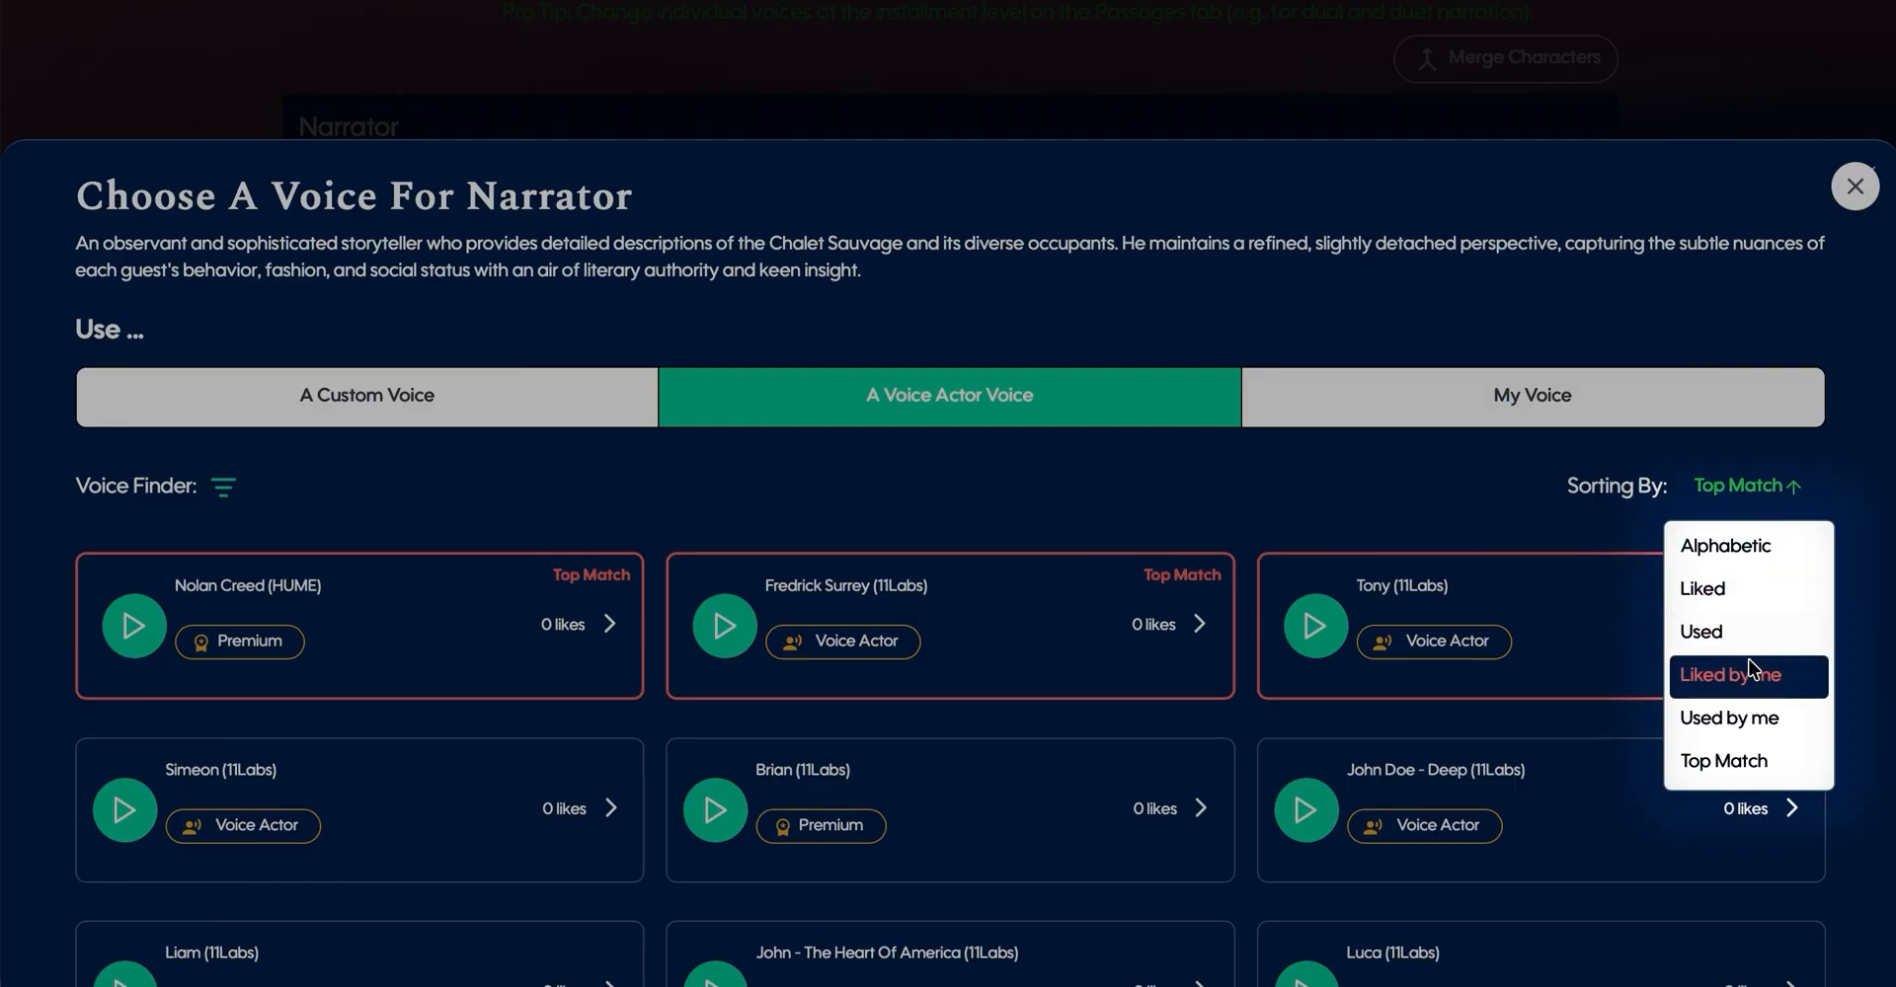
{"action": "left_click", "coordinate": [1195, 459]}
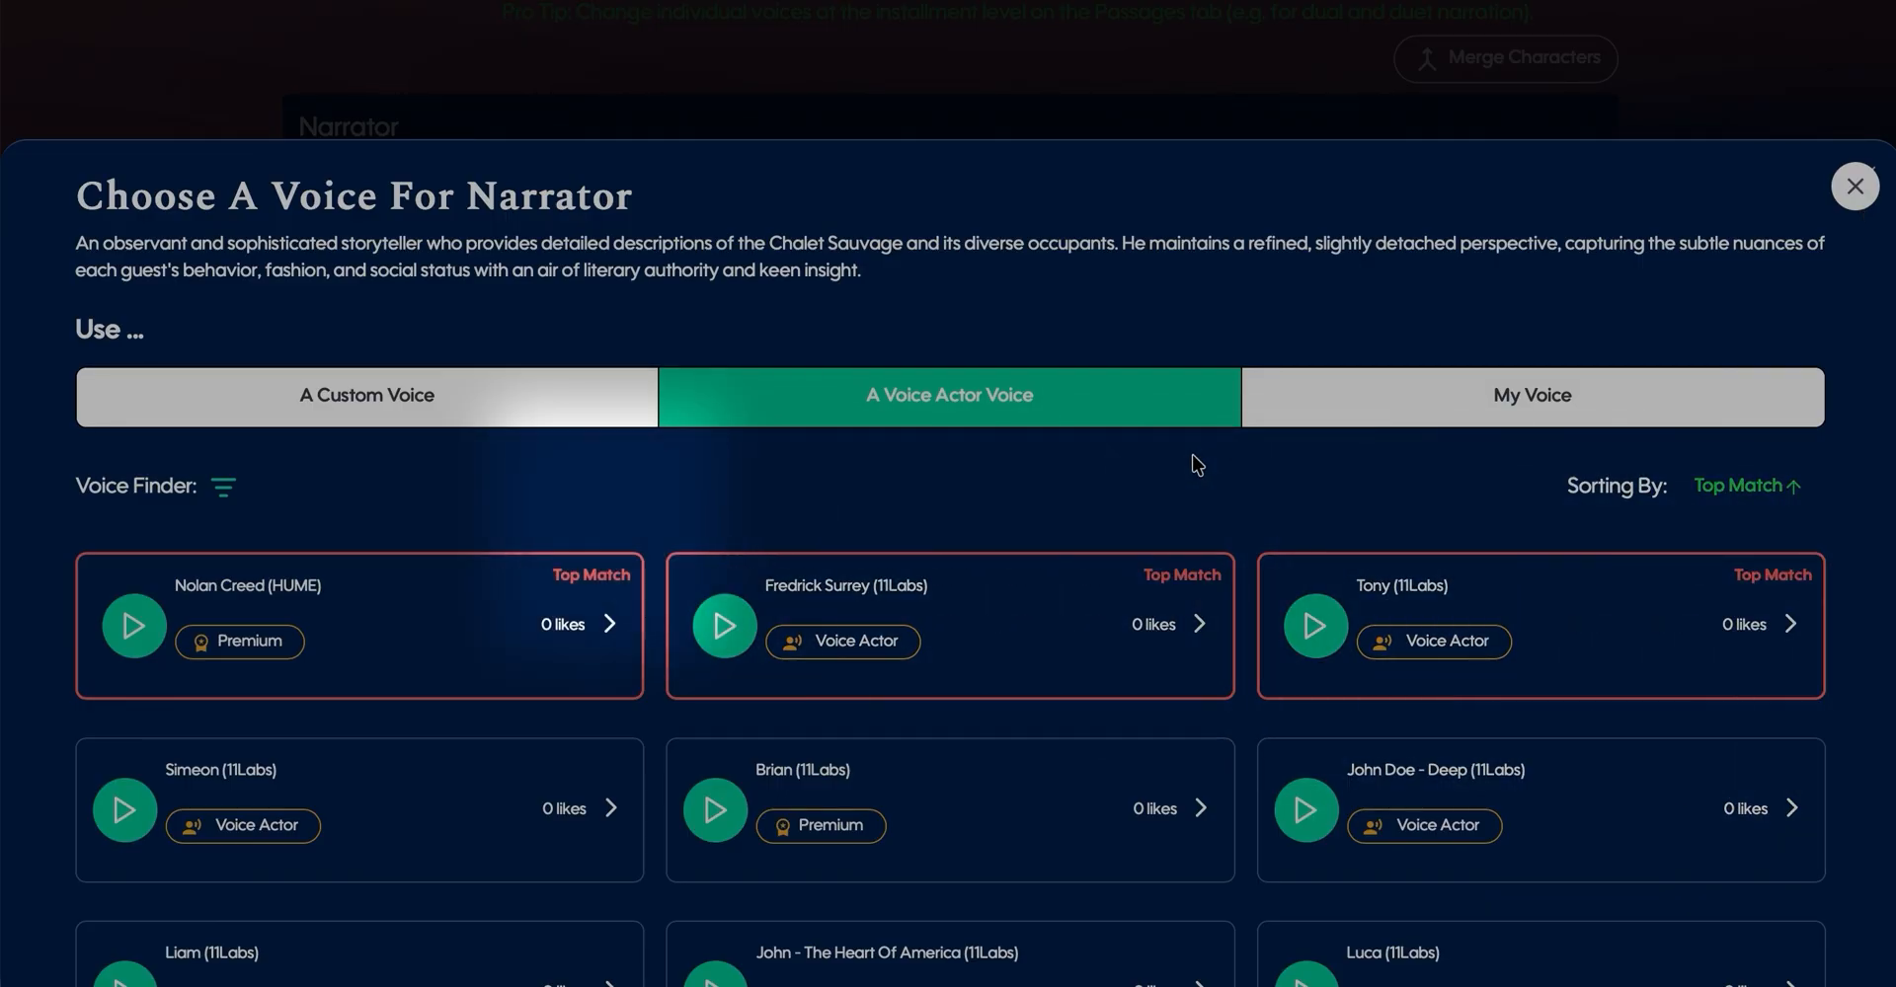
{"action": "left_click", "coordinate": [226, 501]}
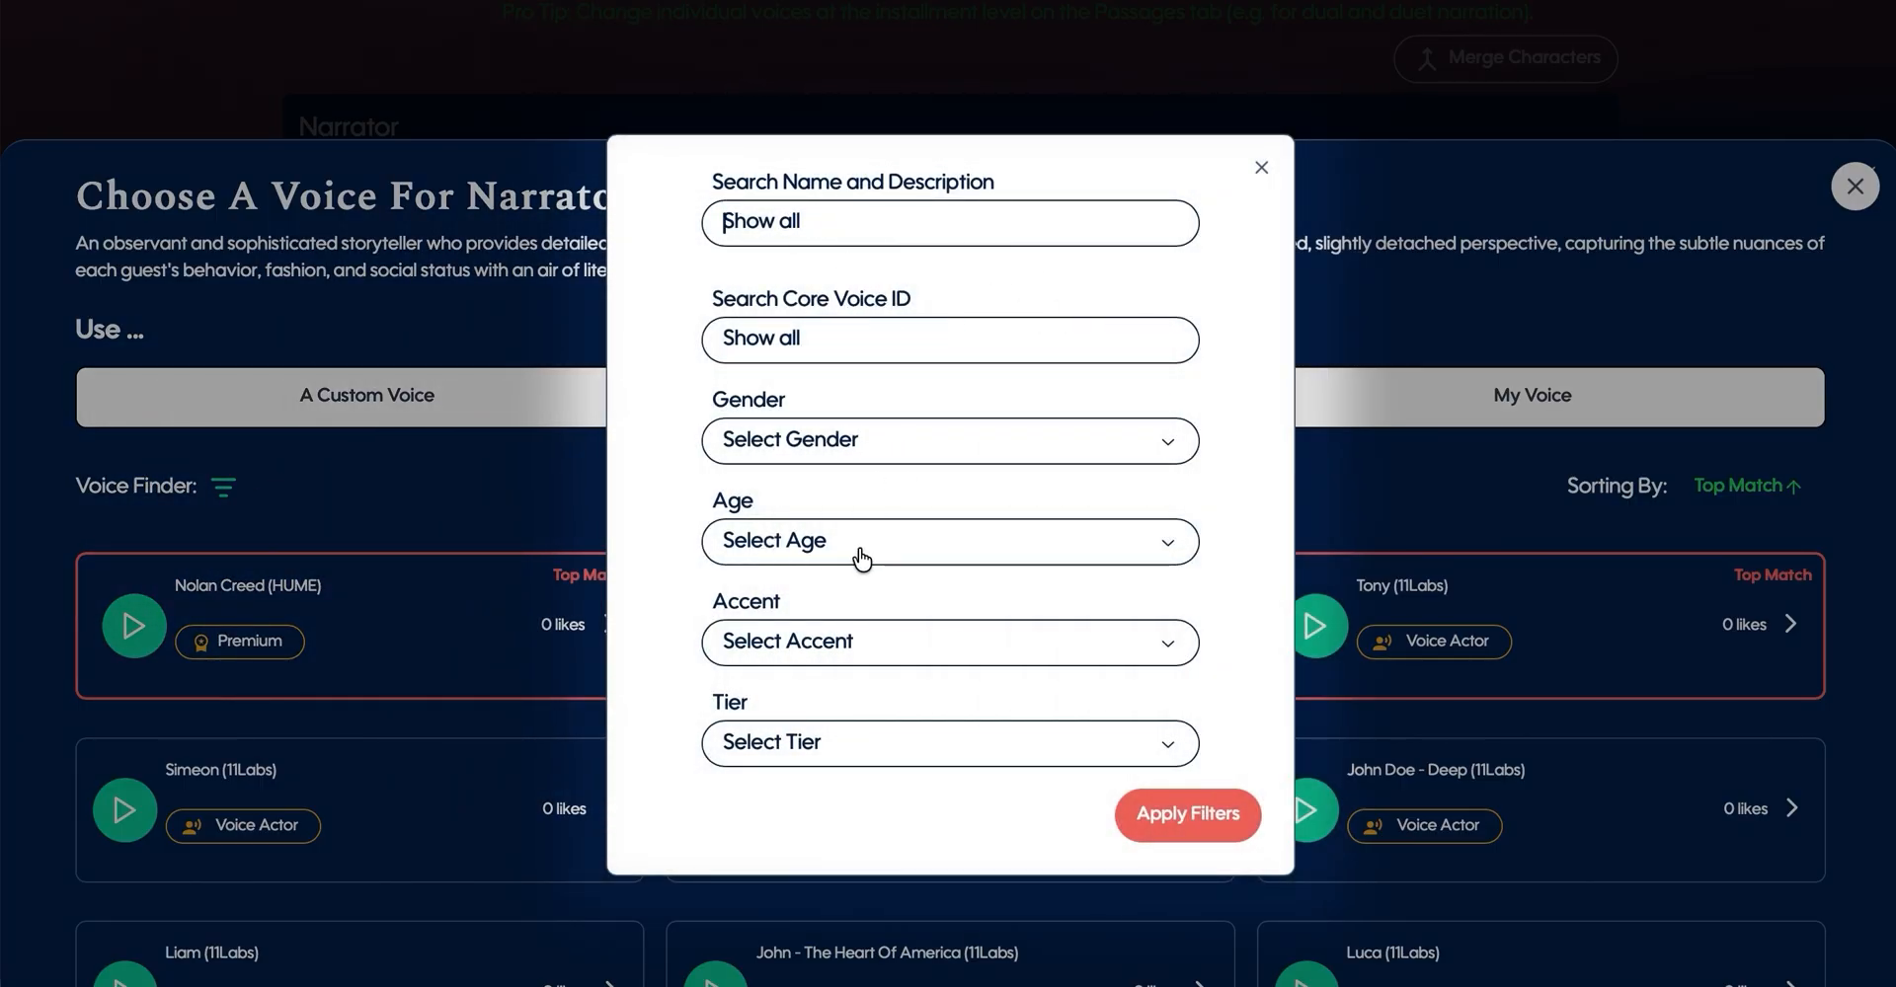
{"action": "left_click", "coordinate": [796, 644]}
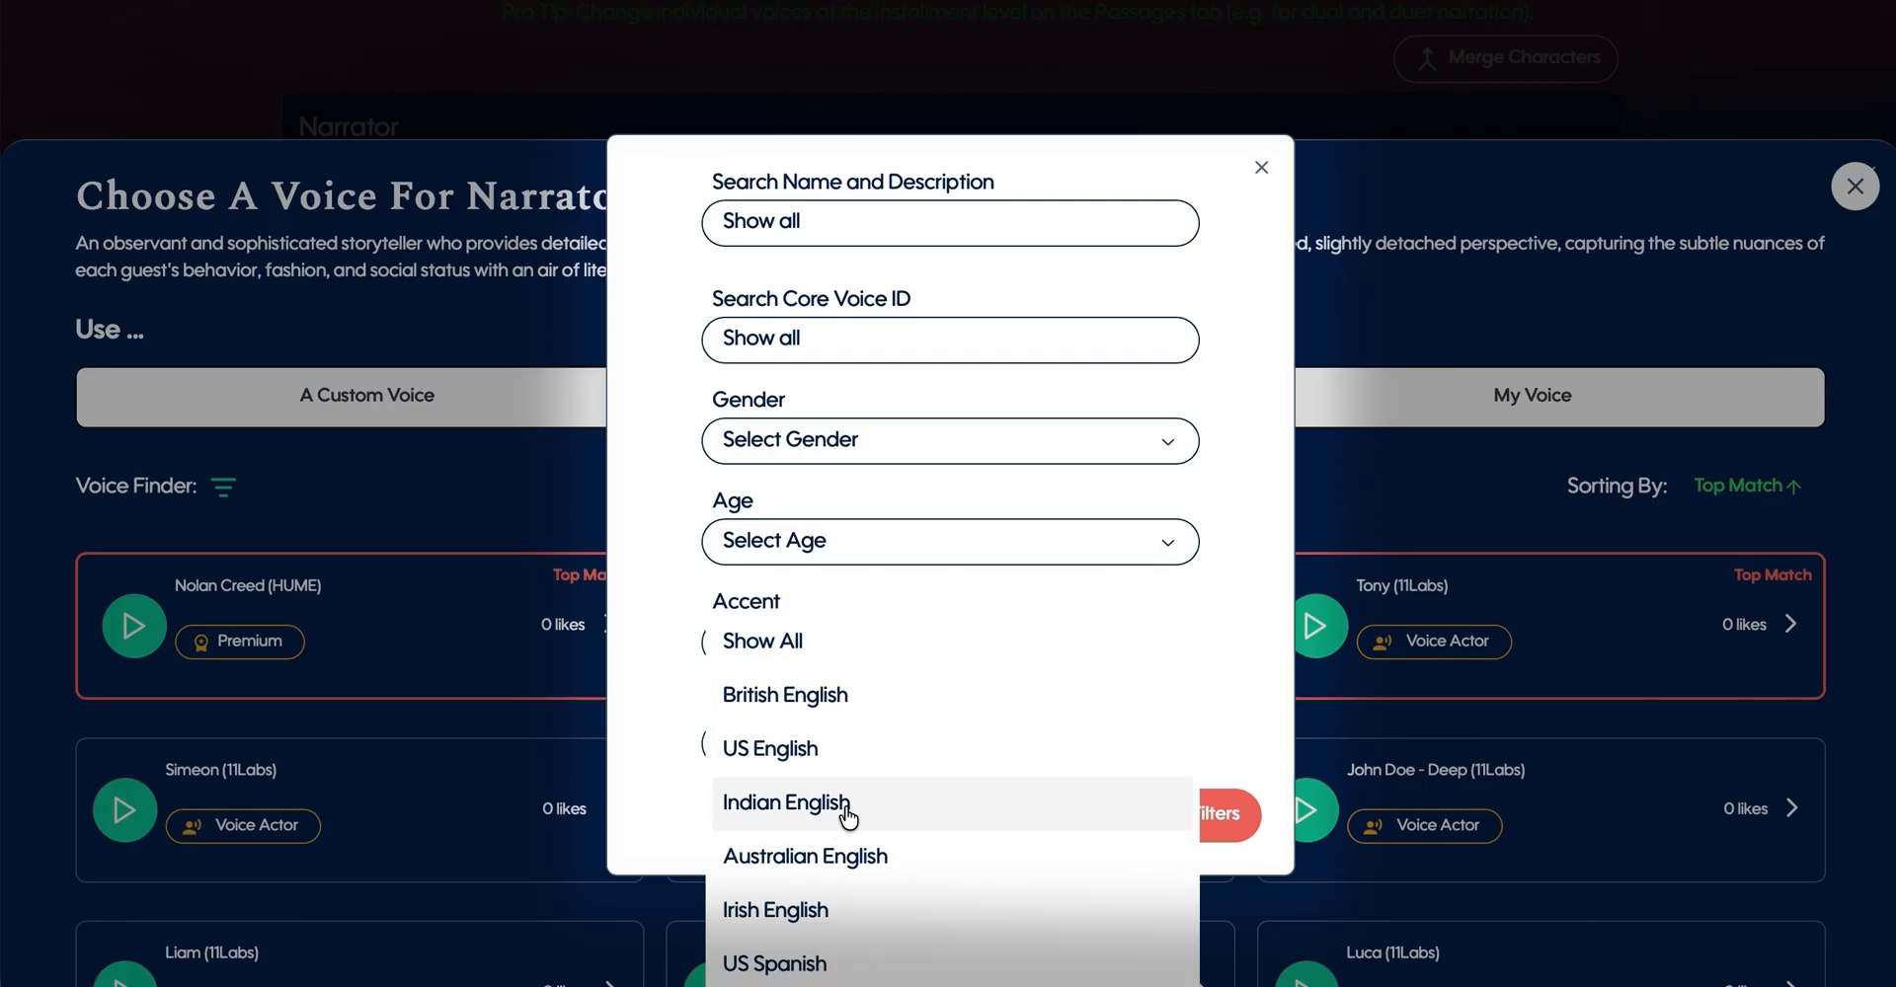
{"action": "left_click", "coordinate": [1230, 697]}
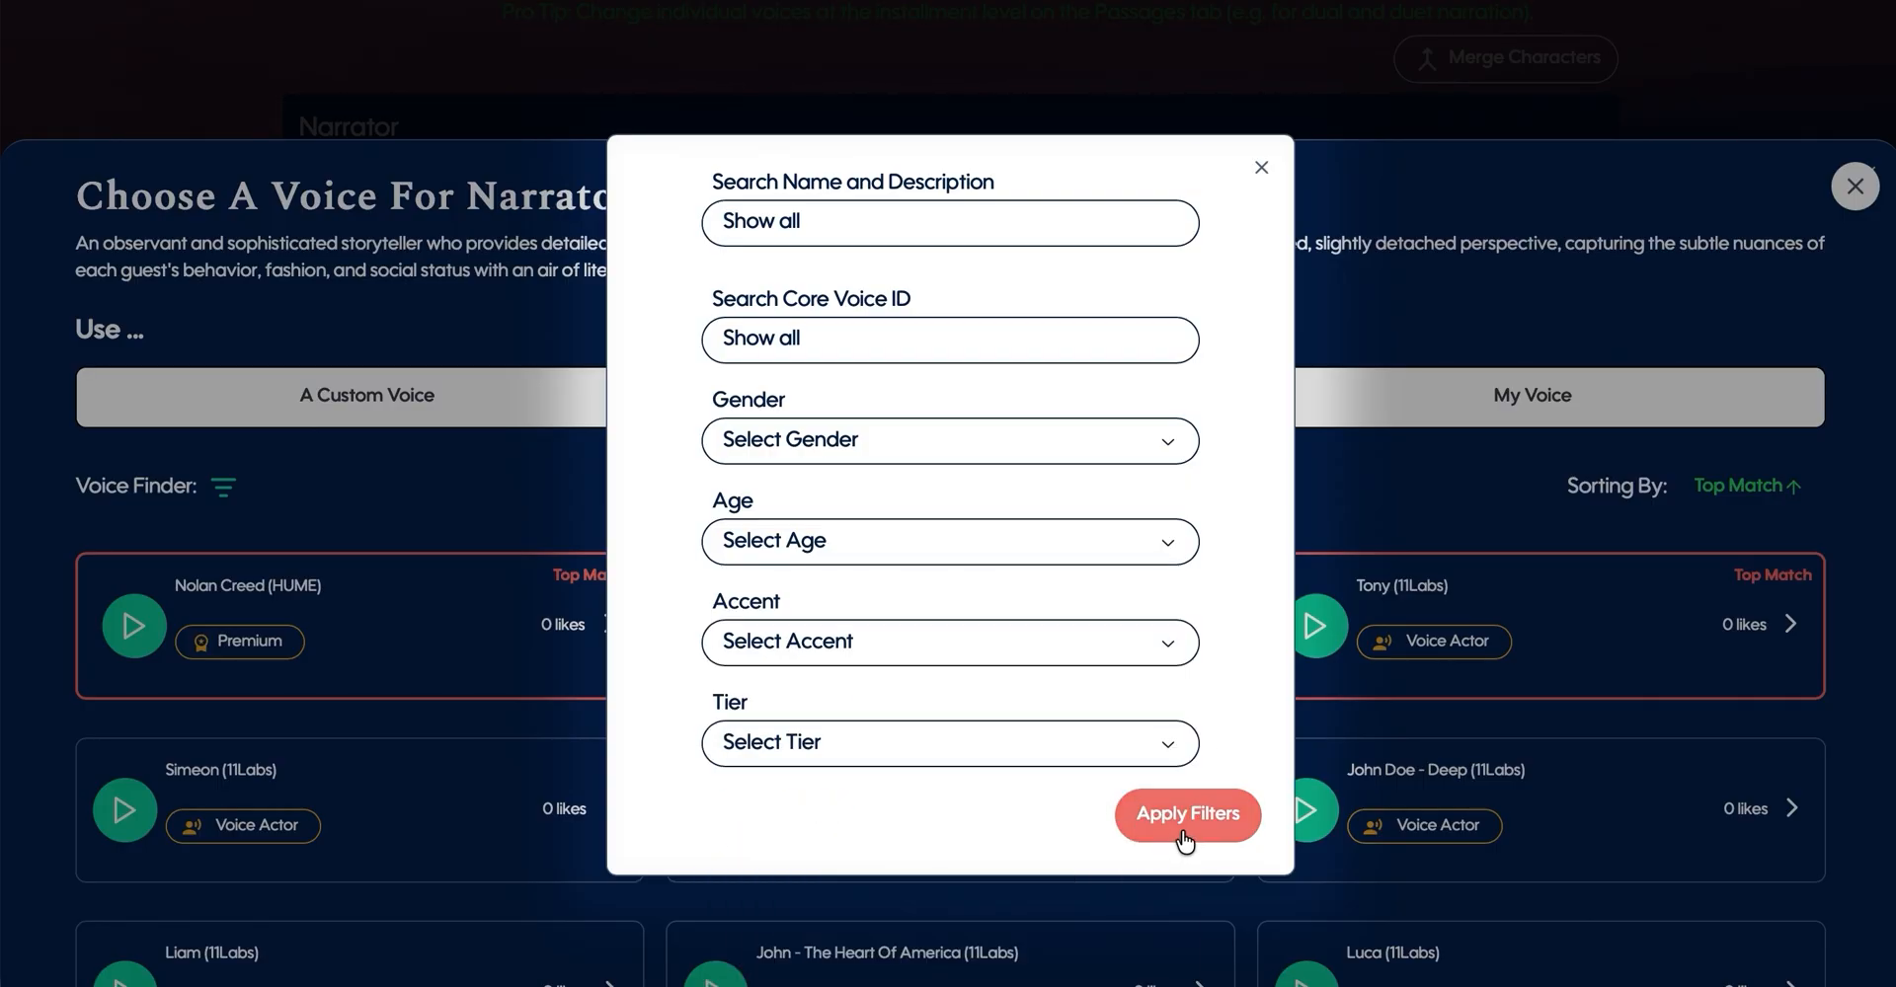
{"action": "left_click", "coordinate": [1261, 170]}
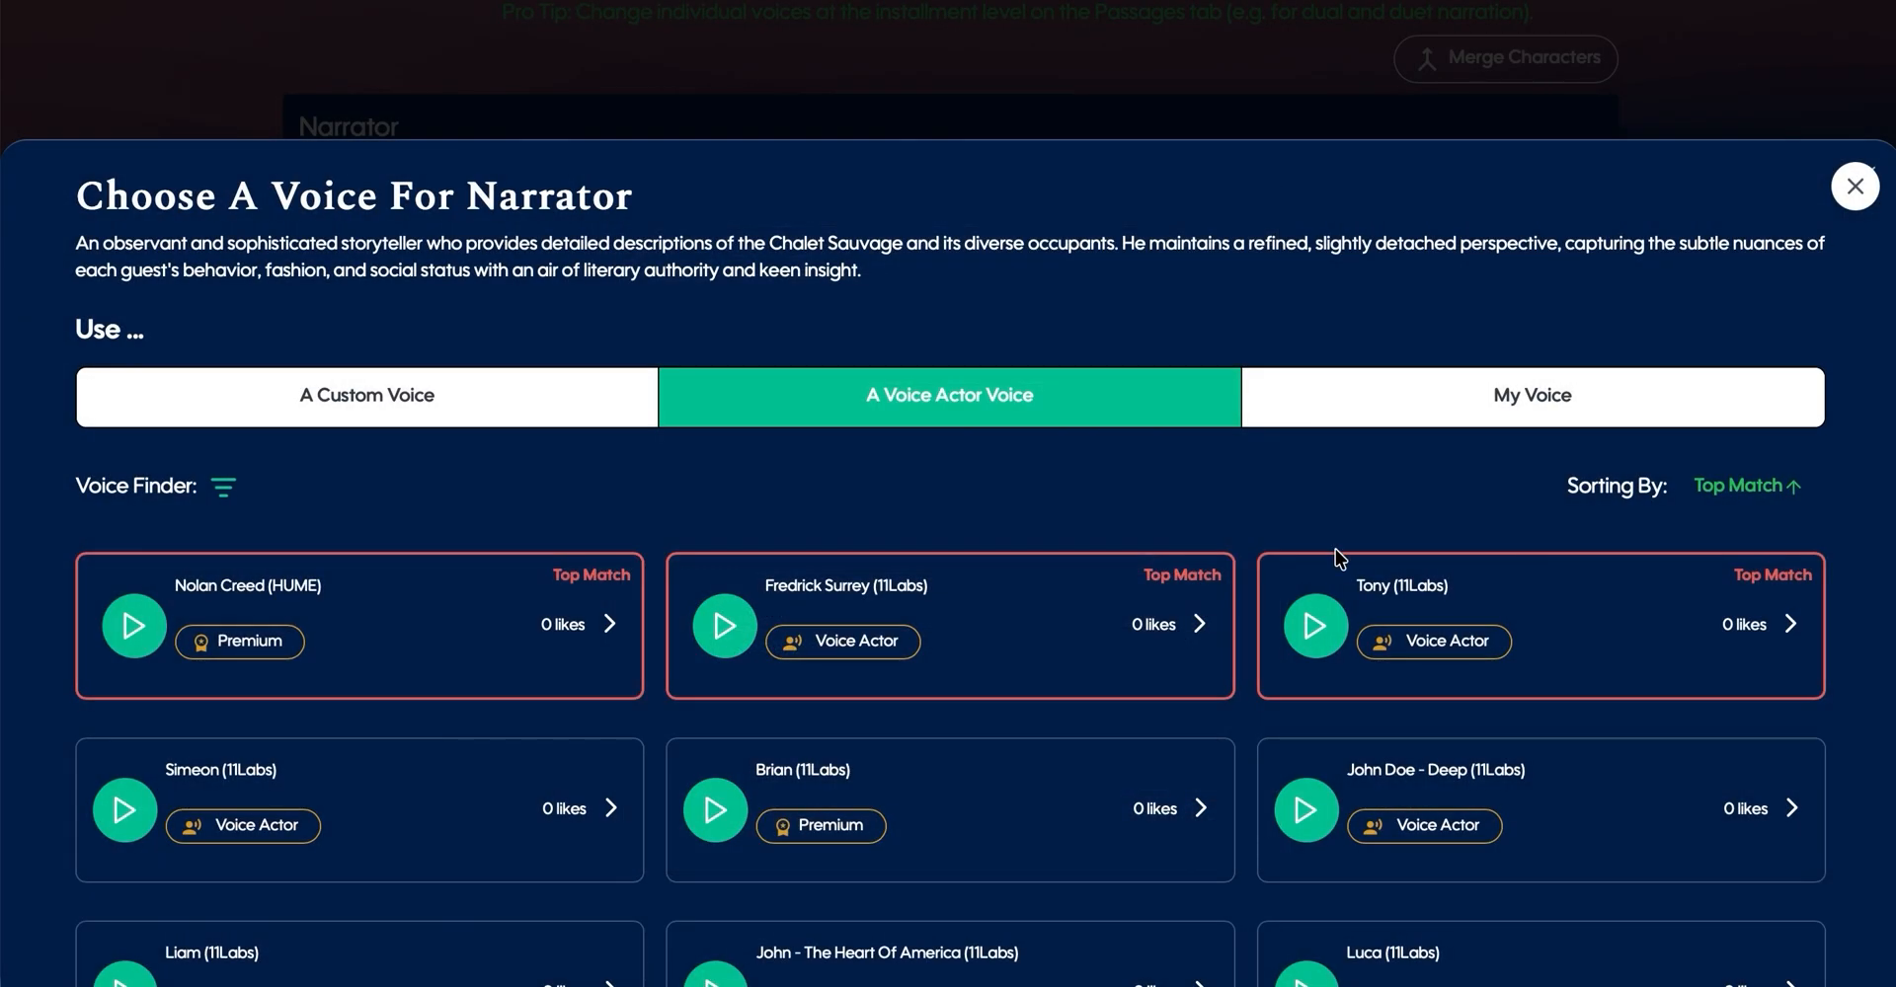
- Examine the personal voice clone options, including audio recording and its suggested script, and leave without creating a clone
{"action": "left_click", "coordinate": [1526, 397]}
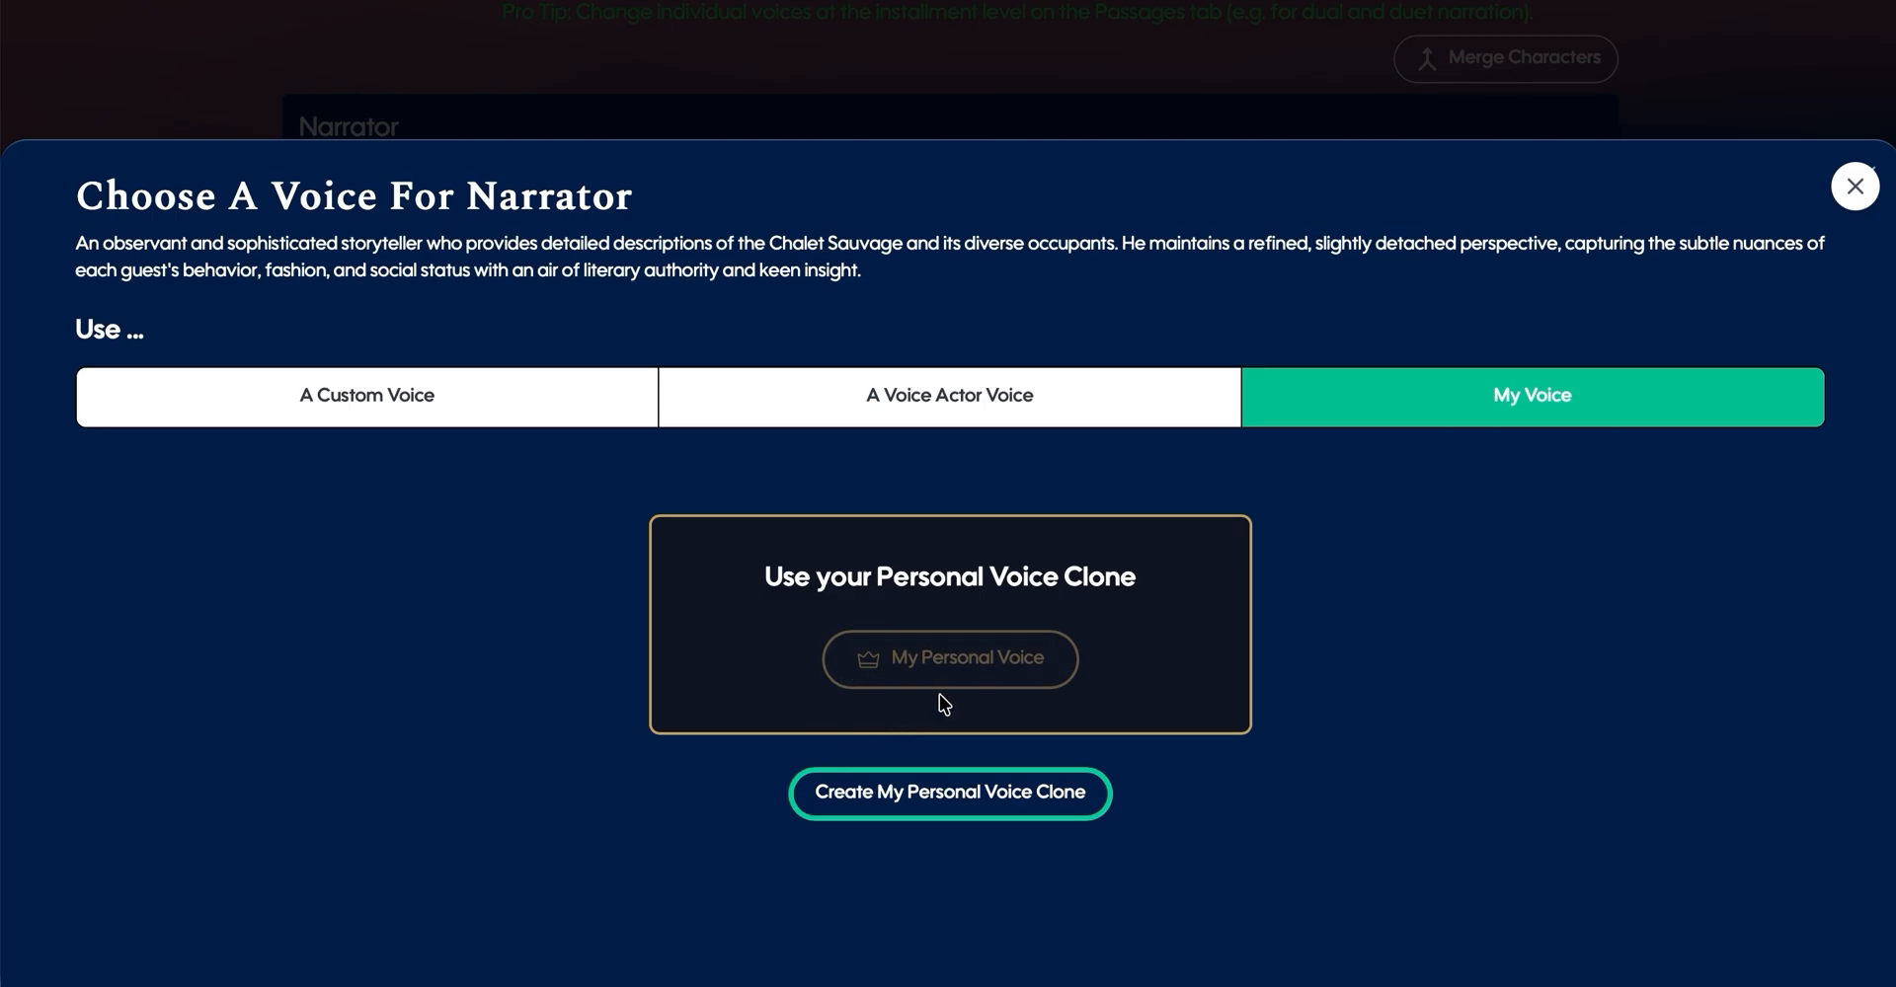
{"action": "left_click", "coordinate": [903, 819]}
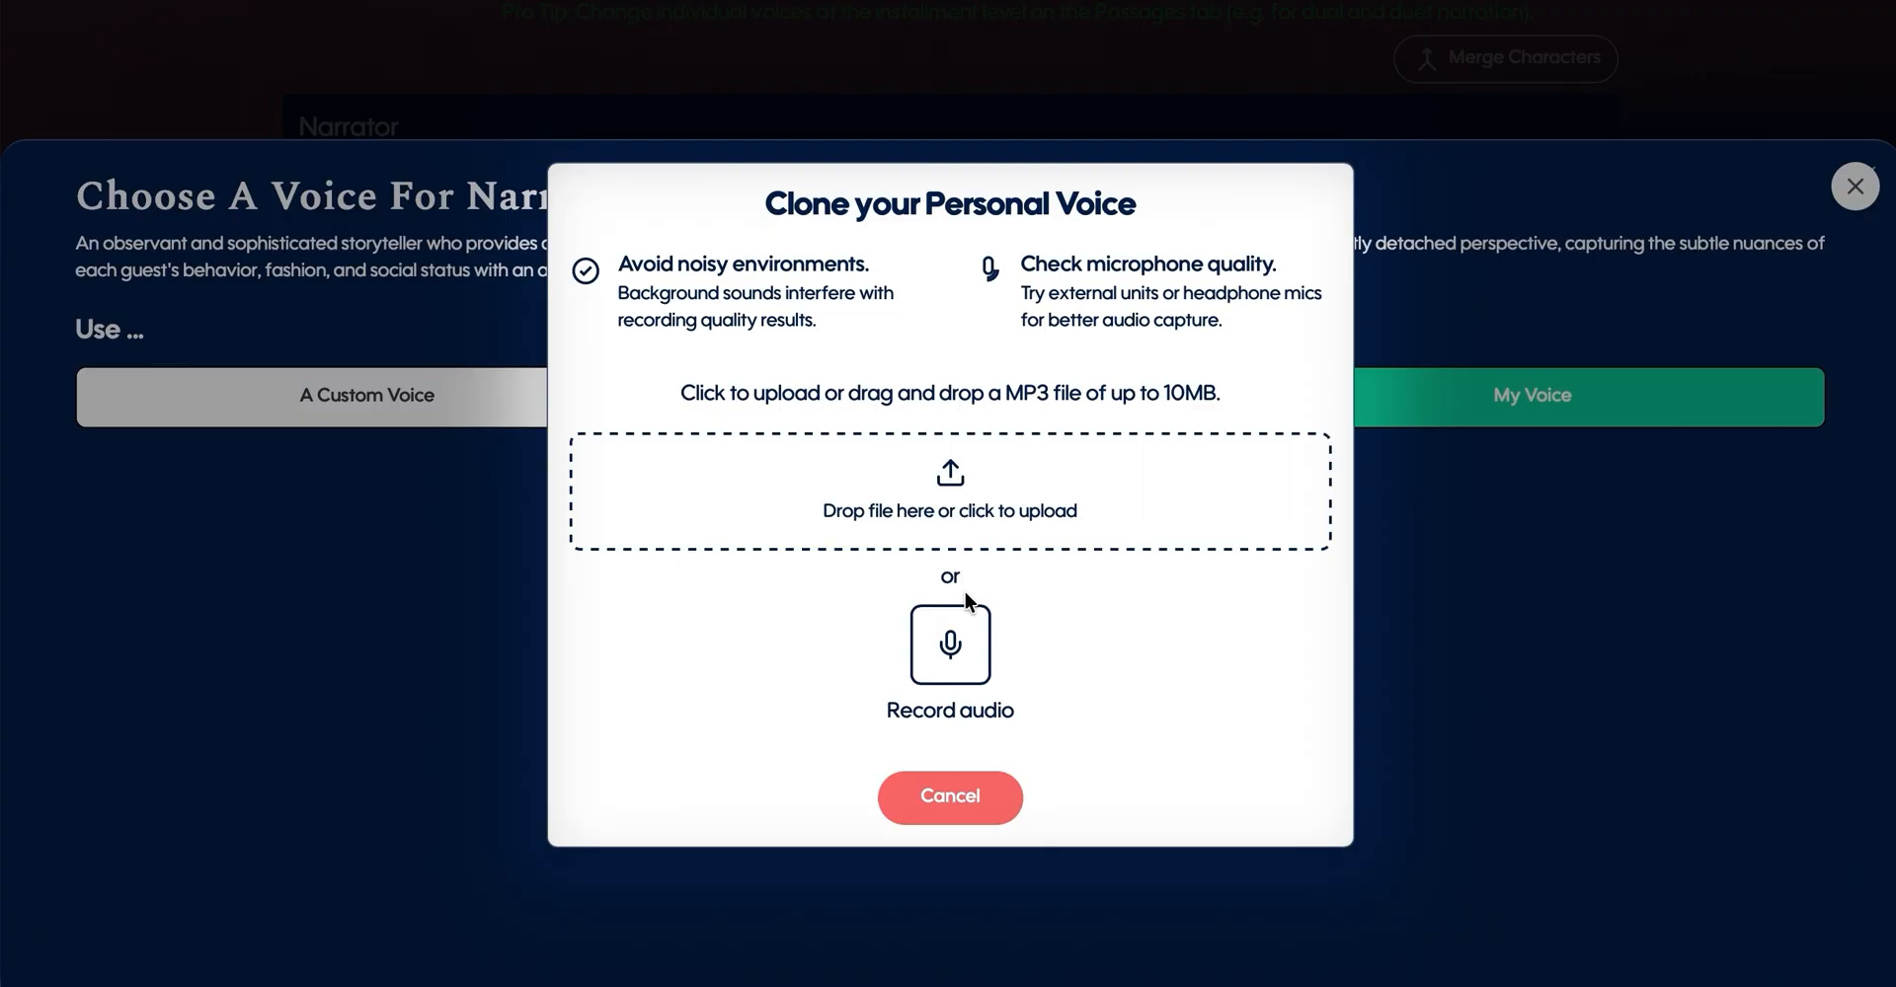
{"action": "left_click", "coordinate": [962, 681]}
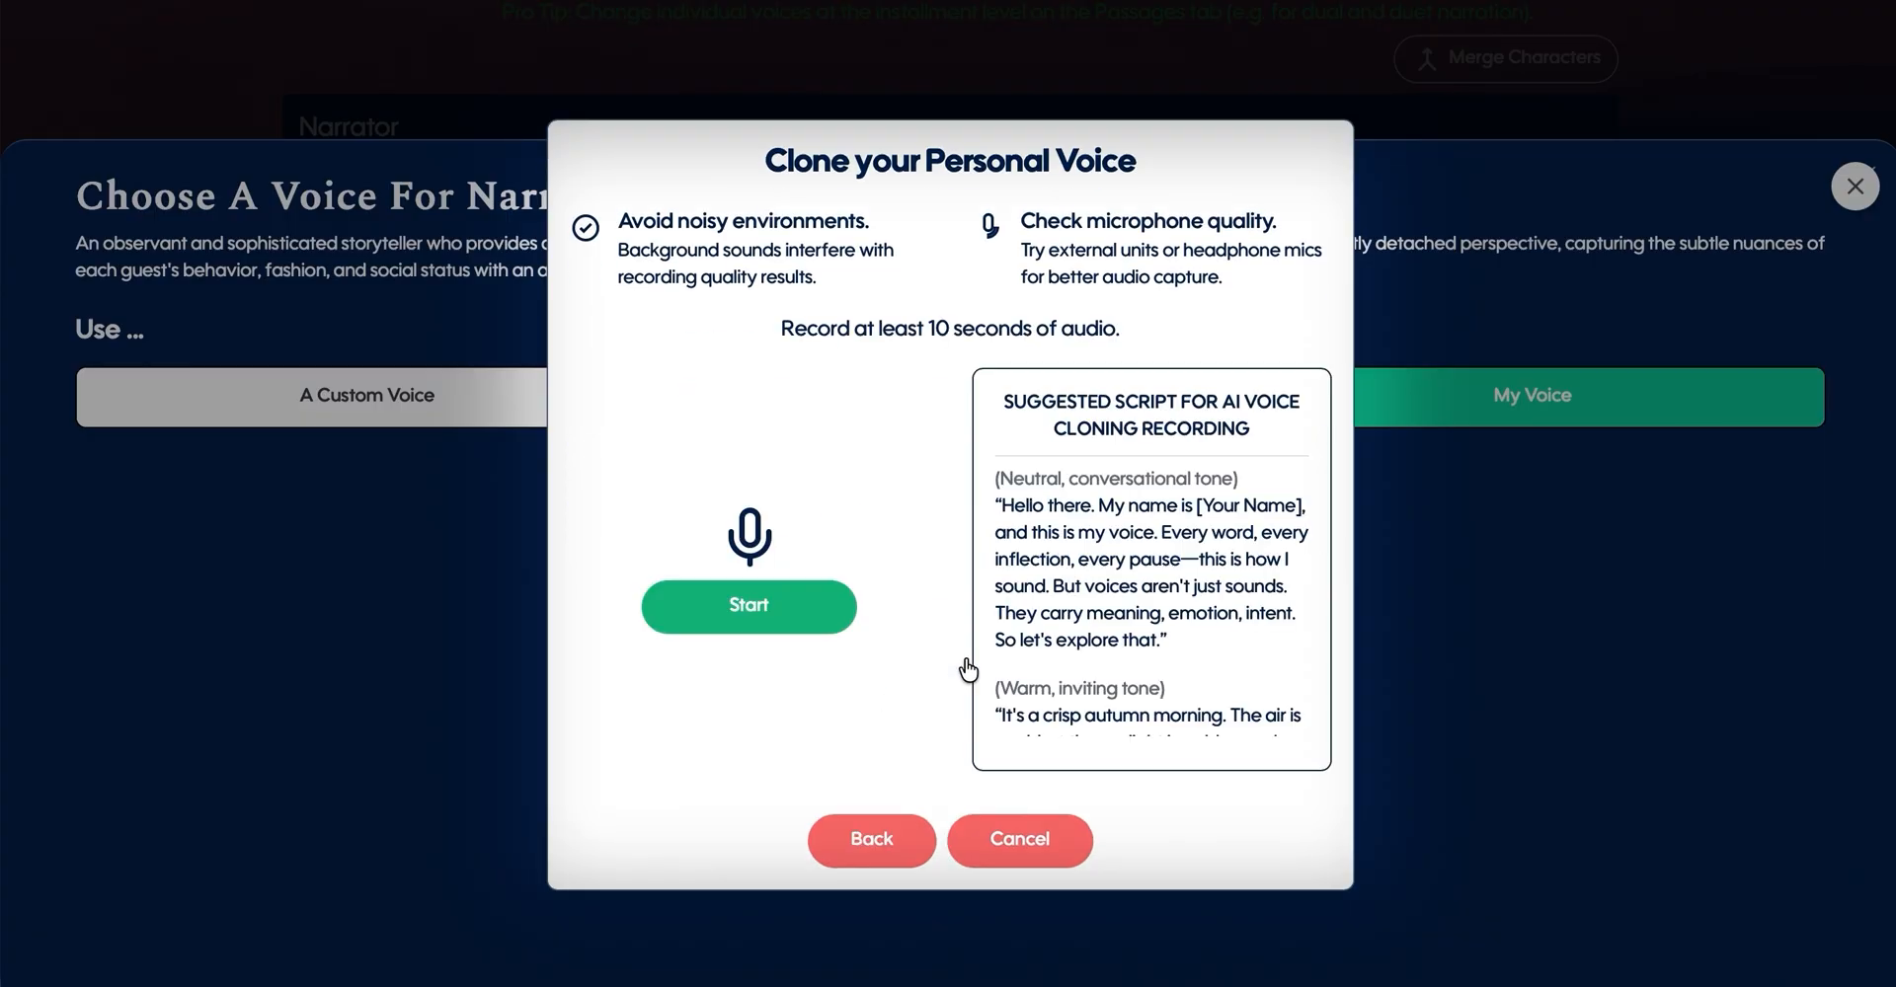
{"action": "scroll", "coordinate": [1074, 508], "scroll_direction": "down", "scroll_amount": 6}
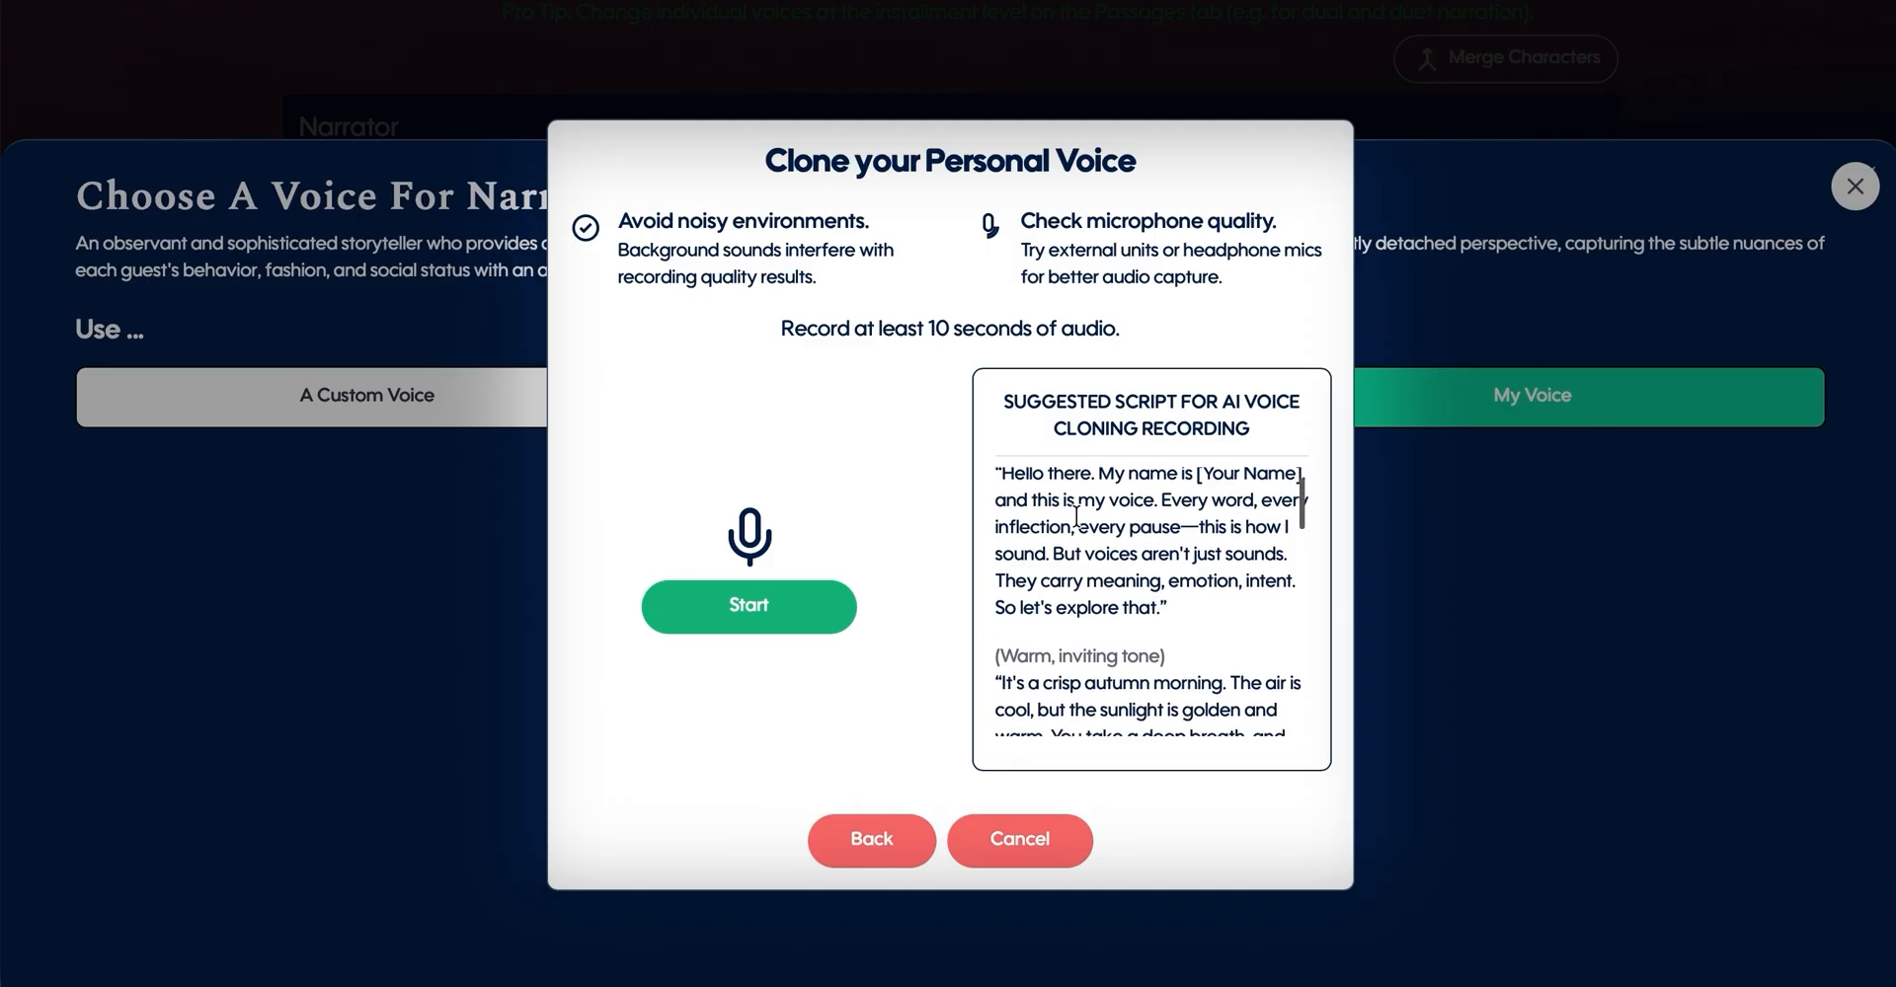
{"action": "scroll", "coordinate": [1076, 515], "scroll_direction": "down", "scroll_amount": 3}
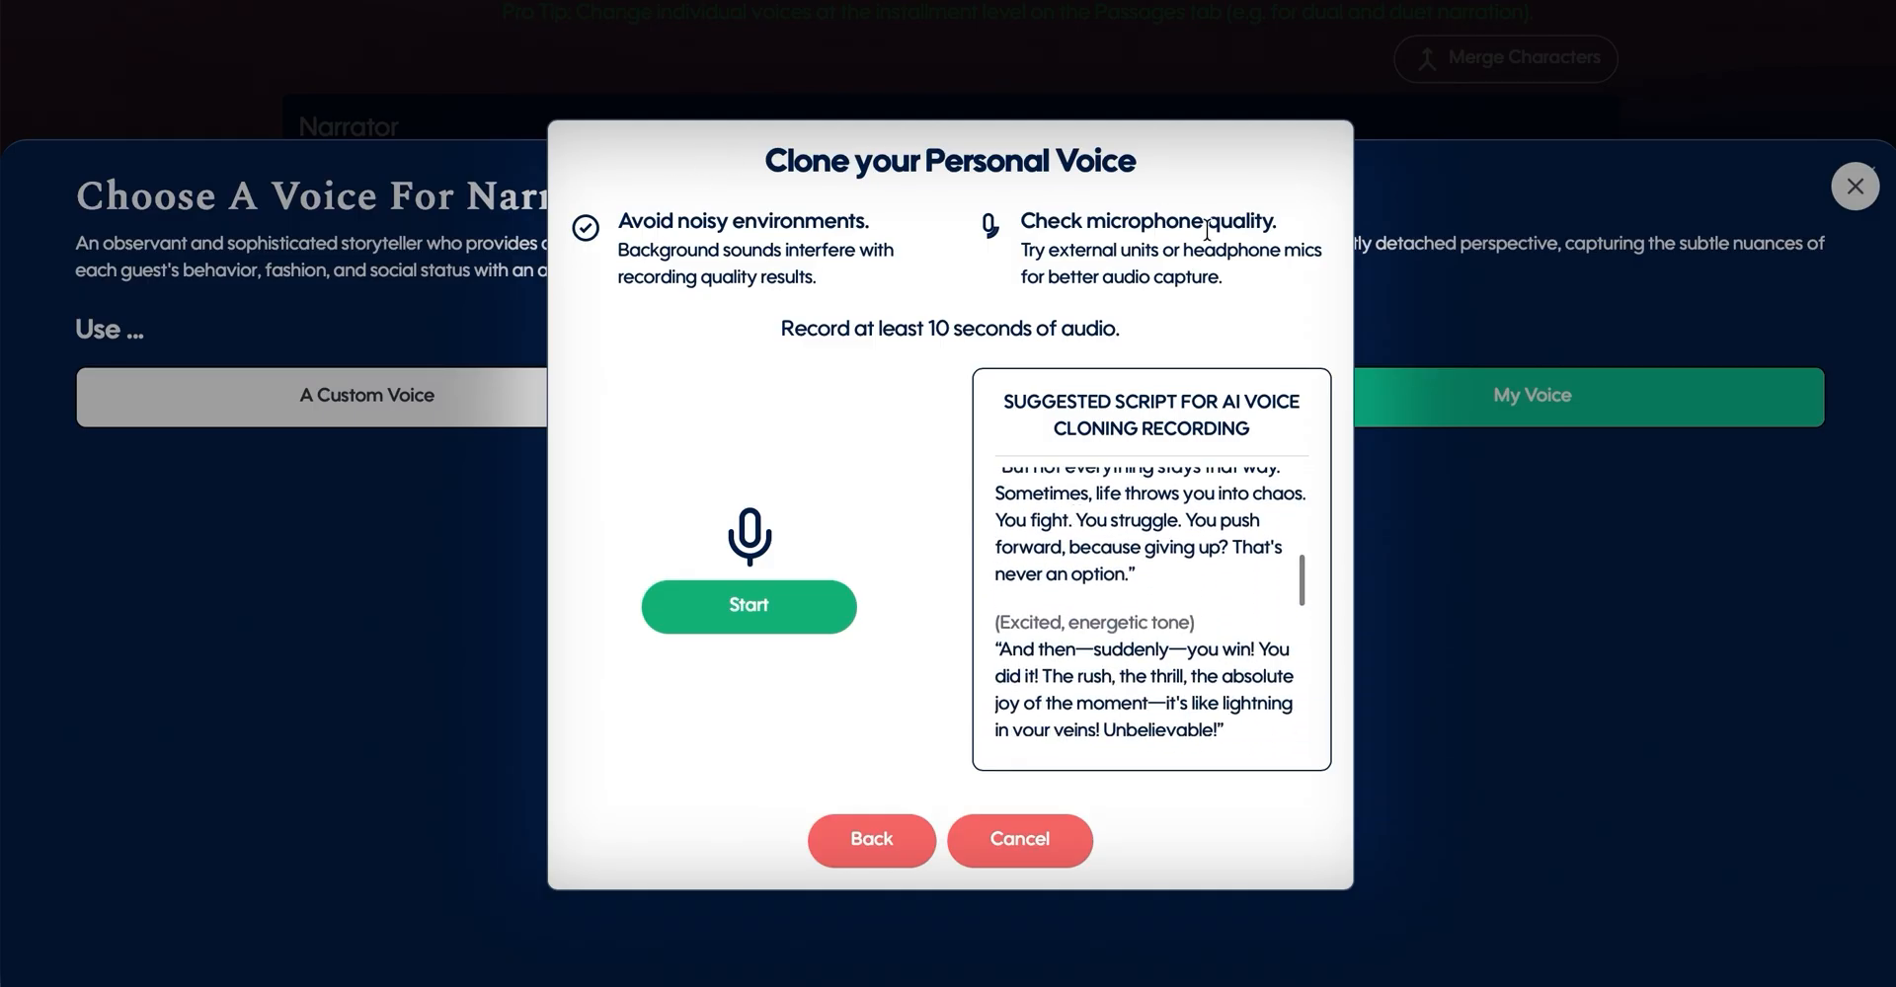
{"action": "left_click", "coordinate": [1047, 854]}
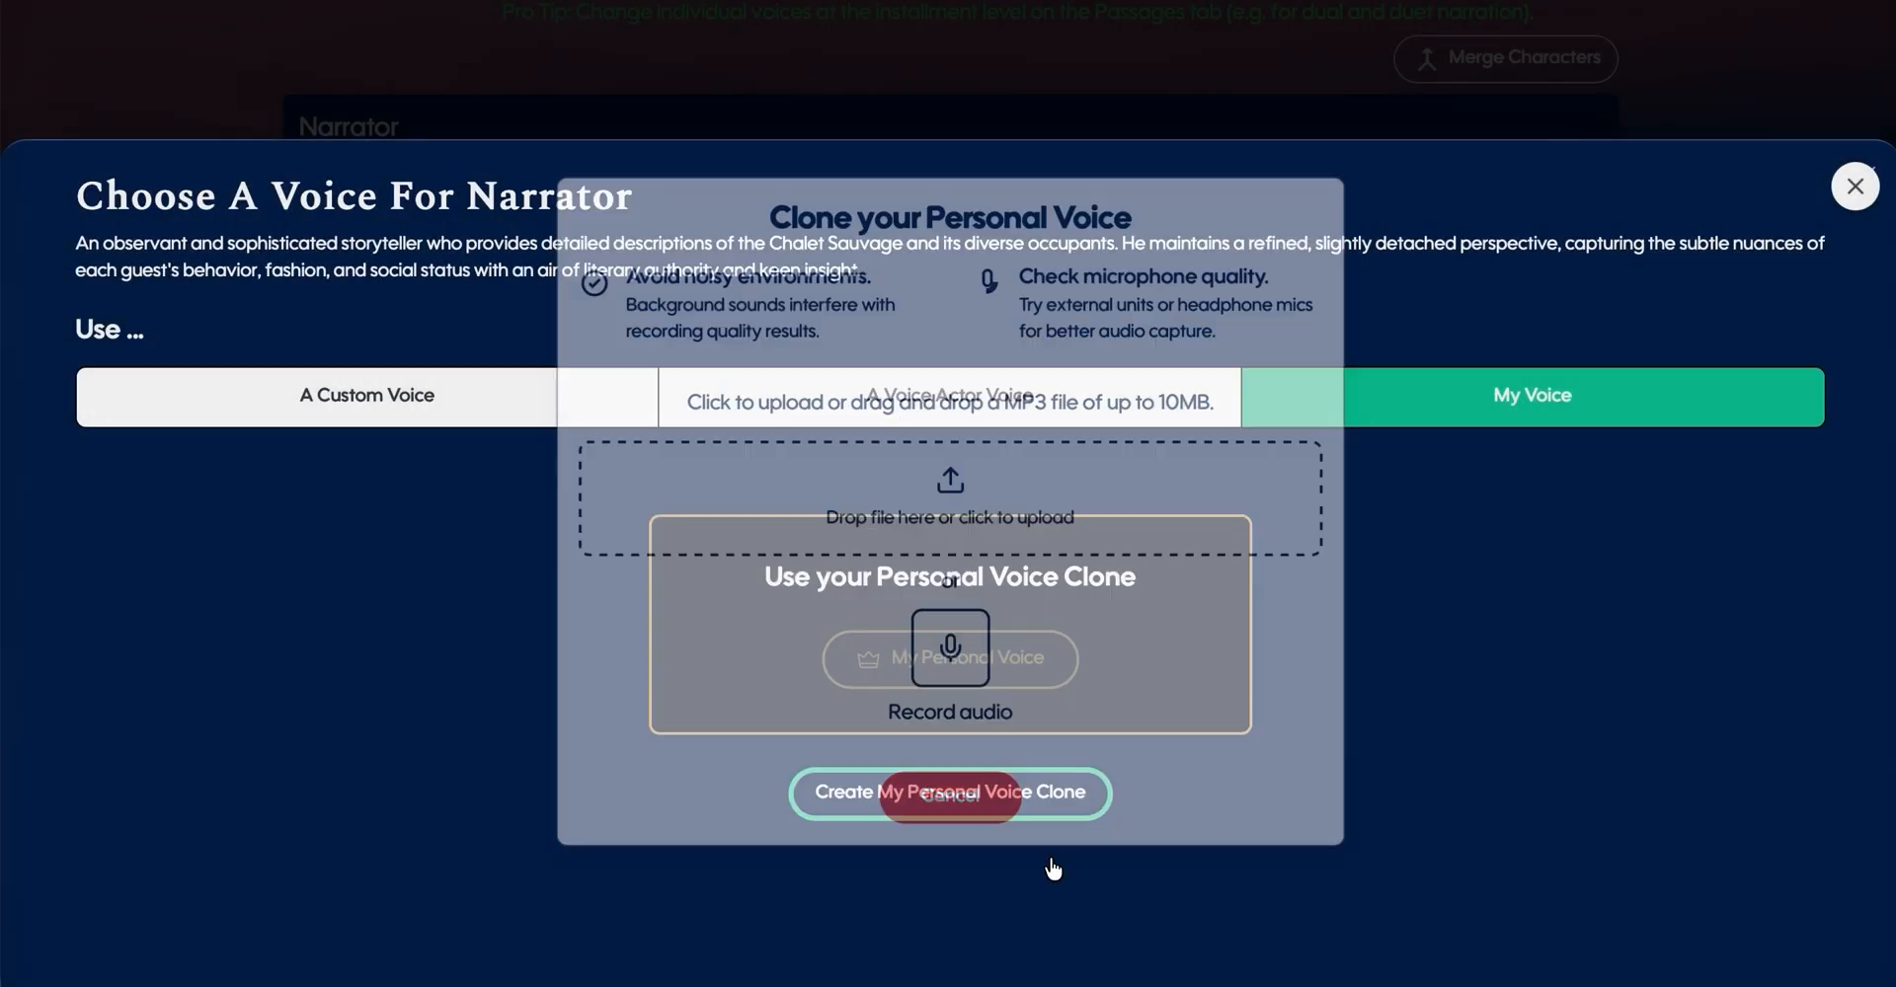
- Assign the Fredrick Surrey (11Labs) voice to the Narrator, and look over the voices assigned to all characters
{"action": "left_click", "coordinate": [289, 381]}
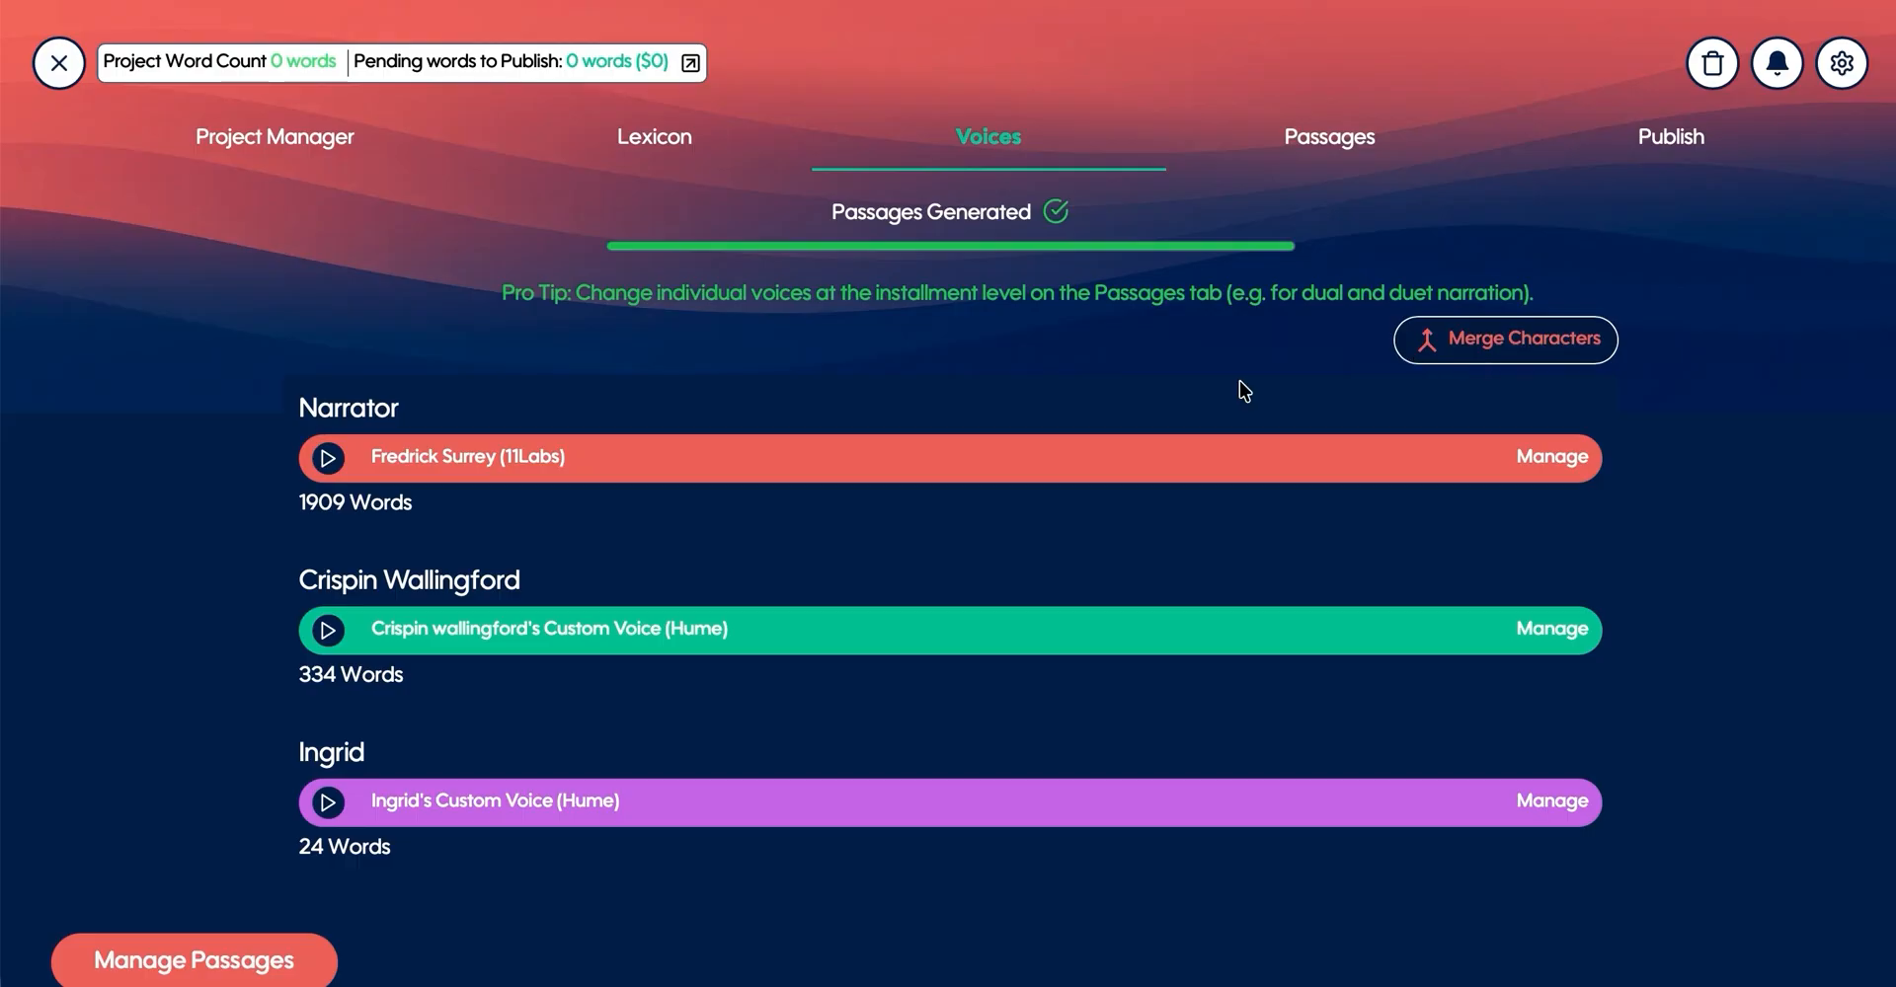
{"action": "scroll", "coordinate": [968, 406], "scroll_direction": "down", "scroll_amount": 2}
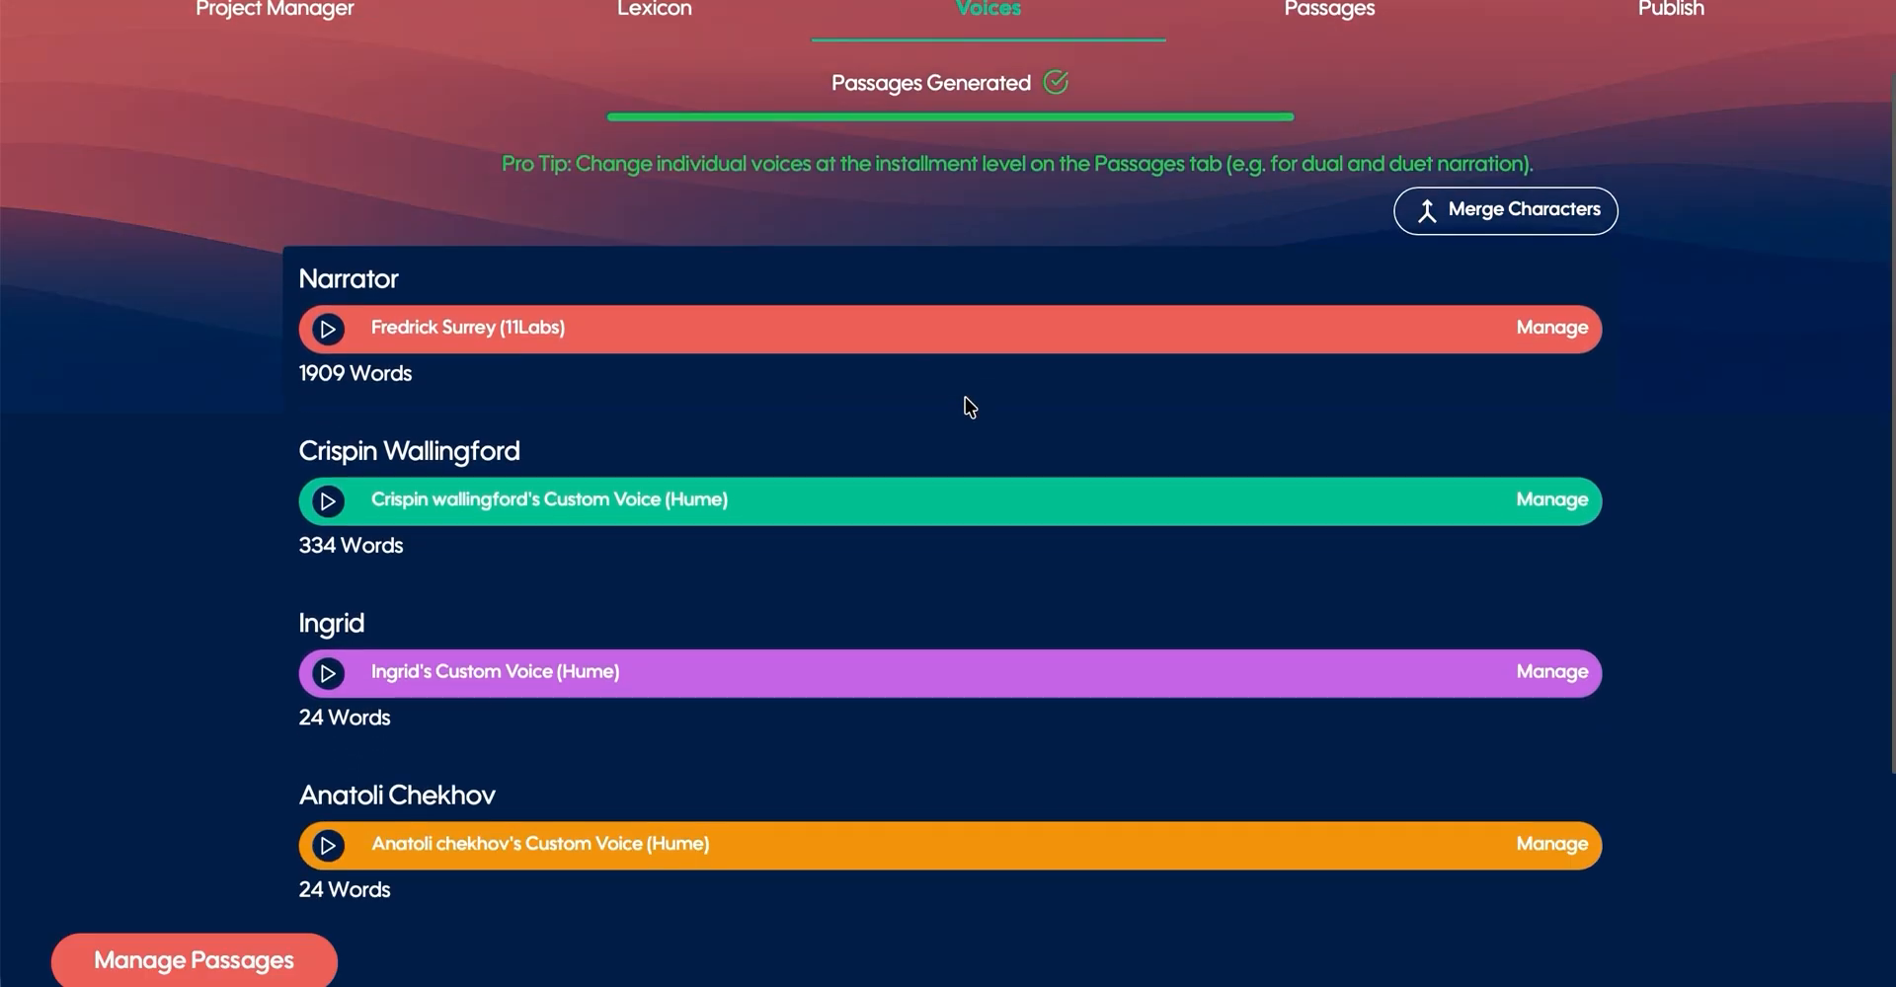
{"action": "scroll", "coordinate": [968, 405], "scroll_direction": "down", "scroll_amount": 2}
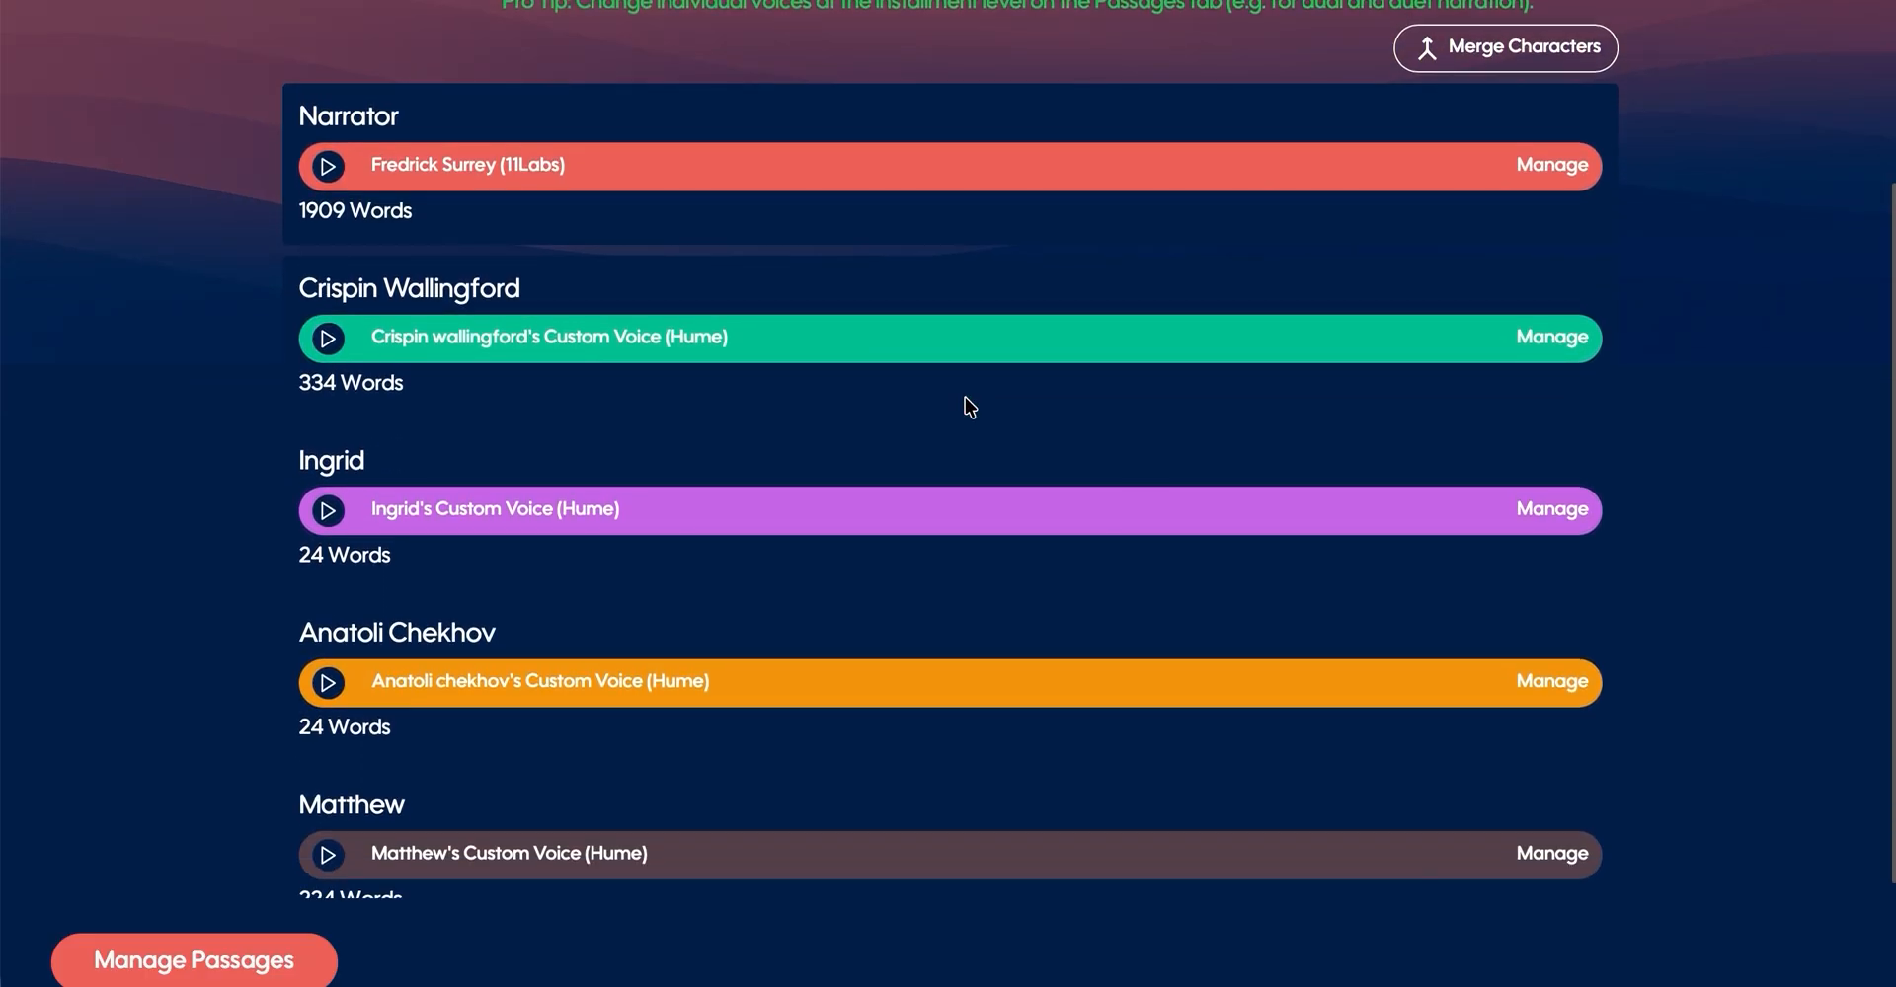
{"action": "scroll", "coordinate": [969, 406], "scroll_direction": "down", "scroll_amount": 2}
{"action": "scroll", "coordinate": [968, 405], "scroll_direction": "down", "scroll_amount": 1}
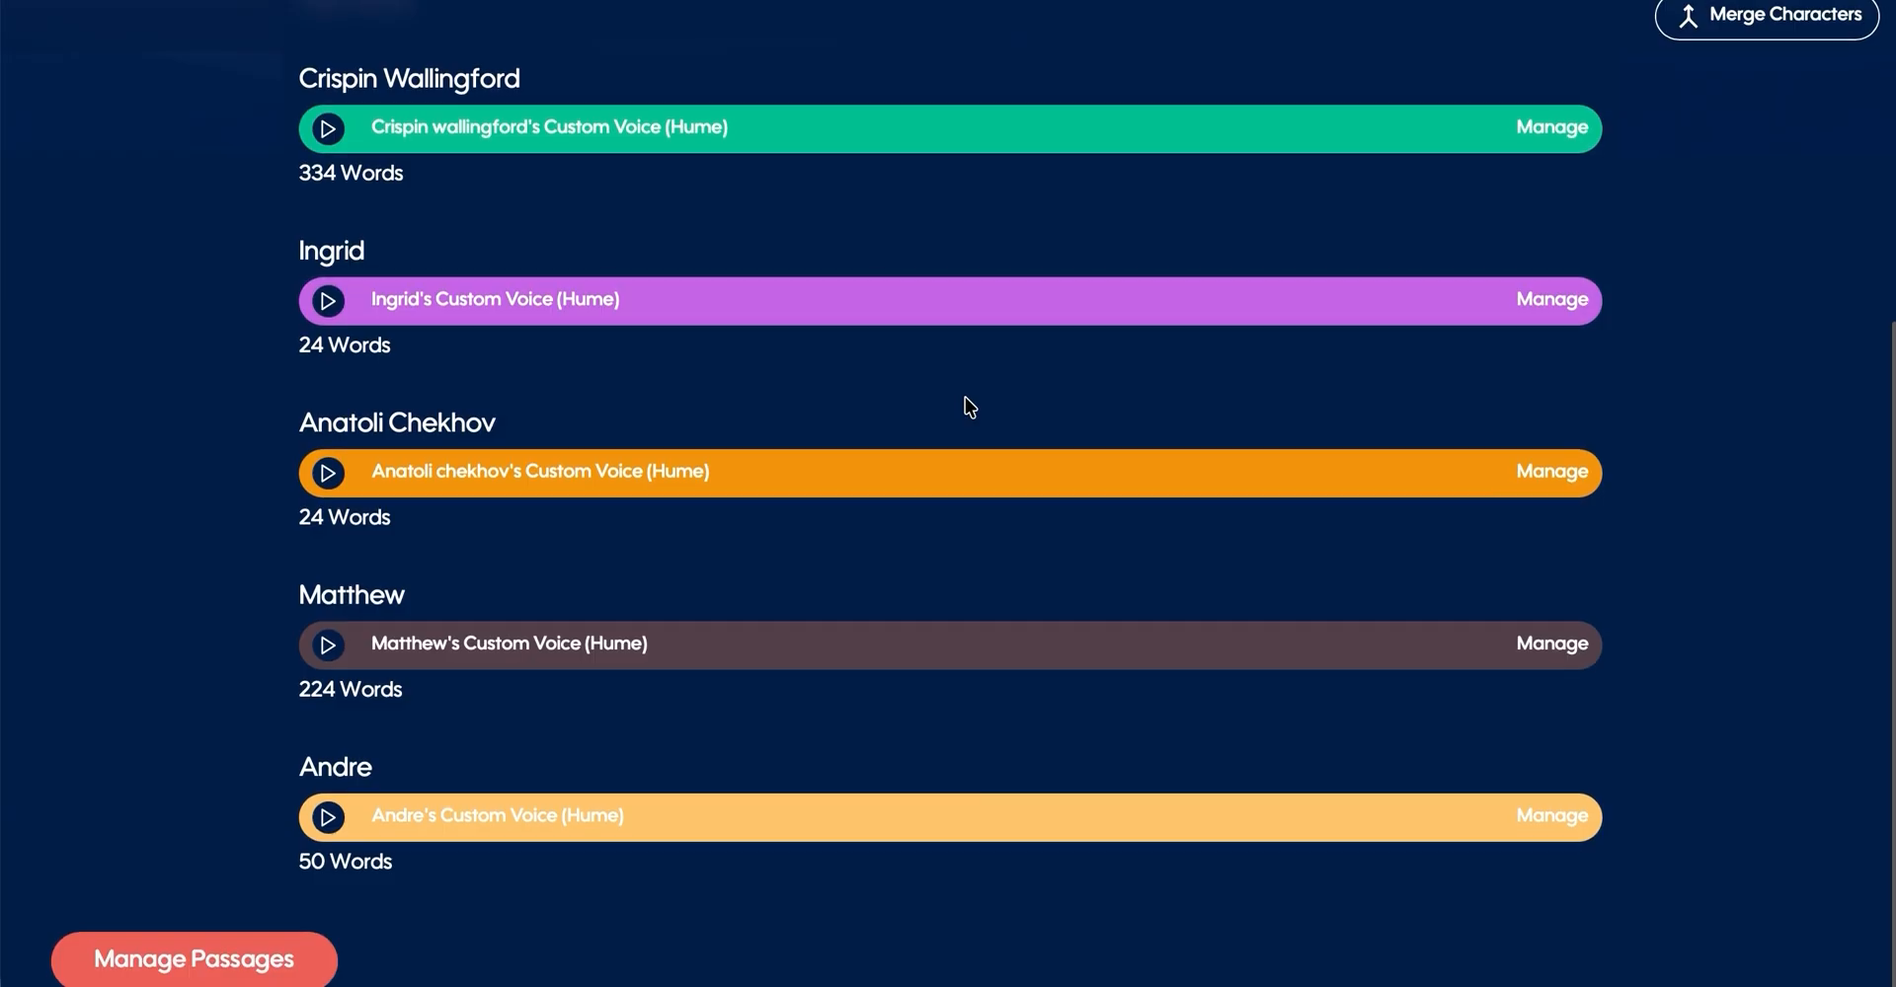
{"action": "scroll", "coordinate": [968, 406], "scroll_direction": "up", "scroll_amount": 3}
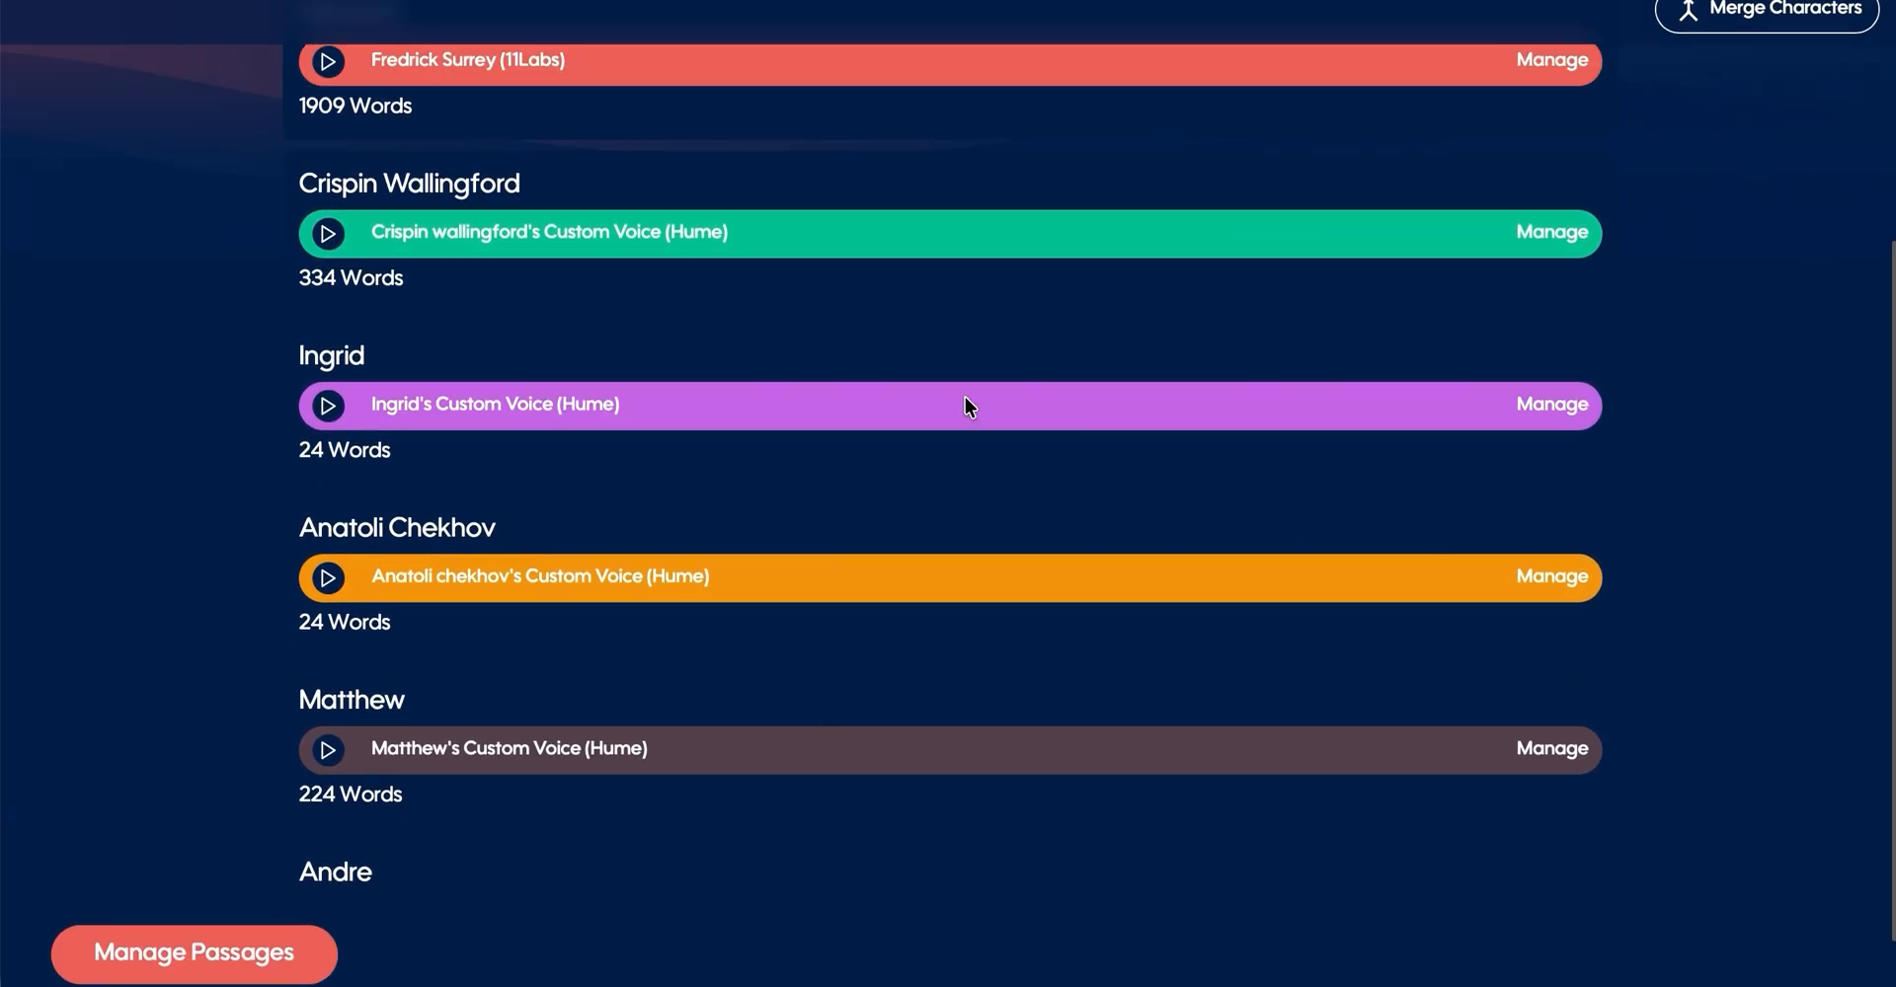
{"action": "scroll", "coordinate": [969, 405], "scroll_direction": "down", "scroll_amount": 1}
{"action": "scroll", "coordinate": [969, 406], "scroll_direction": "up", "scroll_amount": 1}
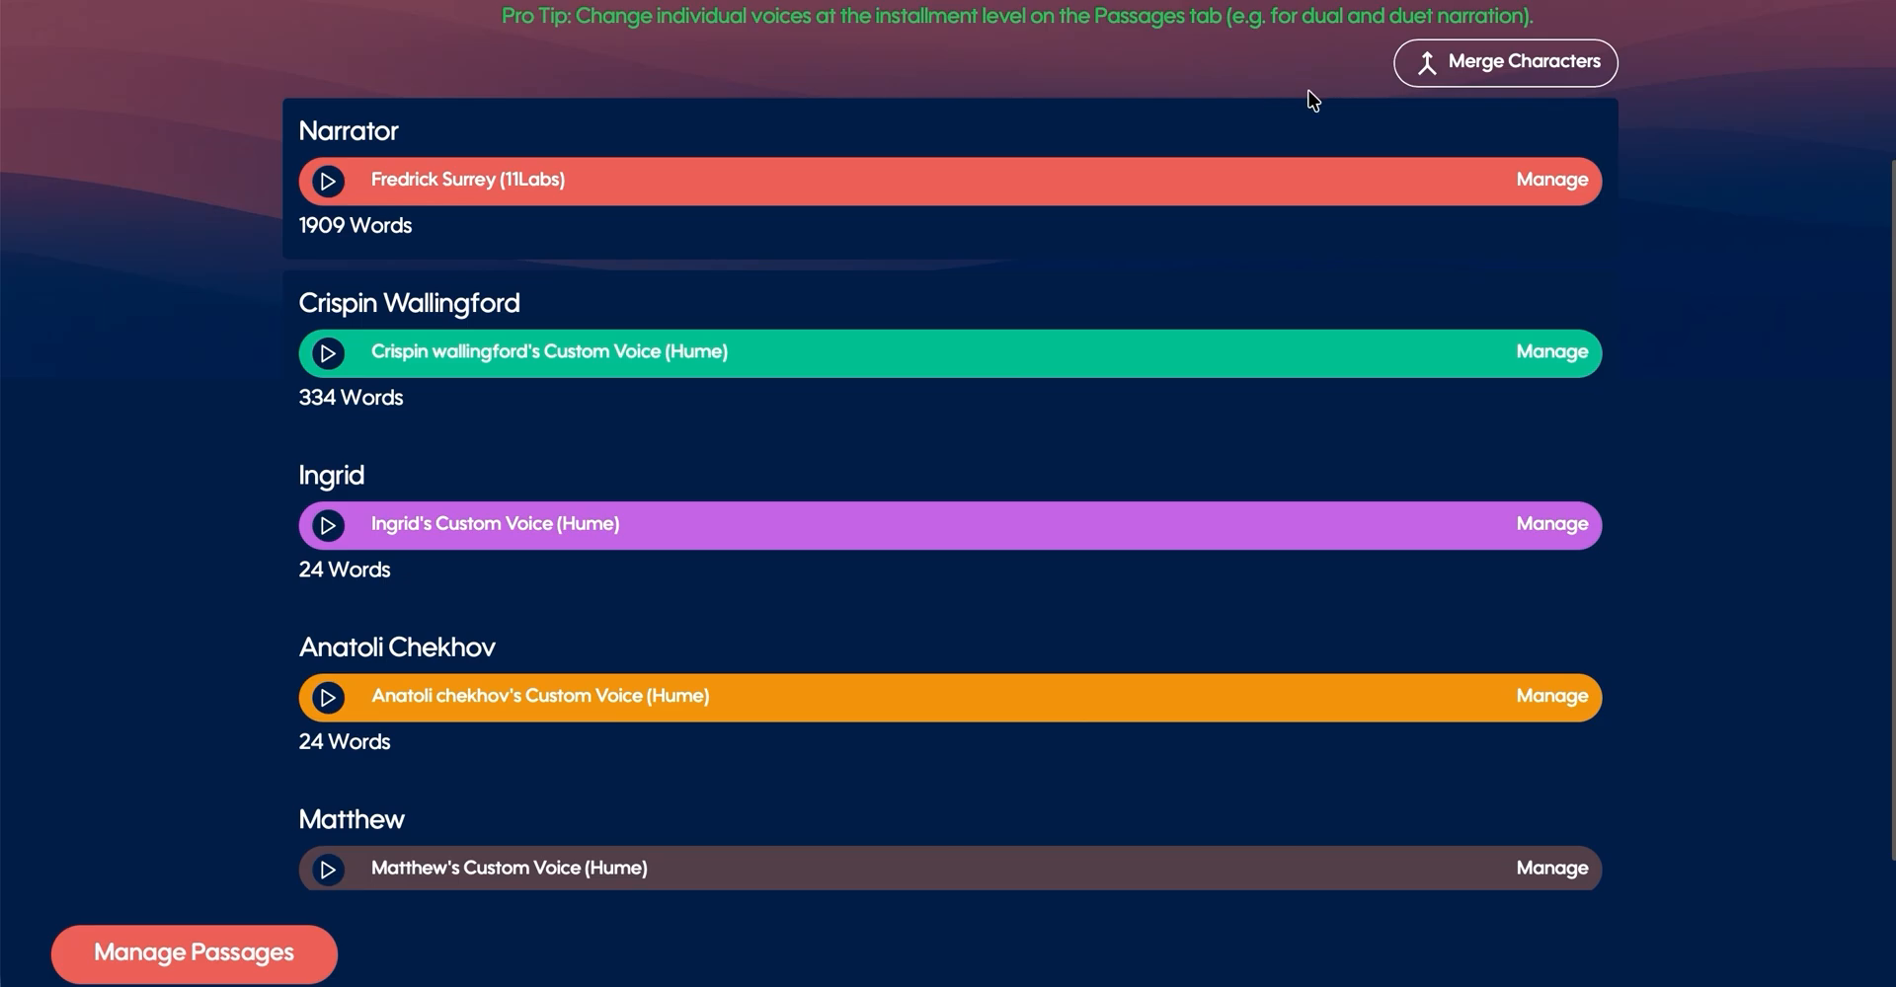
{"action": "scroll", "coordinate": [1311, 98], "scroll_direction": "up", "scroll_amount": 1}
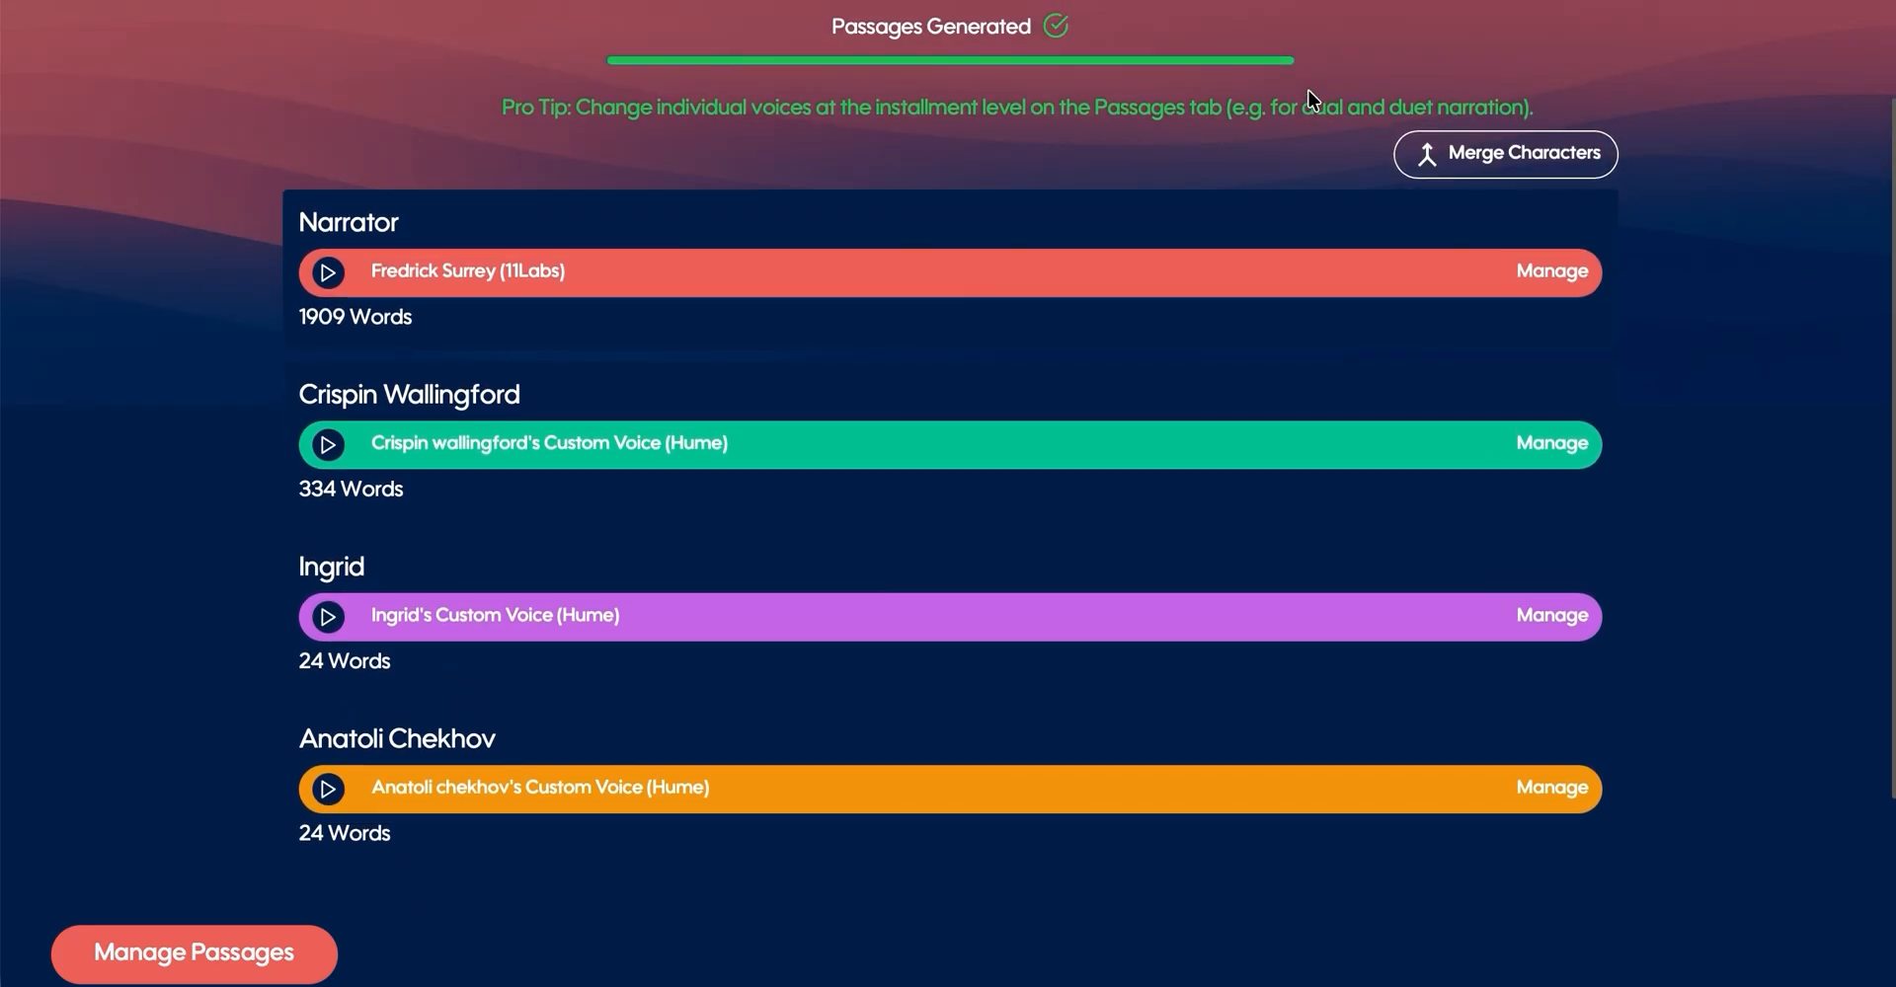
- Try selecting Crispin Wallingford and the Narrator for a character merge, and cancel the merge
{"action": "left_click", "coordinate": [1567, 175]}
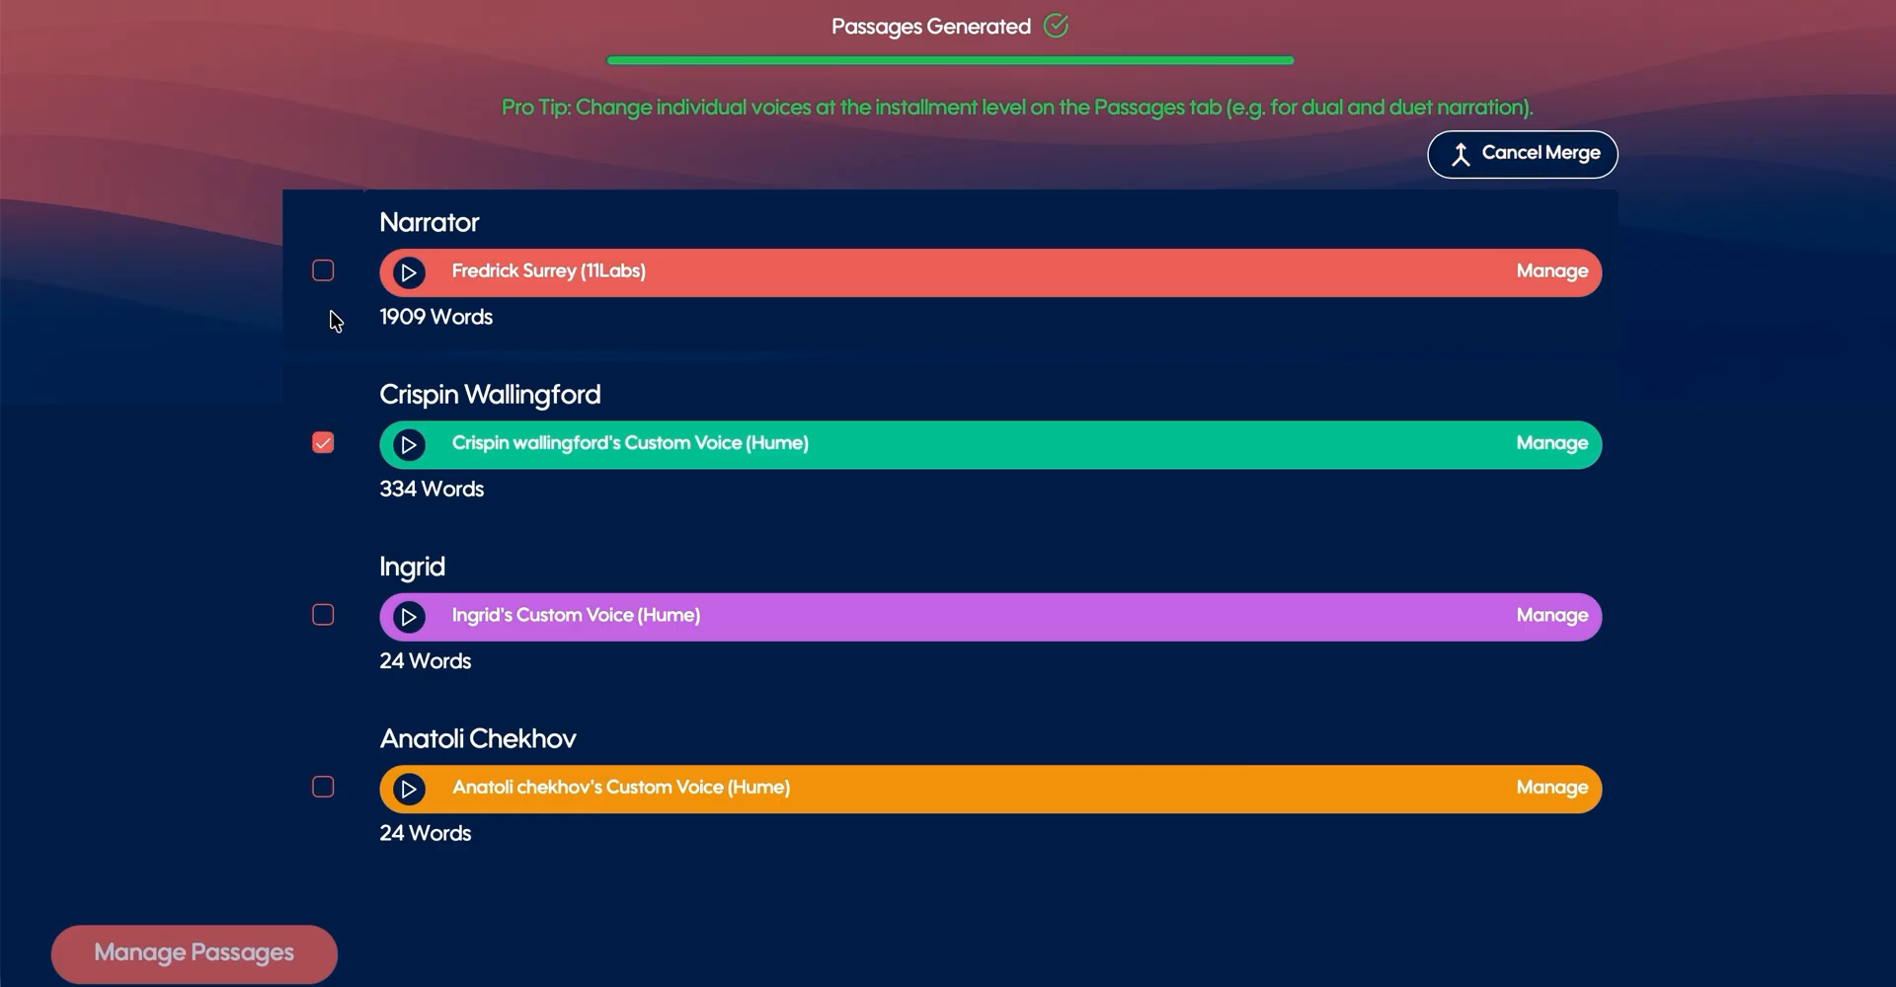
{"action": "left_click", "coordinate": [329, 273]}
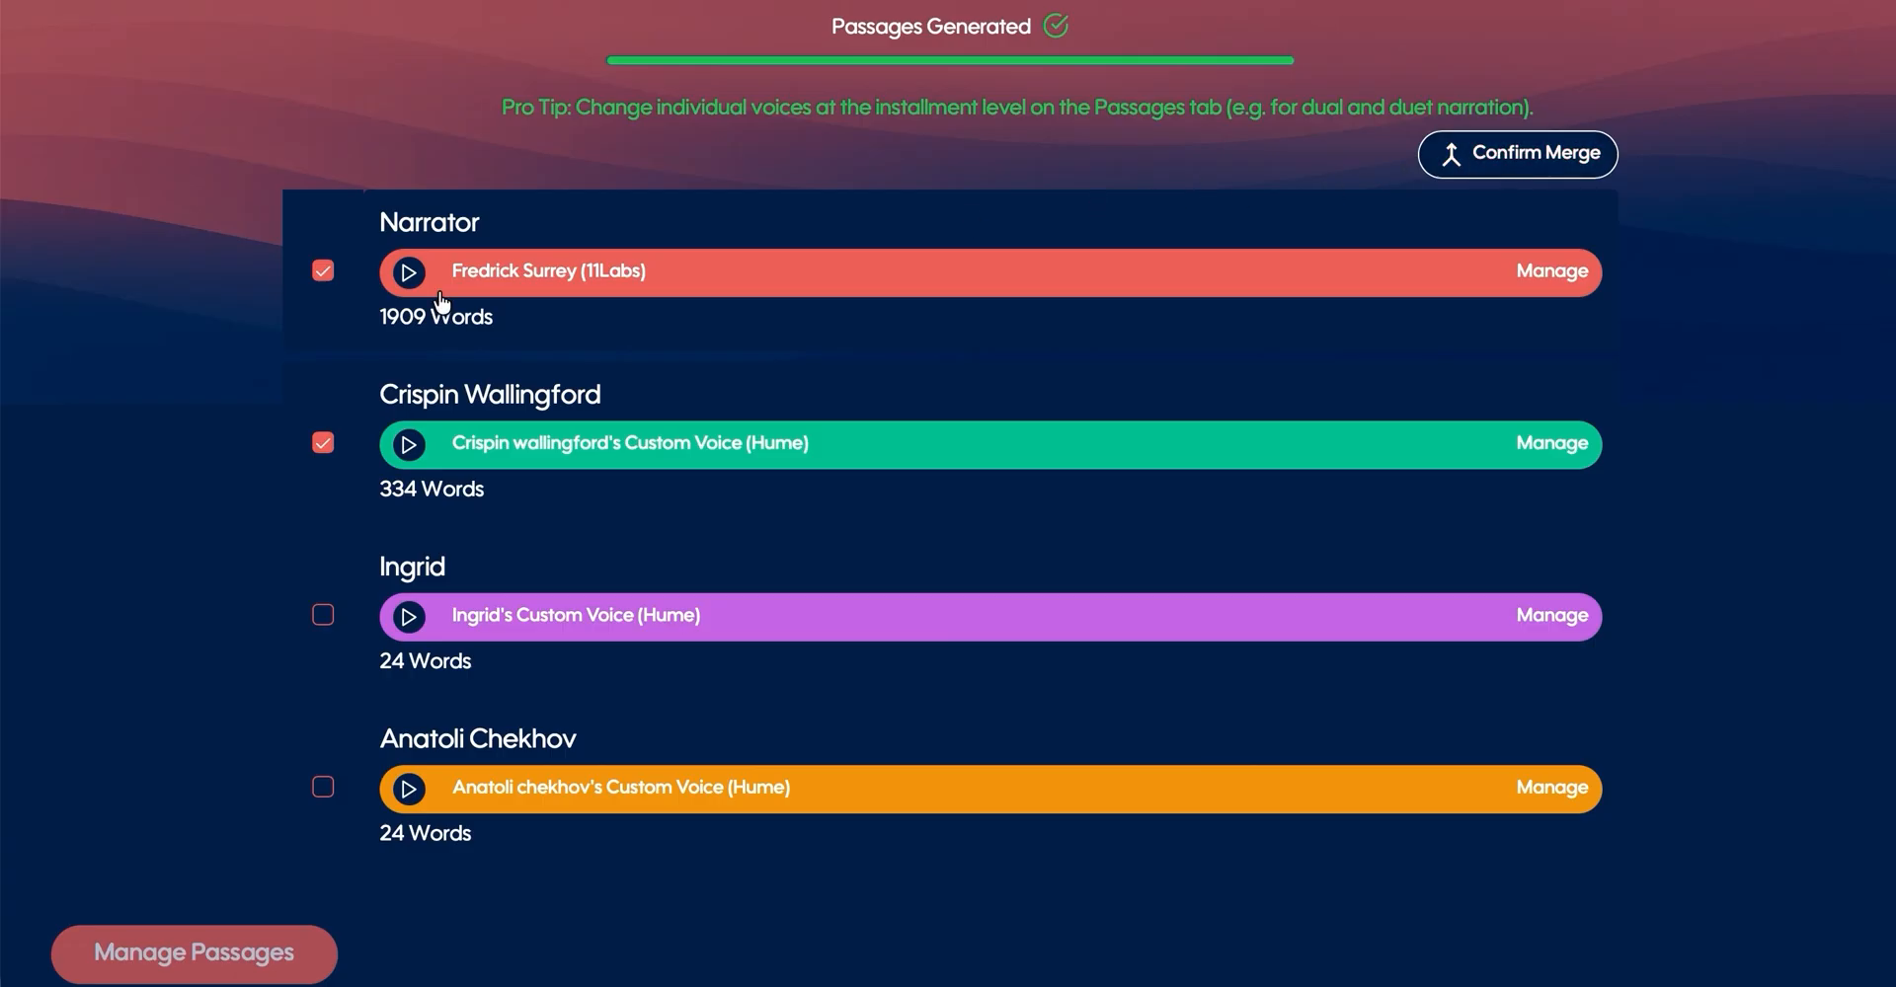
{"action": "left_click", "coordinate": [327, 276]}
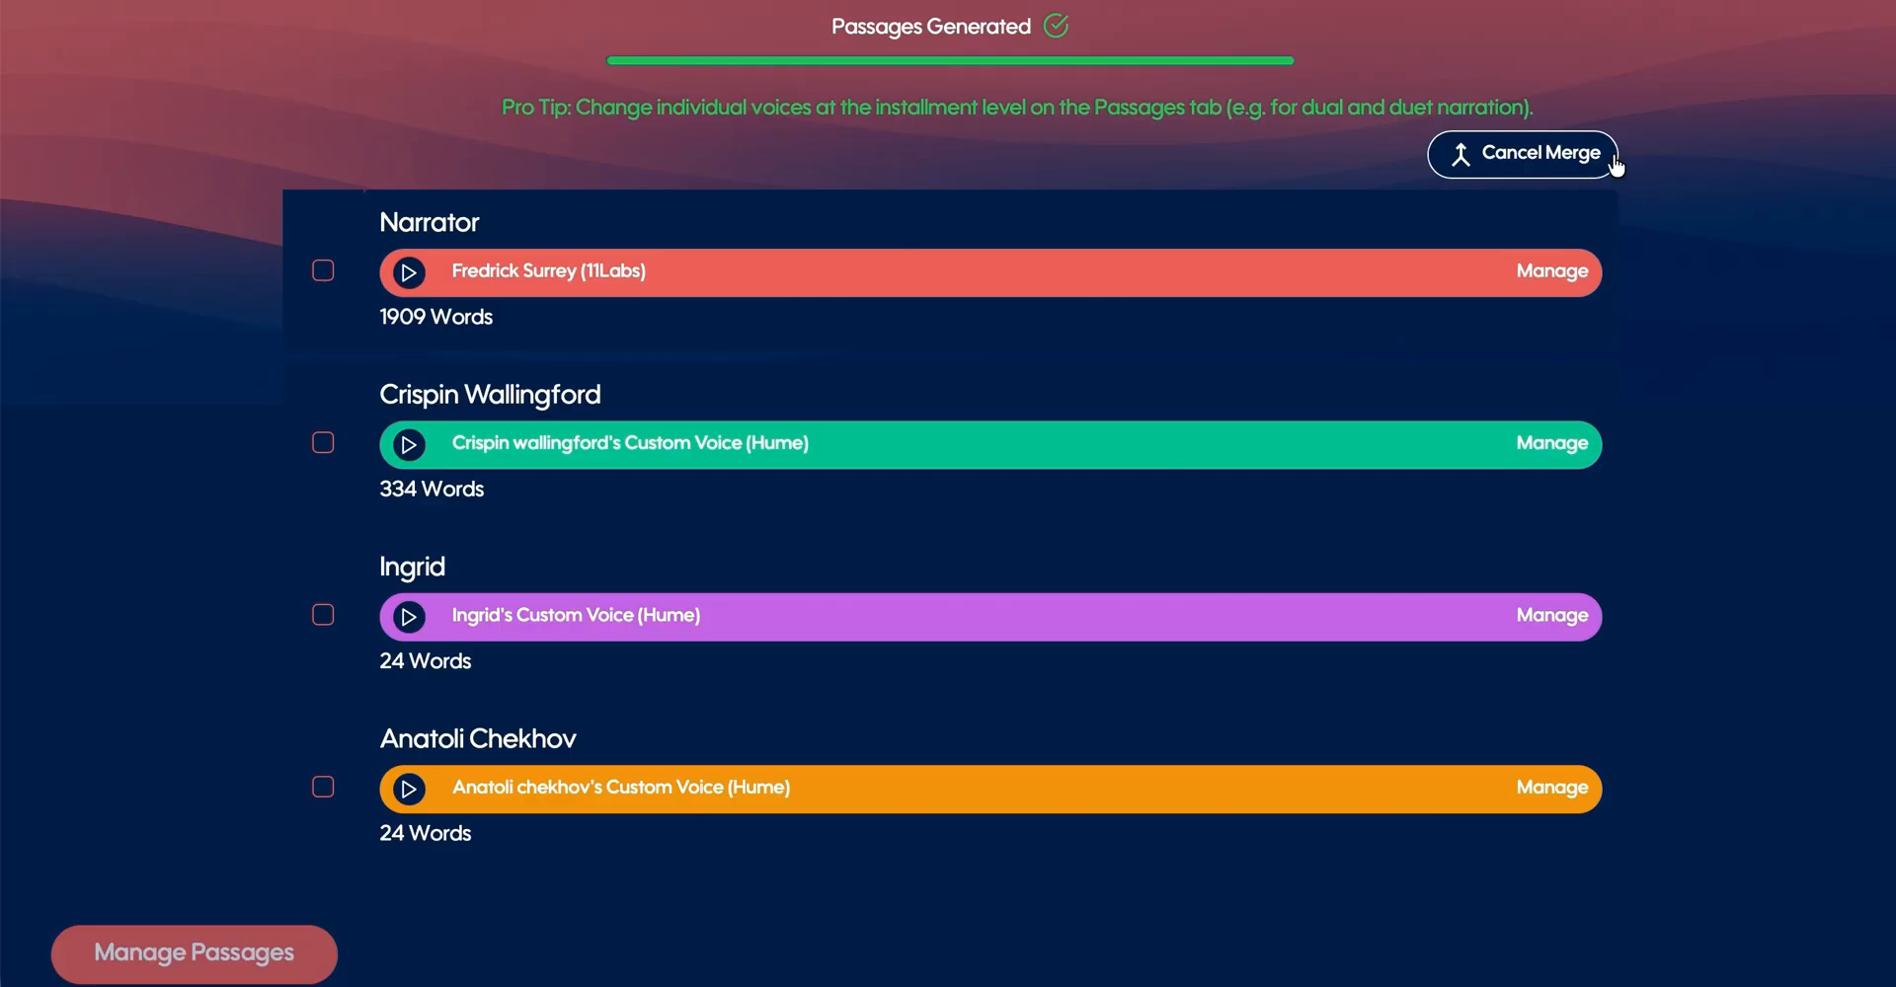
{"action": "left_click", "coordinate": [1543, 176]}
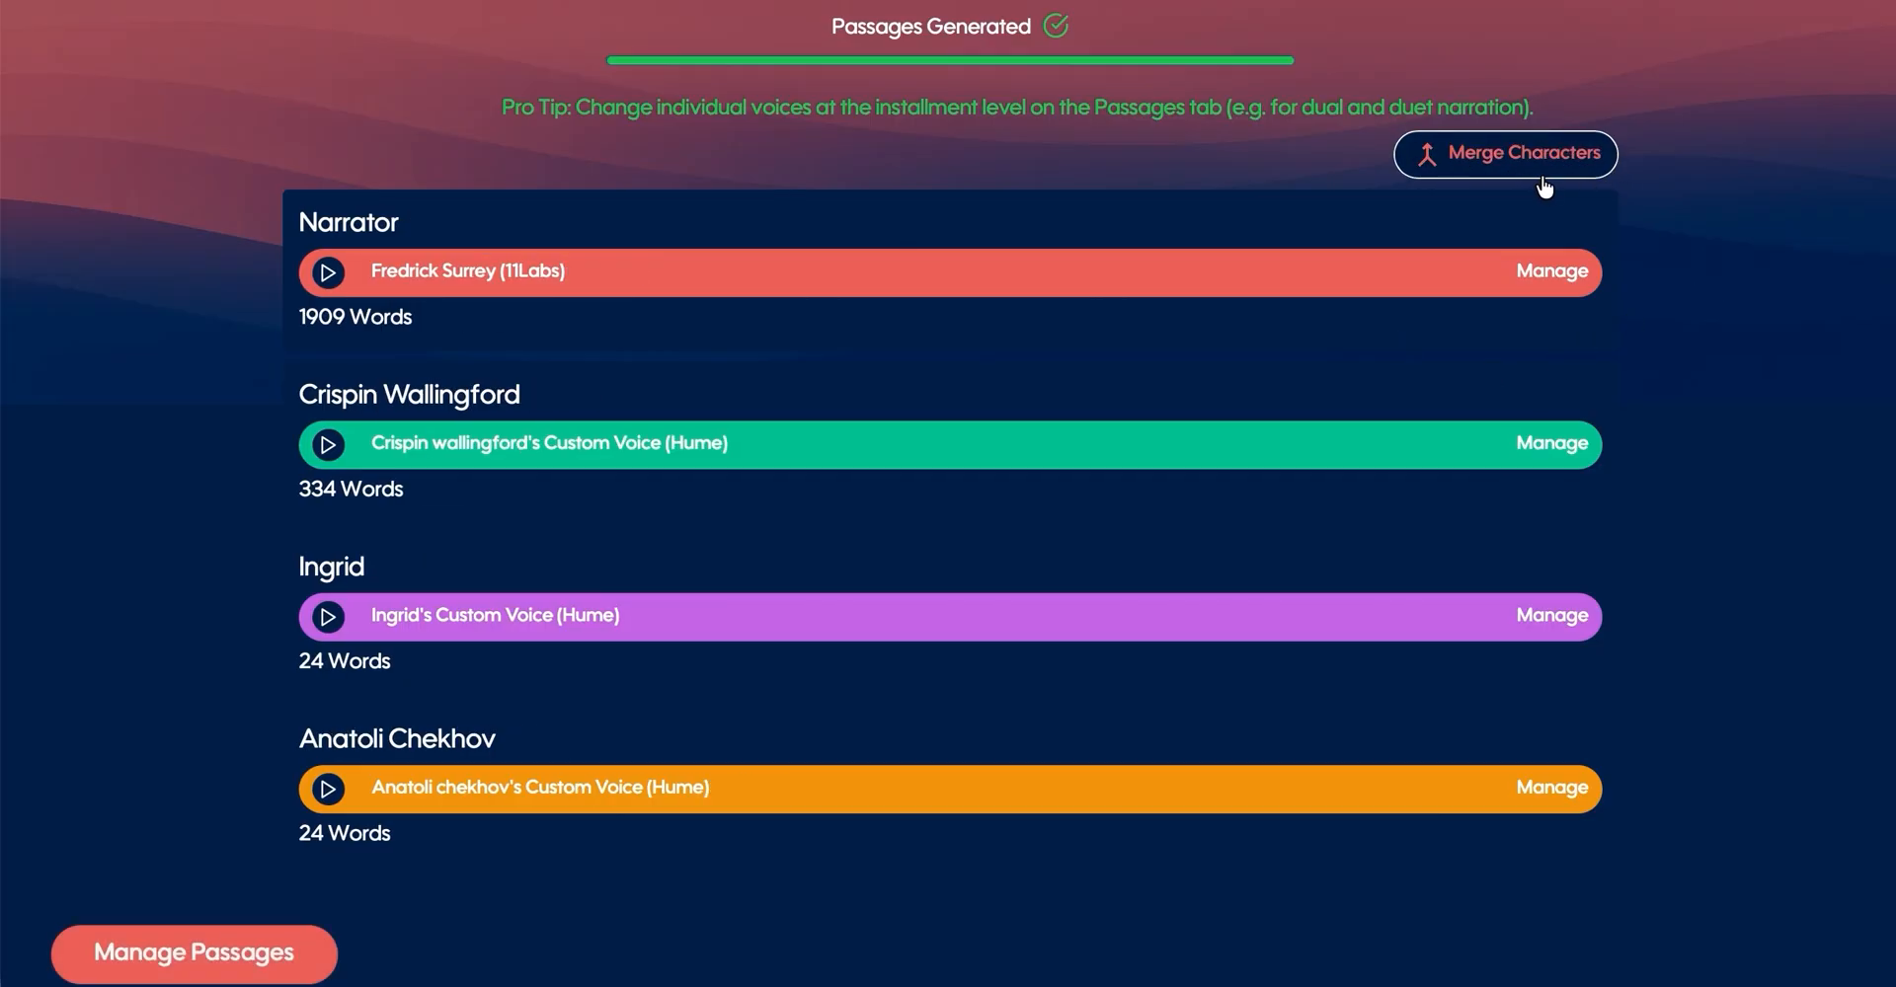
- Proceed from the character voices to managing the project's passages
{"action": "scroll", "coordinate": [543, 662], "scroll_direction": "down", "scroll_amount": 3}
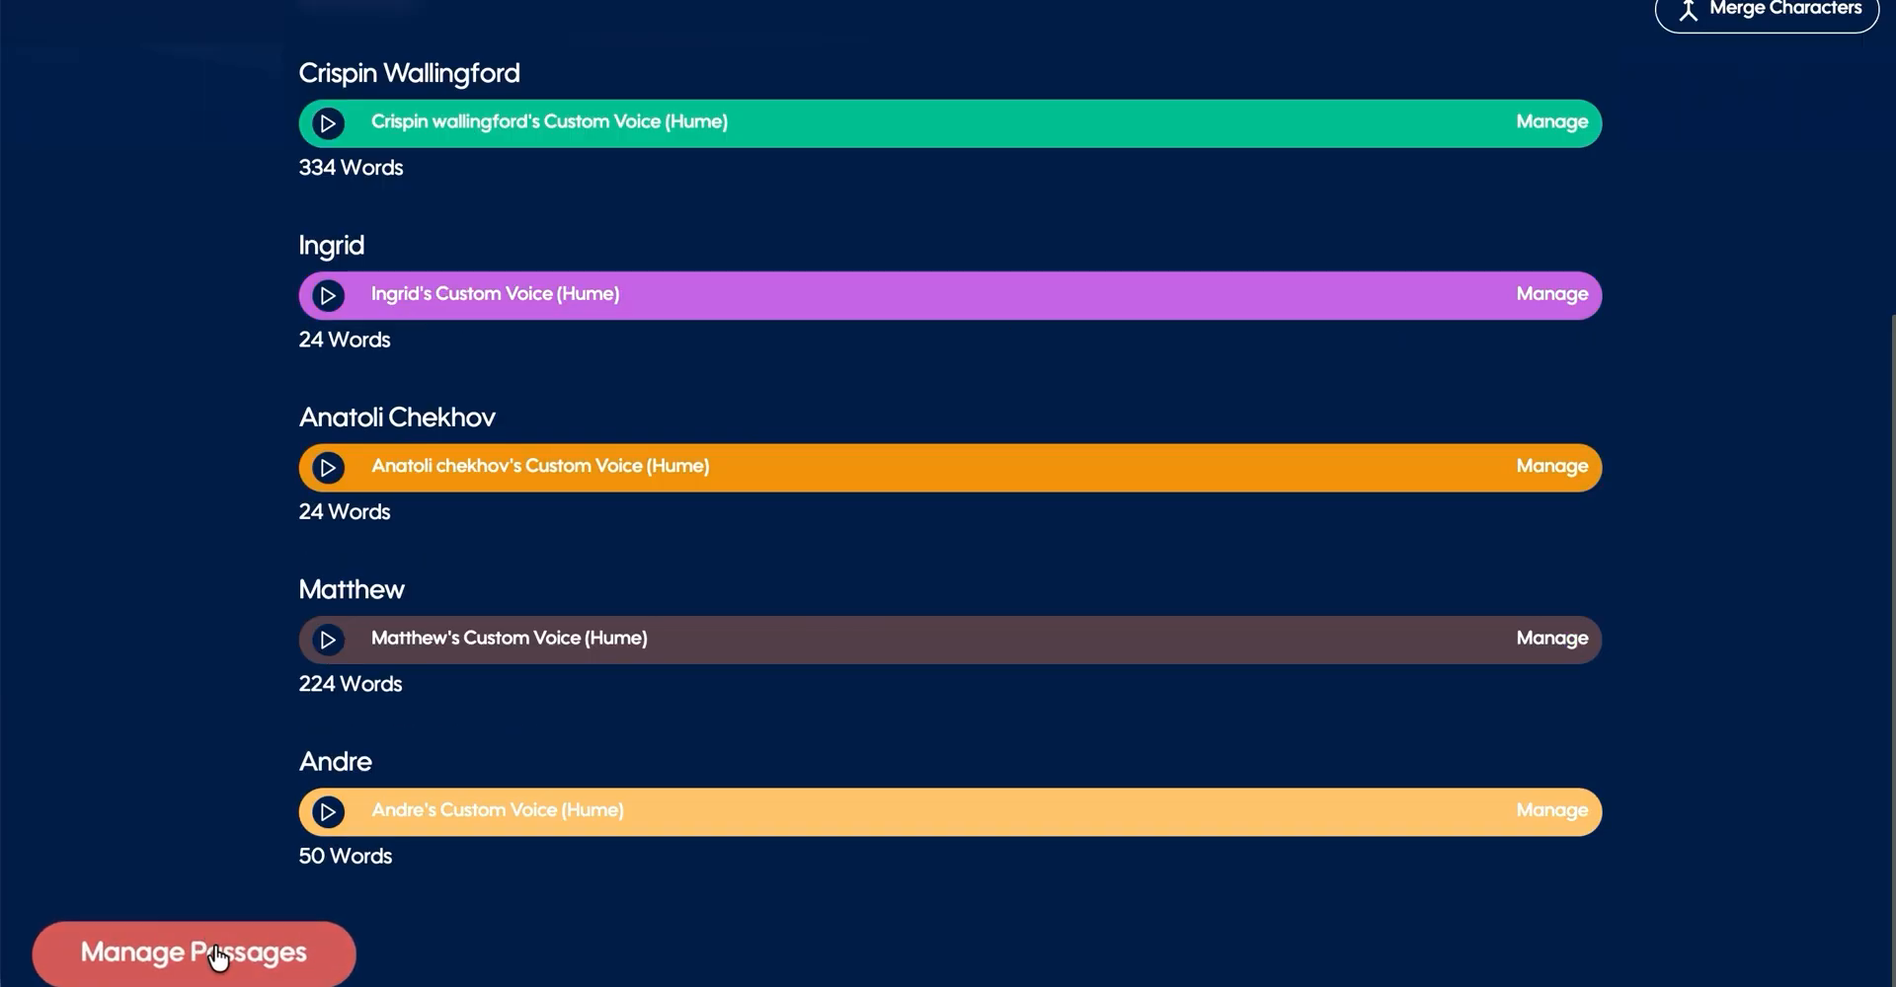
{"action": "left_click", "coordinate": [215, 954]}
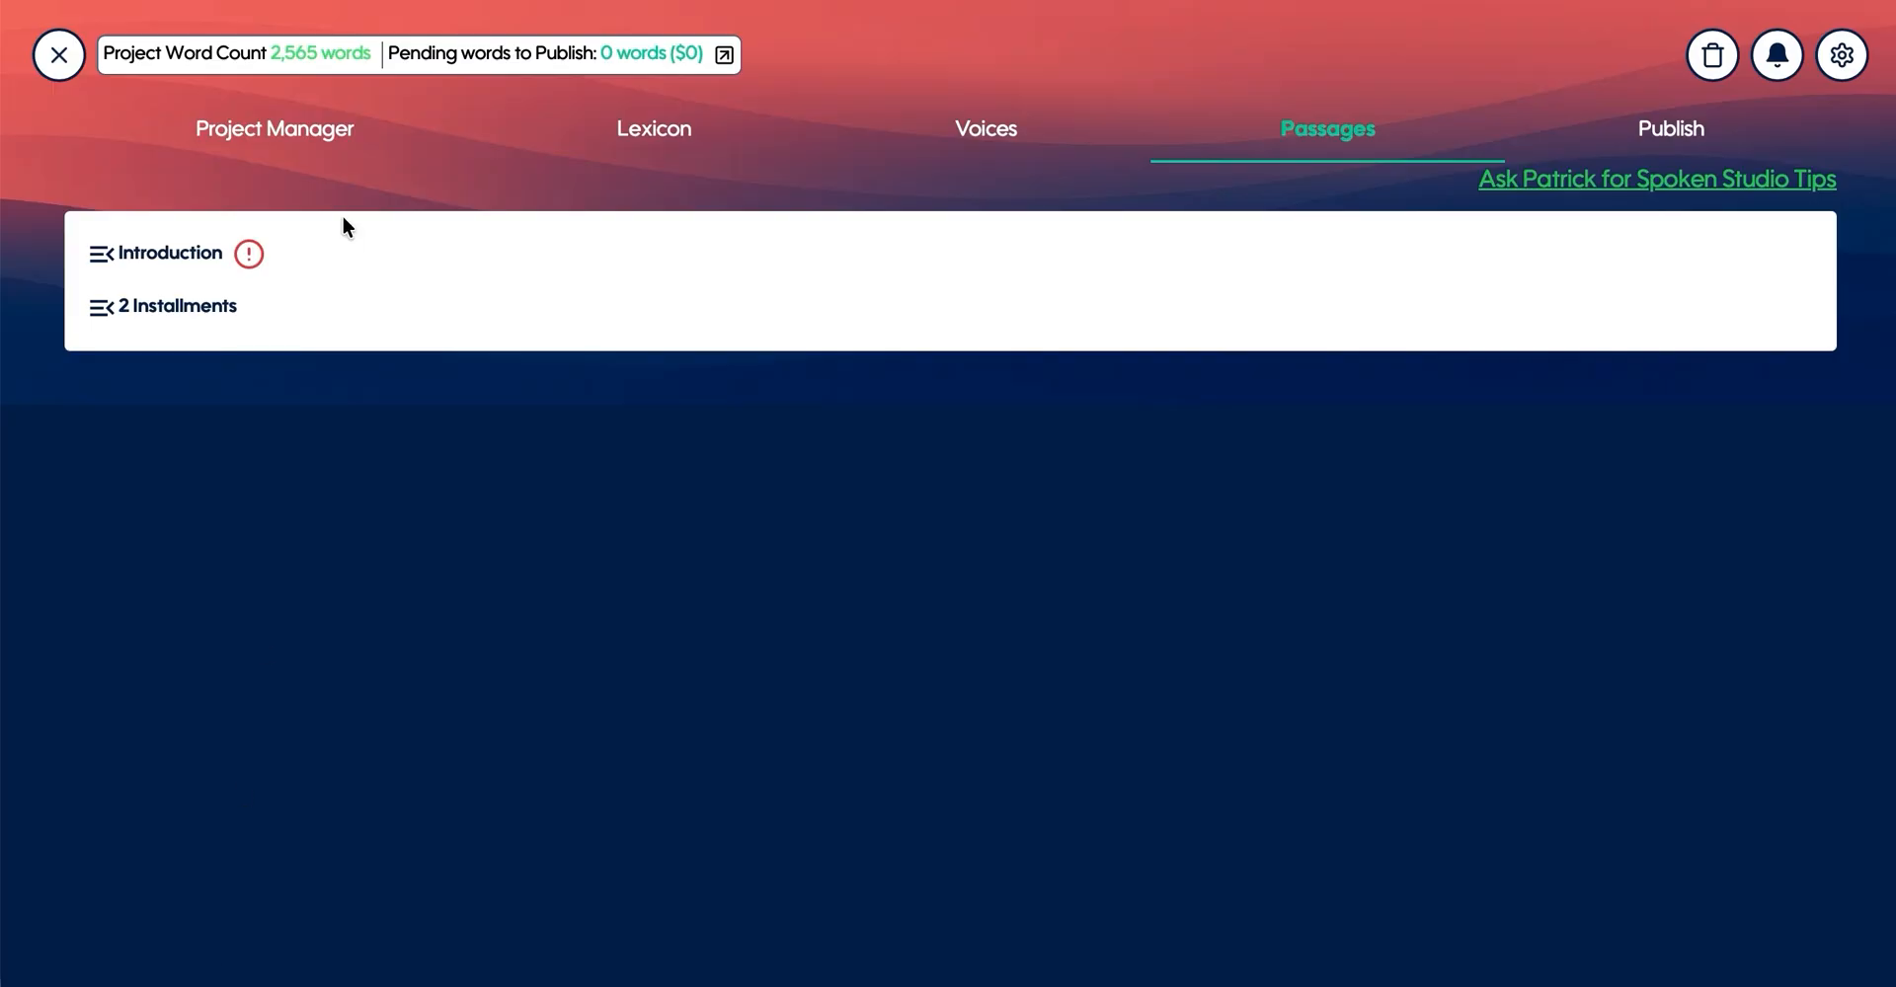
- Open the introduction section and set the "Made with Spoken" line to the Narrator voice
{"action": "left_click", "coordinate": [153, 259]}
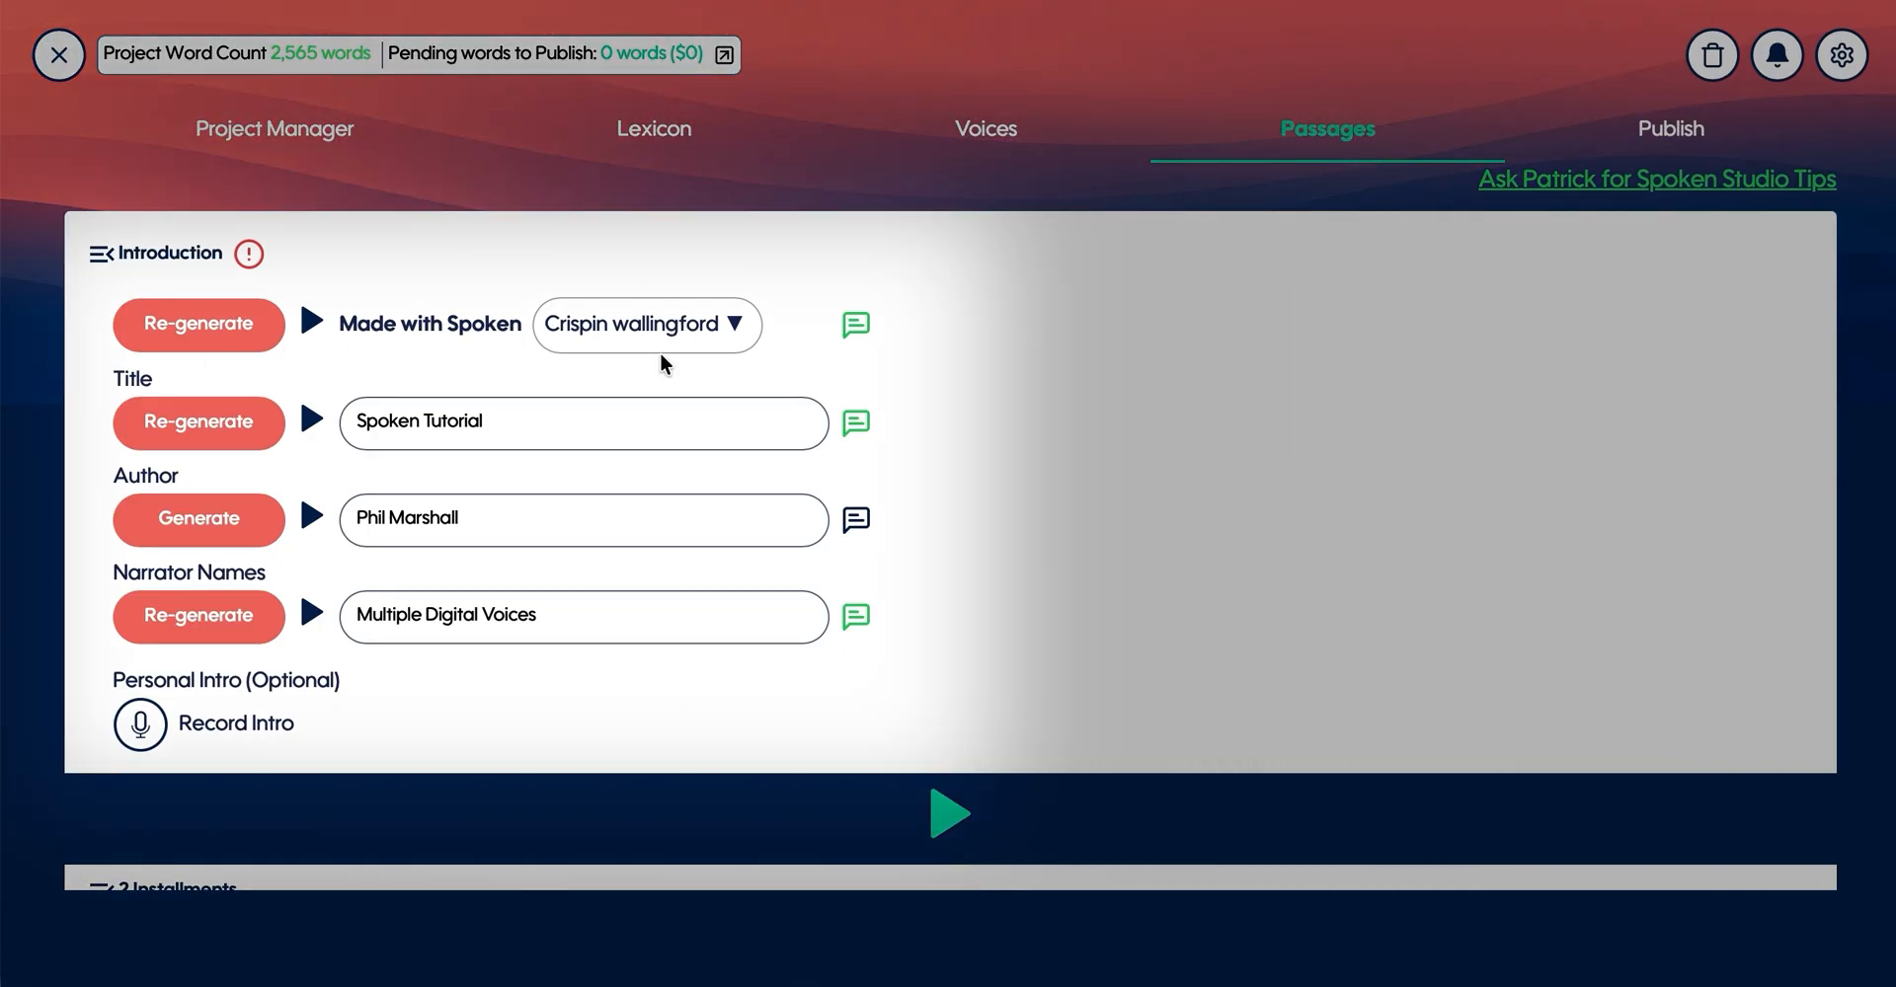
{"action": "left_click", "coordinate": [691, 326]}
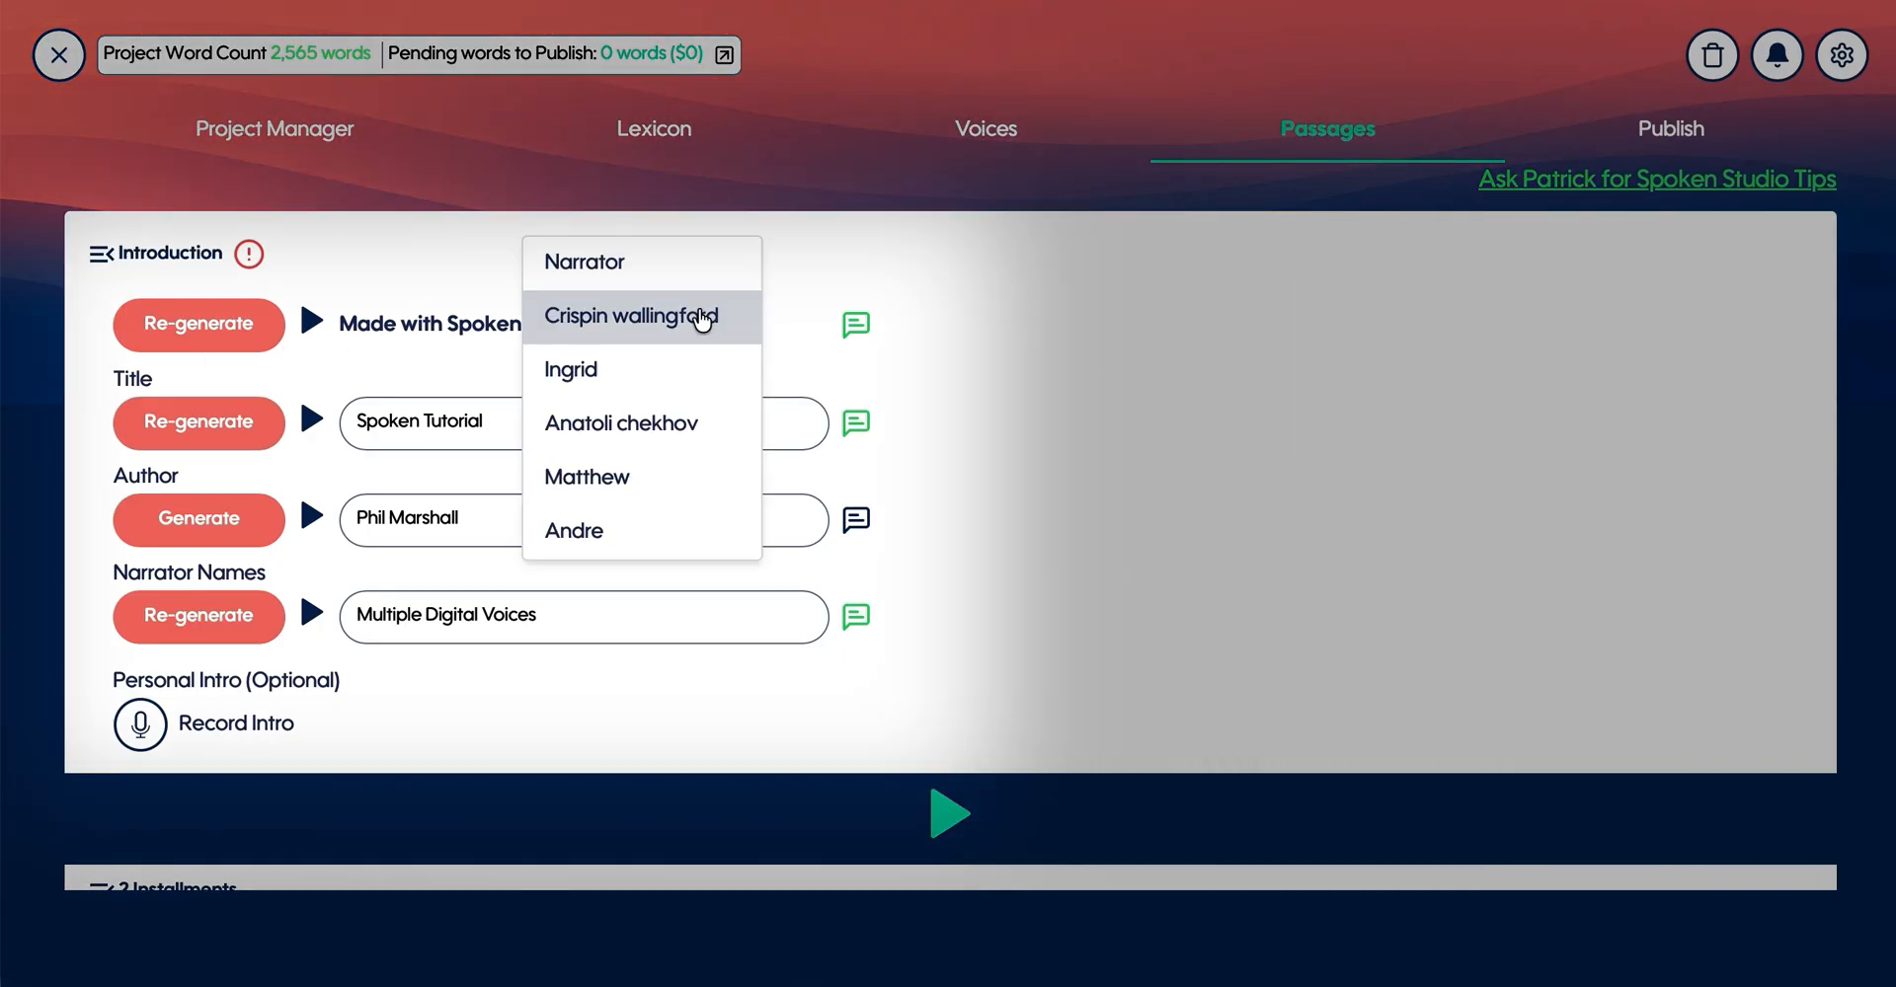
{"action": "left_click", "coordinate": [597, 264]}
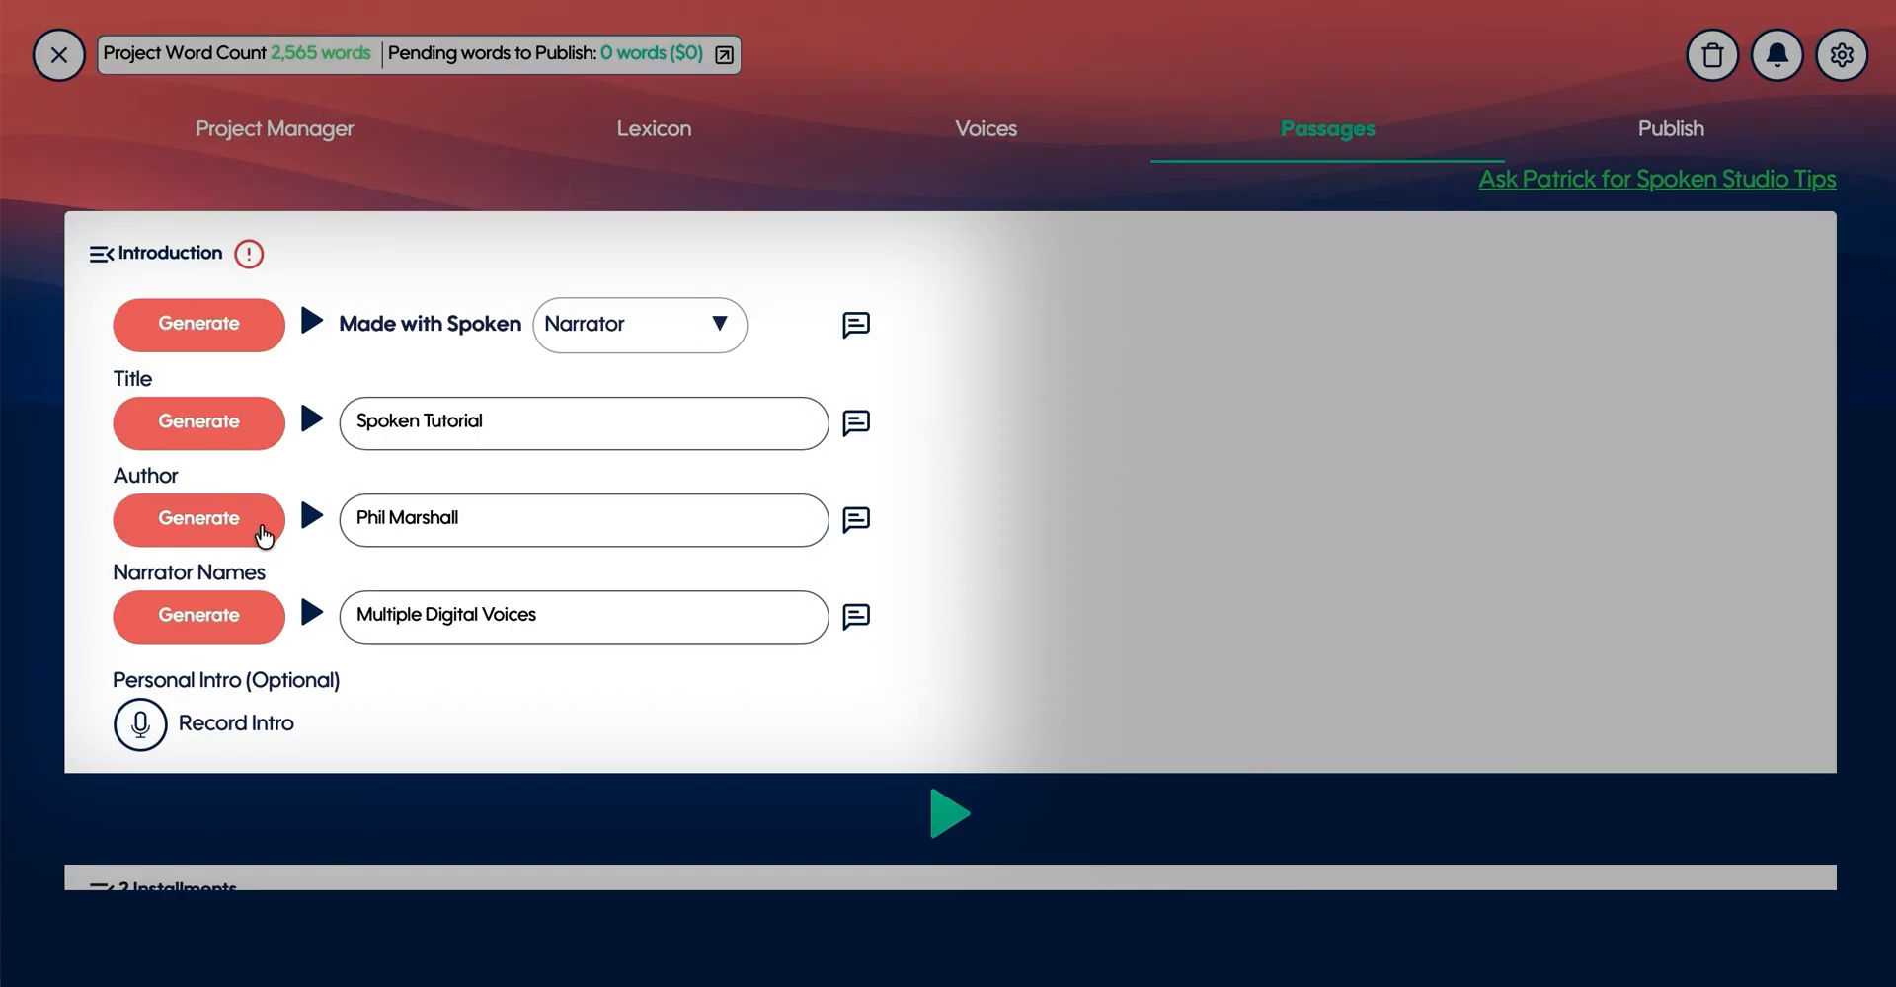
- Generate the introduction audio for the "Made with Spoken" line, title, author and narrator names
{"action": "left_click", "coordinate": [215, 325]}
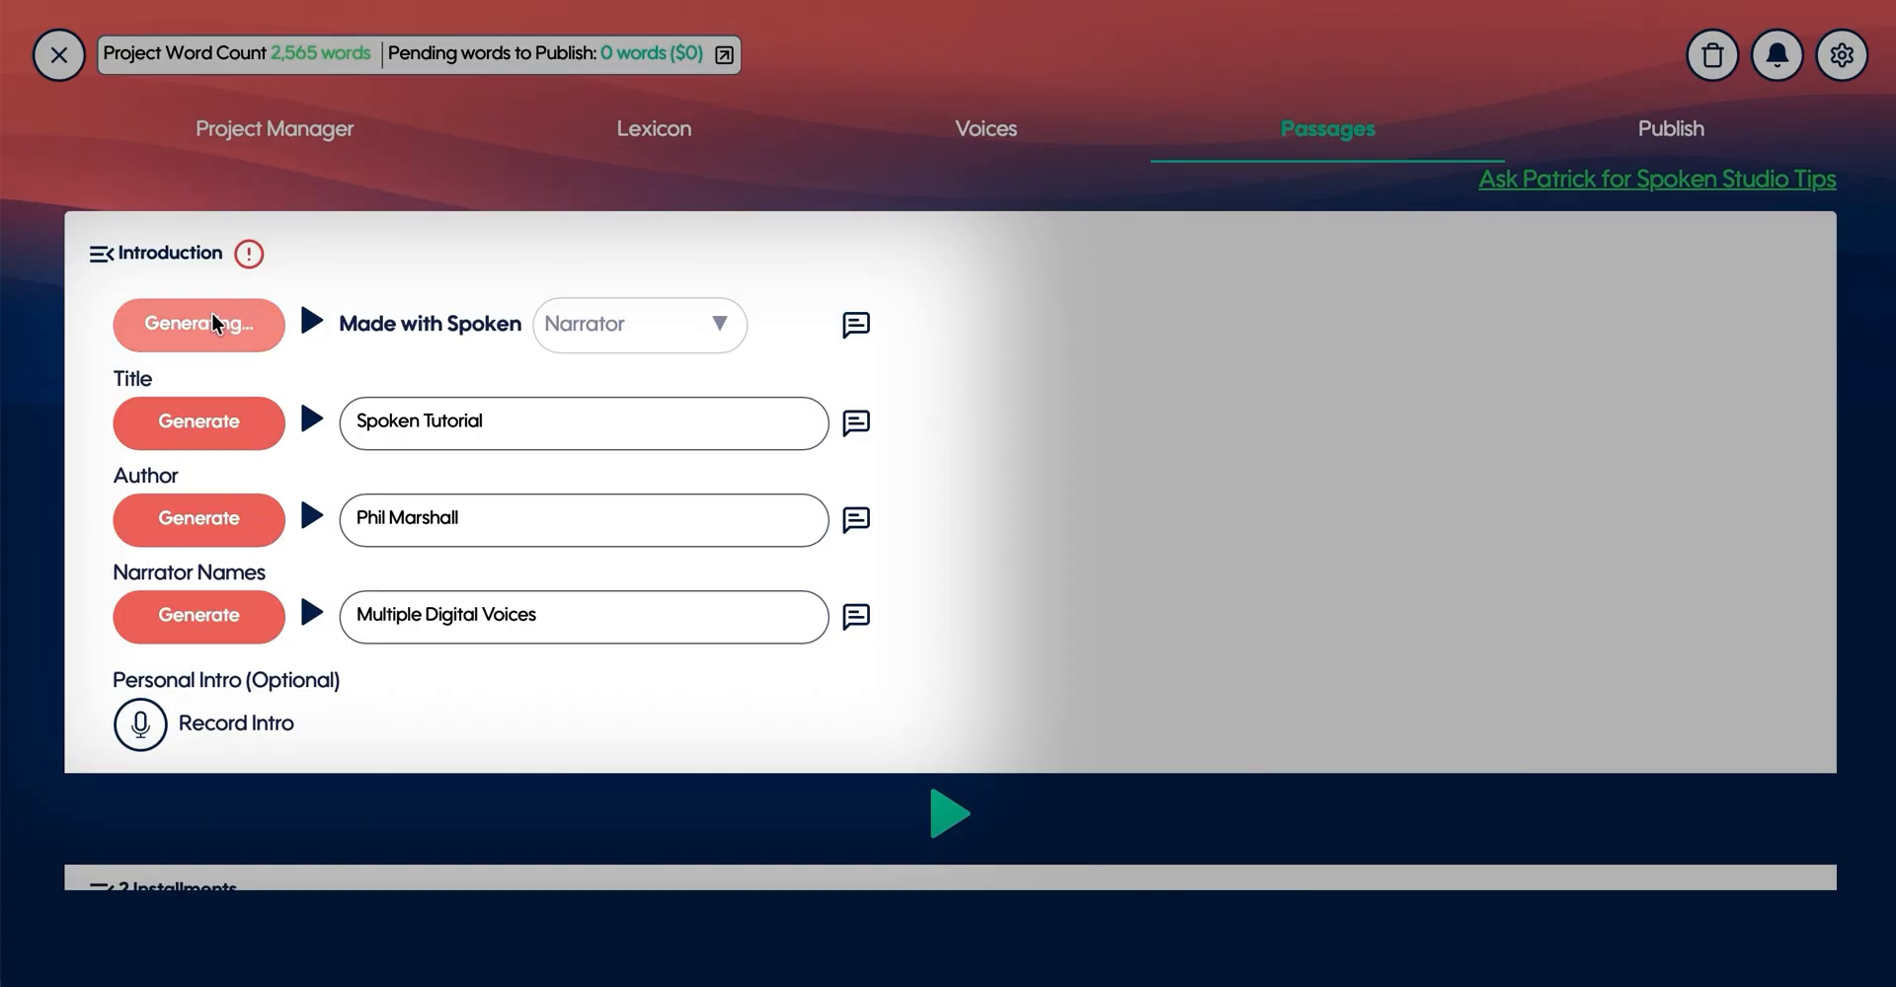
{"action": "left_click", "coordinate": [182, 425]}
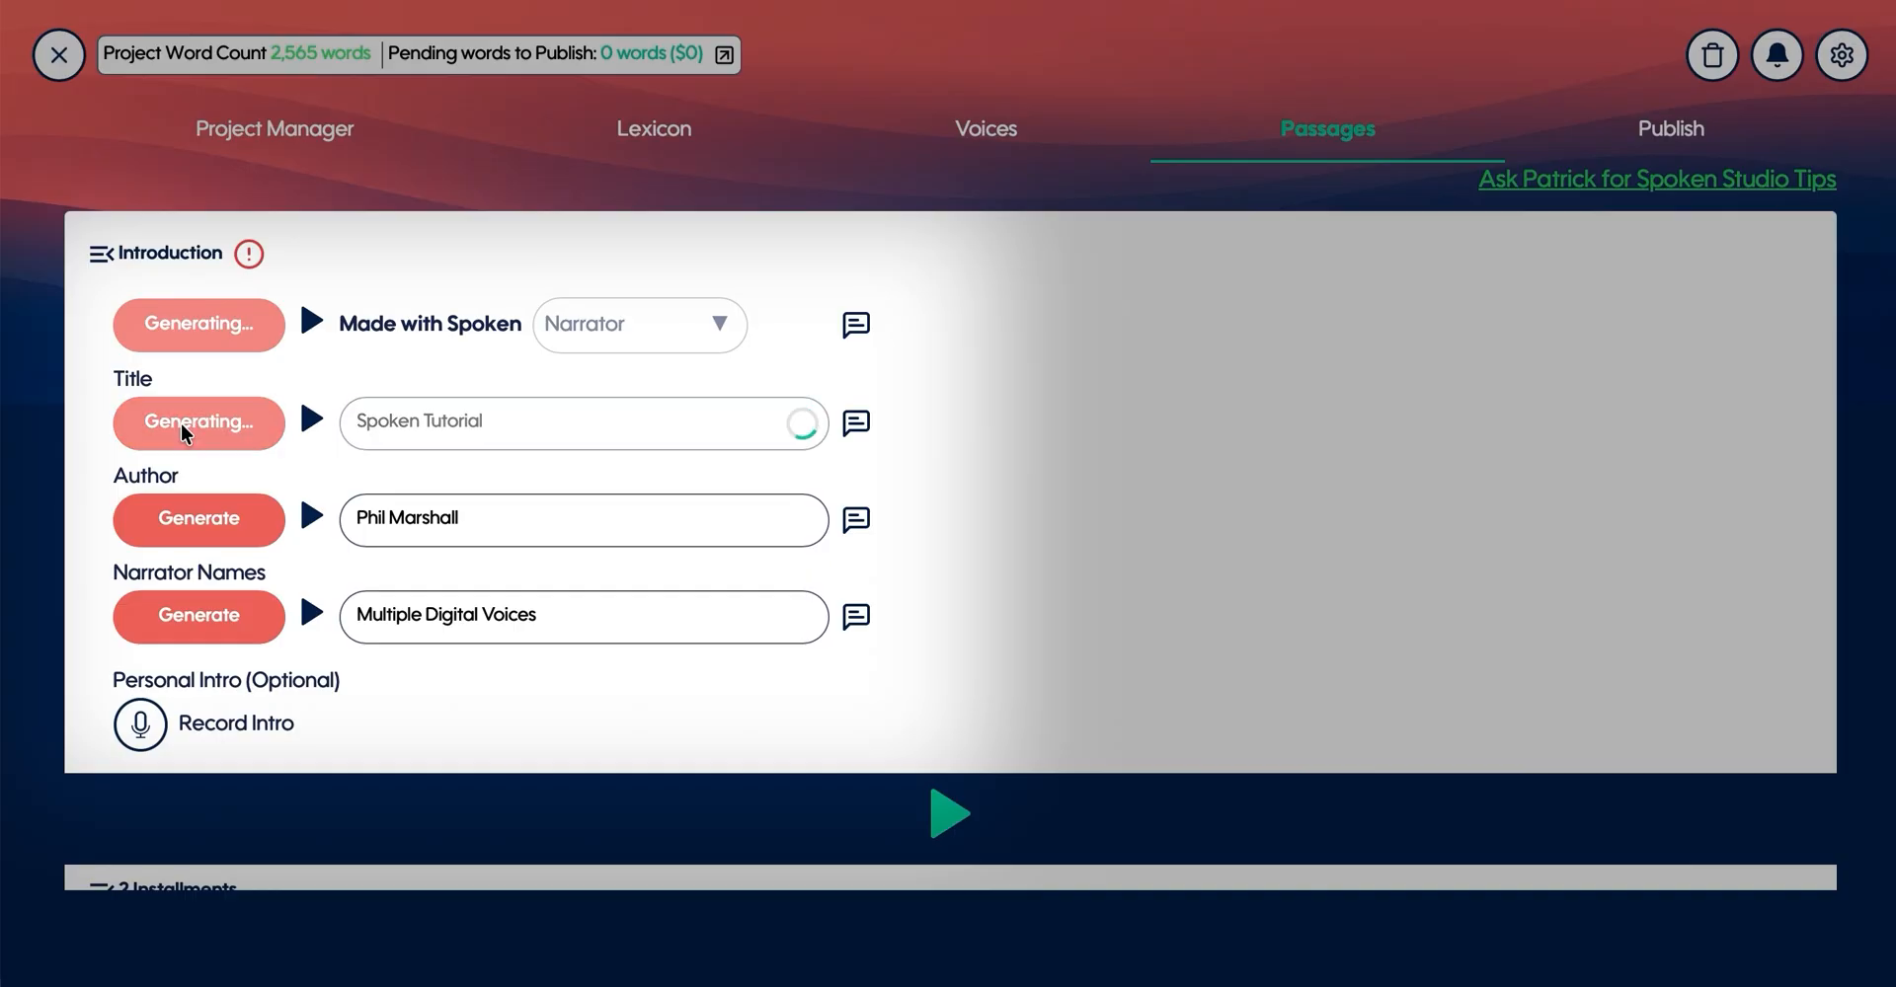
{"action": "left_click", "coordinate": [233, 527]}
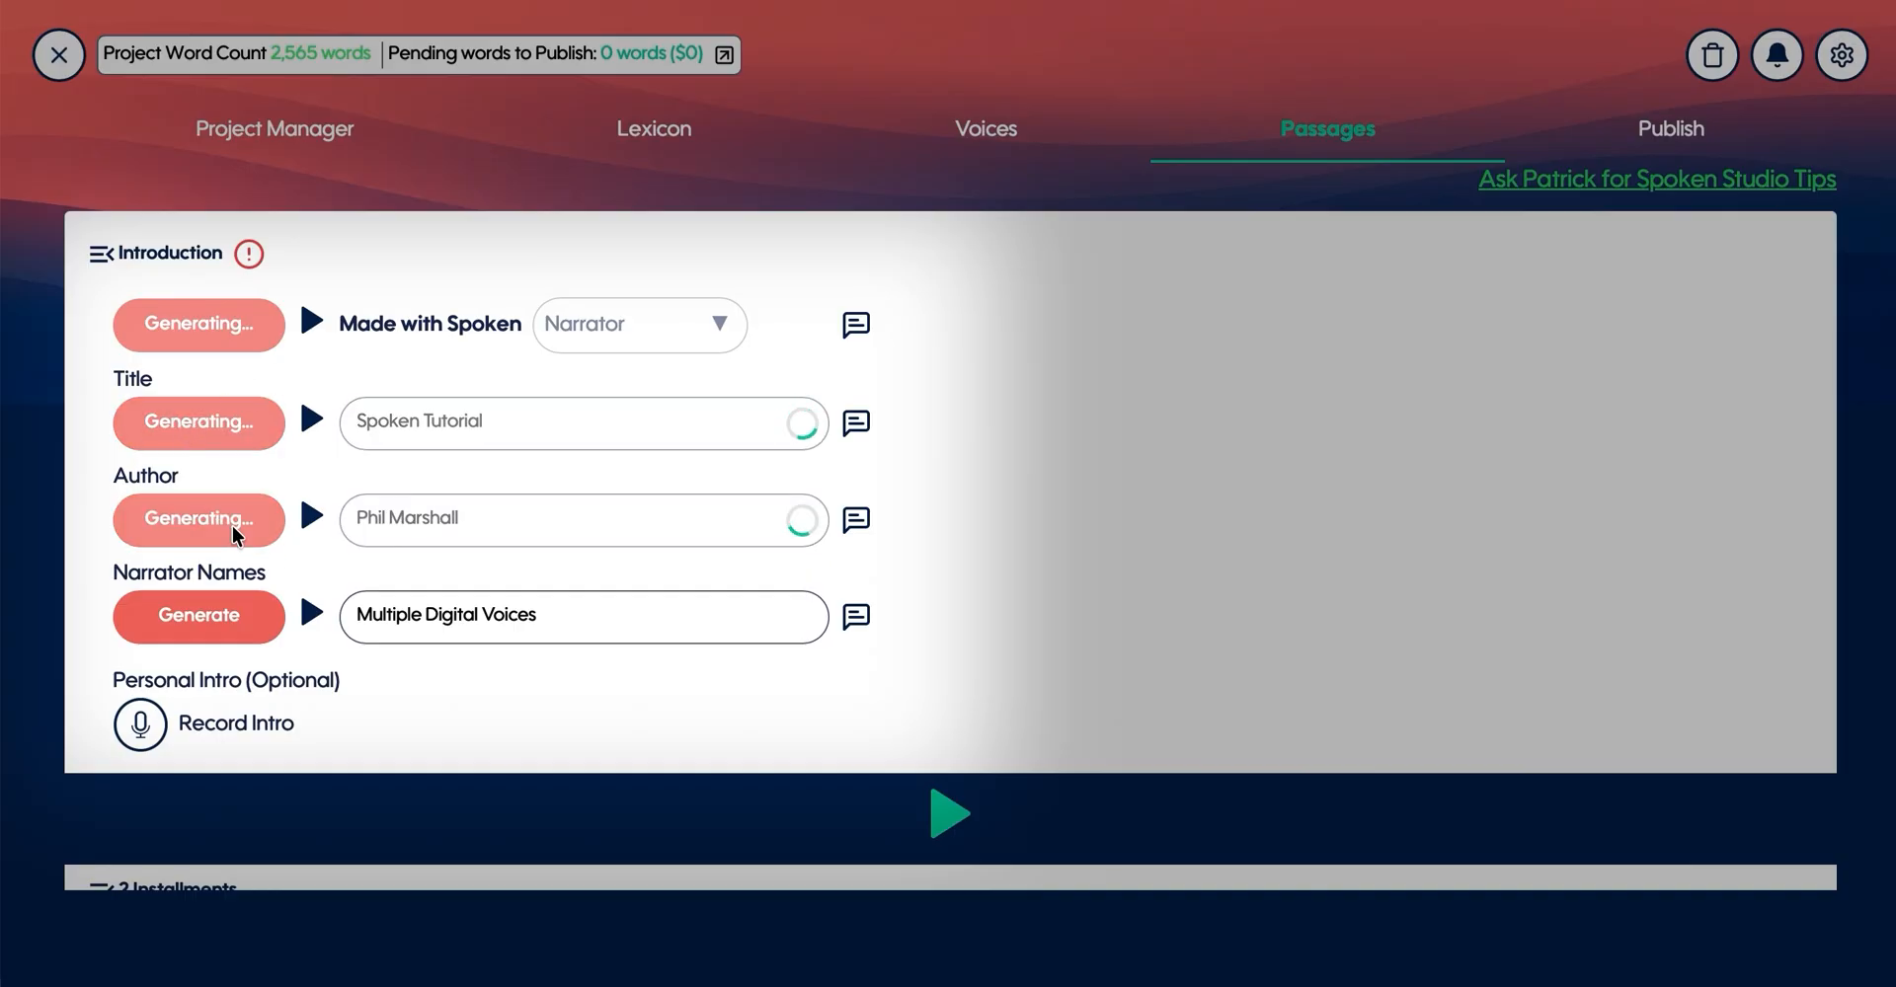
{"action": "left_click", "coordinate": [215, 616]}
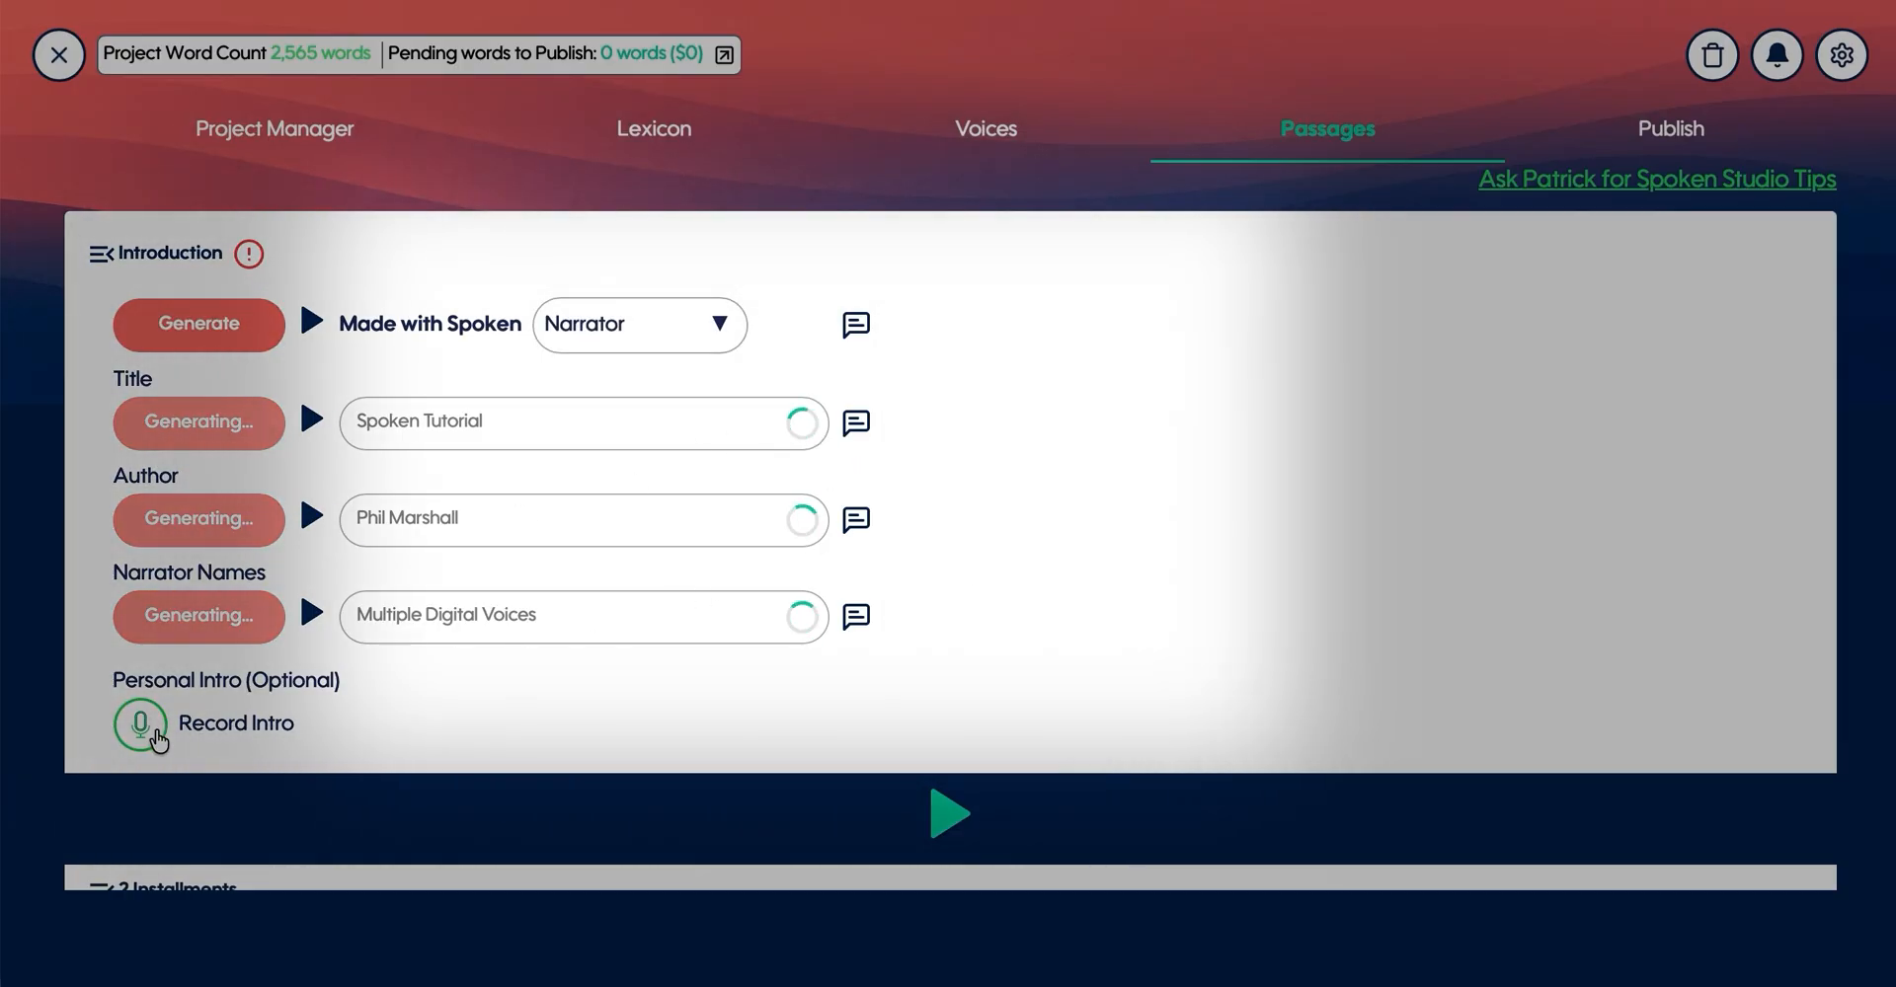
- Start recording an optional personal intro and allow the site to use the microphone
{"action": "left_click", "coordinate": [153, 728]}
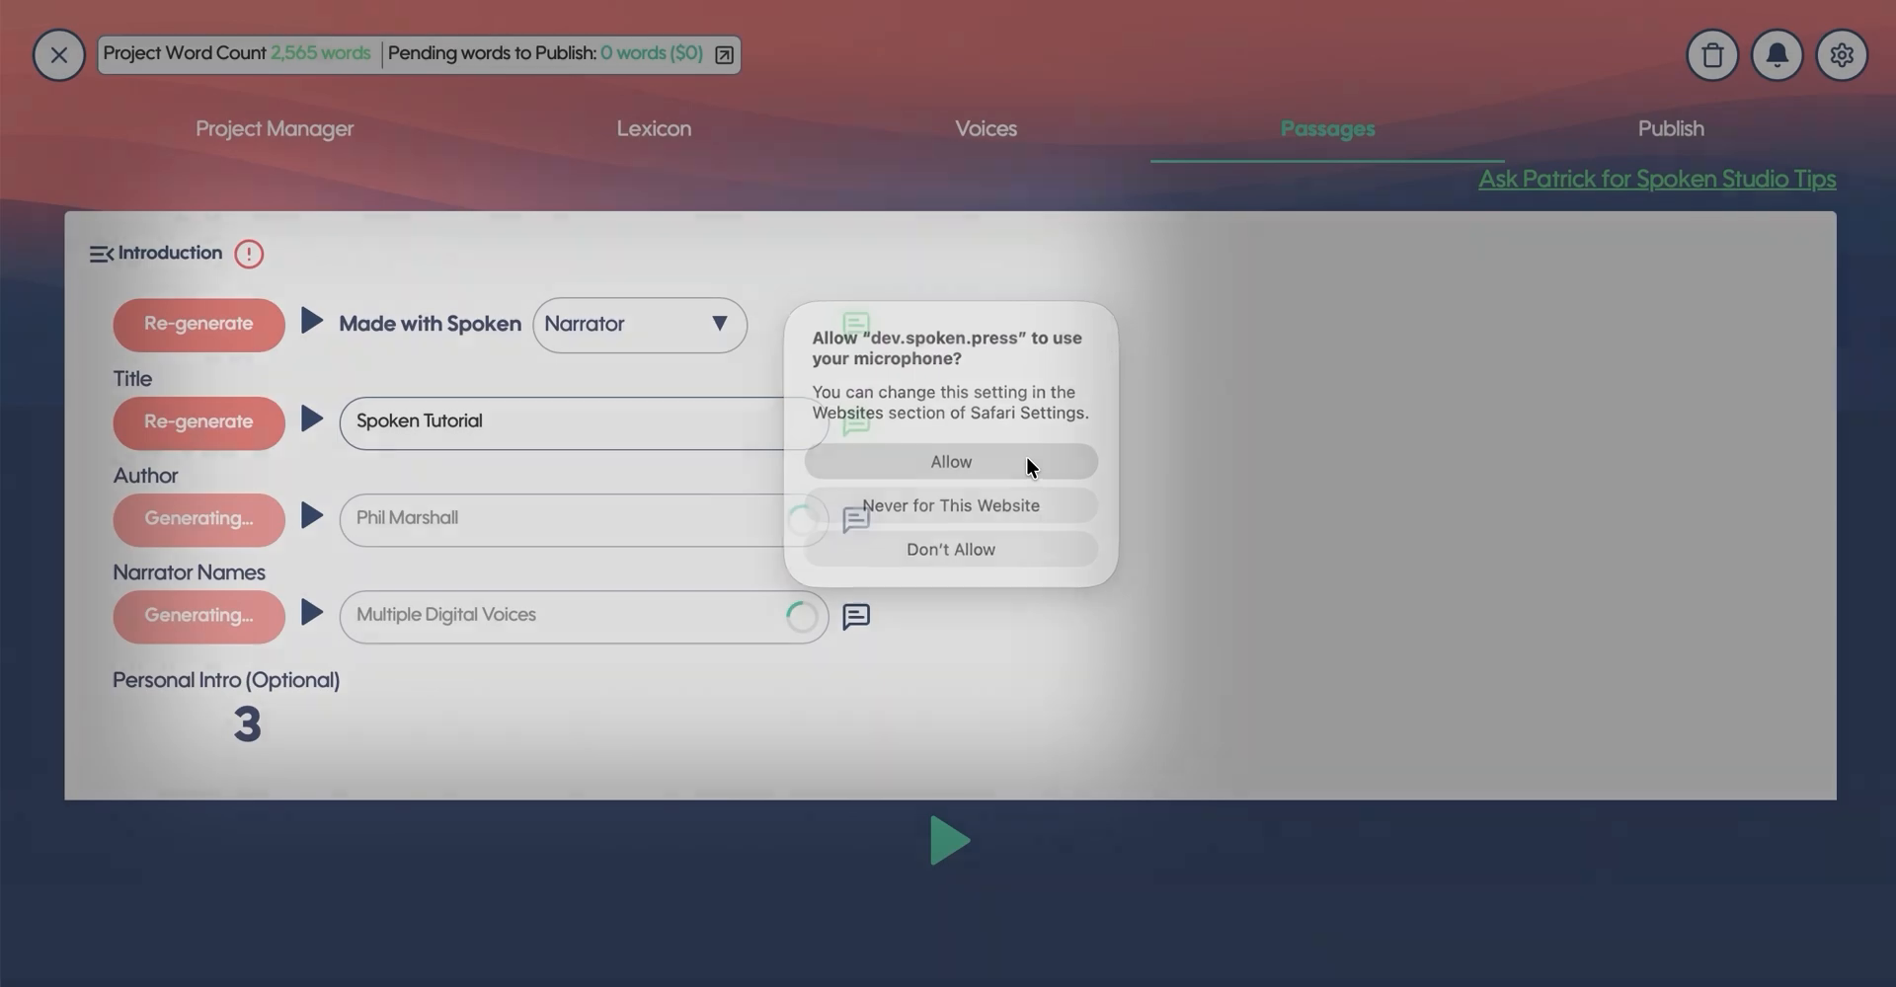
{"action": "left_click", "coordinate": [1026, 460]}
{"action": "scroll", "coordinate": [415, 703], "scroll_direction": "down", "scroll_amount": 1}
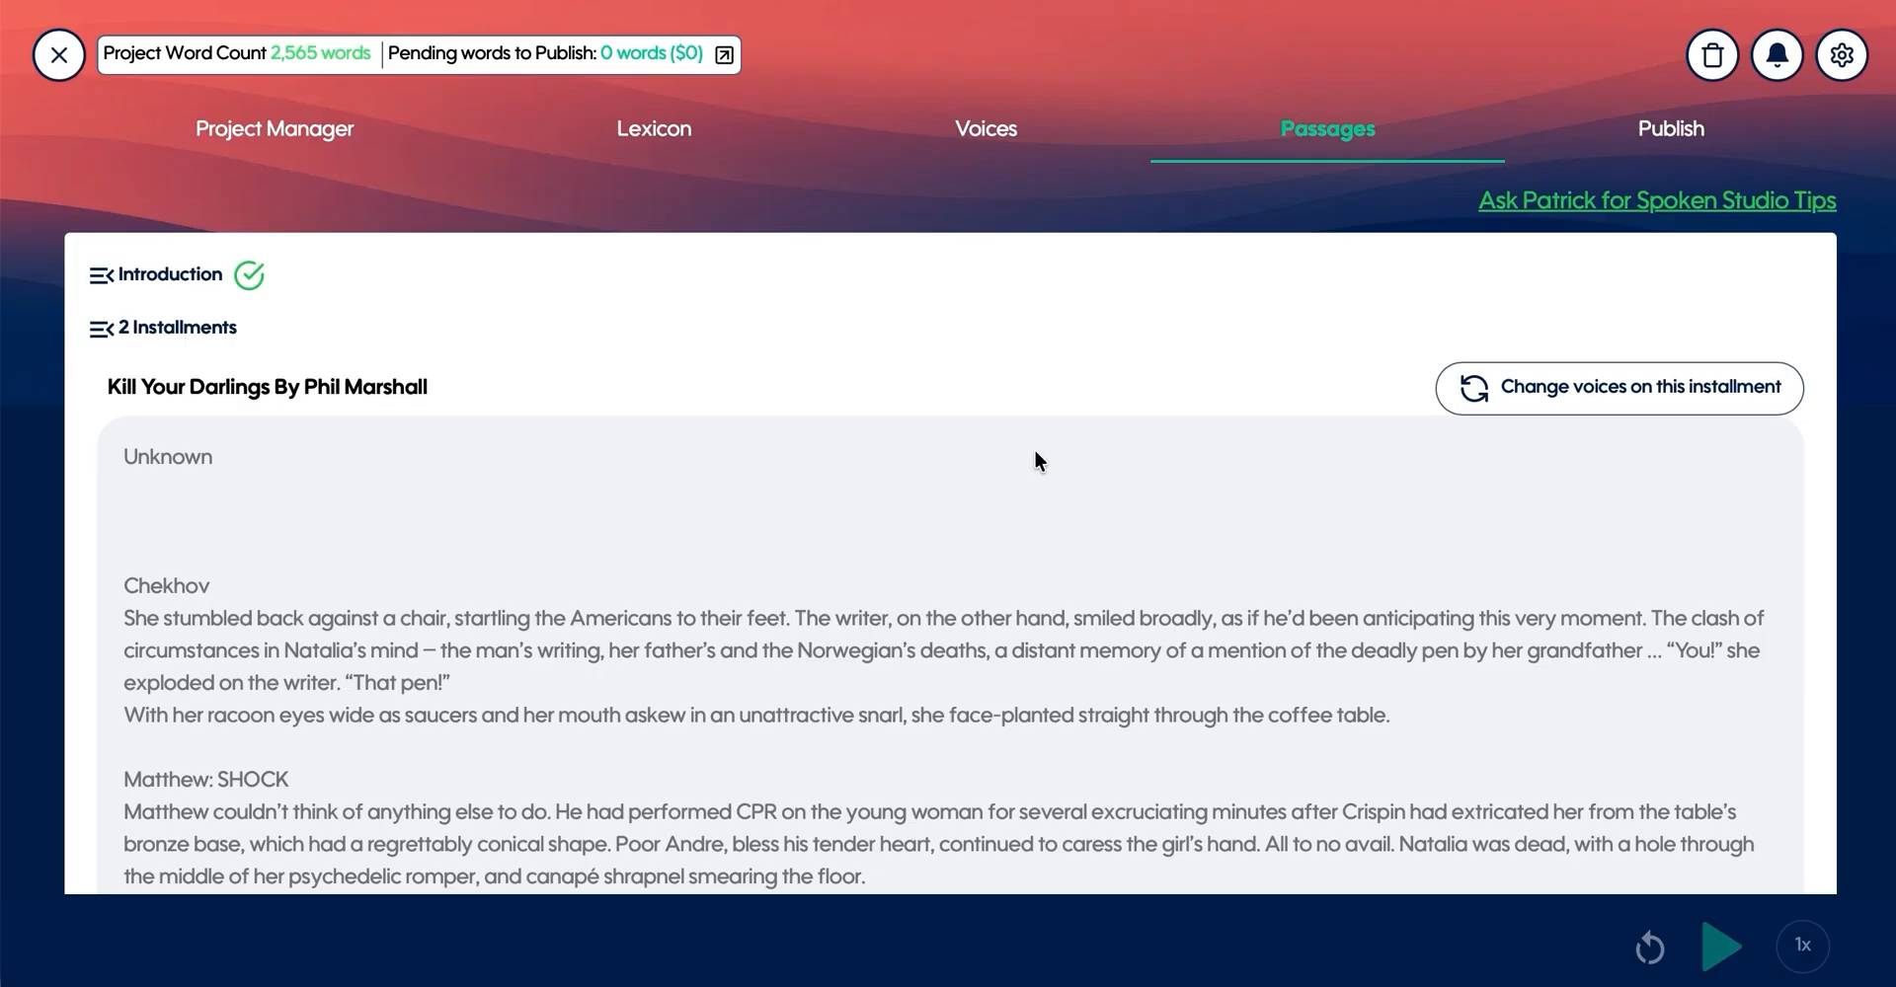
- Look over the custom voice assigned to Ingrid from the installment's passages, and return without changing it
{"action": "scroll", "coordinate": [1034, 460], "scroll_direction": "down", "scroll_amount": 1}
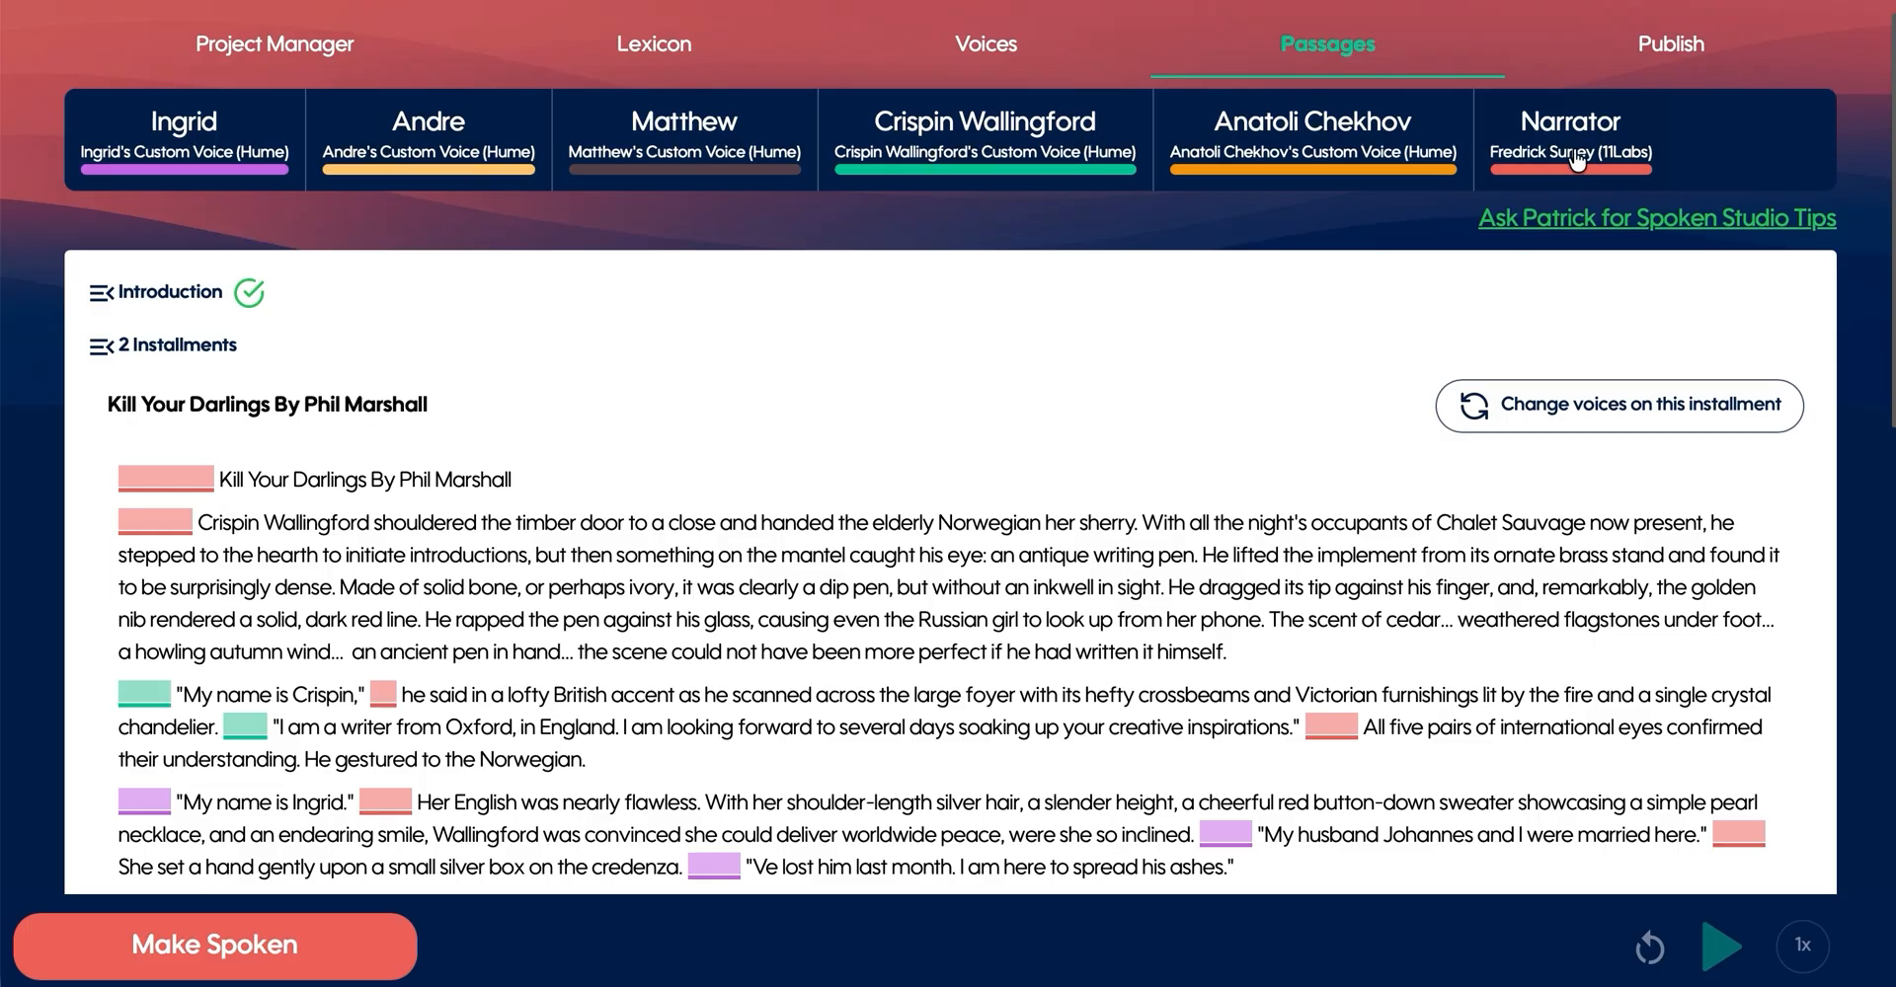
{"action": "left_click", "coordinate": [235, 134]}
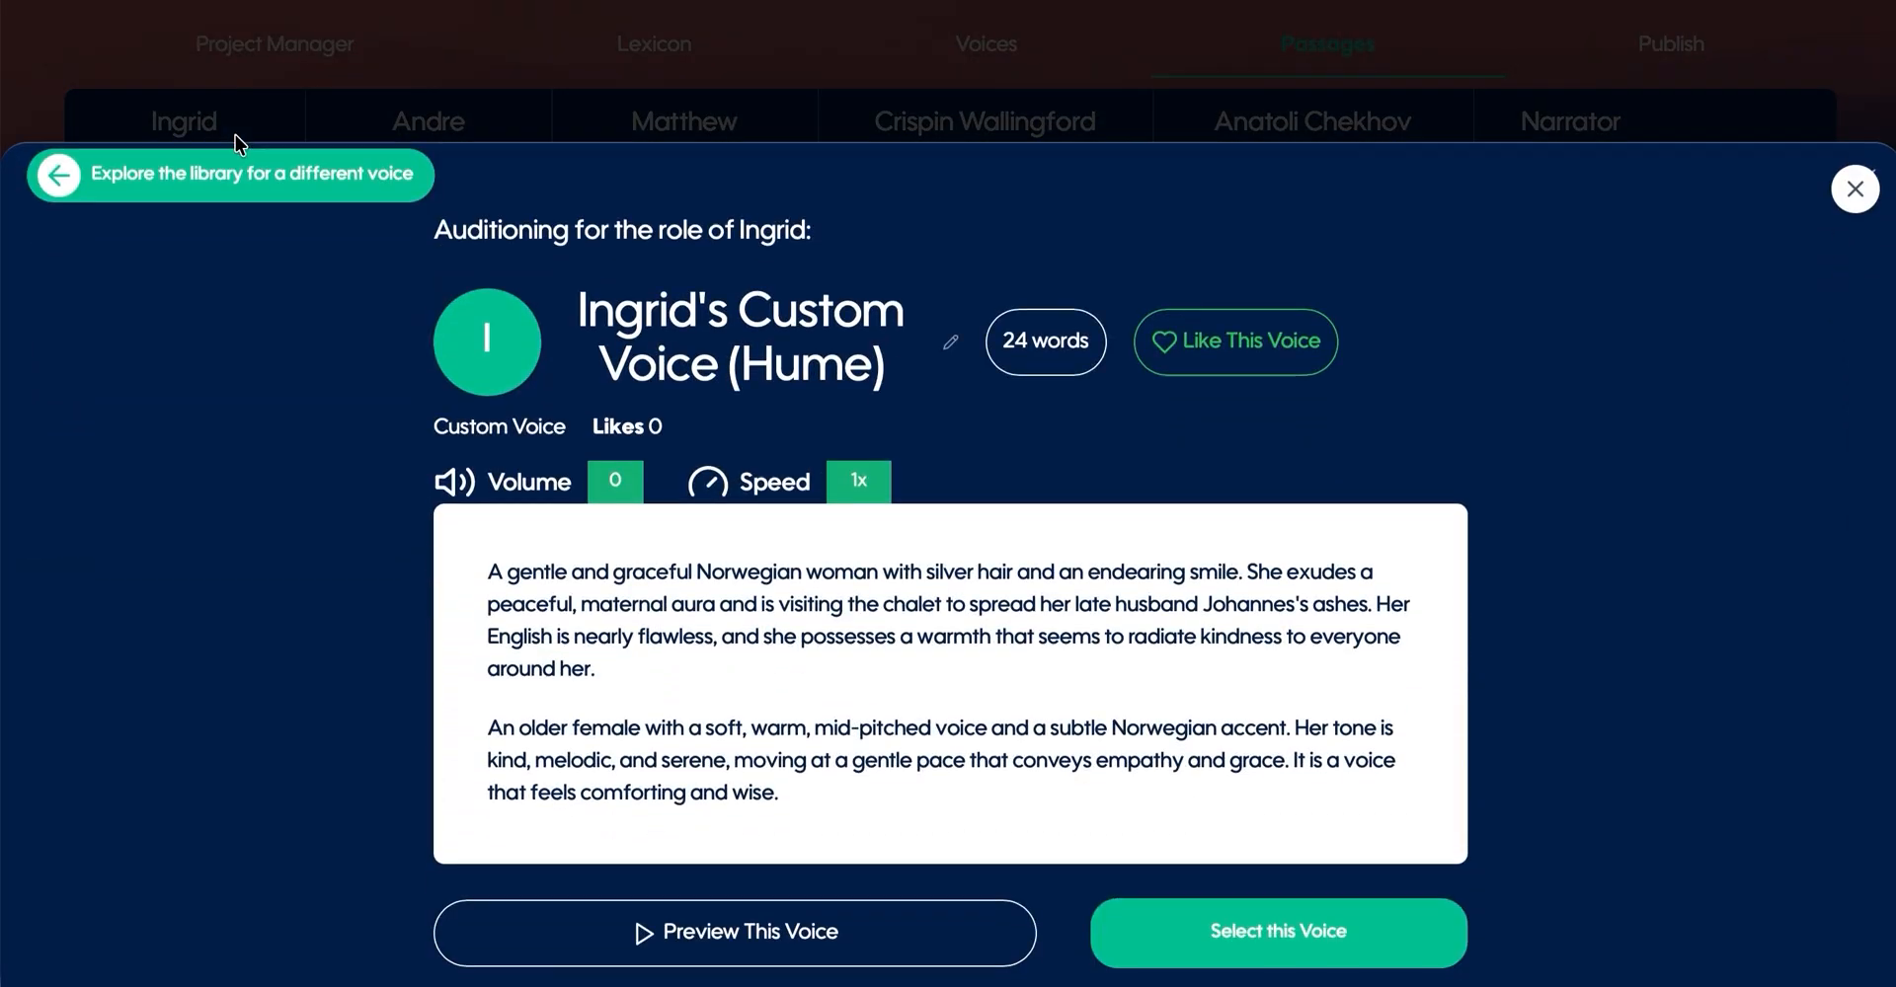
{"action": "left_click", "coordinate": [237, 166]}
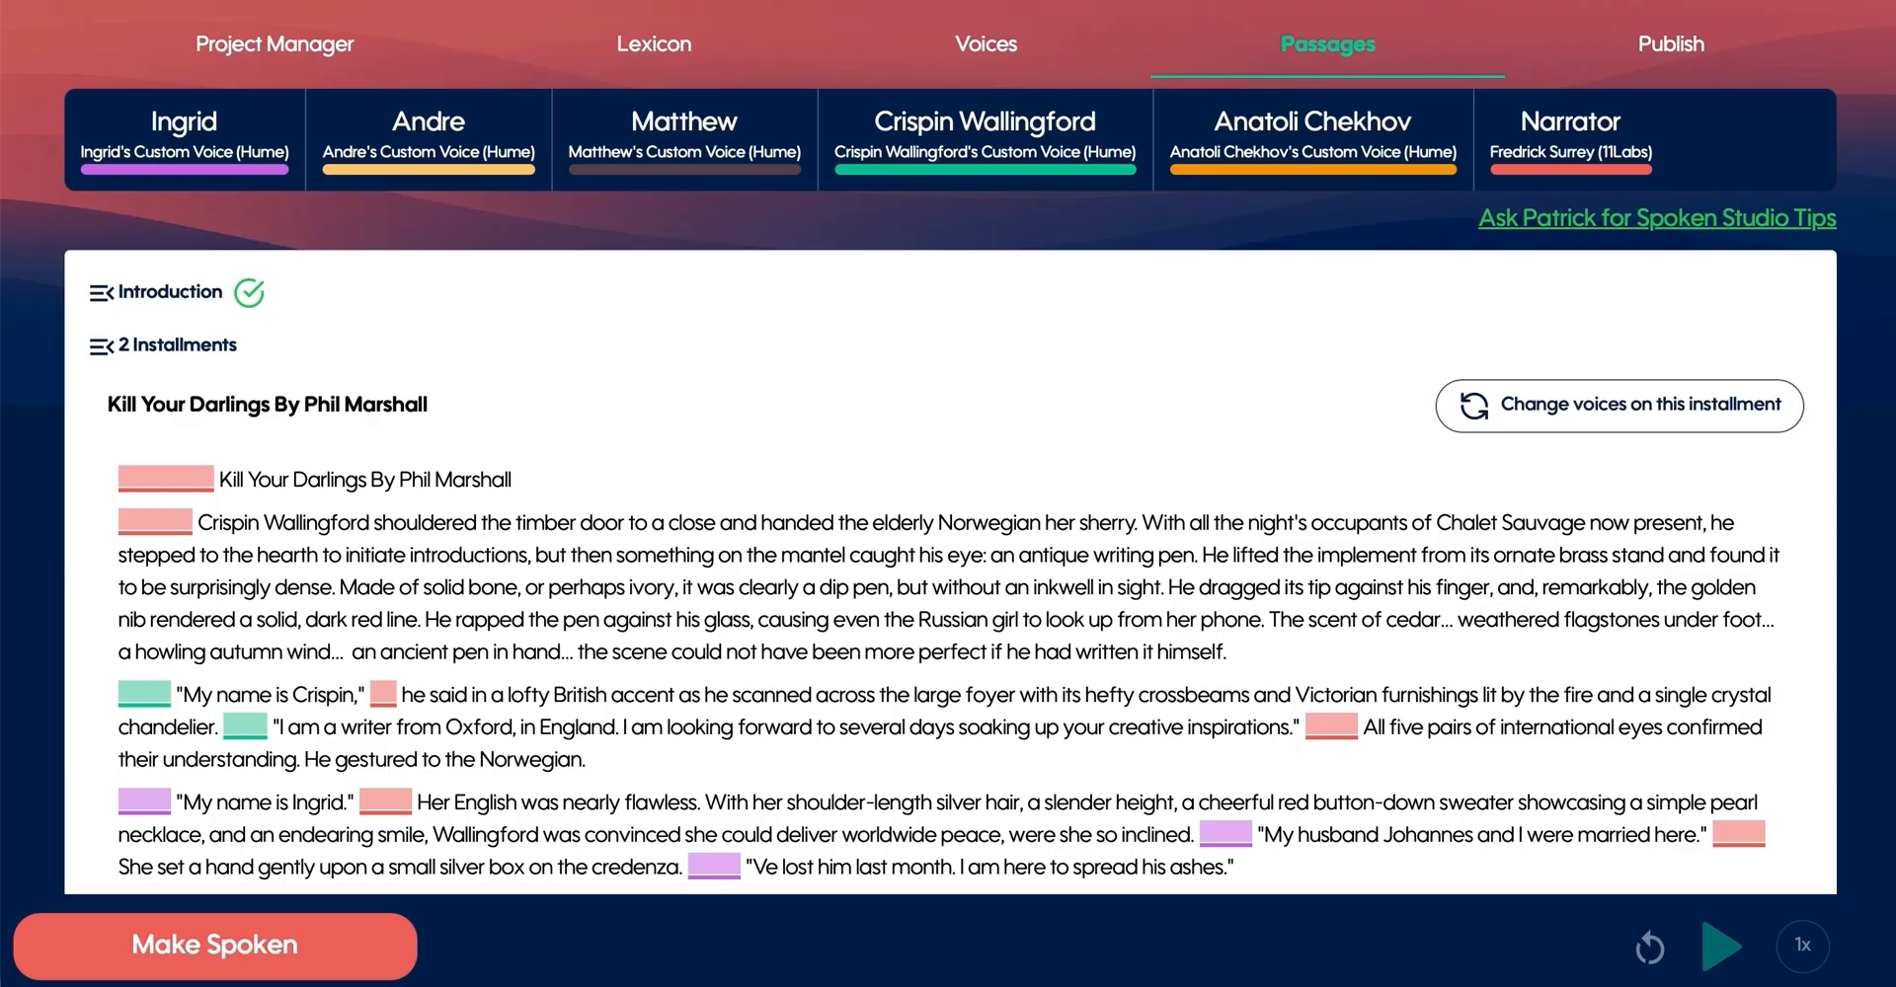
- Lengthen the pause before the title line slightly, and shorten the pauses before "My name is Crispin," and "I am a writer from Oxford"
{"action": "scroll", "coordinate": [1187, 495], "scroll_direction": "down", "scroll_amount": 1}
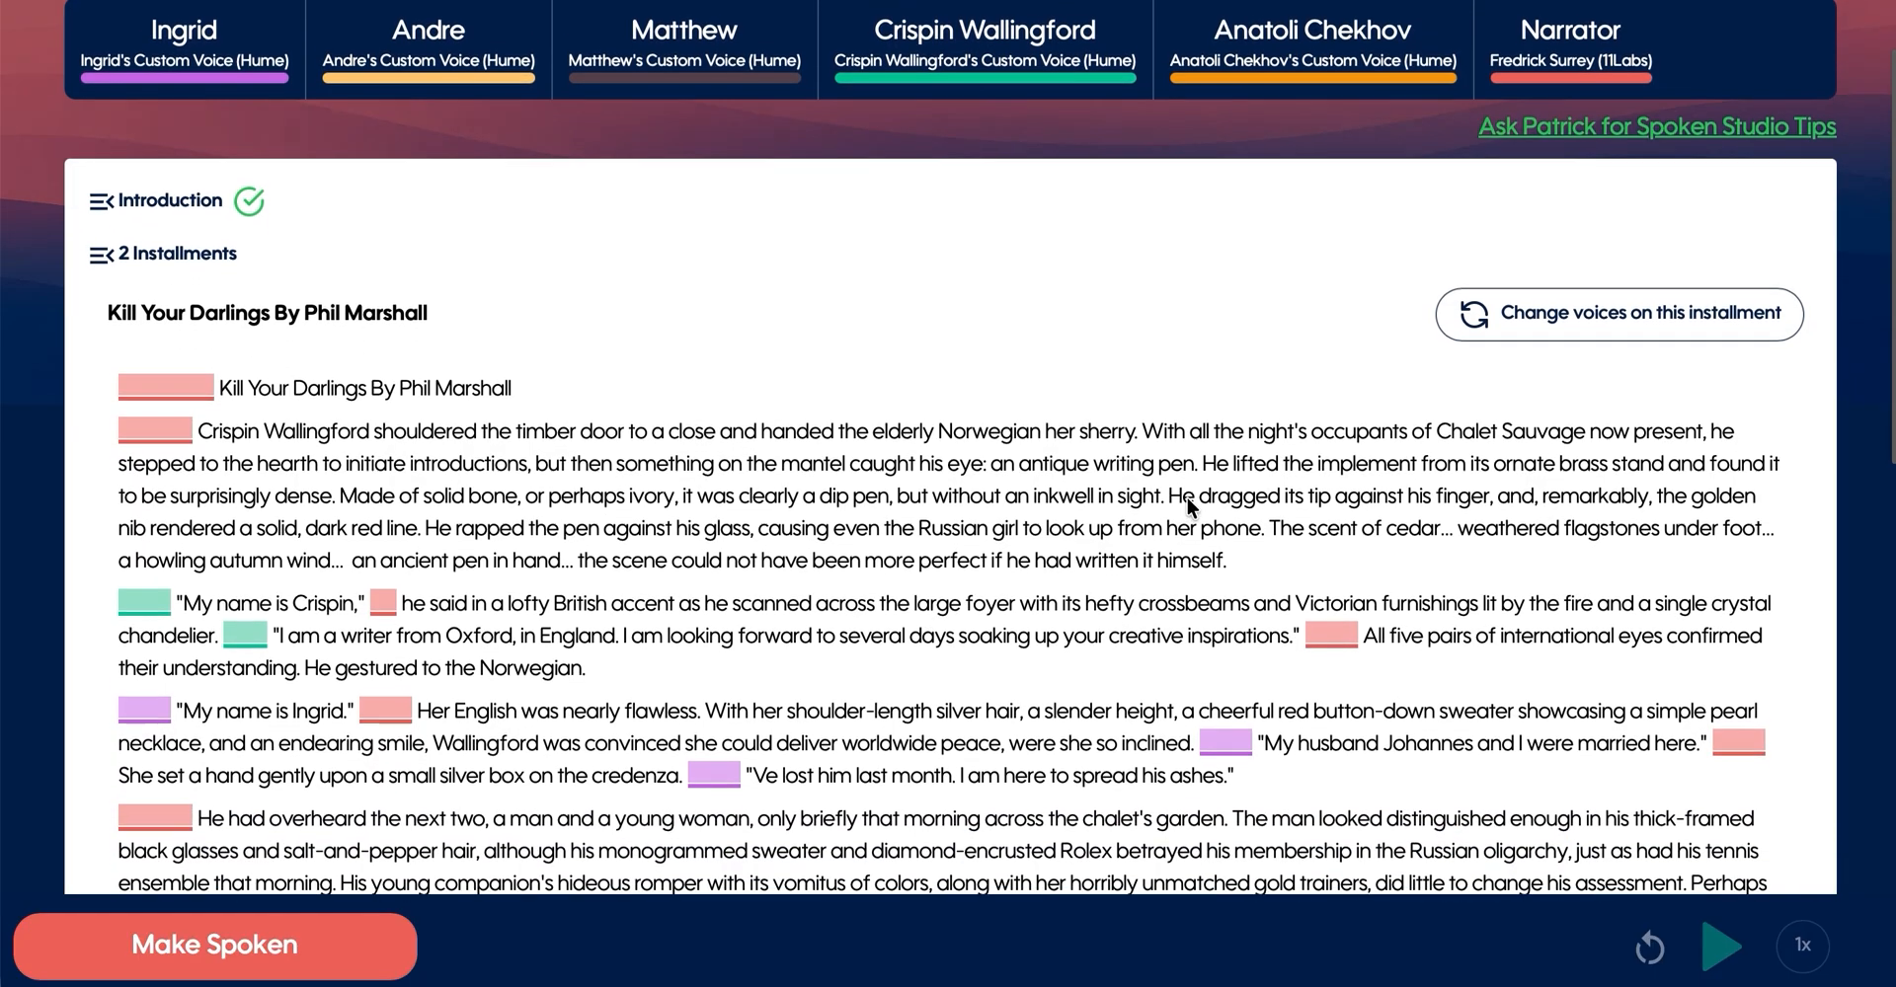
{"action": "scroll", "coordinate": [1188, 506], "scroll_direction": "down", "scroll_amount": 1}
{"action": "scroll", "coordinate": [1188, 506], "scroll_direction": "up", "scroll_amount": 3}
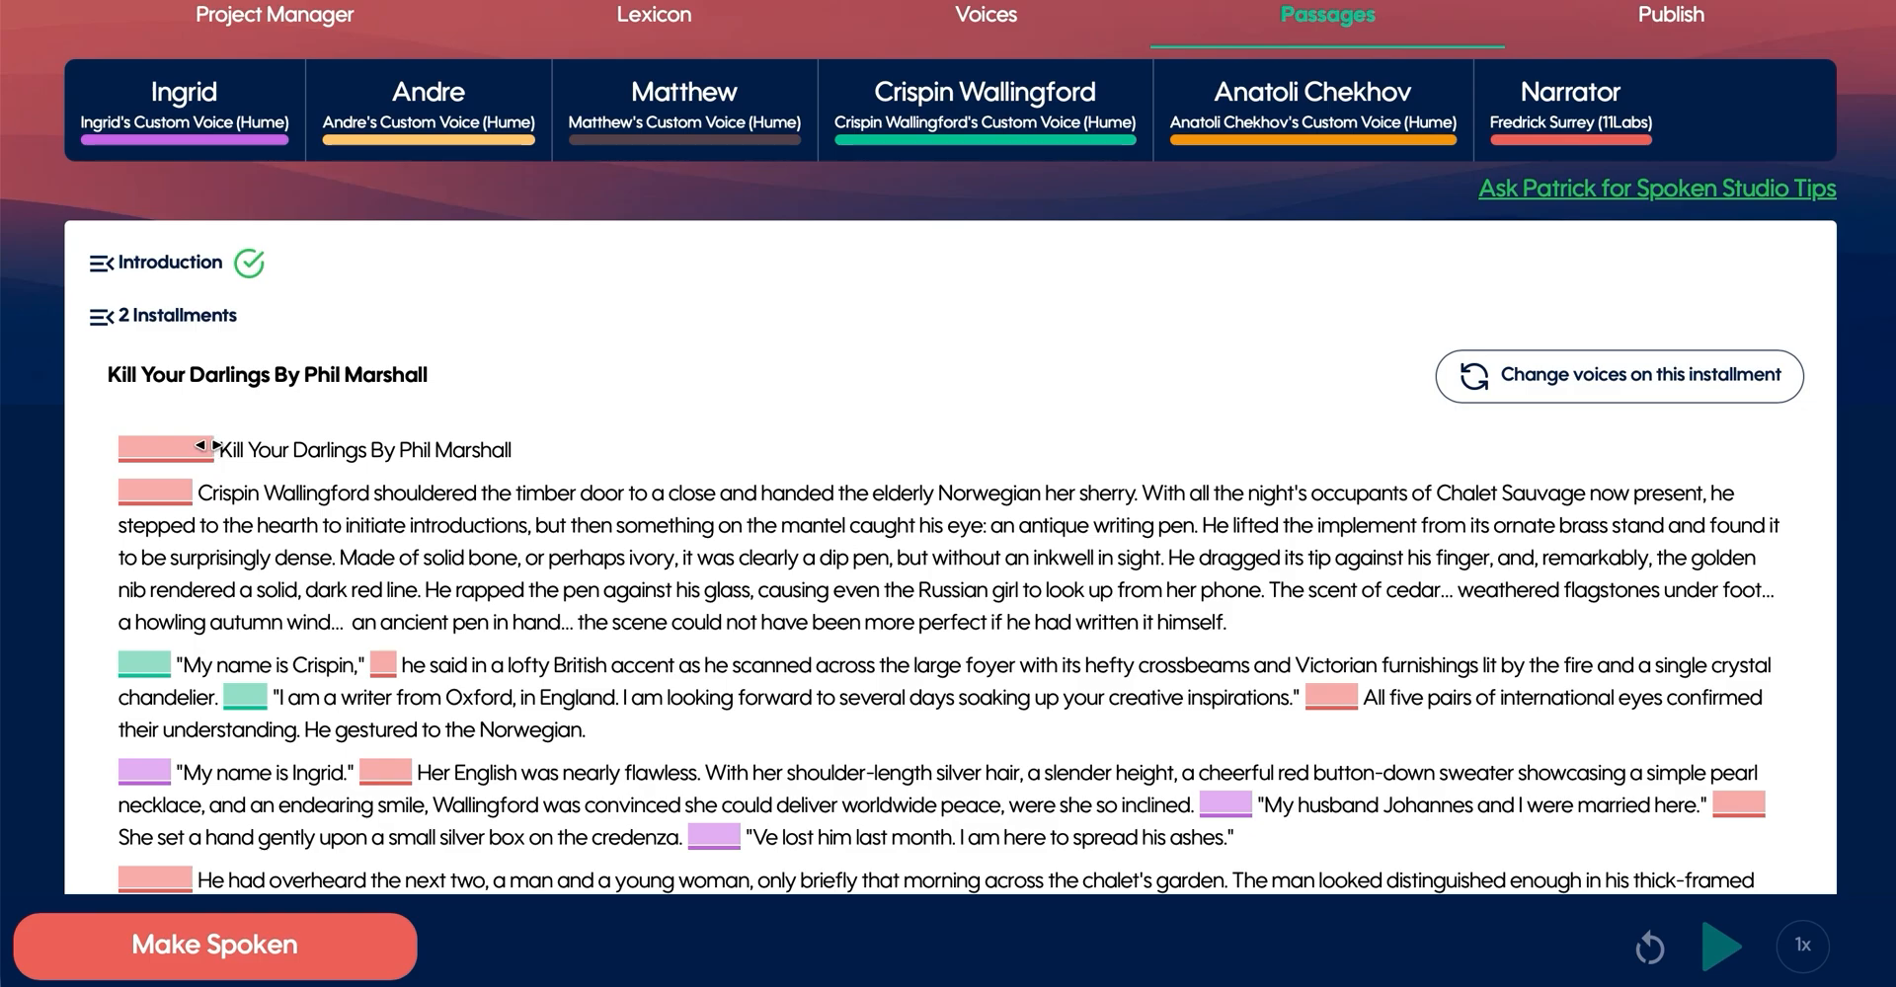
{"action": "mouse_move", "coordinate": [207, 445]}
{"action": "left_mouse_down"}
{"action": "mouse_move", "coordinate": [151, 464]}
{"action": "mouse_move", "coordinate": [209, 455]}
{"action": "left_mouse_up"}
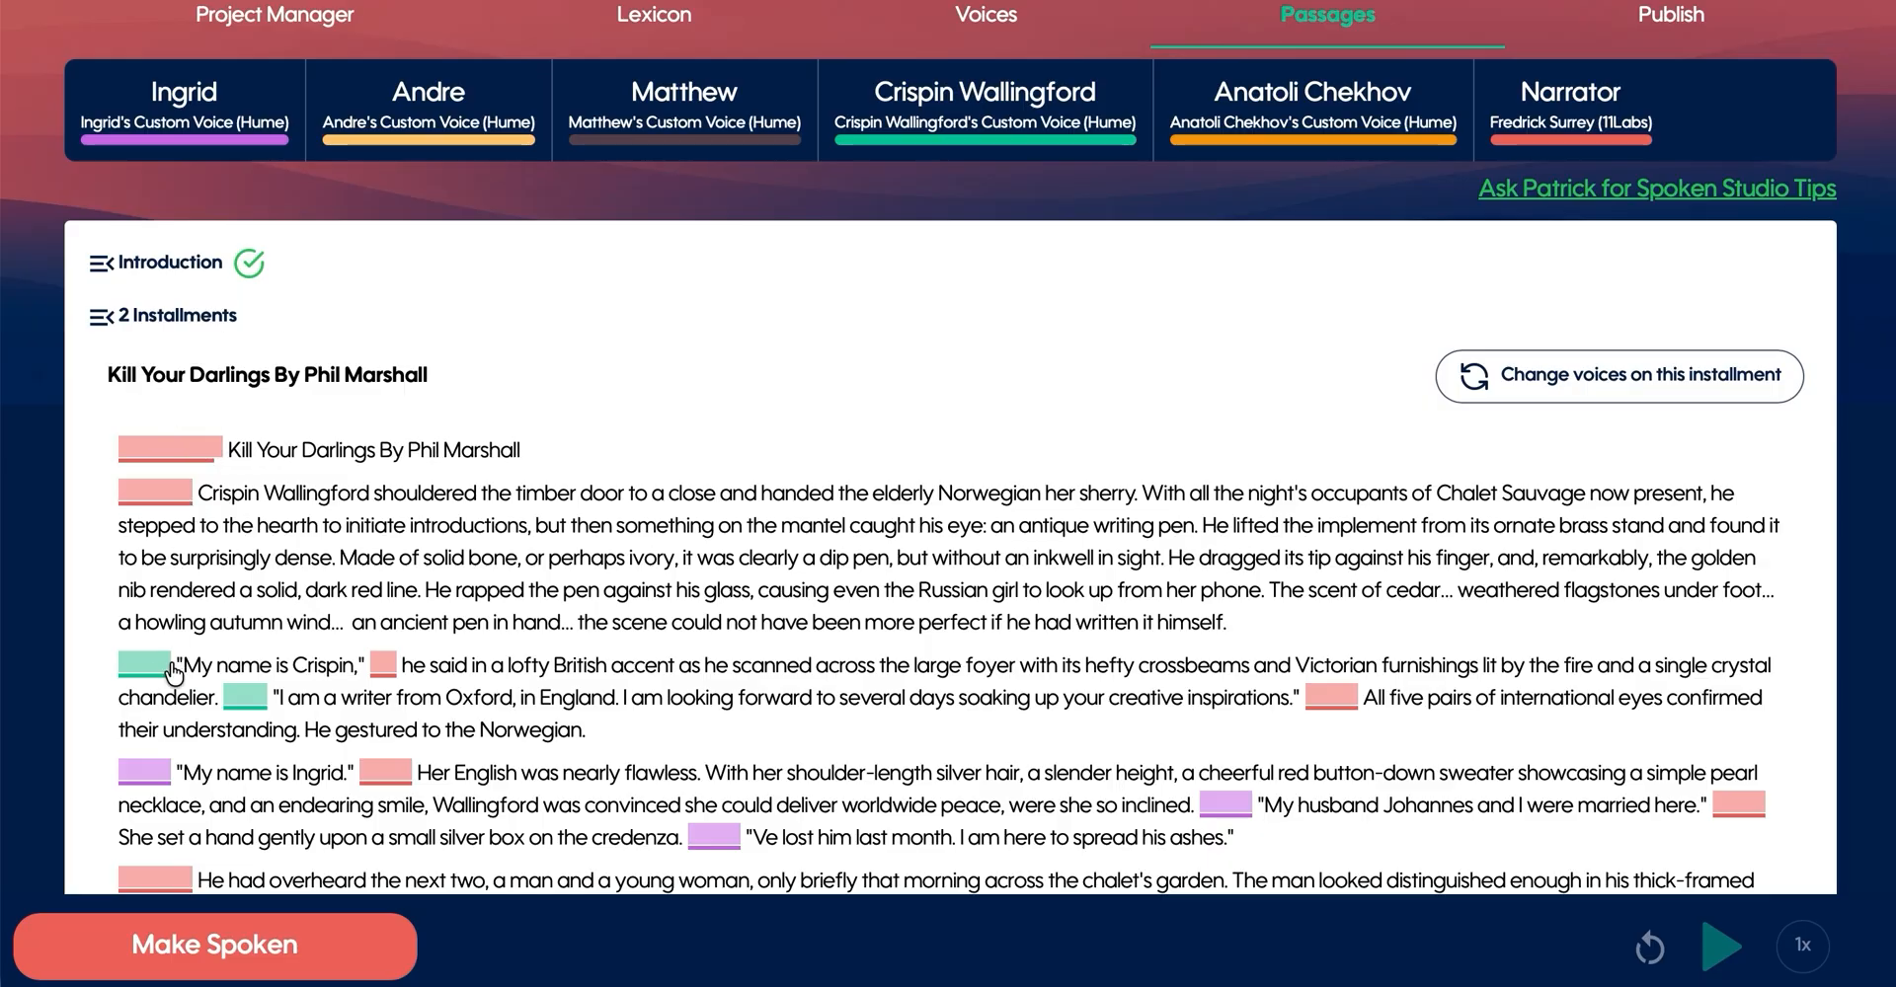
{"action": "left_click_drag", "start_coordinate": [161, 666], "coordinate": [130, 684]}
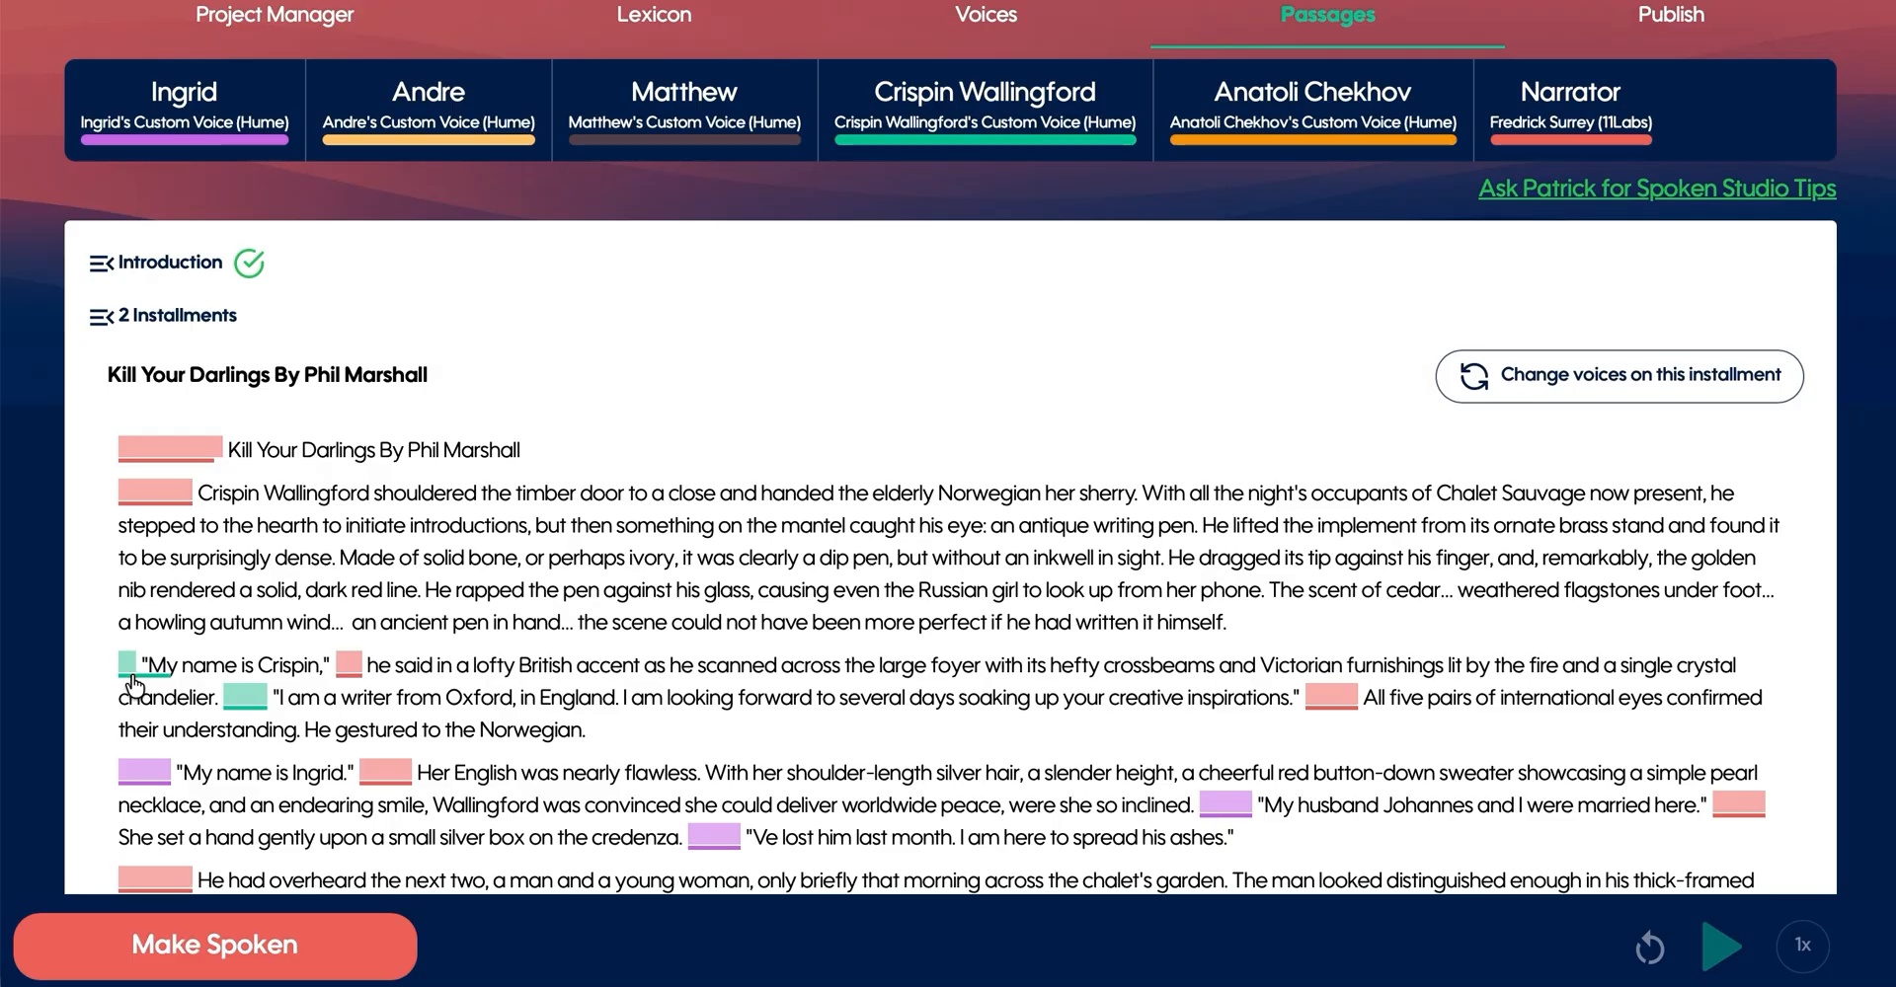
{"action": "left_click_drag", "start_coordinate": [249, 684], "coordinate": [235, 701]}
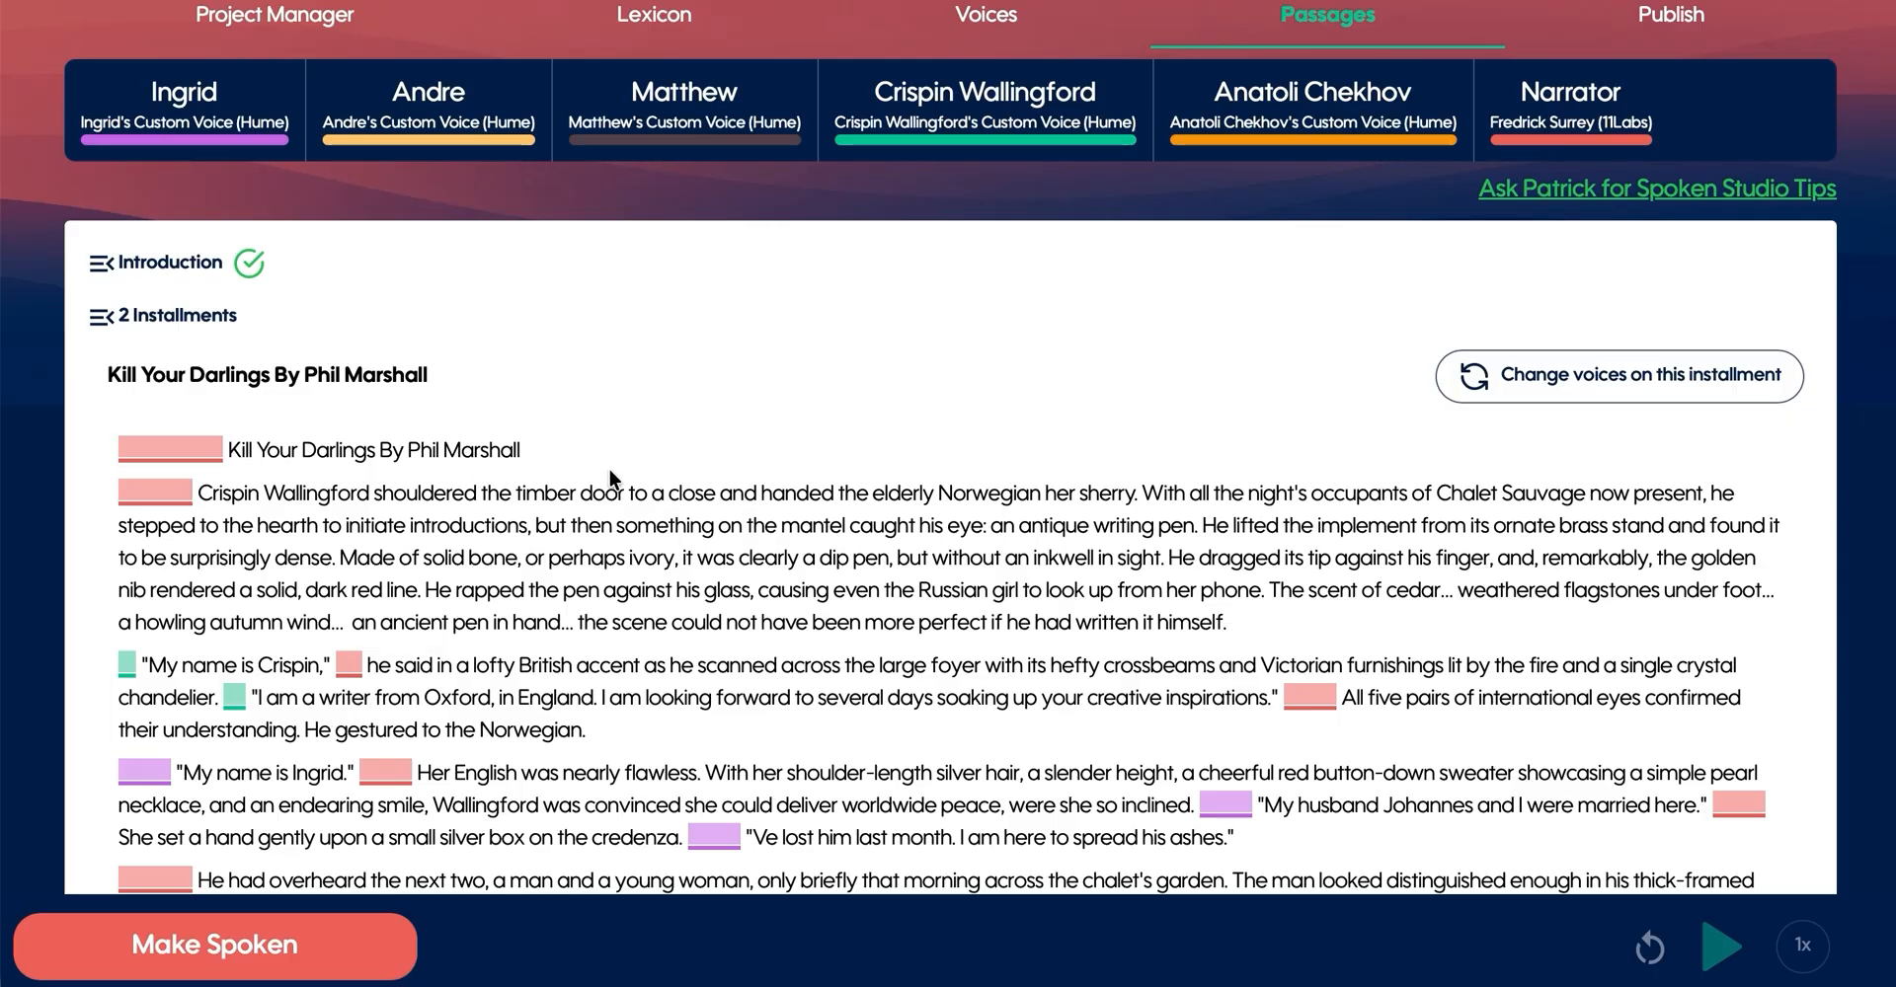
- Open the "My name is Crispin," passage for editing, and review its cursor tips and the available character assignments
{"action": "scroll", "coordinate": [806, 509], "scroll_direction": "down", "scroll_amount": 2}
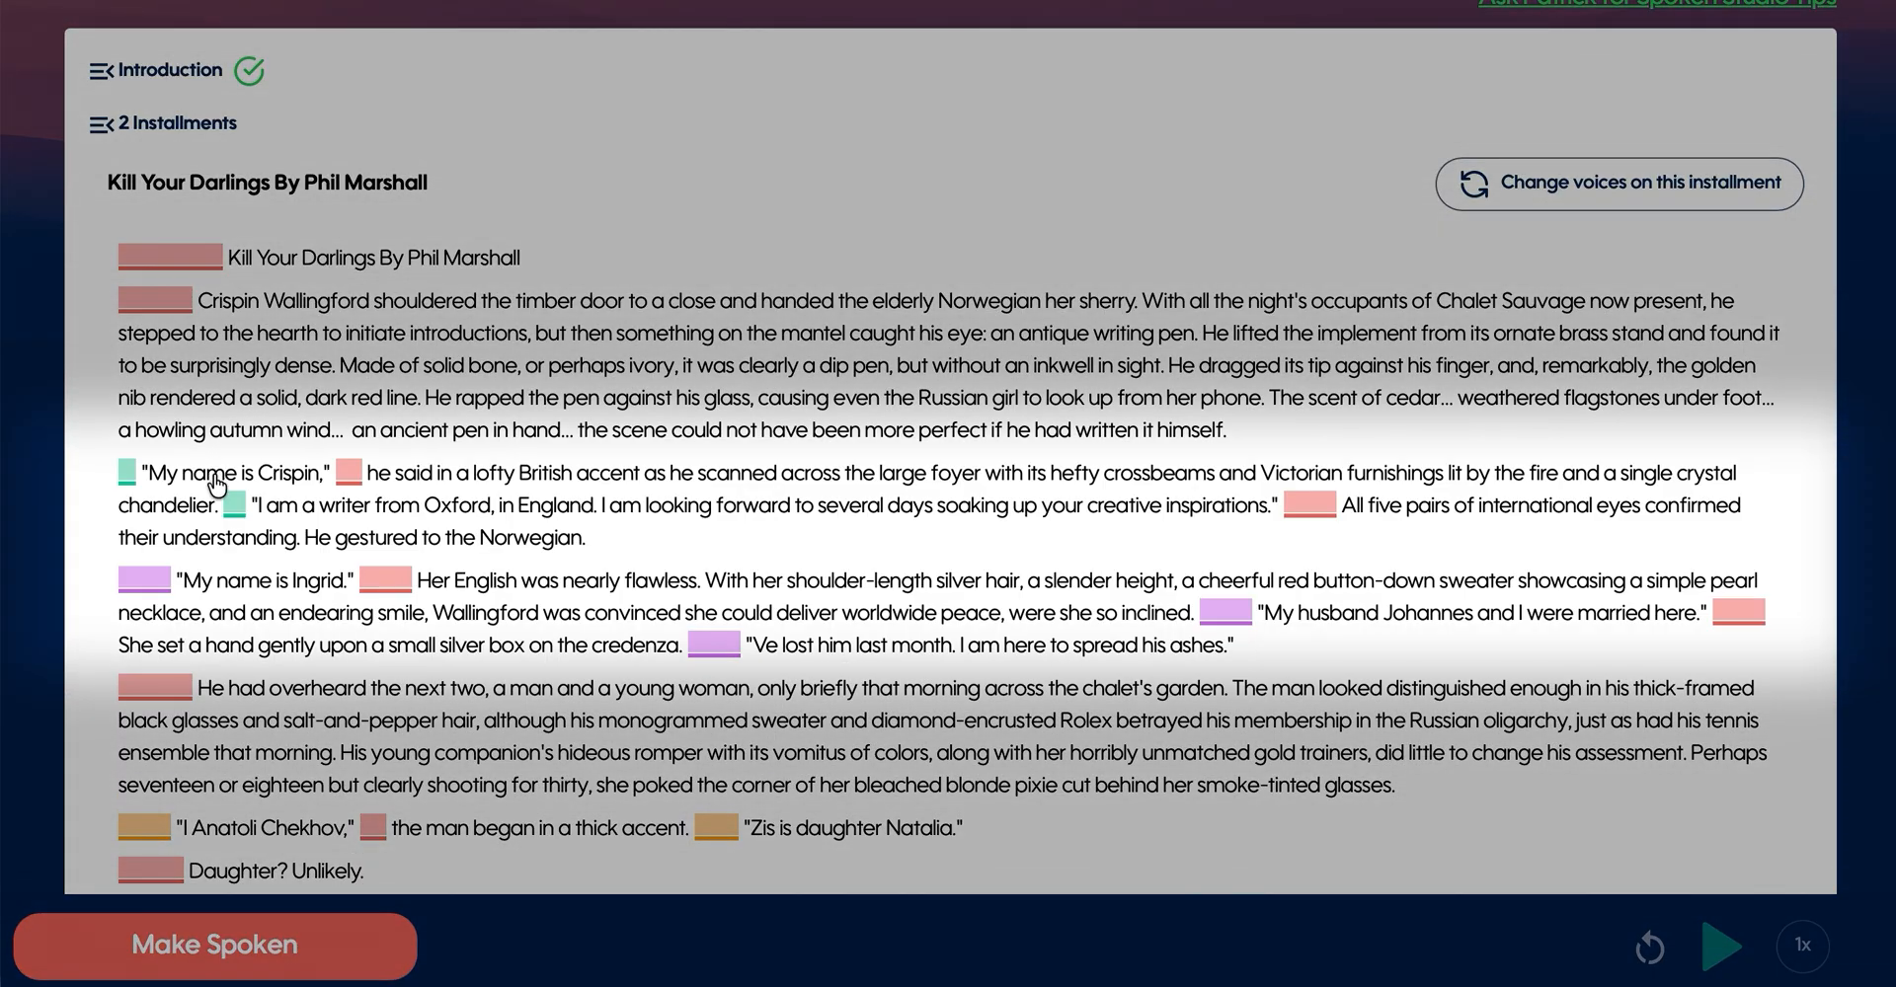
{"action": "left_click", "coordinate": [217, 484]}
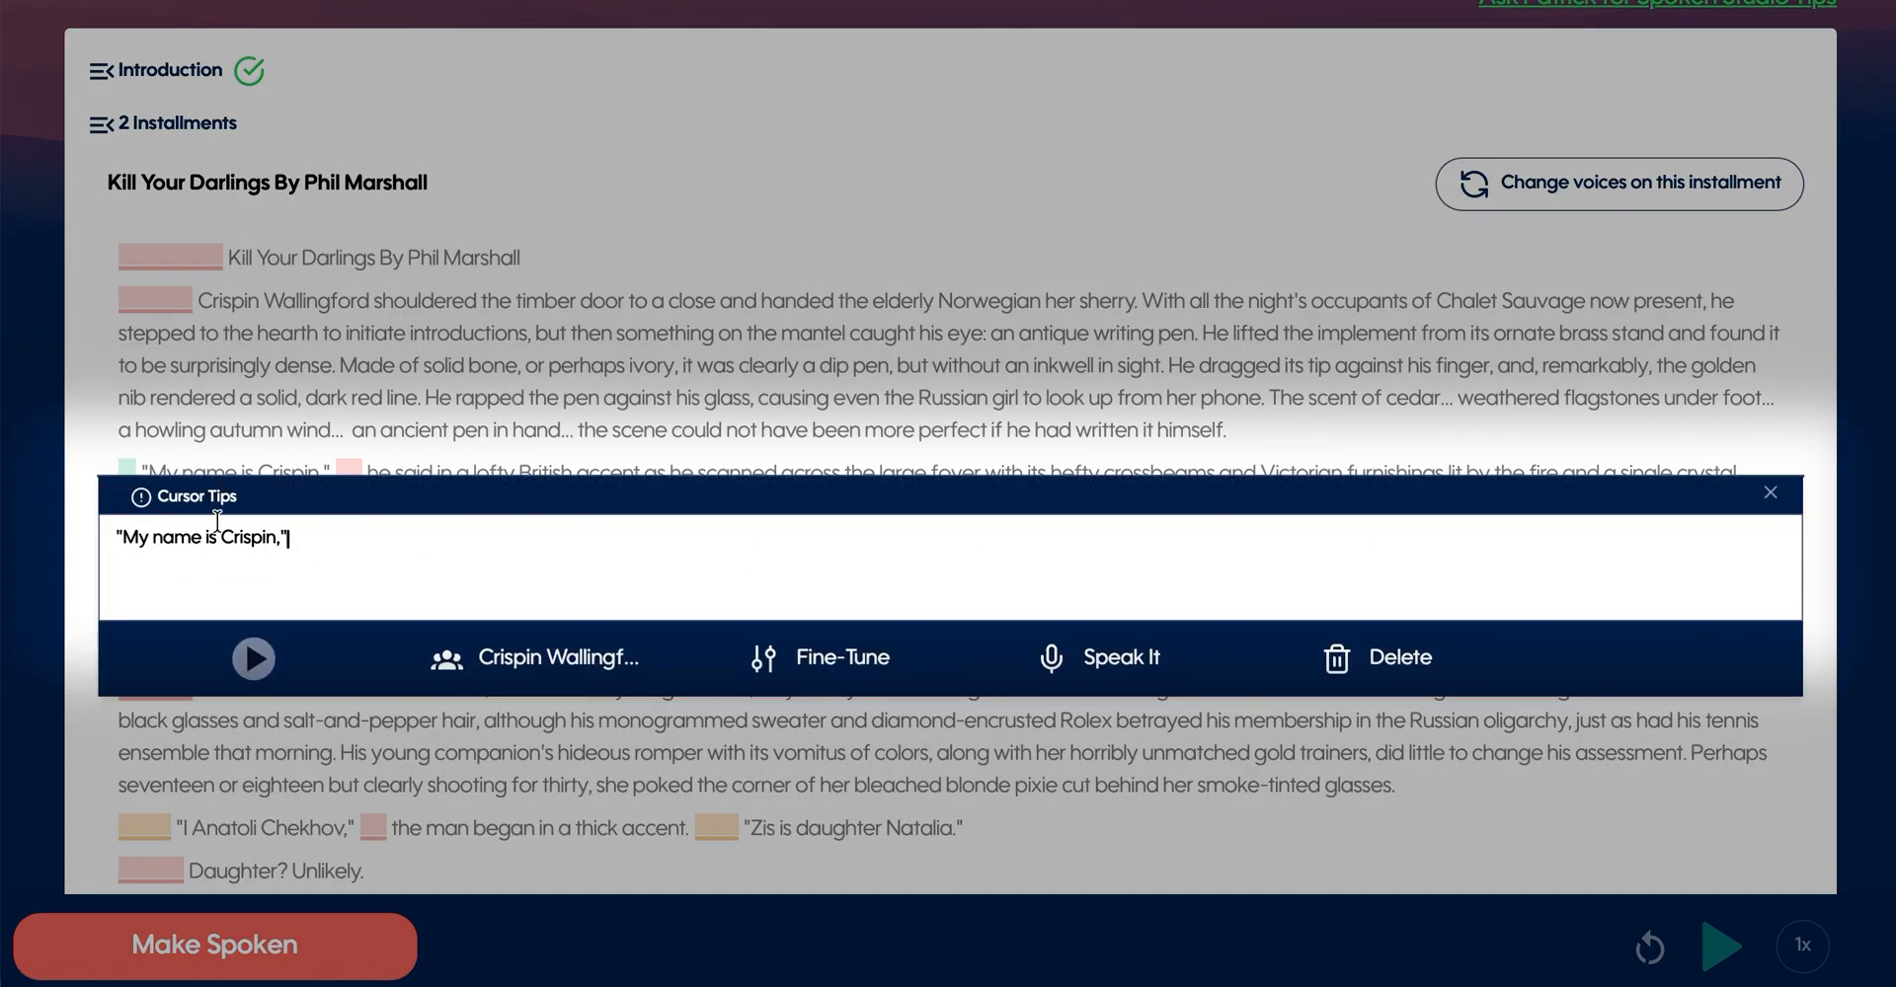
{"action": "left_click", "coordinate": [197, 495]}
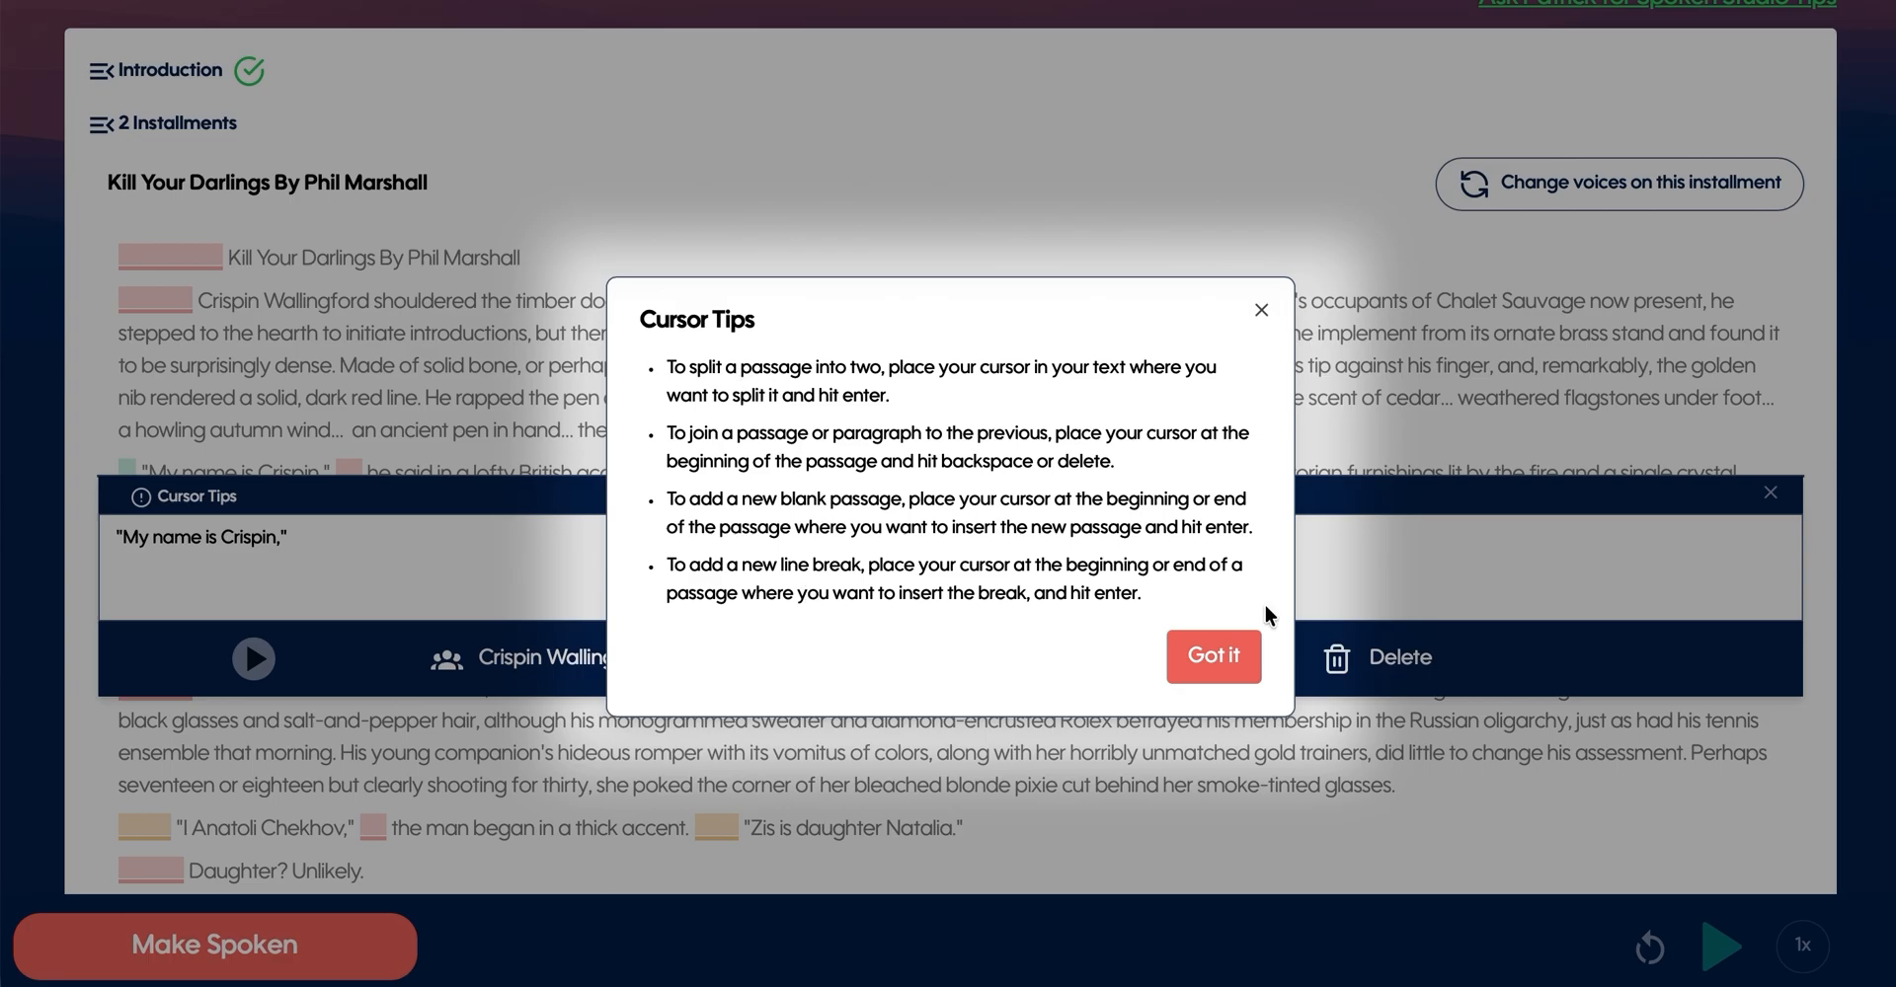
{"action": "left_click", "coordinate": [1198, 654]}
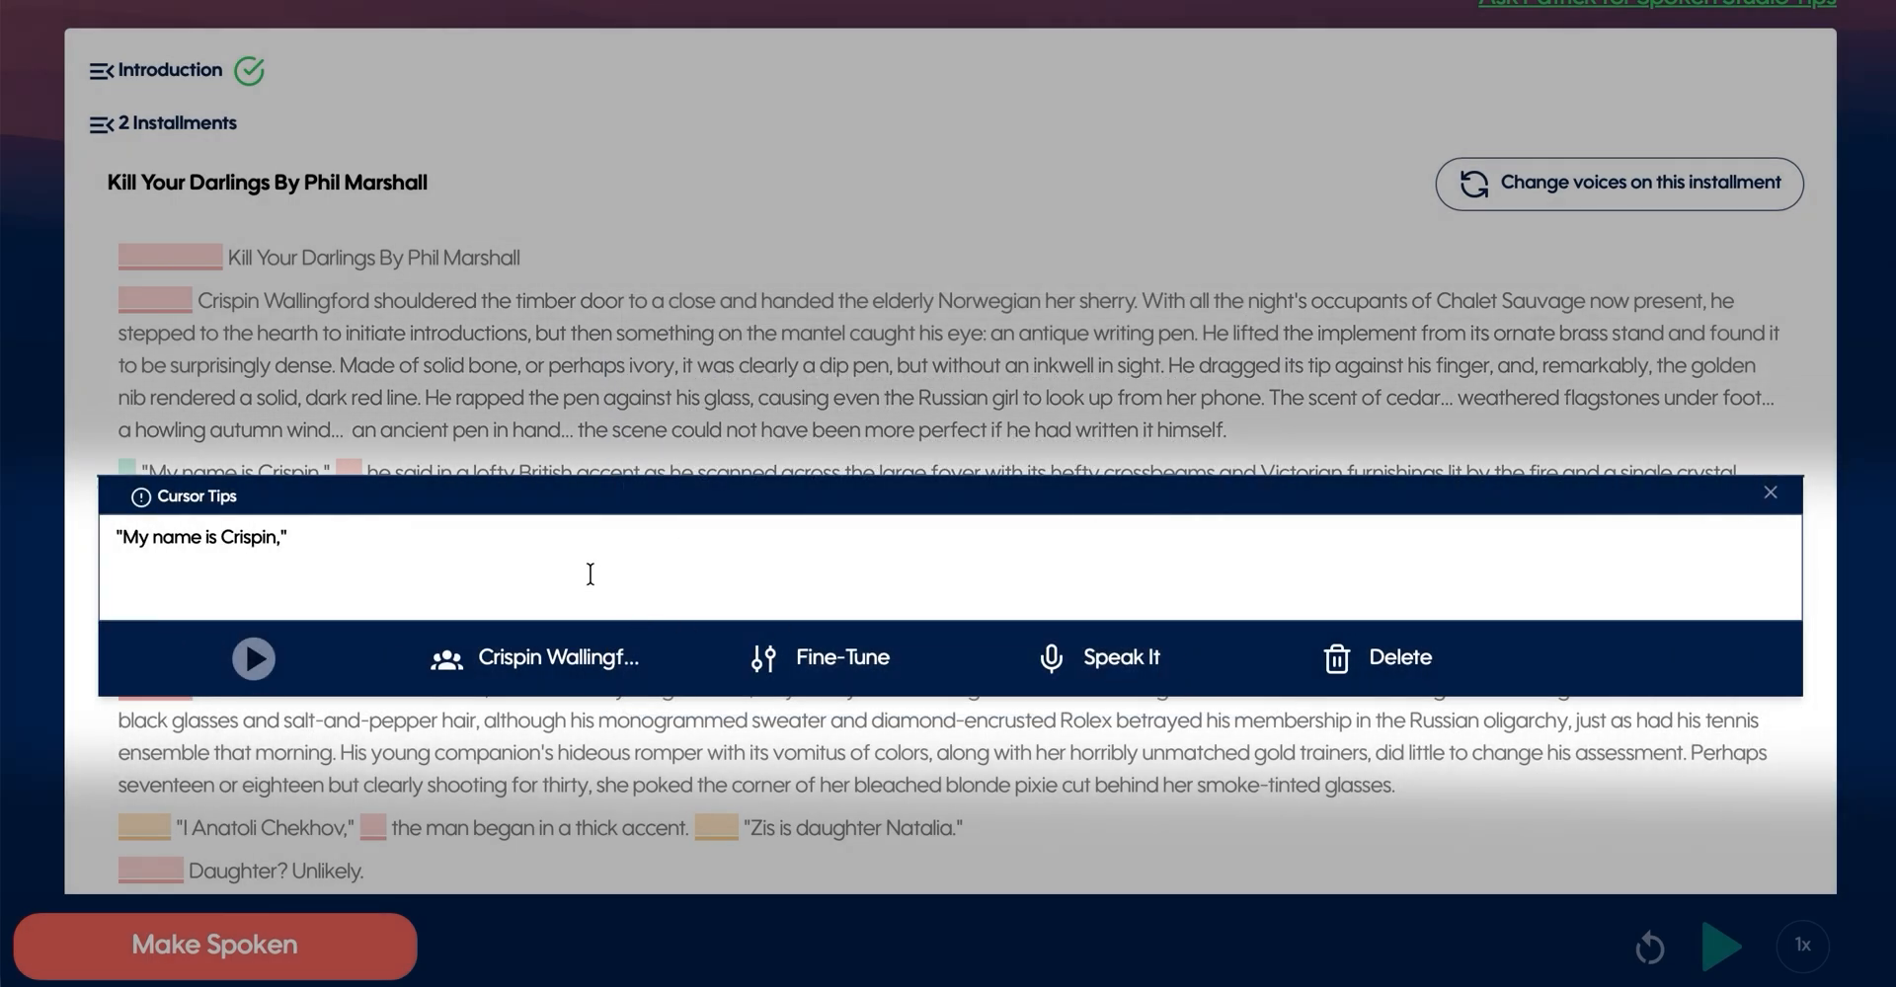
{"action": "left_click", "coordinate": [541, 652]}
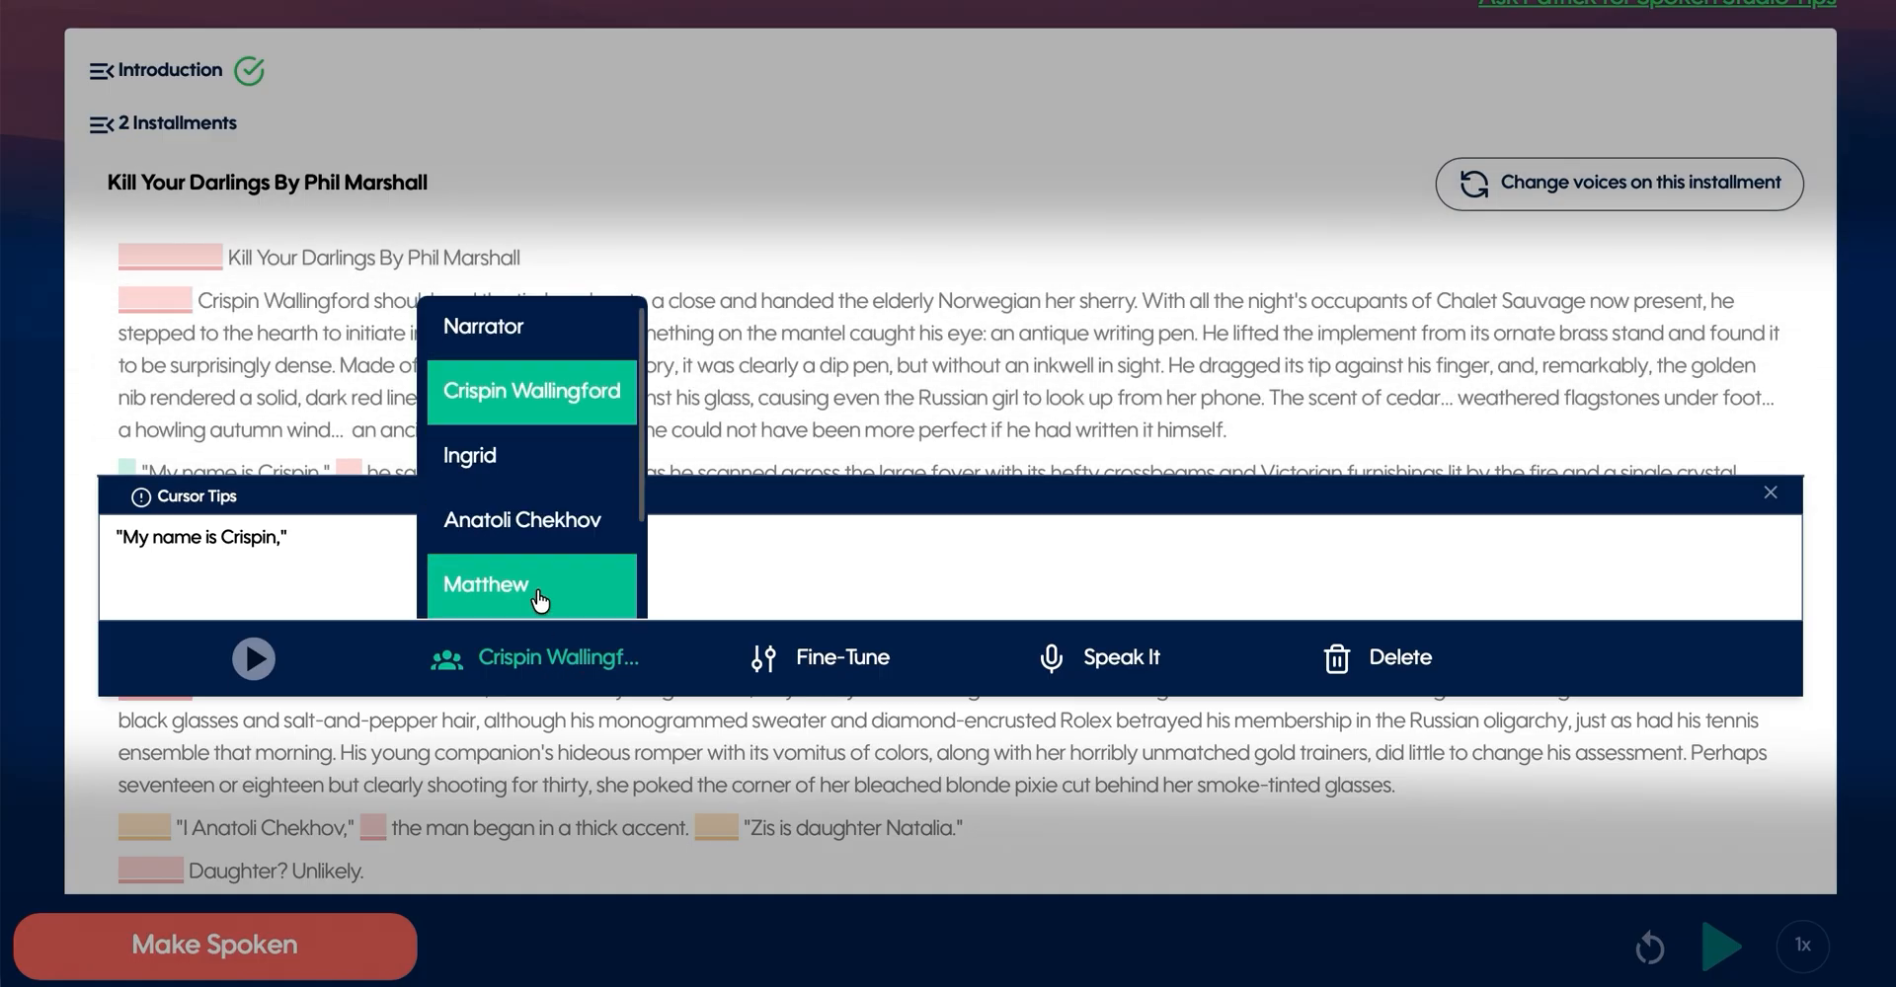
{"action": "left_click", "coordinate": [578, 668]}
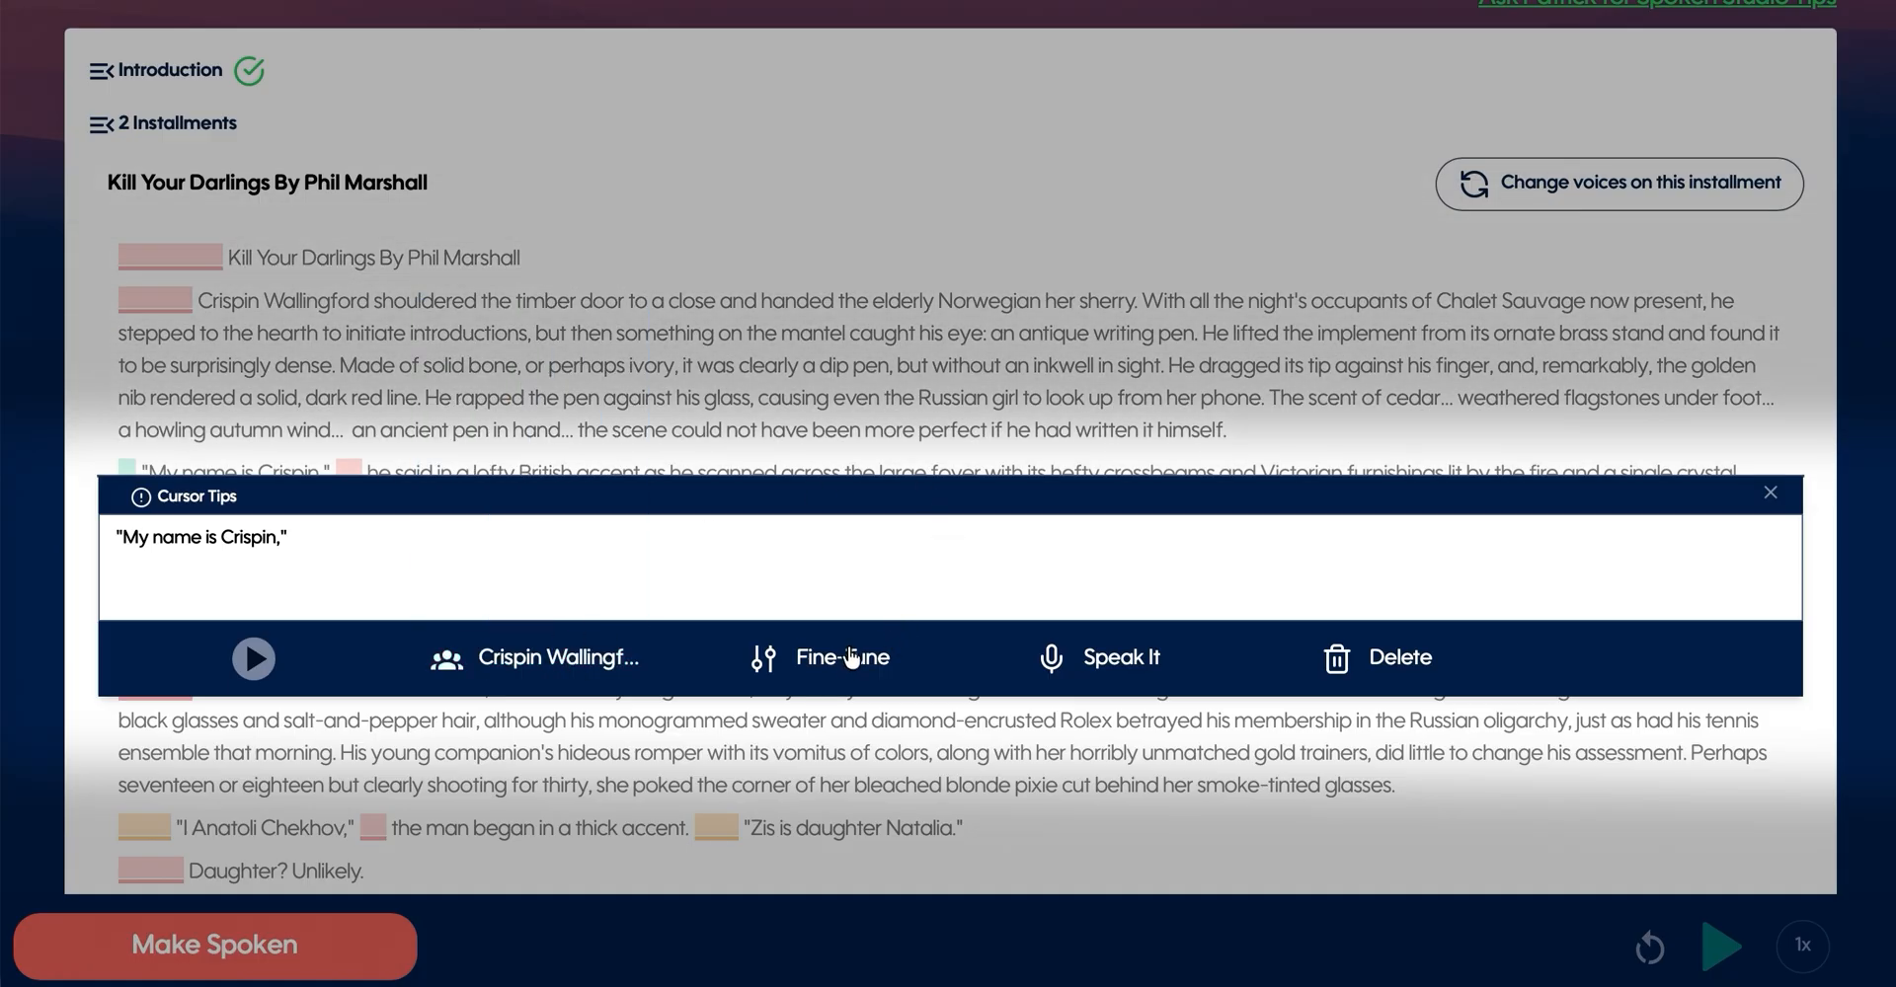
- Fine-tune the "My name is Crispin," passage with volume +10 and speed 0.9x
{"action": "left_click", "coordinate": [844, 661]}
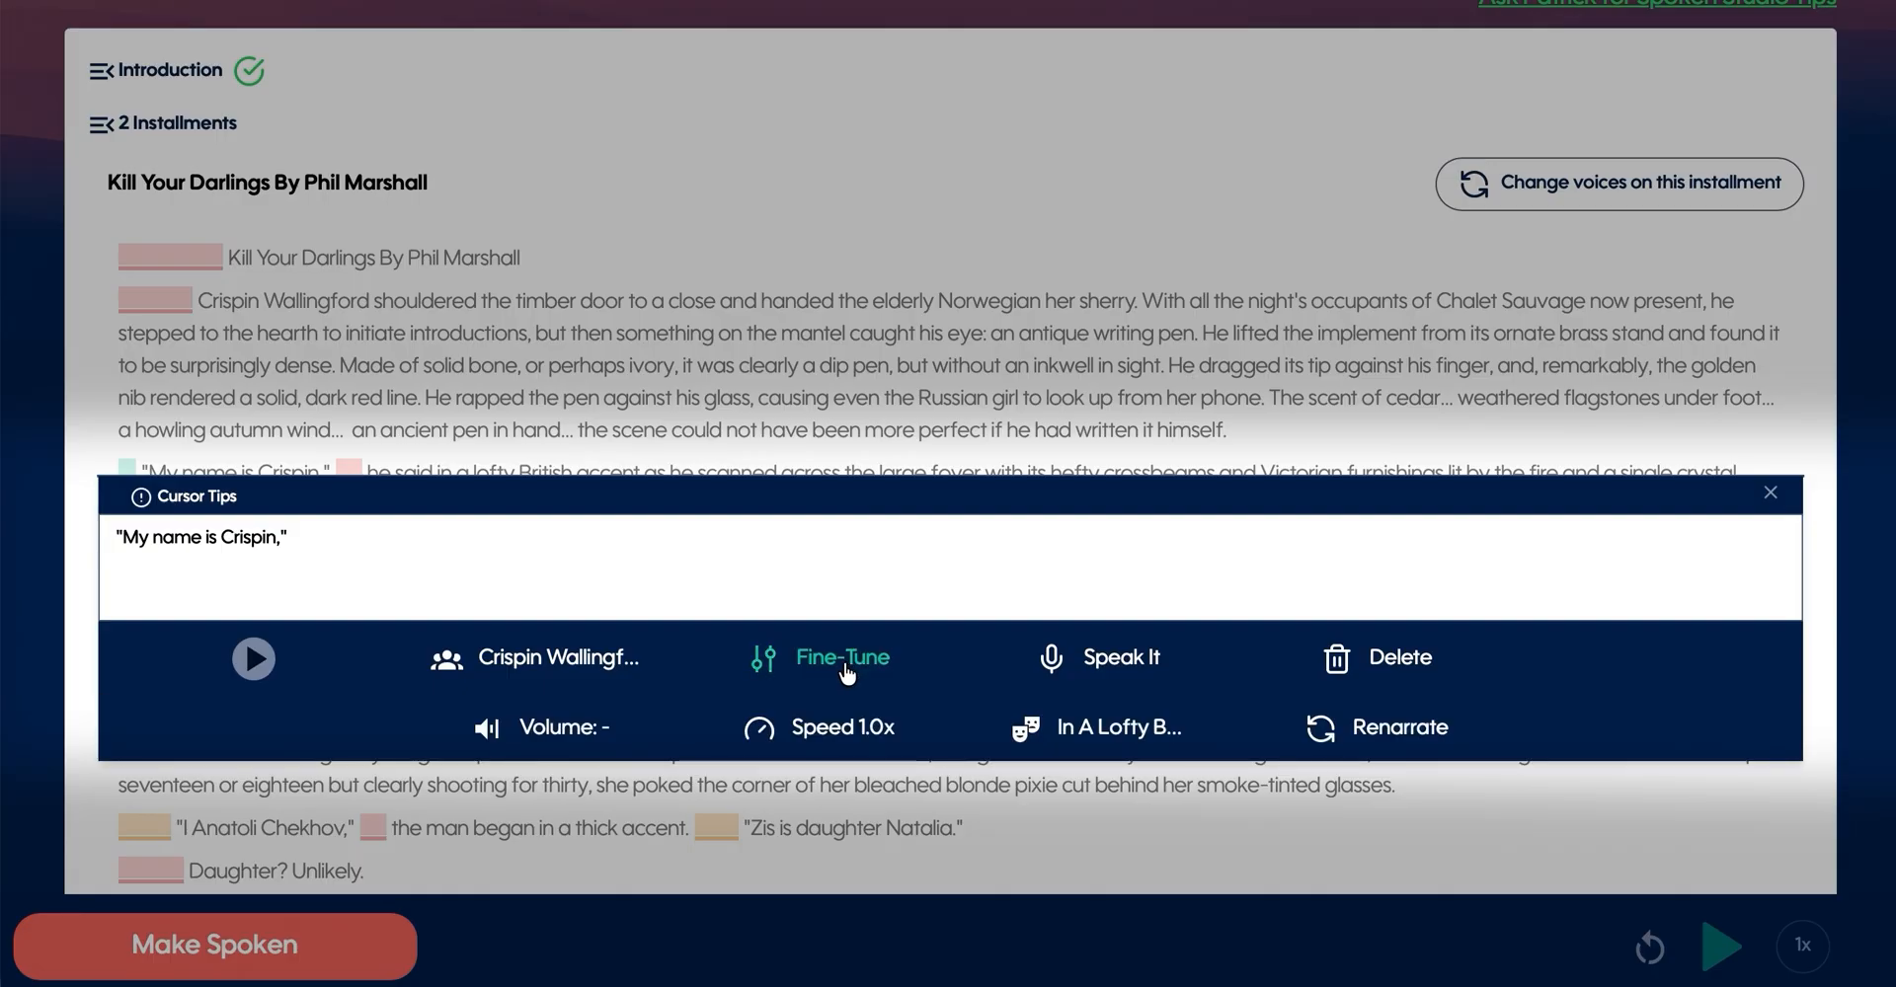
{"action": "left_click", "coordinate": [560, 731]}
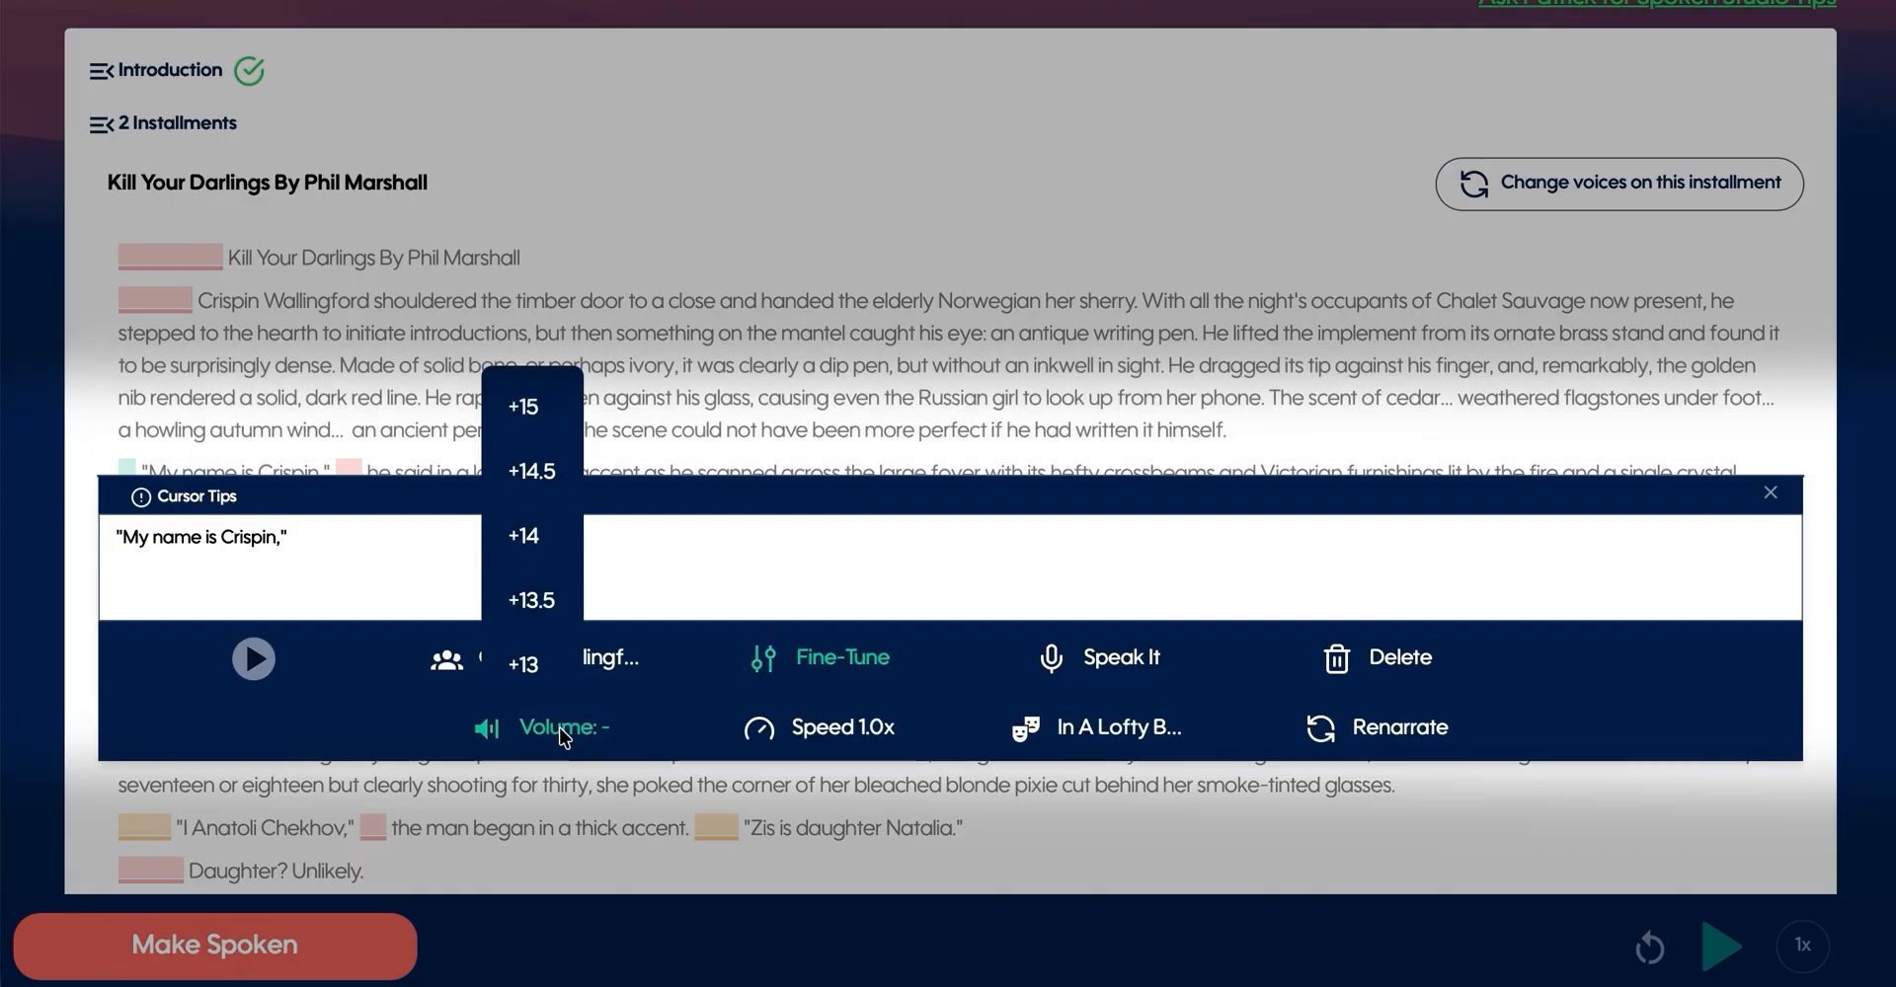
{"action": "scroll", "coordinate": [550, 507], "scroll_direction": "down", "scroll_amount": 5}
{"action": "left_click", "coordinate": [541, 507]}
{"action": "left_click", "coordinate": [854, 741]}
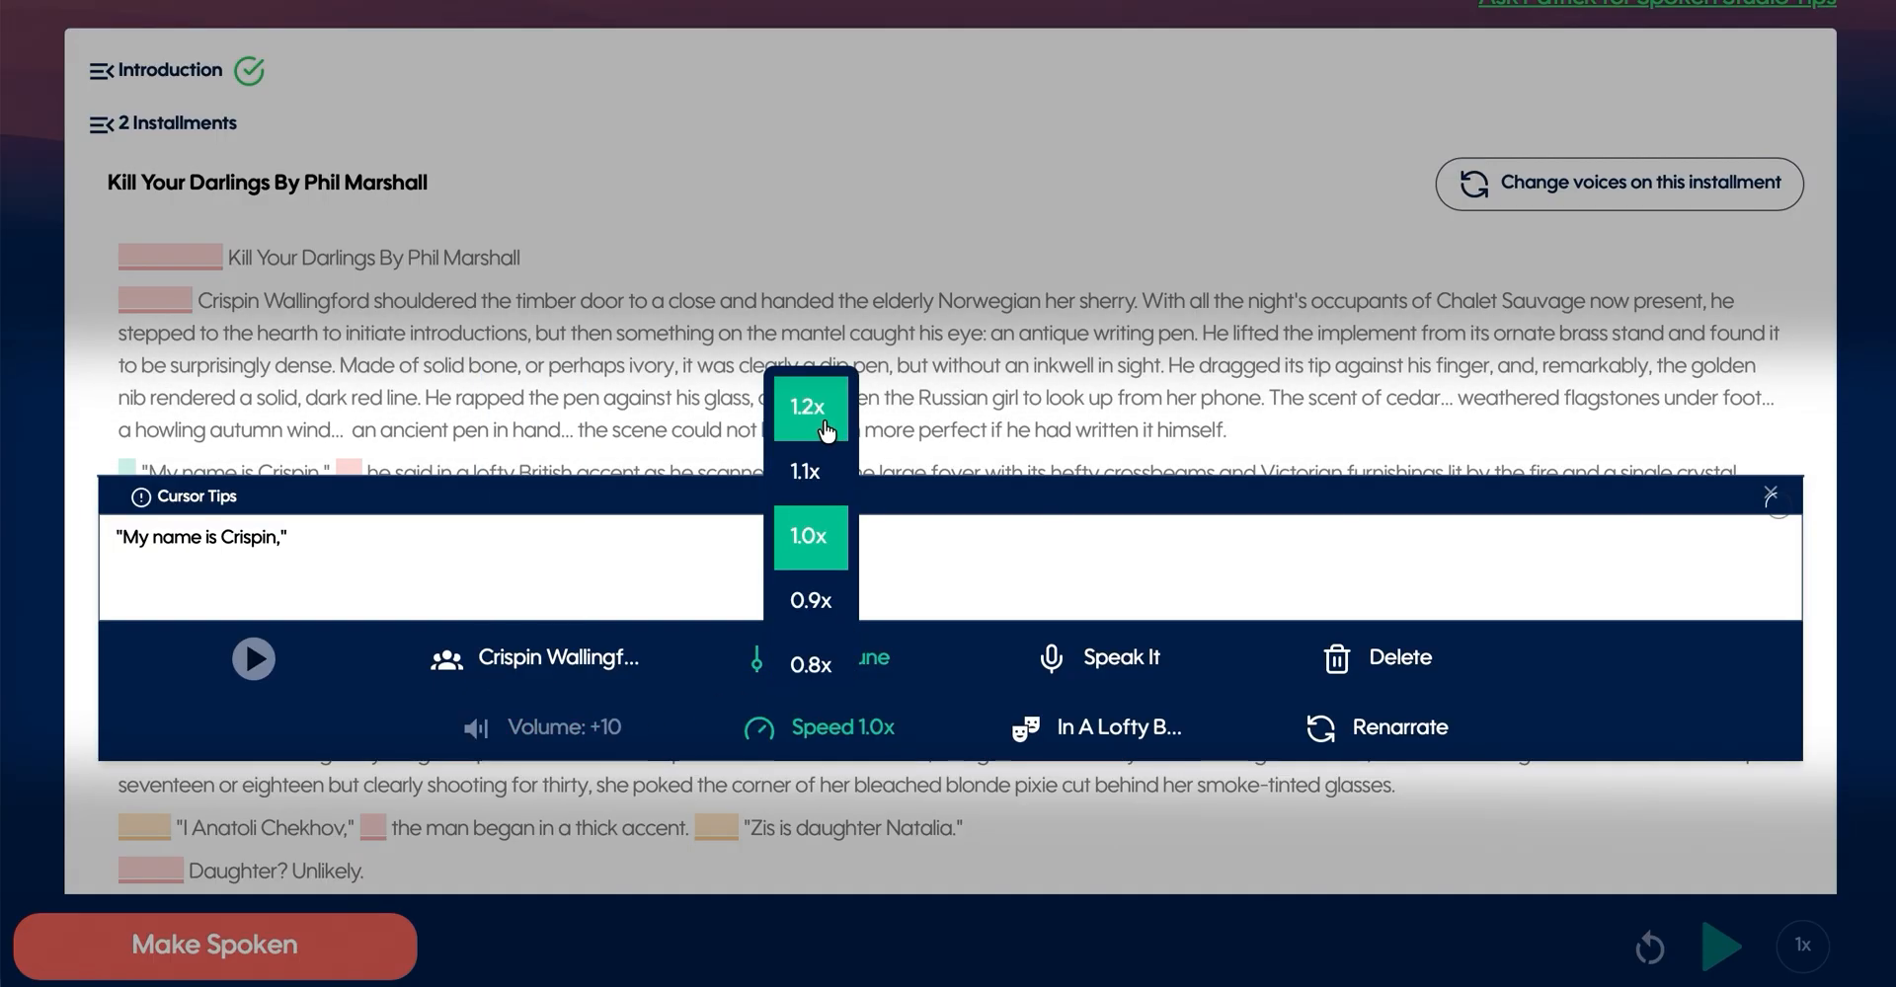
{"action": "left_click", "coordinate": [811, 600]}
- Add the emotion "Calm" to the "My name is Crispin," passage
{"action": "left_click", "coordinate": [1126, 735]}
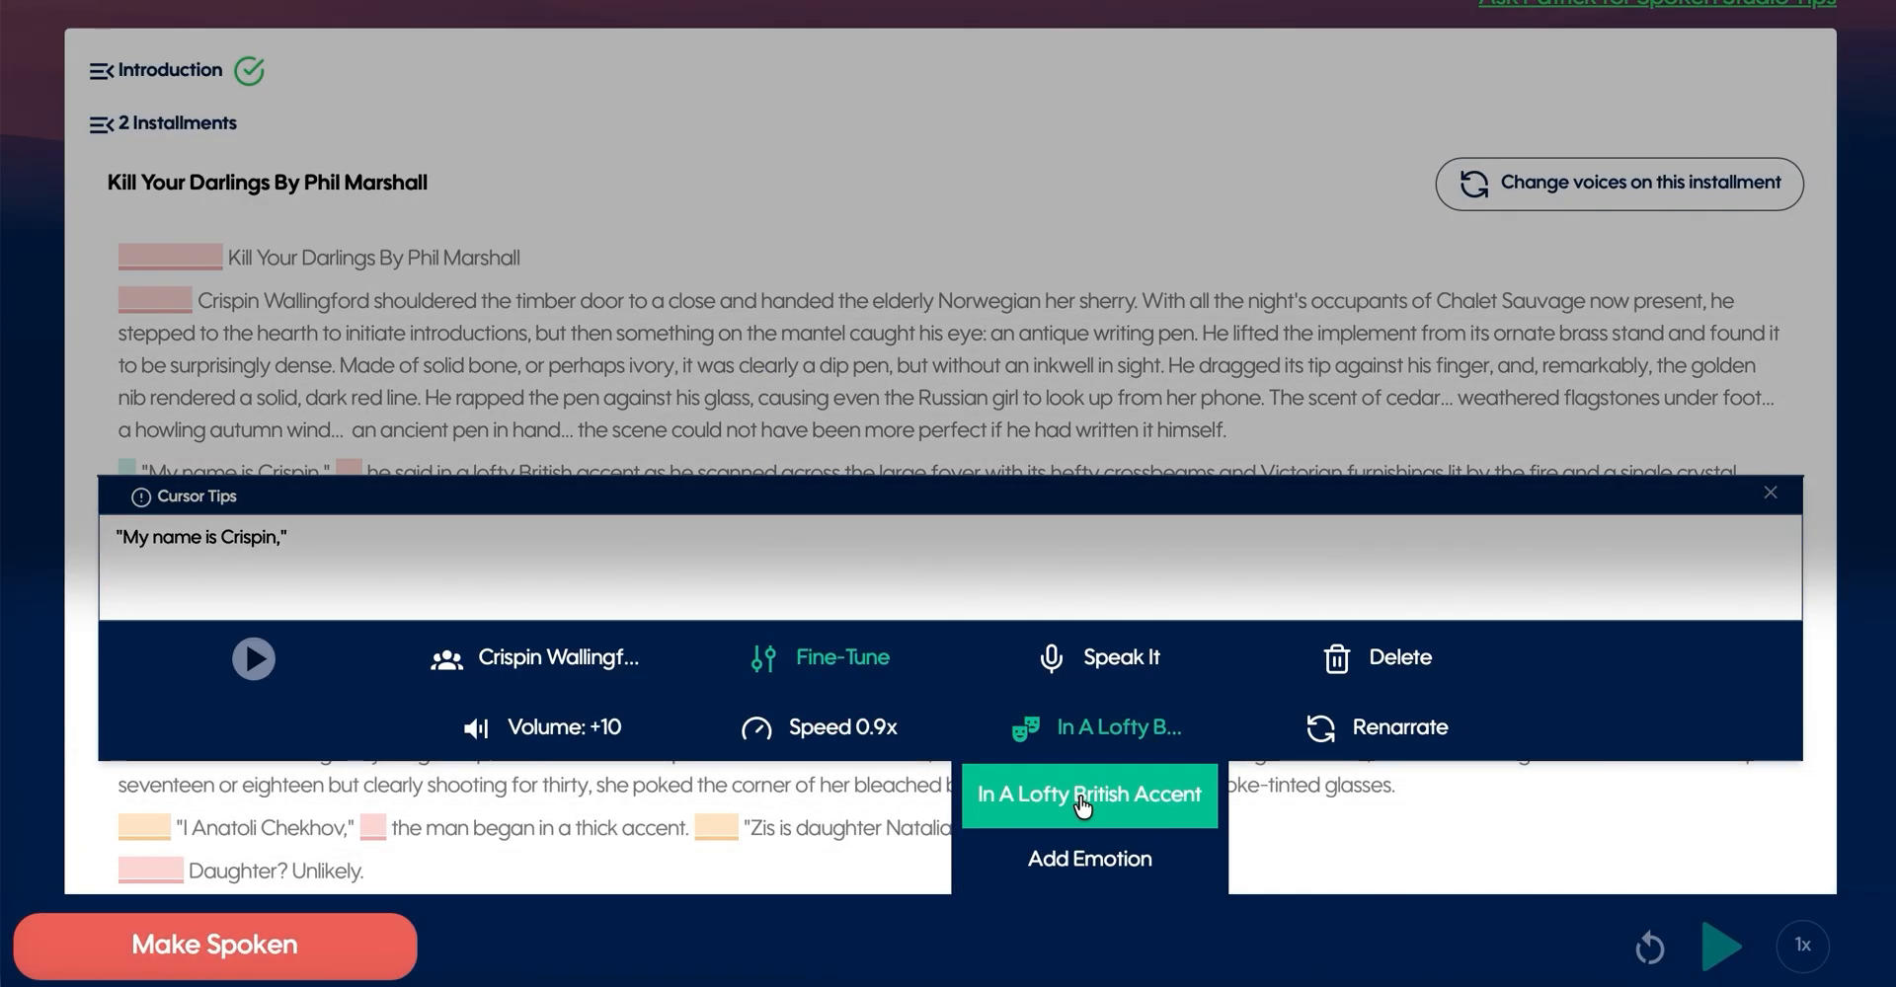
{"action": "left_click", "coordinate": [1082, 867]}
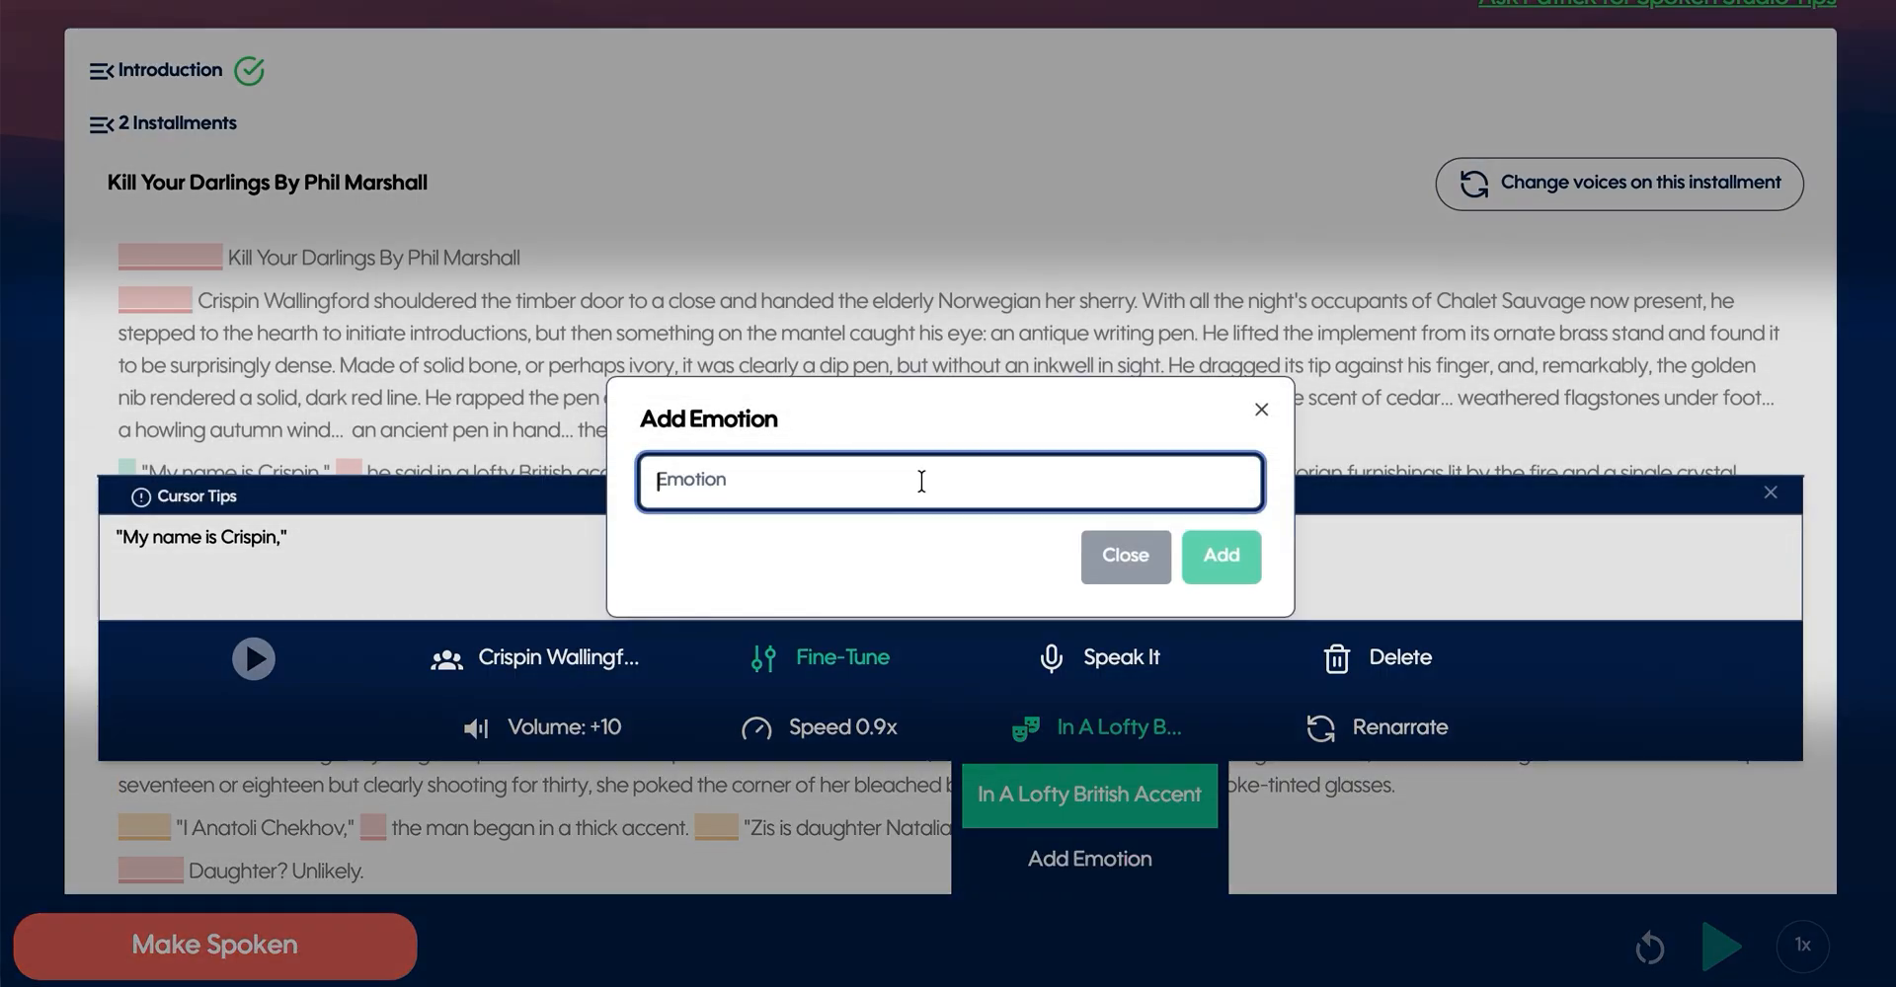
{"action": "type", "text": "Calm"}
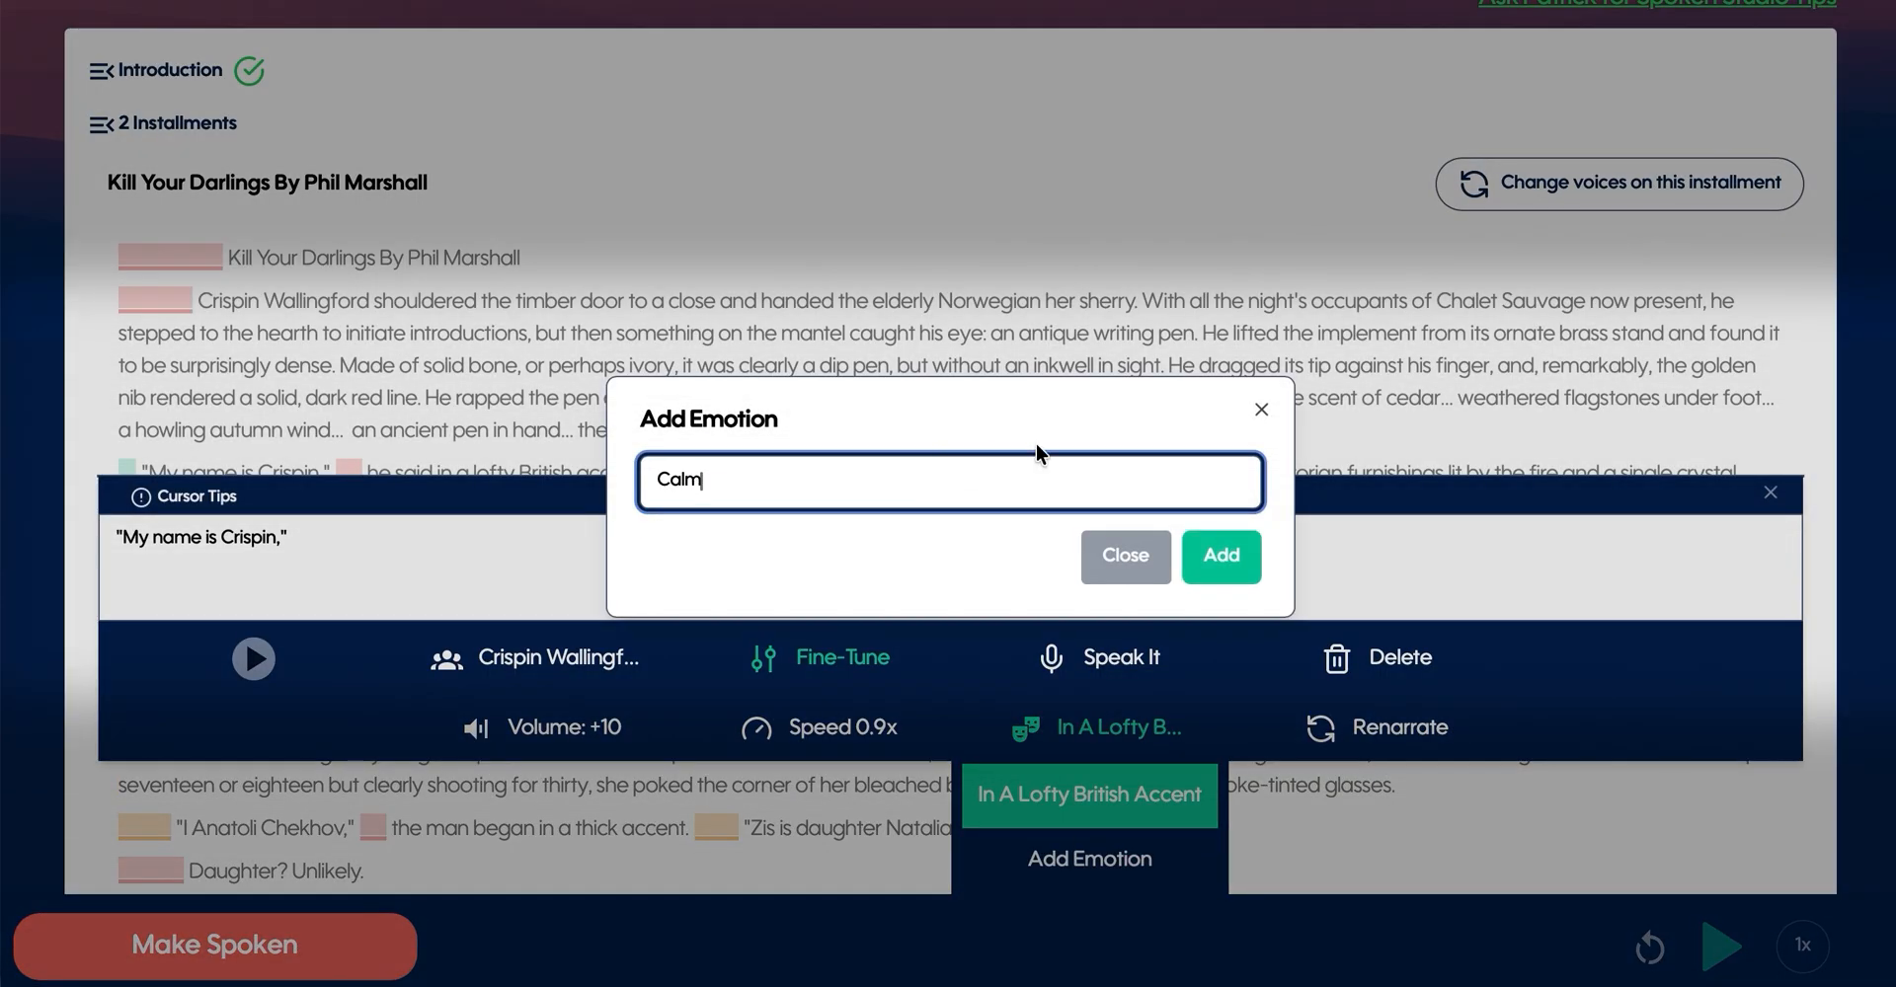
{"action": "left_click", "coordinate": [1222, 557]}
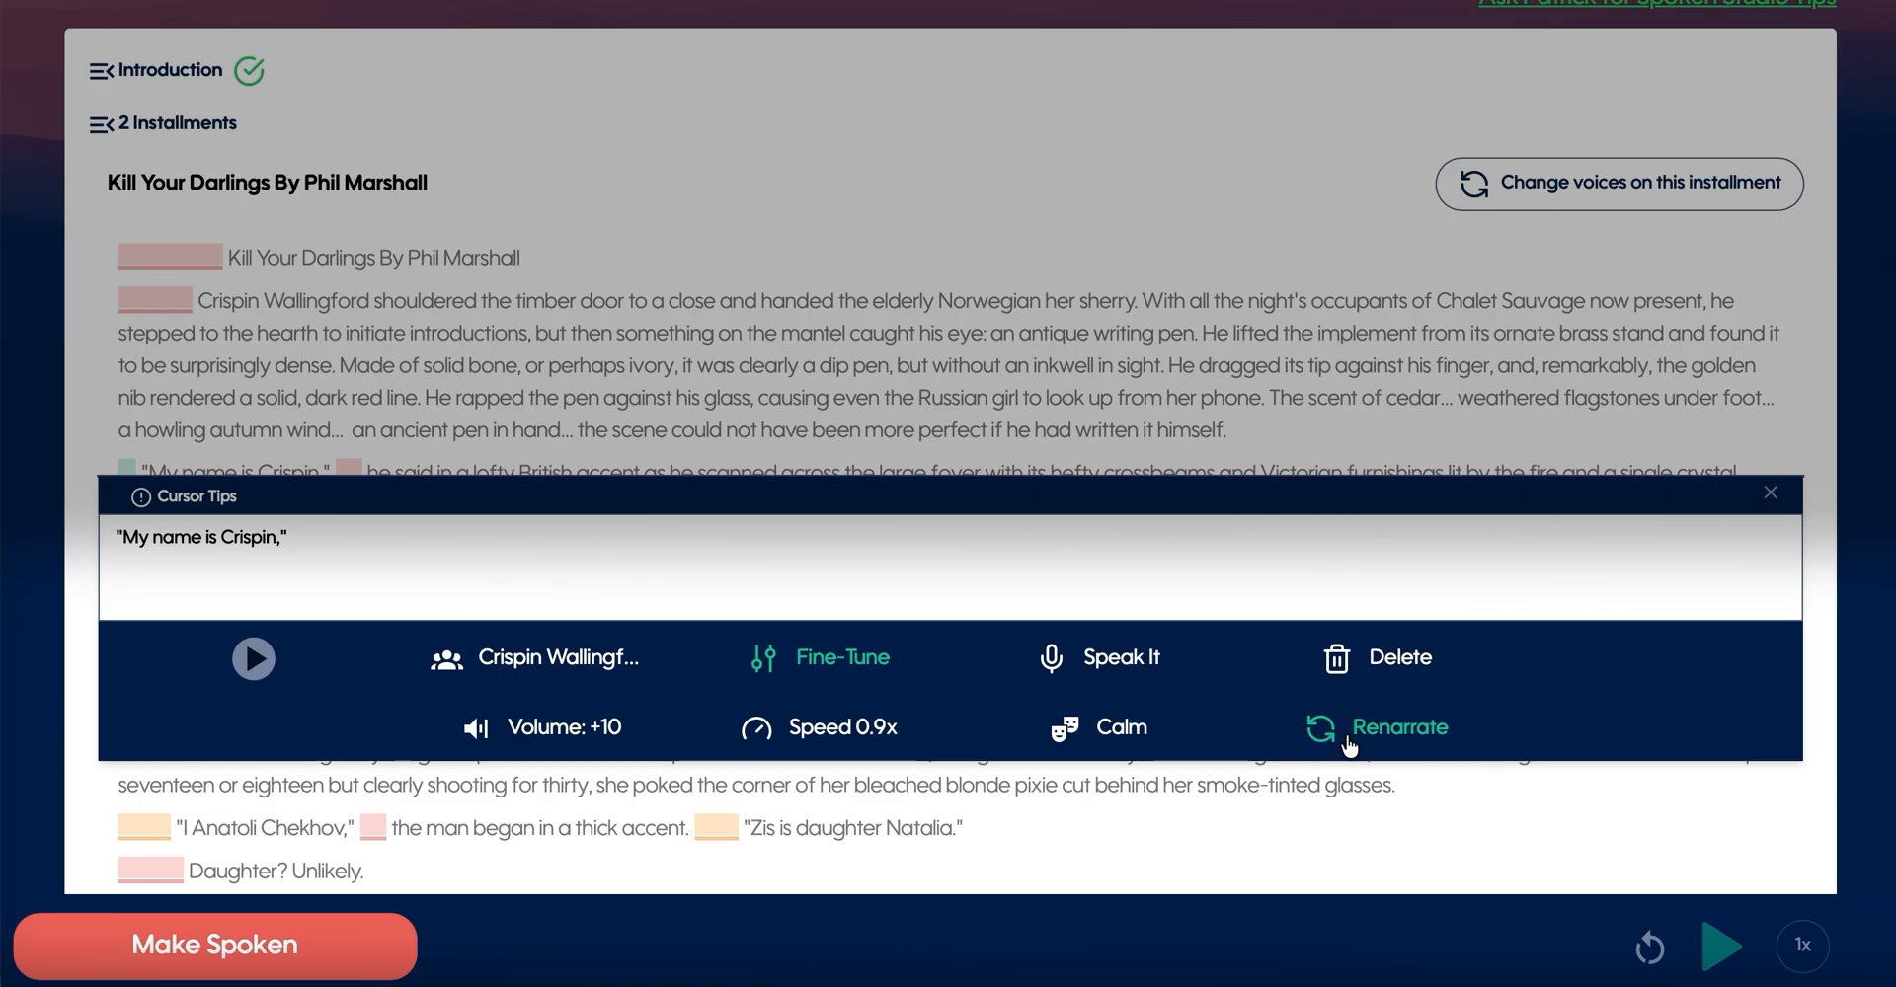
- Record a Speak It performance of about four seconds for the "My name is Crispin," passage
{"action": "left_click", "coordinate": [1083, 679]}
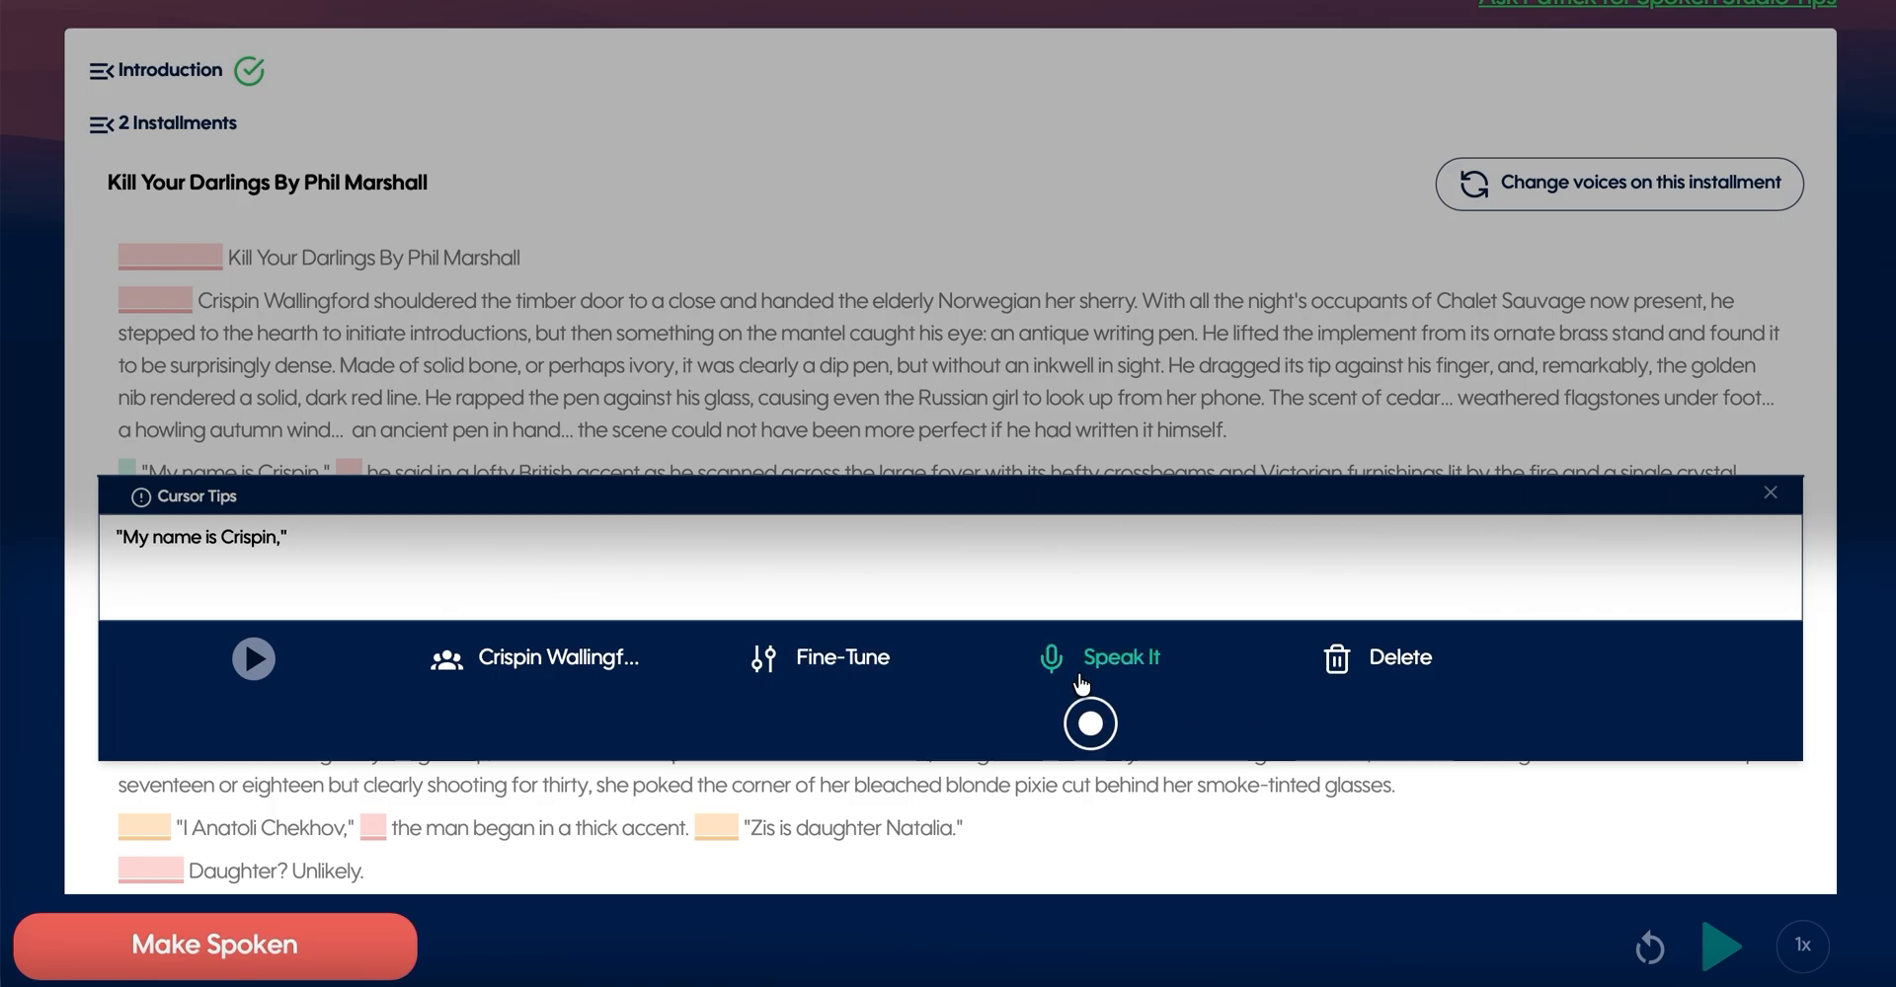
{"action": "left_click", "coordinate": [1102, 726]}
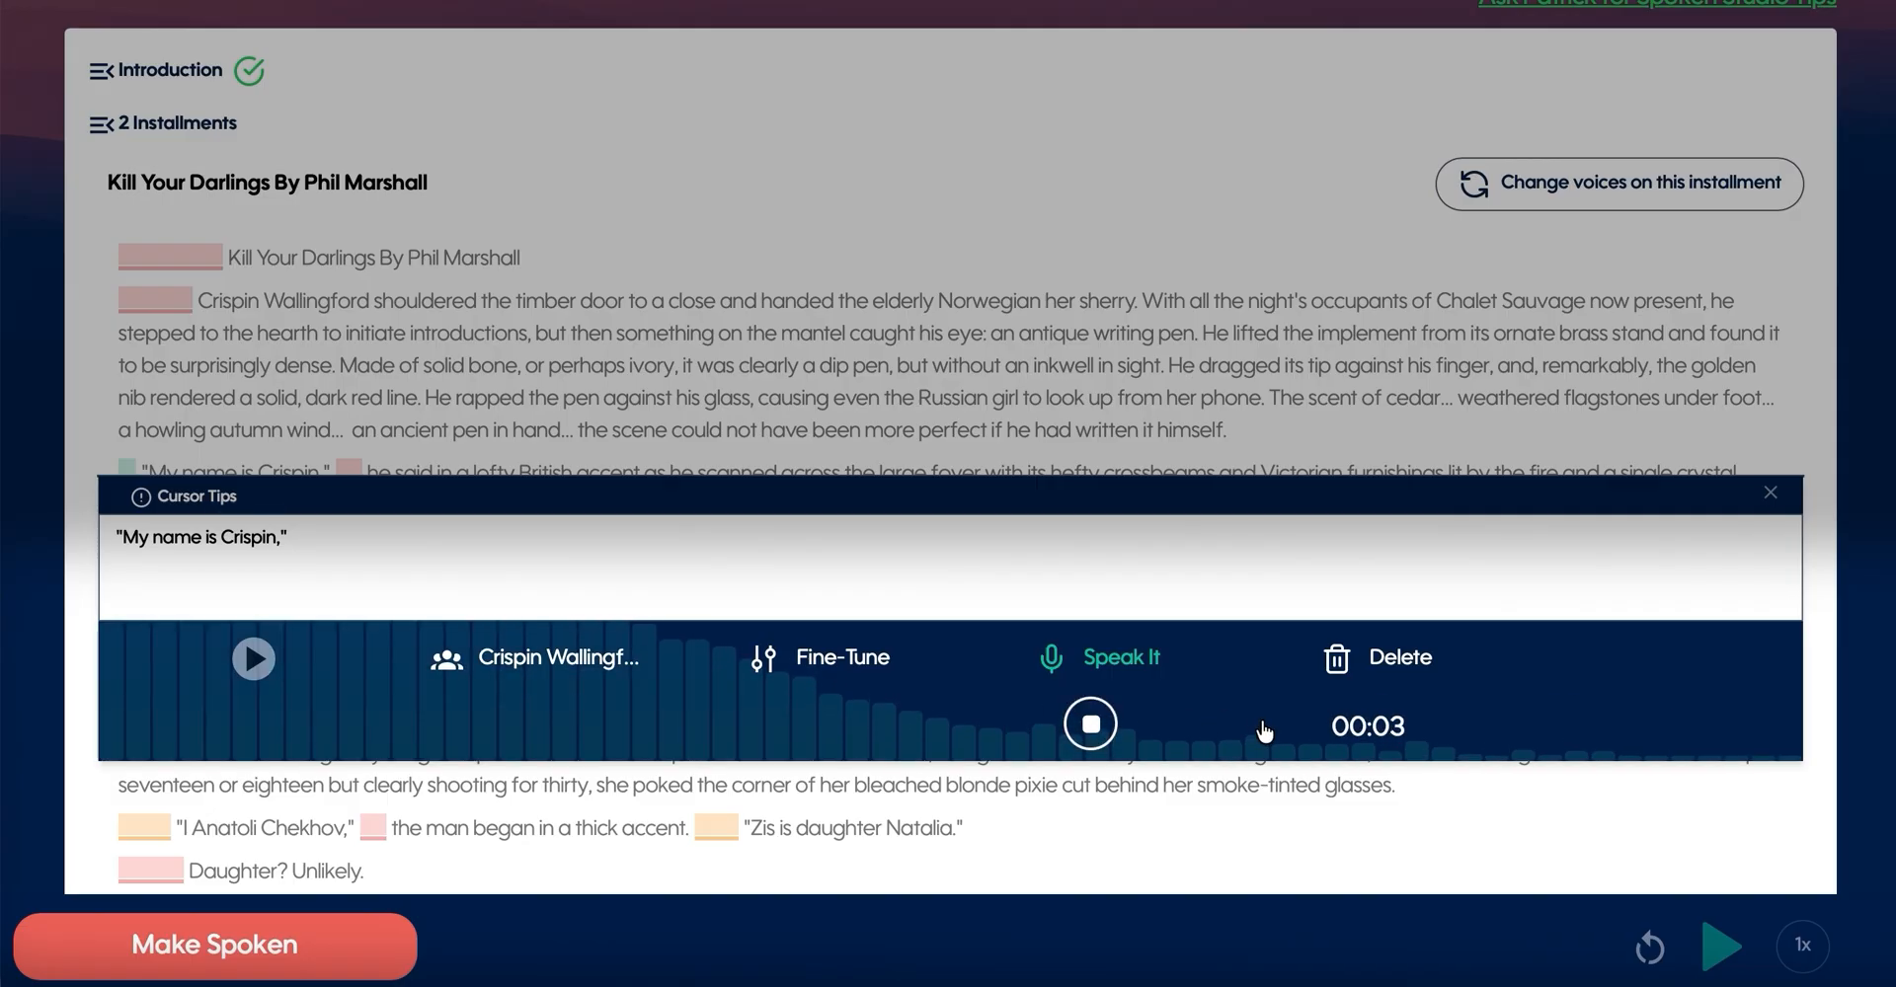
{"action": "left_click", "coordinate": [1090, 723]}
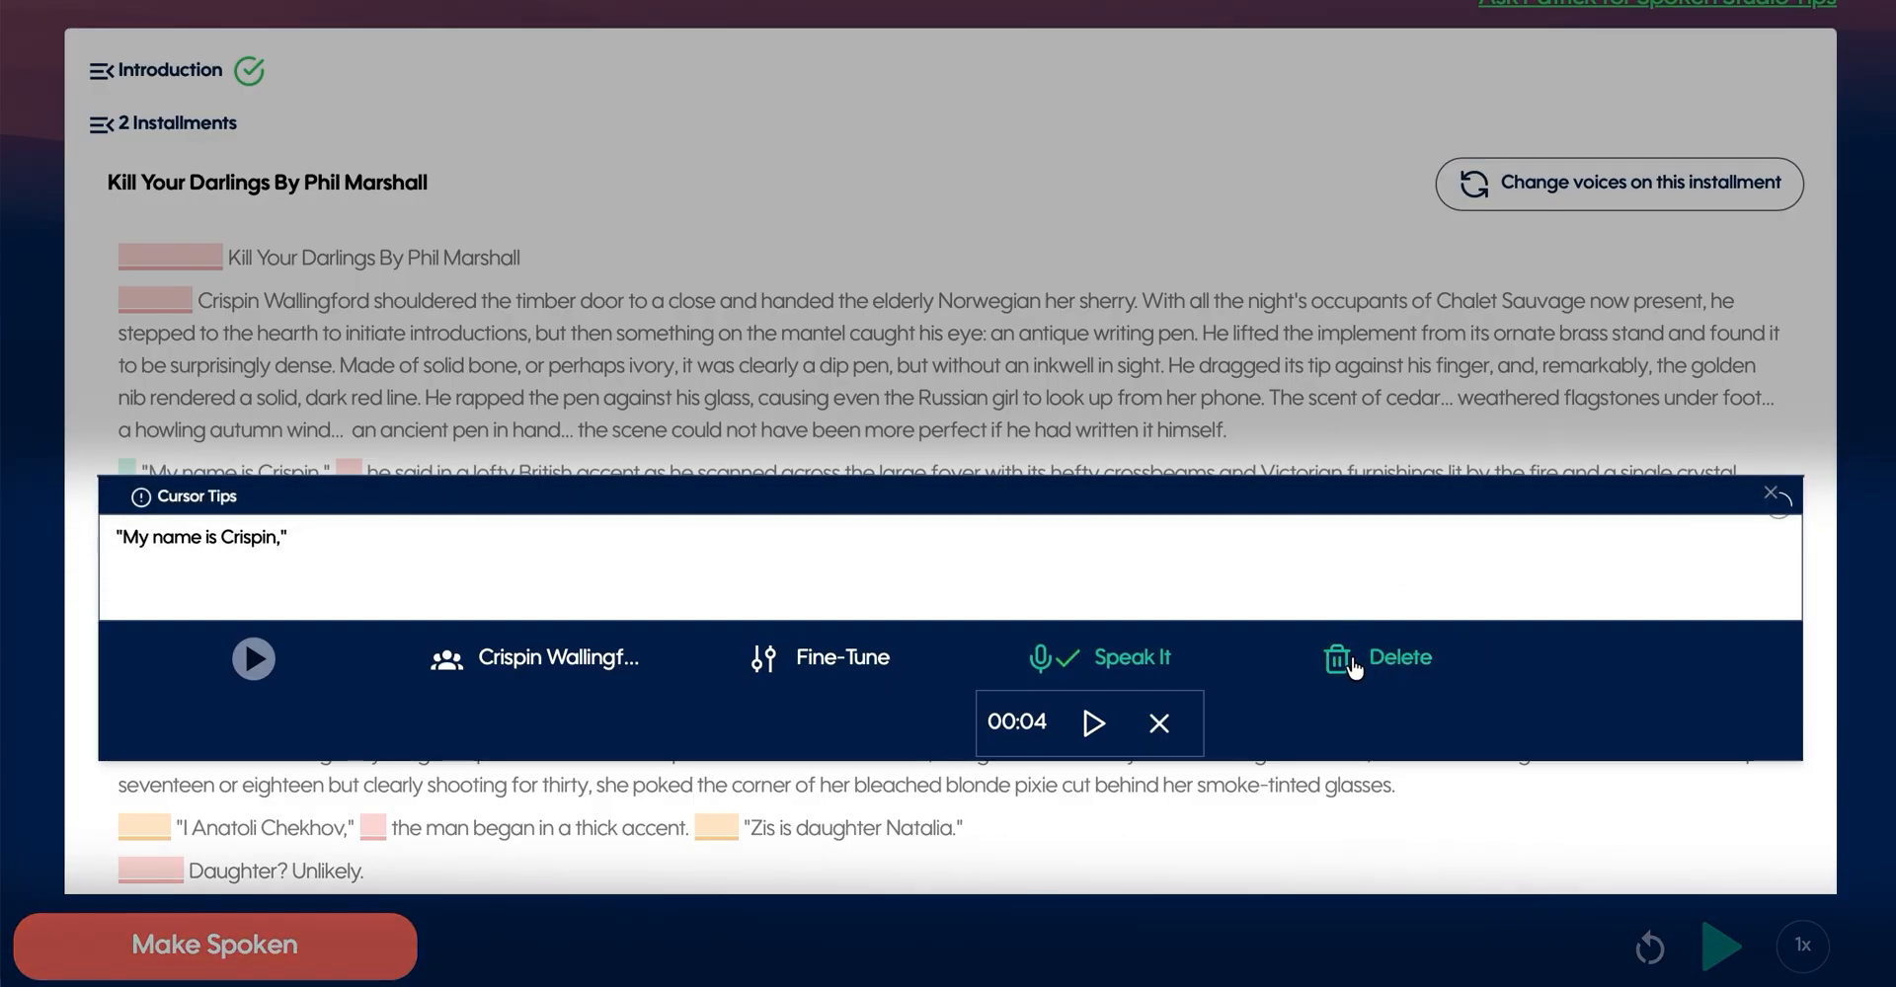
- Delete the "My name is Crispin," passage and look through the installment's following passages
{"action": "left_click", "coordinate": [1349, 666]}
{"action": "left_click", "coordinate": [1224, 525]}
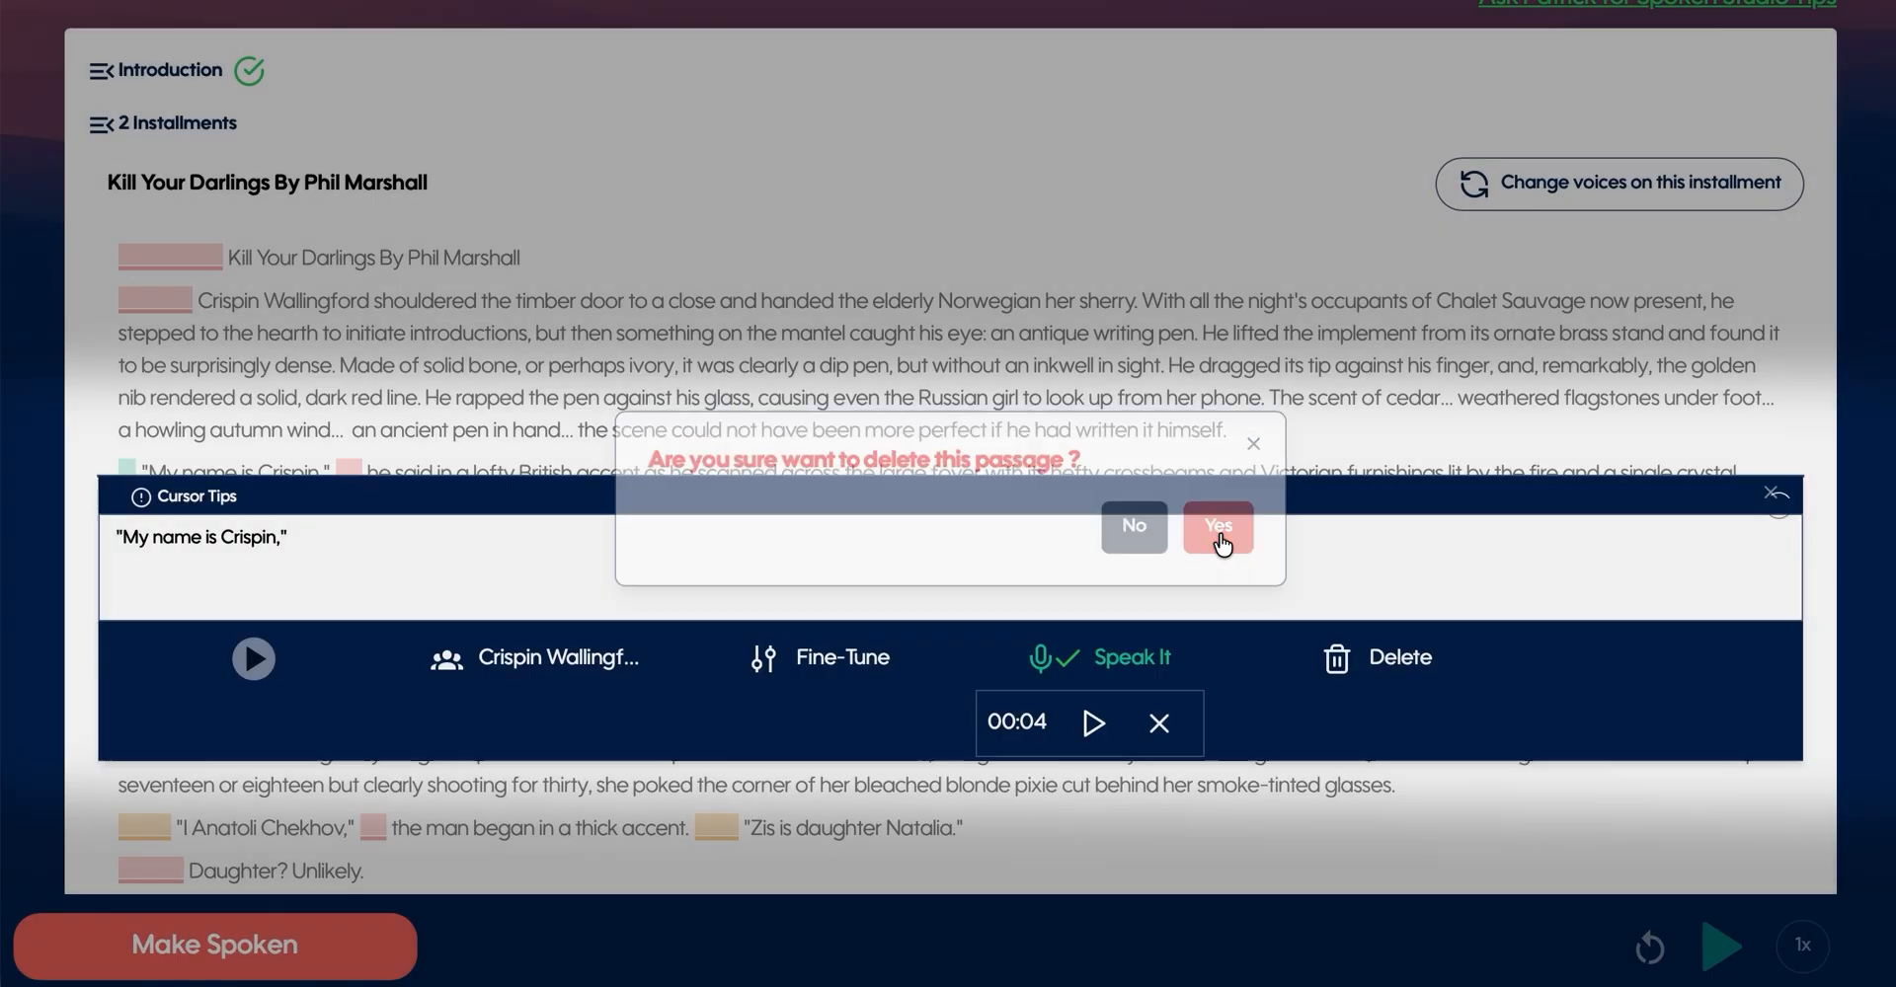
{"action": "scroll", "coordinate": [889, 358], "scroll_direction": "down", "scroll_amount": 5}
{"action": "scroll", "coordinate": [894, 358], "scroll_direction": "down", "scroll_amount": 2}
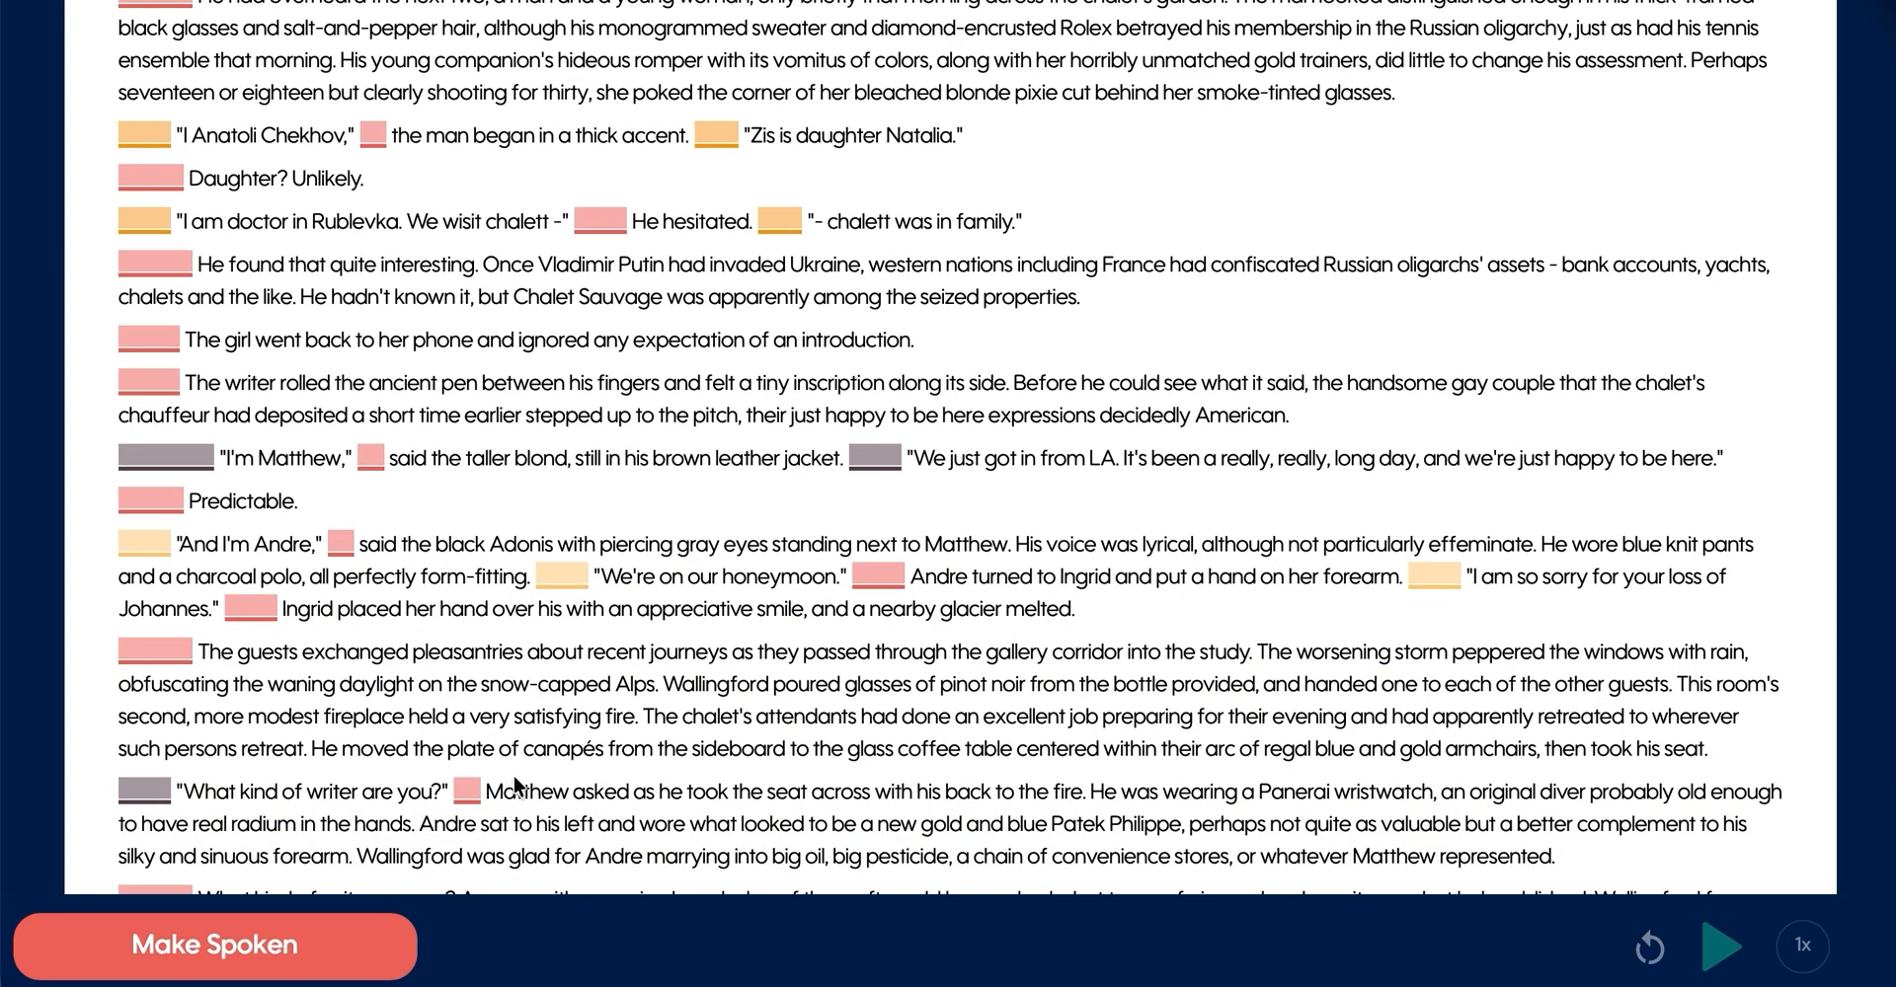
- Generate the narration for all of the installment's passages and look through the narrated text
{"action": "left_click", "coordinate": [297, 952]}
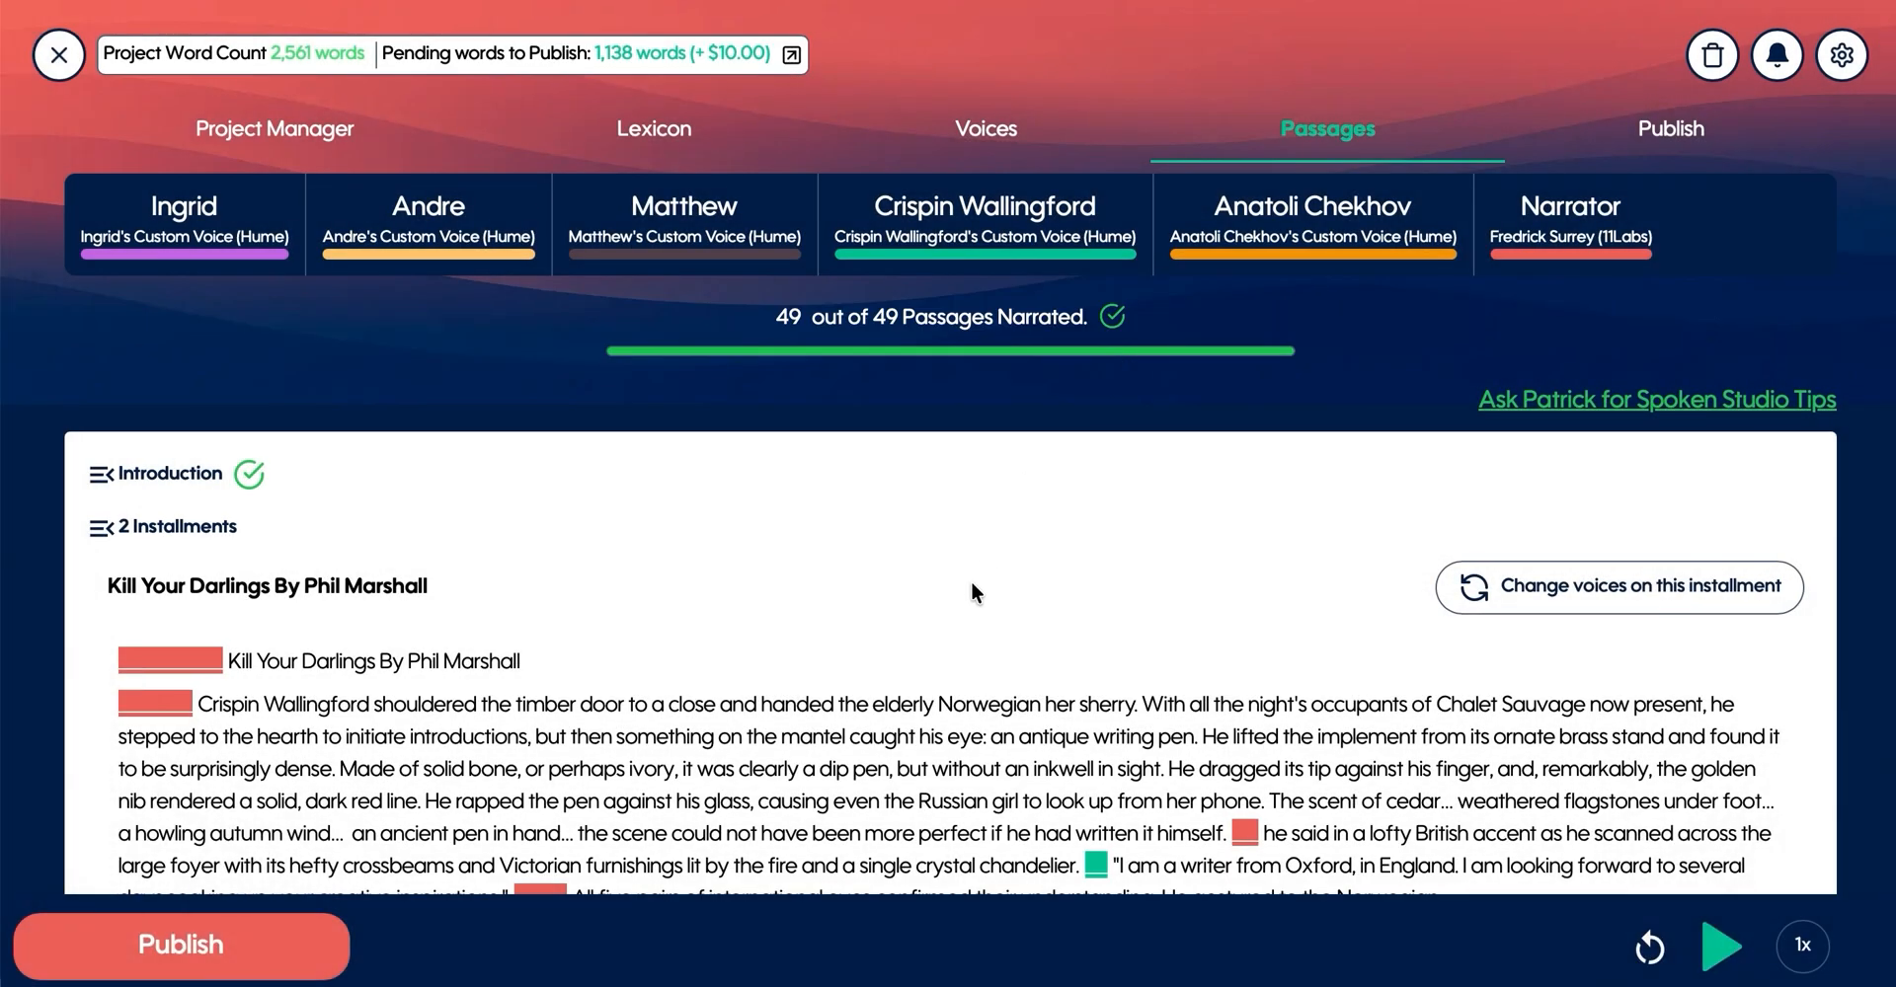
{"action": "scroll", "coordinate": [969, 581], "scroll_direction": "down", "scroll_amount": 4}
{"action": "scroll", "coordinate": [970, 581], "scroll_direction": "down", "scroll_amount": 3}
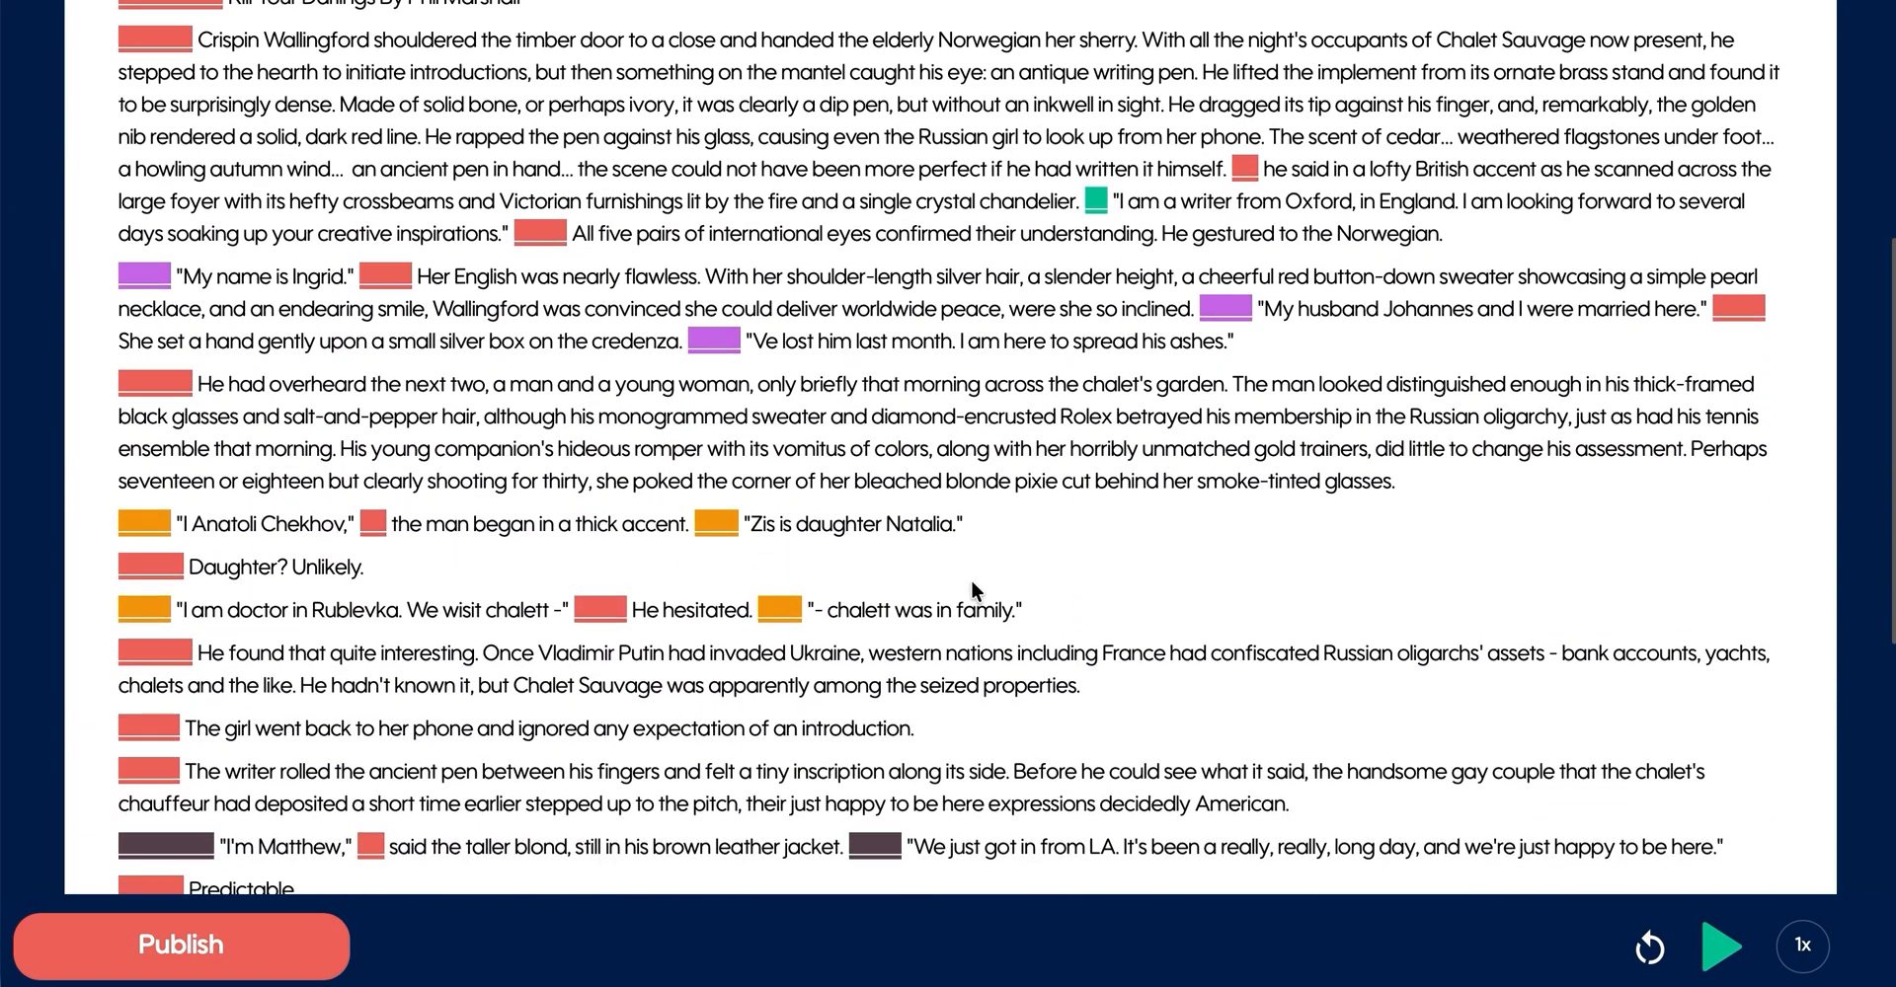
{"action": "scroll", "coordinate": [507, 527], "scroll_direction": "up", "scroll_amount": 4}
{"action": "scroll", "coordinate": [508, 527], "scroll_direction": "up", "scroll_amount": 3}
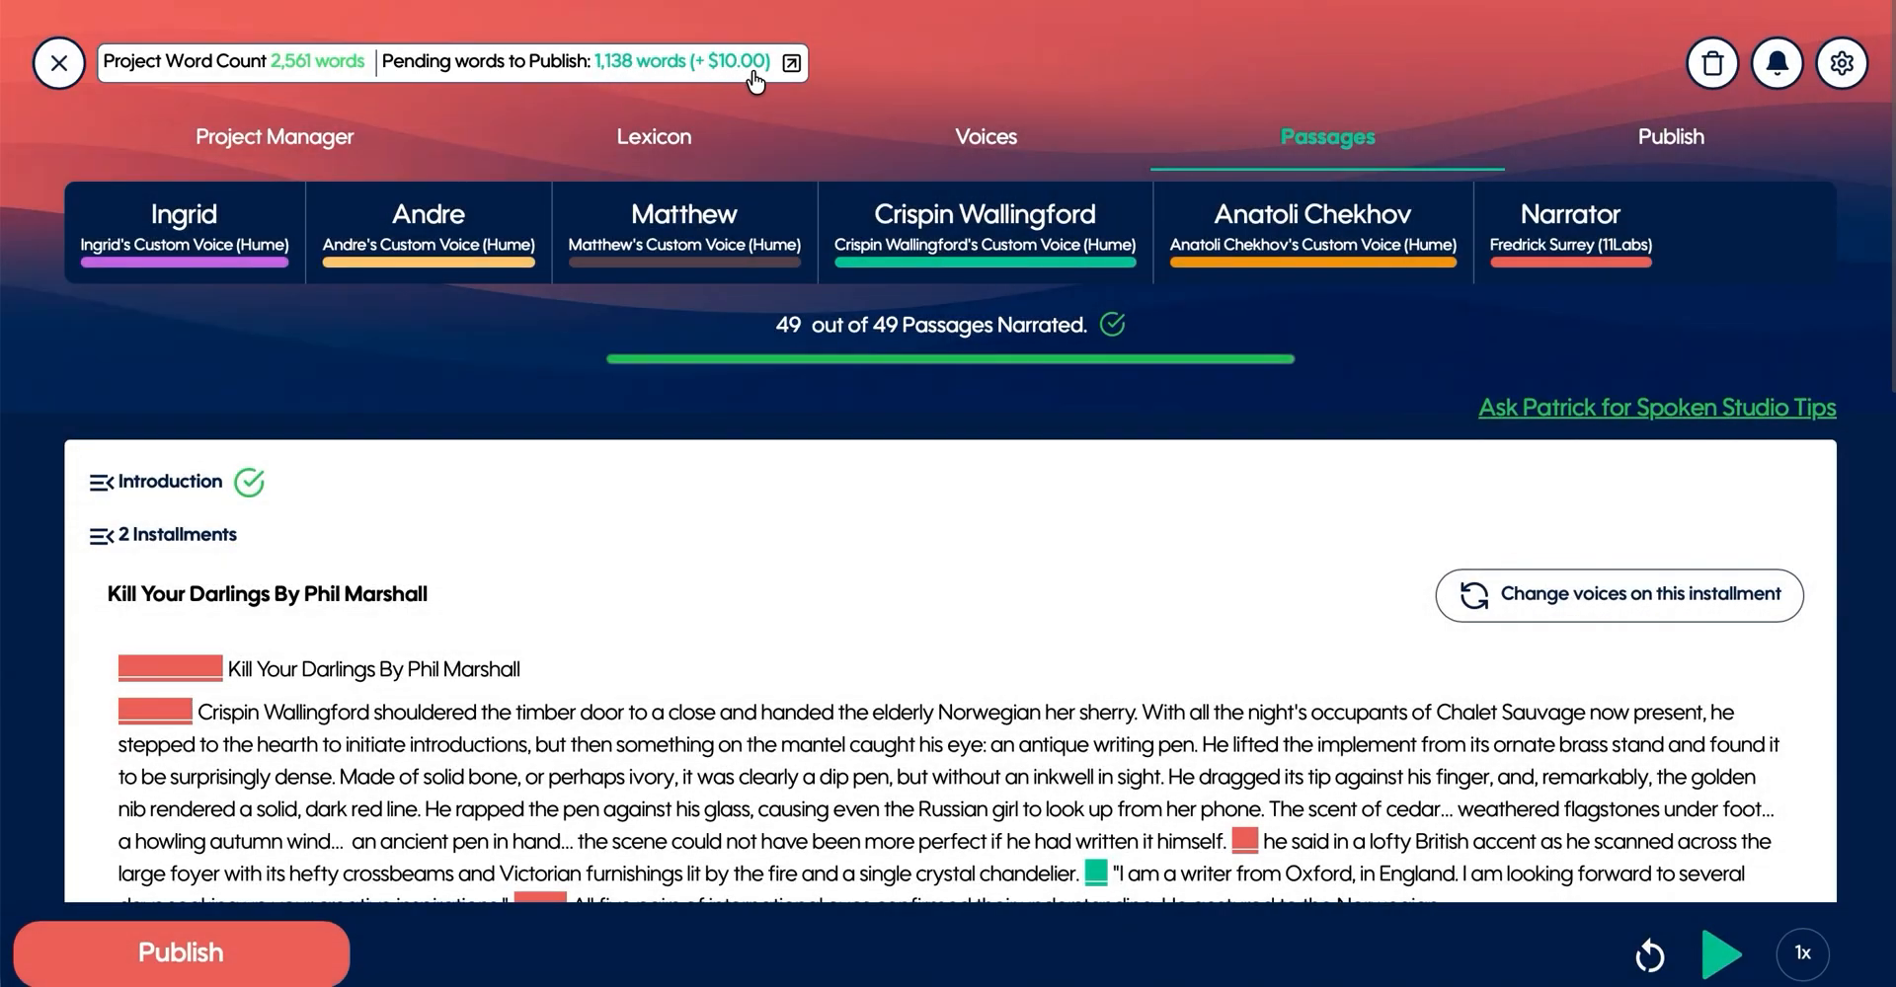
- Listen to the narrated "My name is Ingrid." passage and close its editor
{"action": "scroll", "coordinate": [518, 344], "scroll_direction": "down", "scroll_amount": 4}
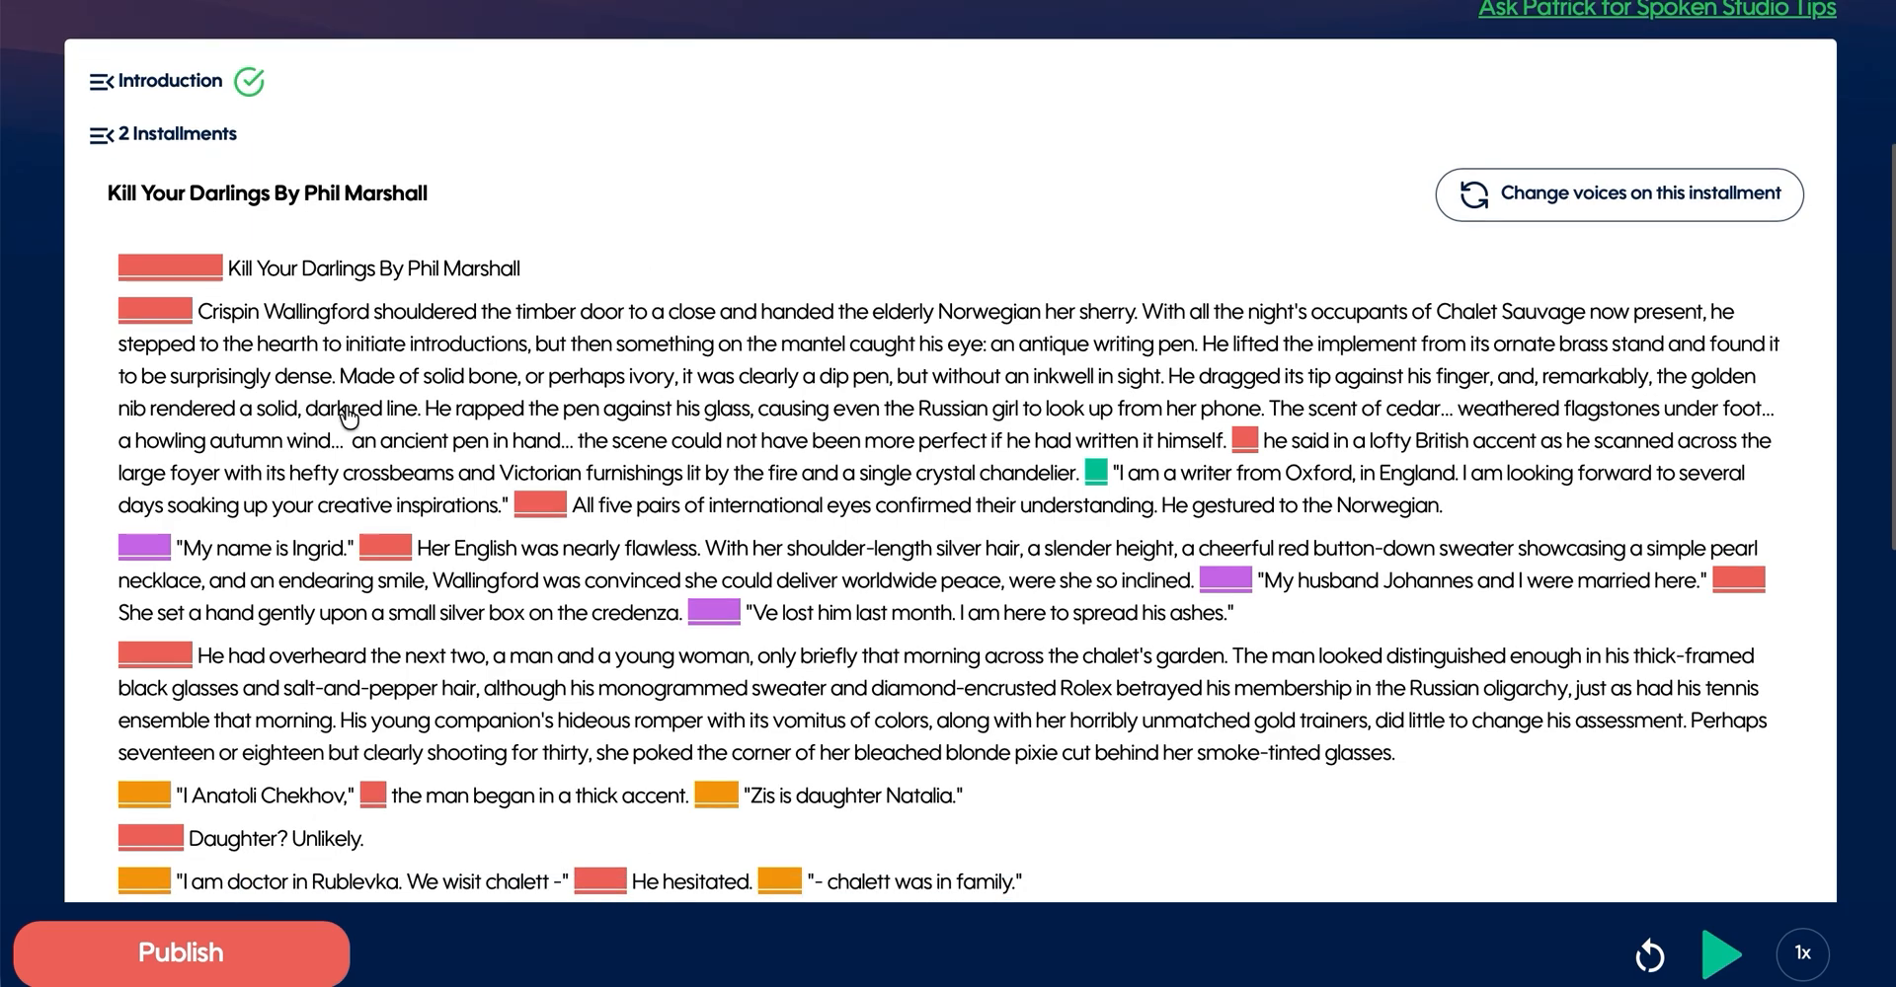
{"action": "scroll", "coordinate": [347, 418], "scroll_direction": "down", "scroll_amount": 1}
{"action": "left_click", "coordinate": [278, 440]}
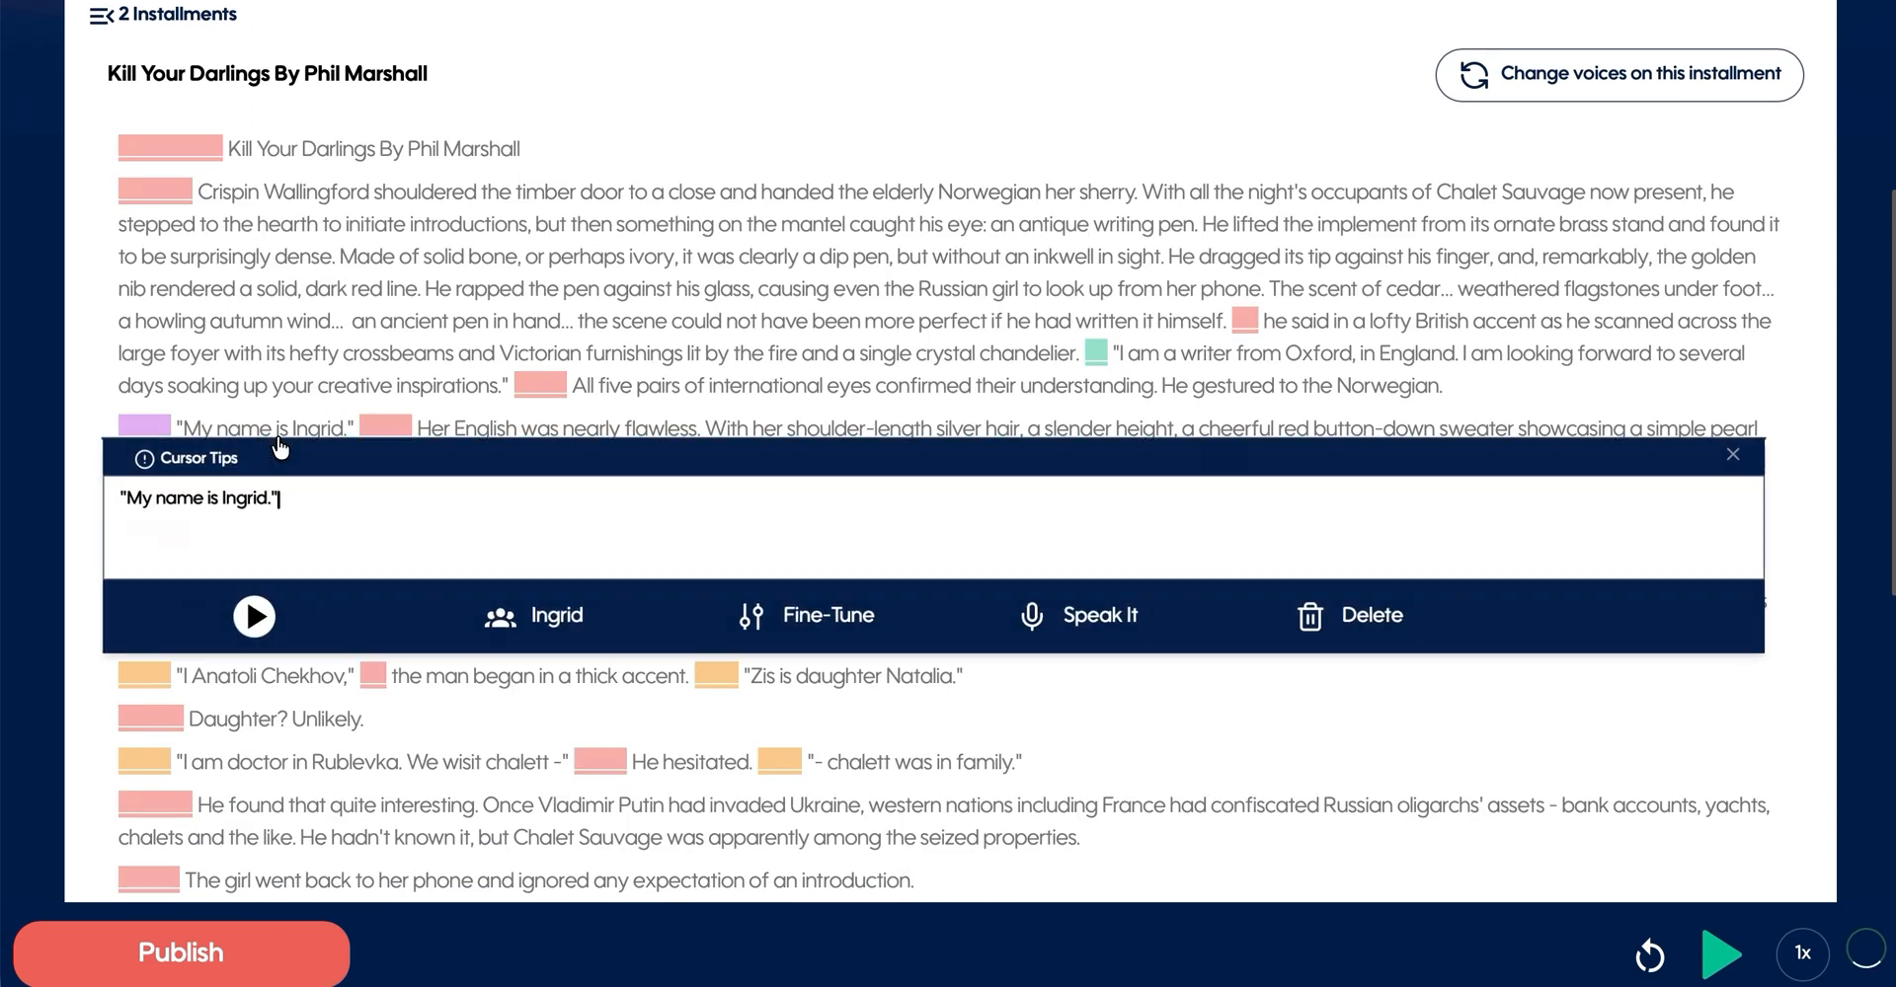
{"action": "left_click", "coordinate": [254, 621]}
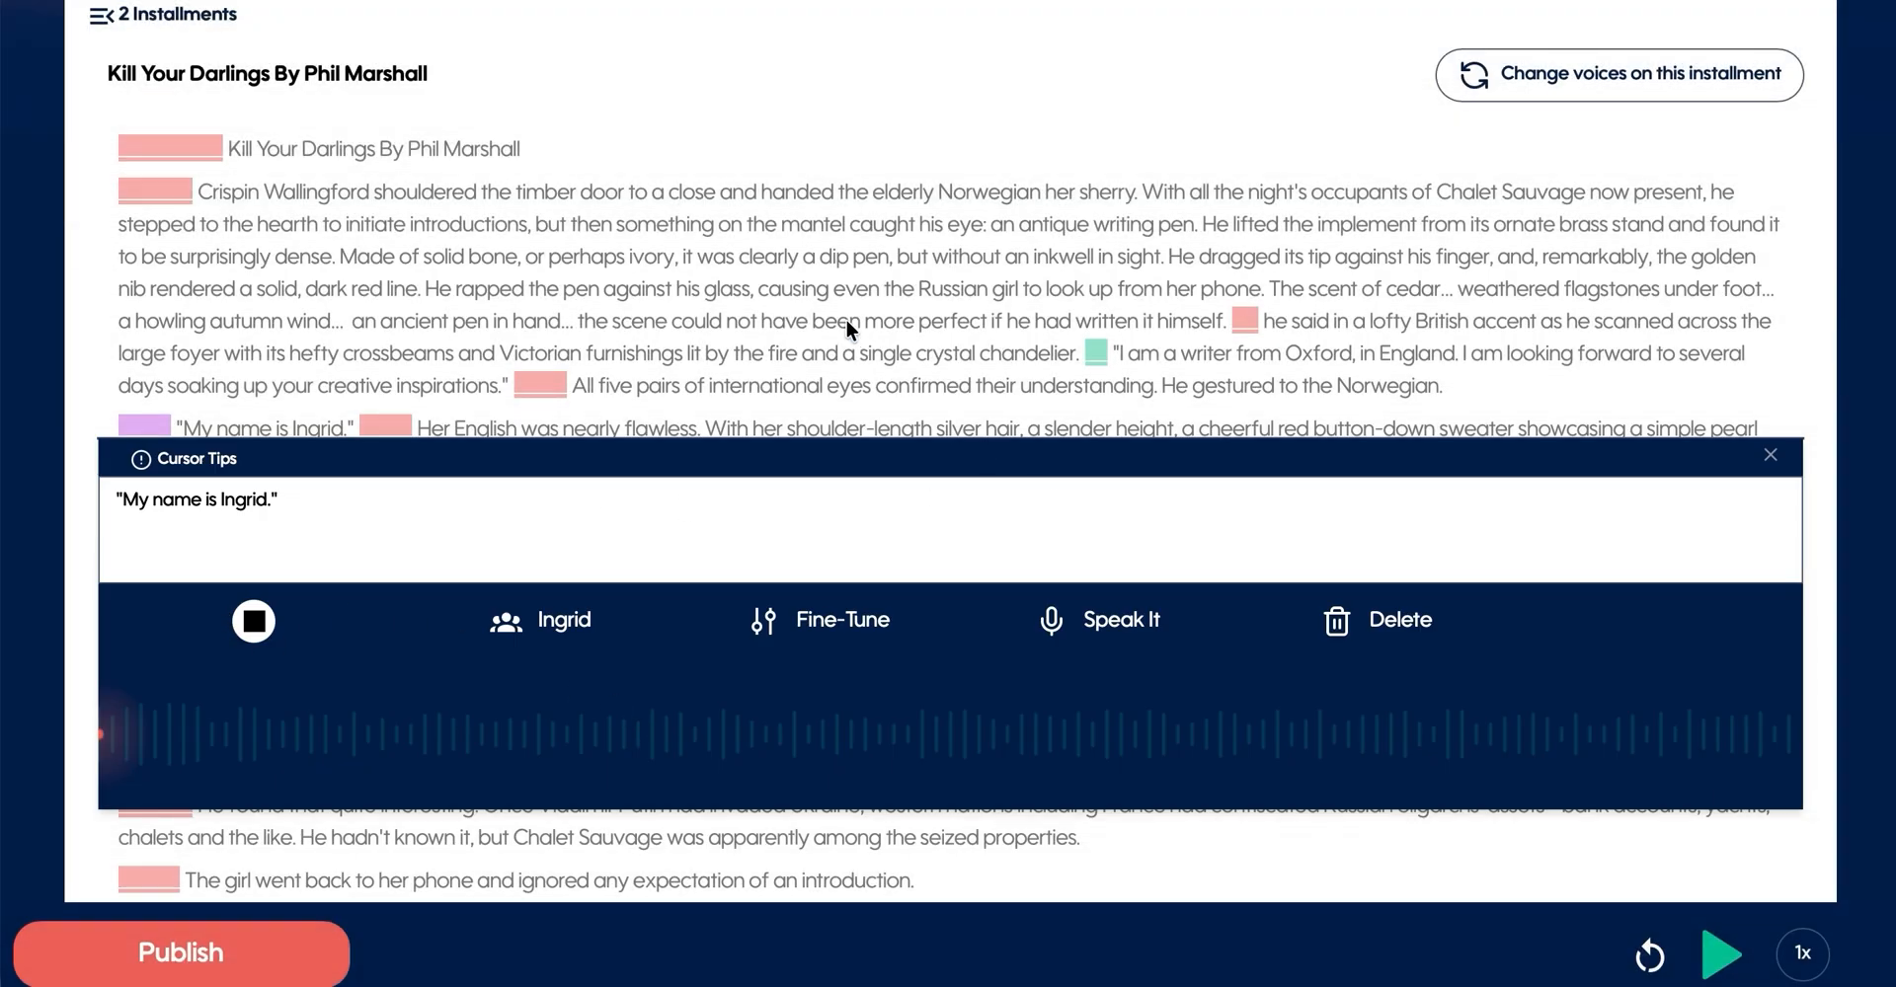
{"action": "left_click", "coordinate": [845, 318]}
- Set the installment's playback speed to 1.5x and play the narration
{"action": "scroll", "coordinate": [1543, 581], "scroll_direction": "down", "scroll_amount": 5}
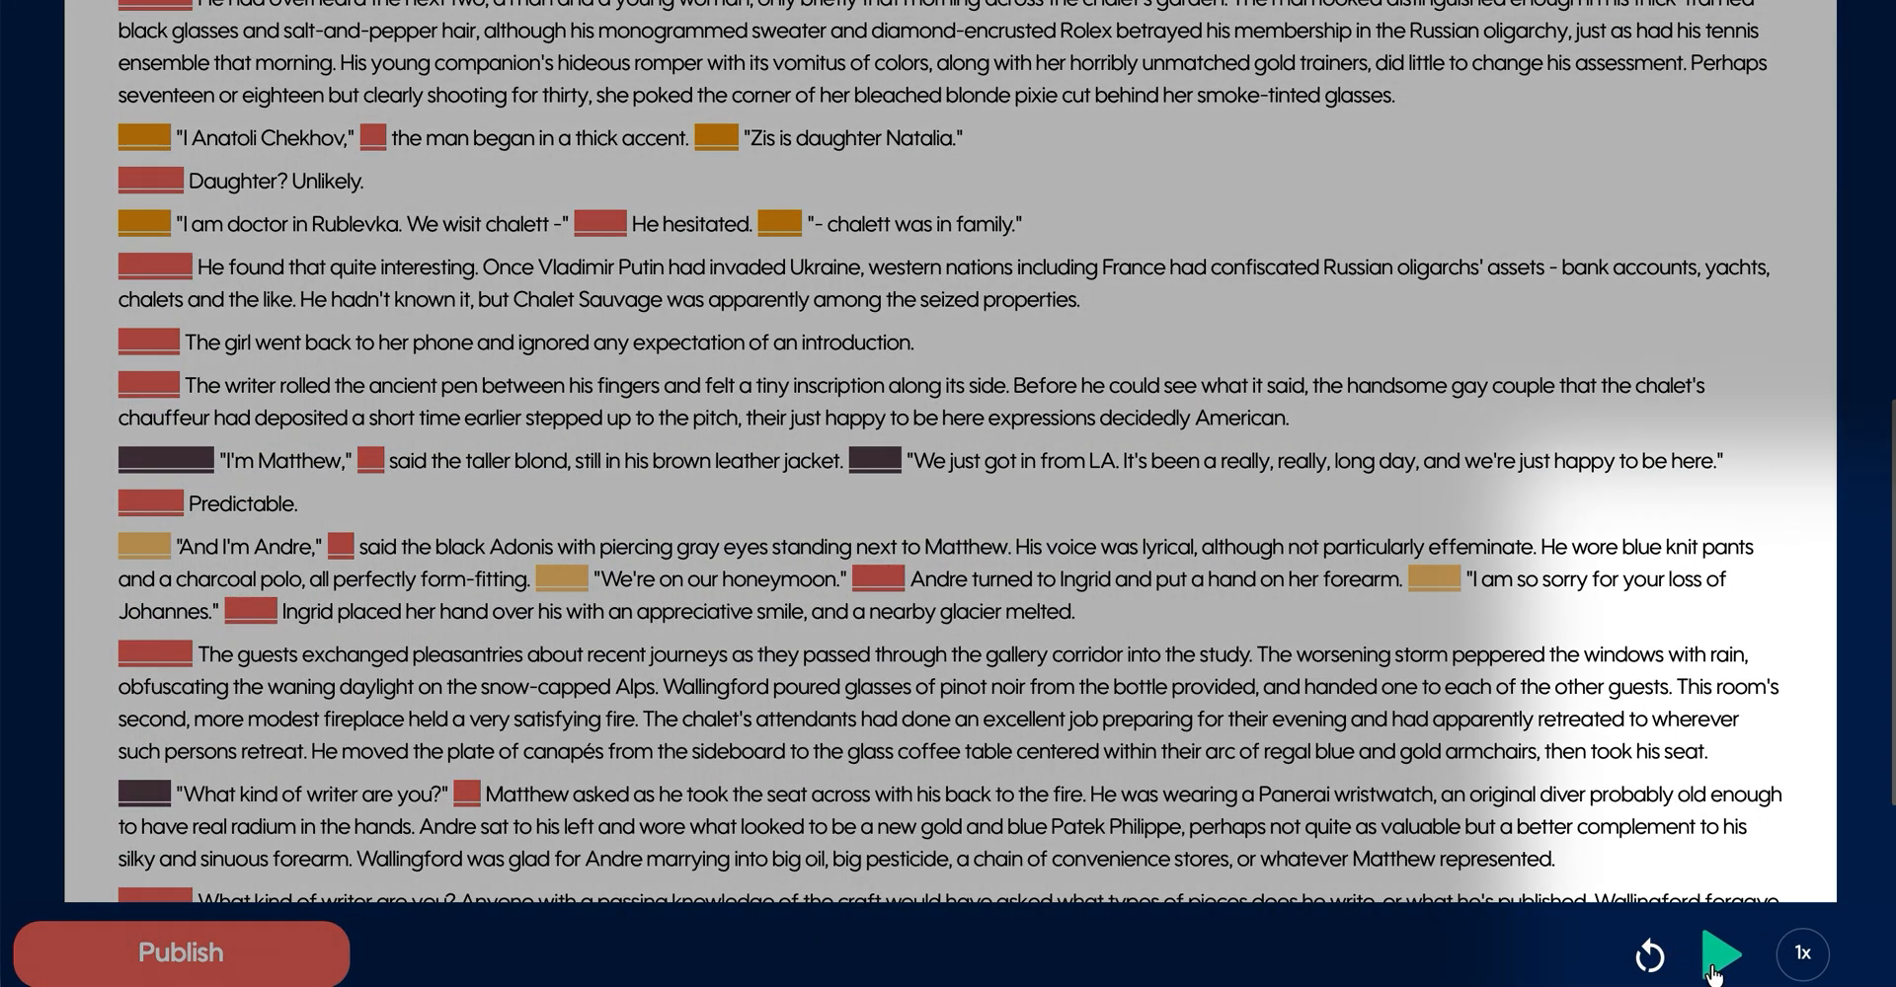
{"action": "left_click", "coordinate": [1801, 954]}
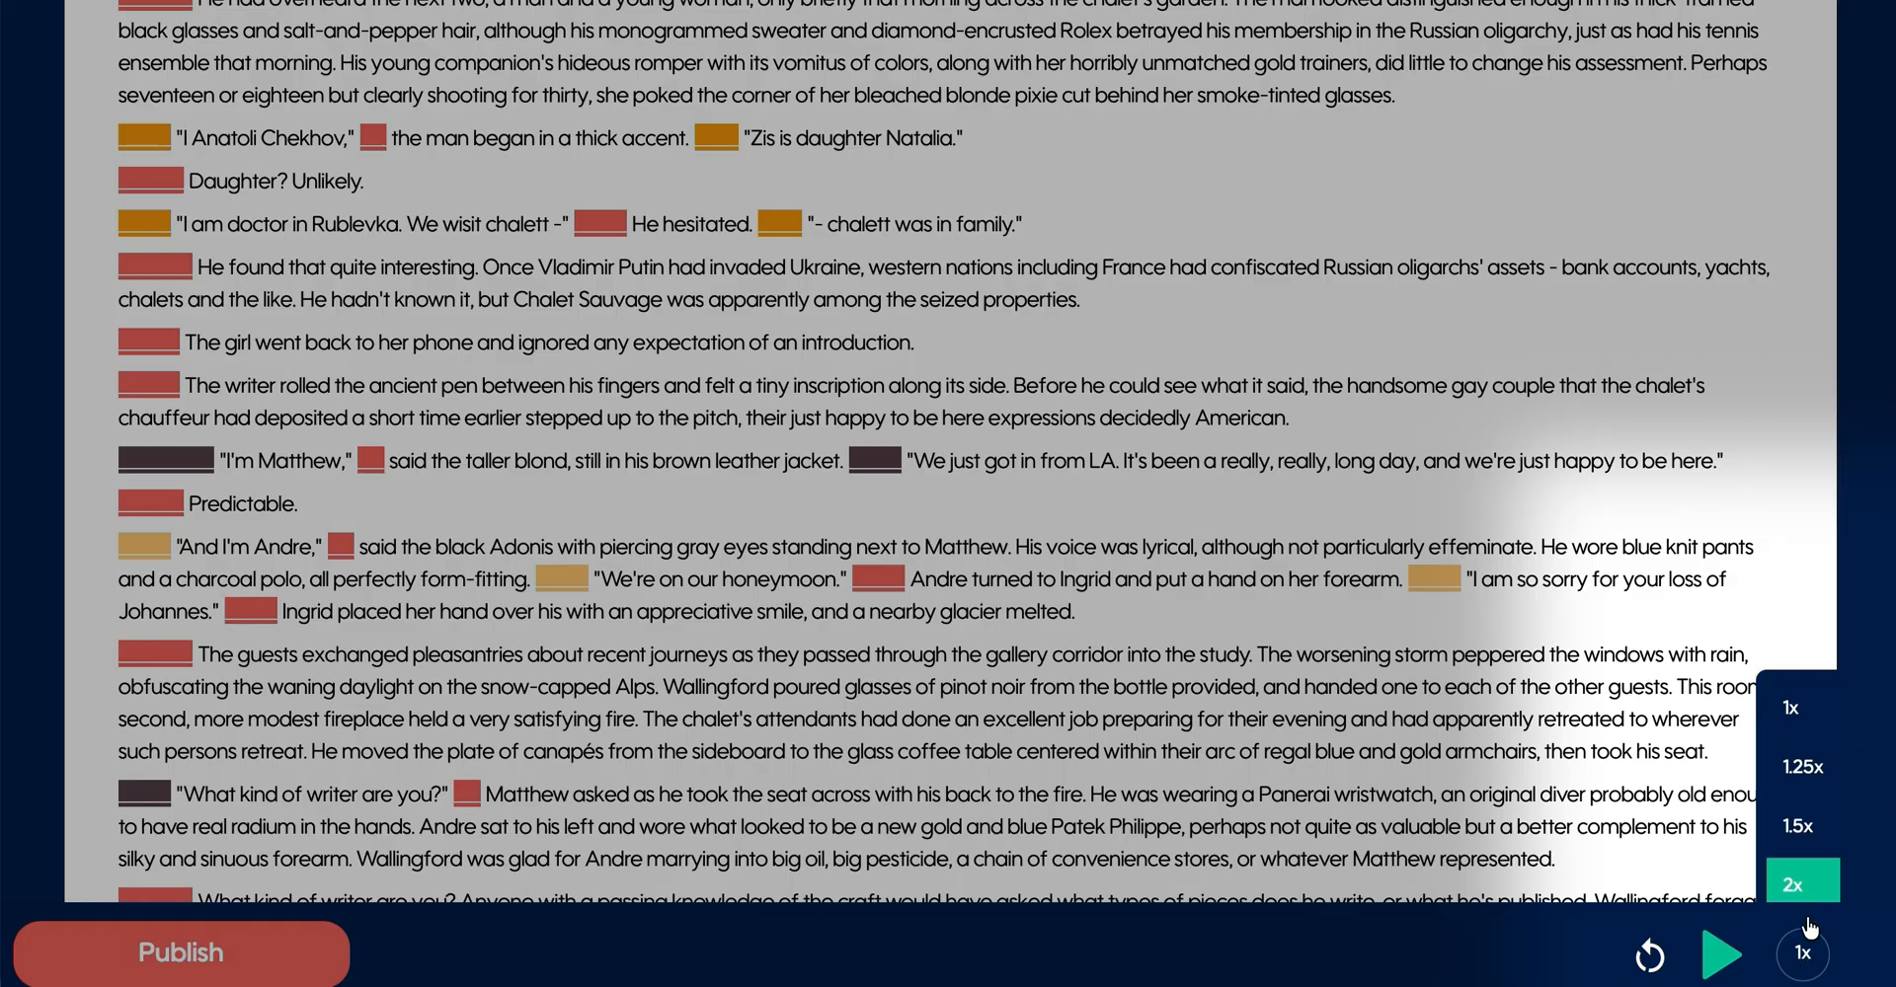
{"action": "left_click", "coordinate": [1801, 822]}
{"action": "left_click", "coordinate": [1726, 940]}
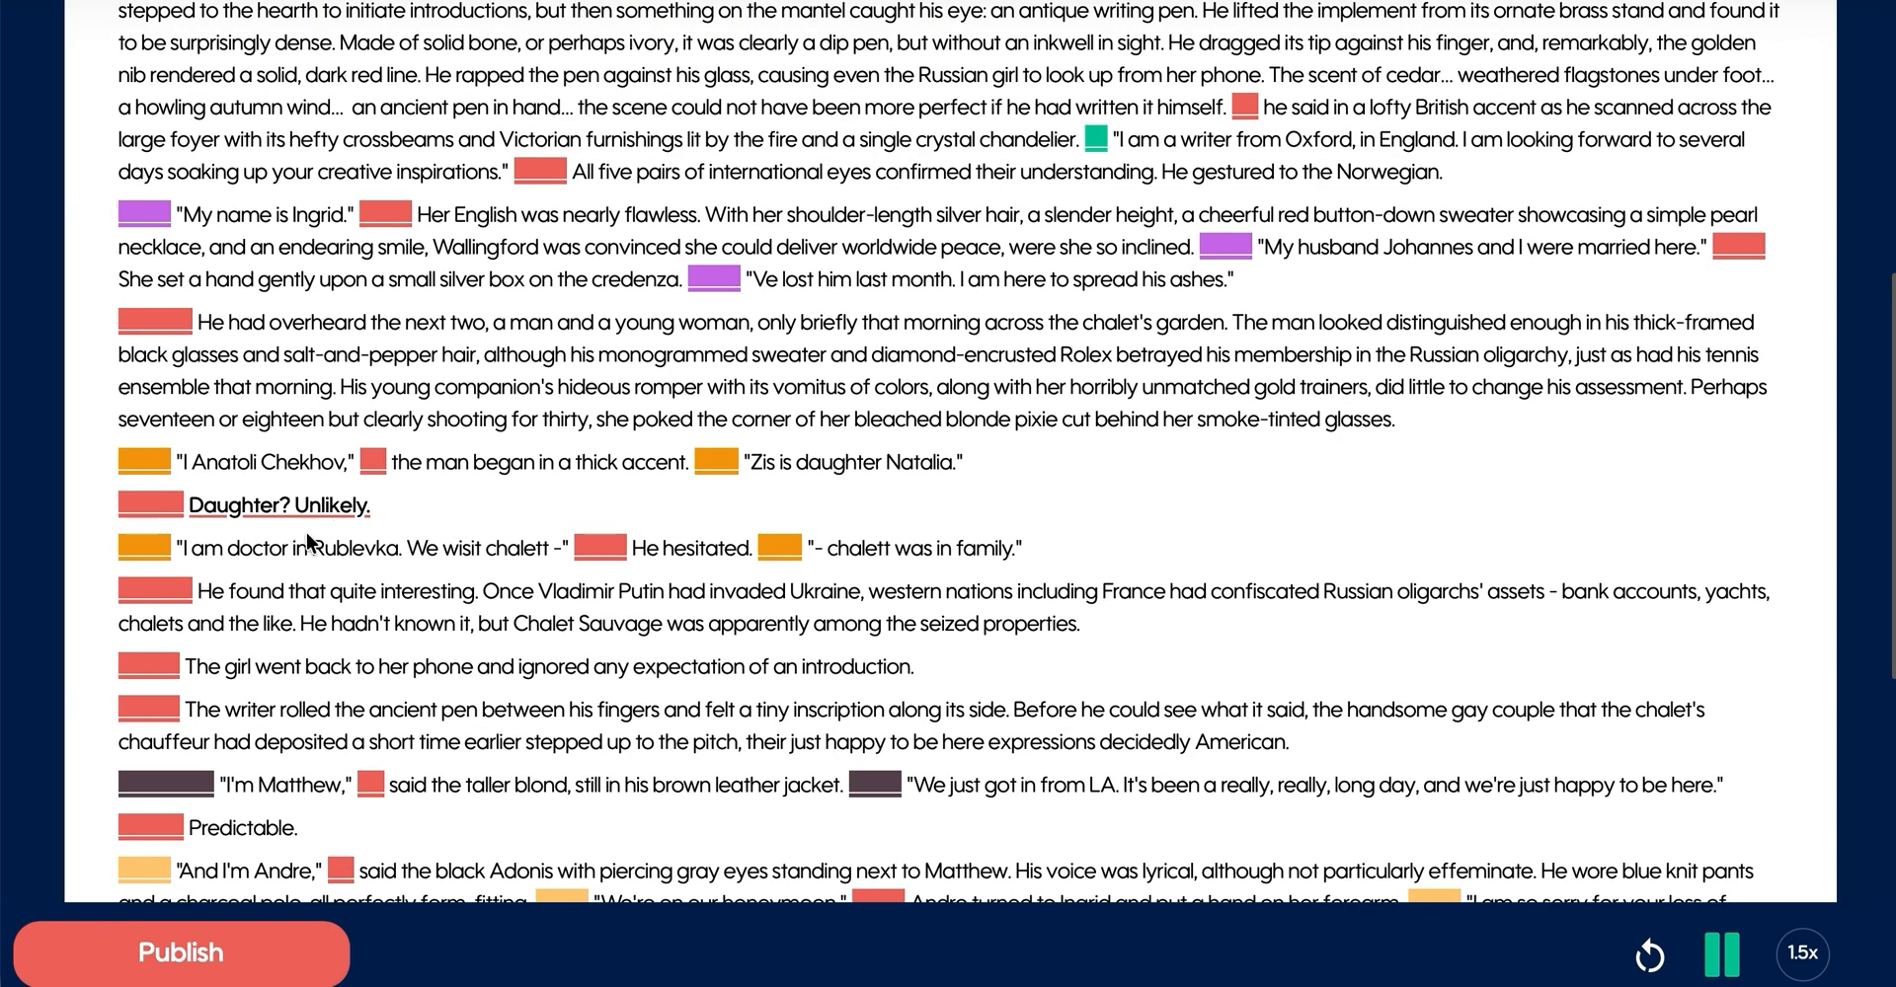
- Mark Andre's "We're on our honeymoon." passage for renarration and update that passage's audio
{"action": "scroll", "coordinate": [656, 440], "scroll_direction": "down", "scroll_amount": 5}
{"action": "left_click", "coordinate": [671, 402]}
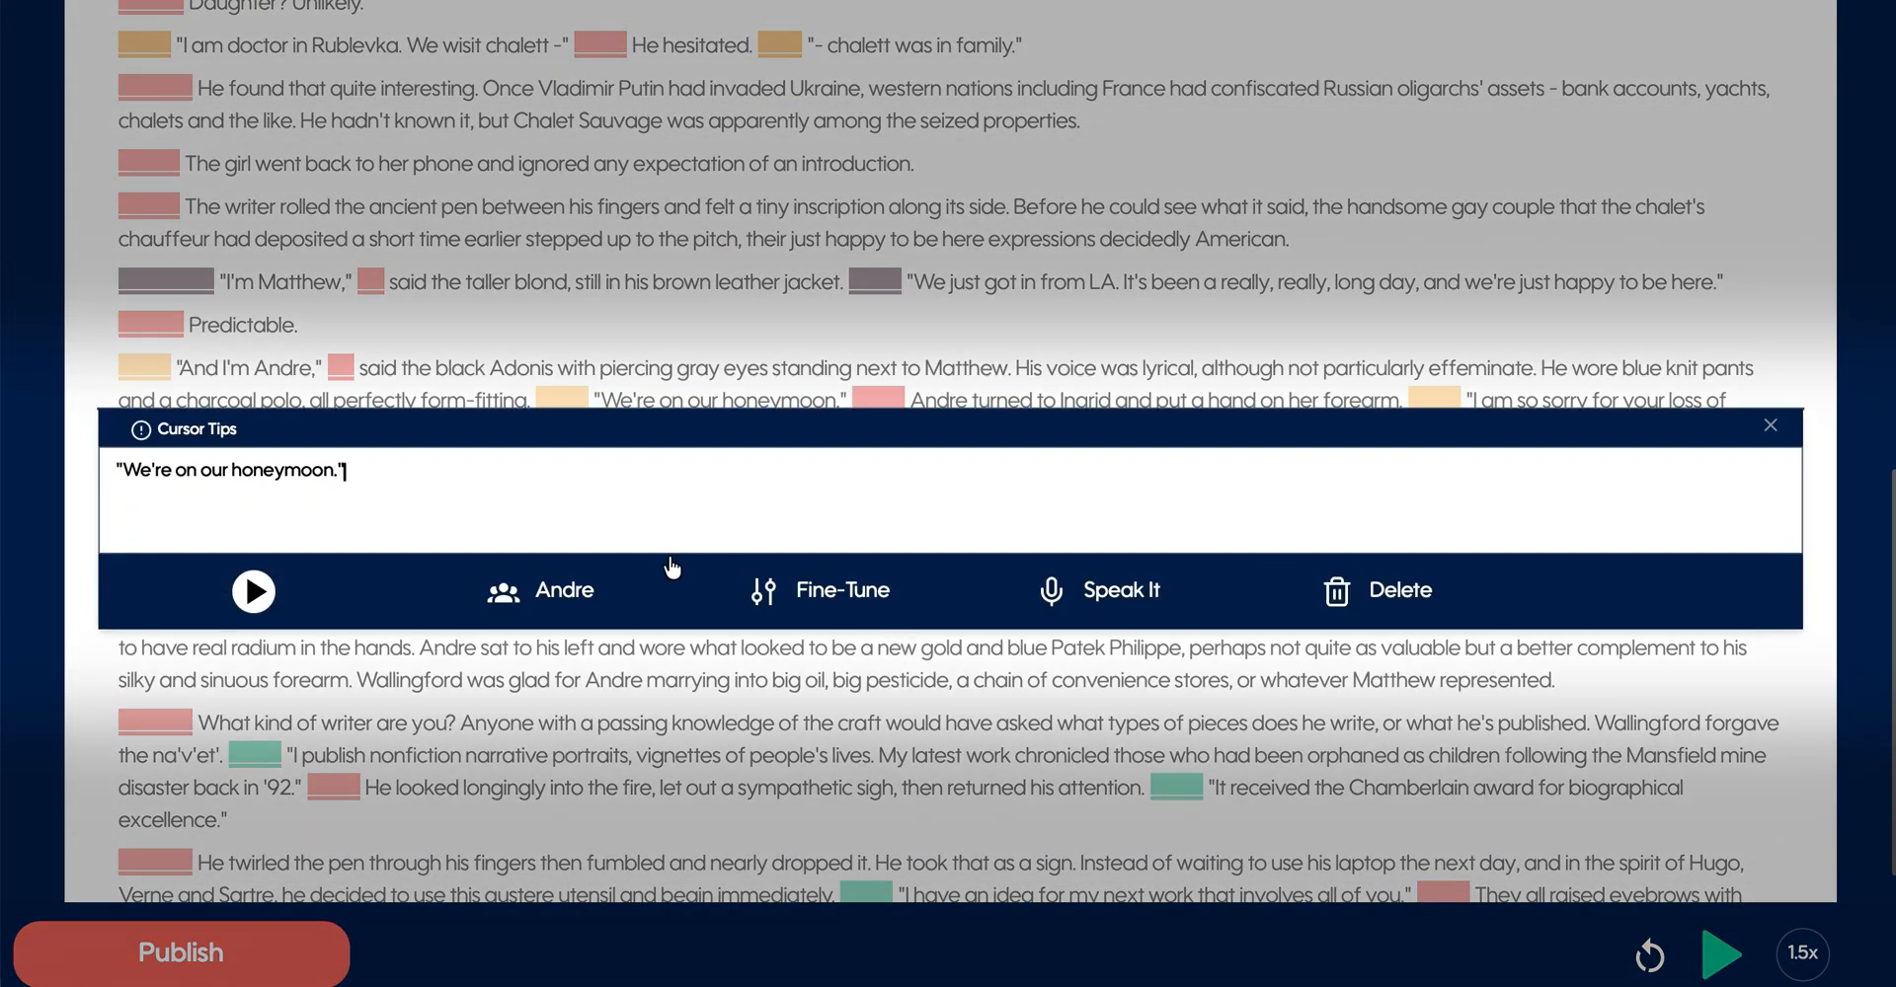
{"action": "left_click", "coordinate": [809, 605]}
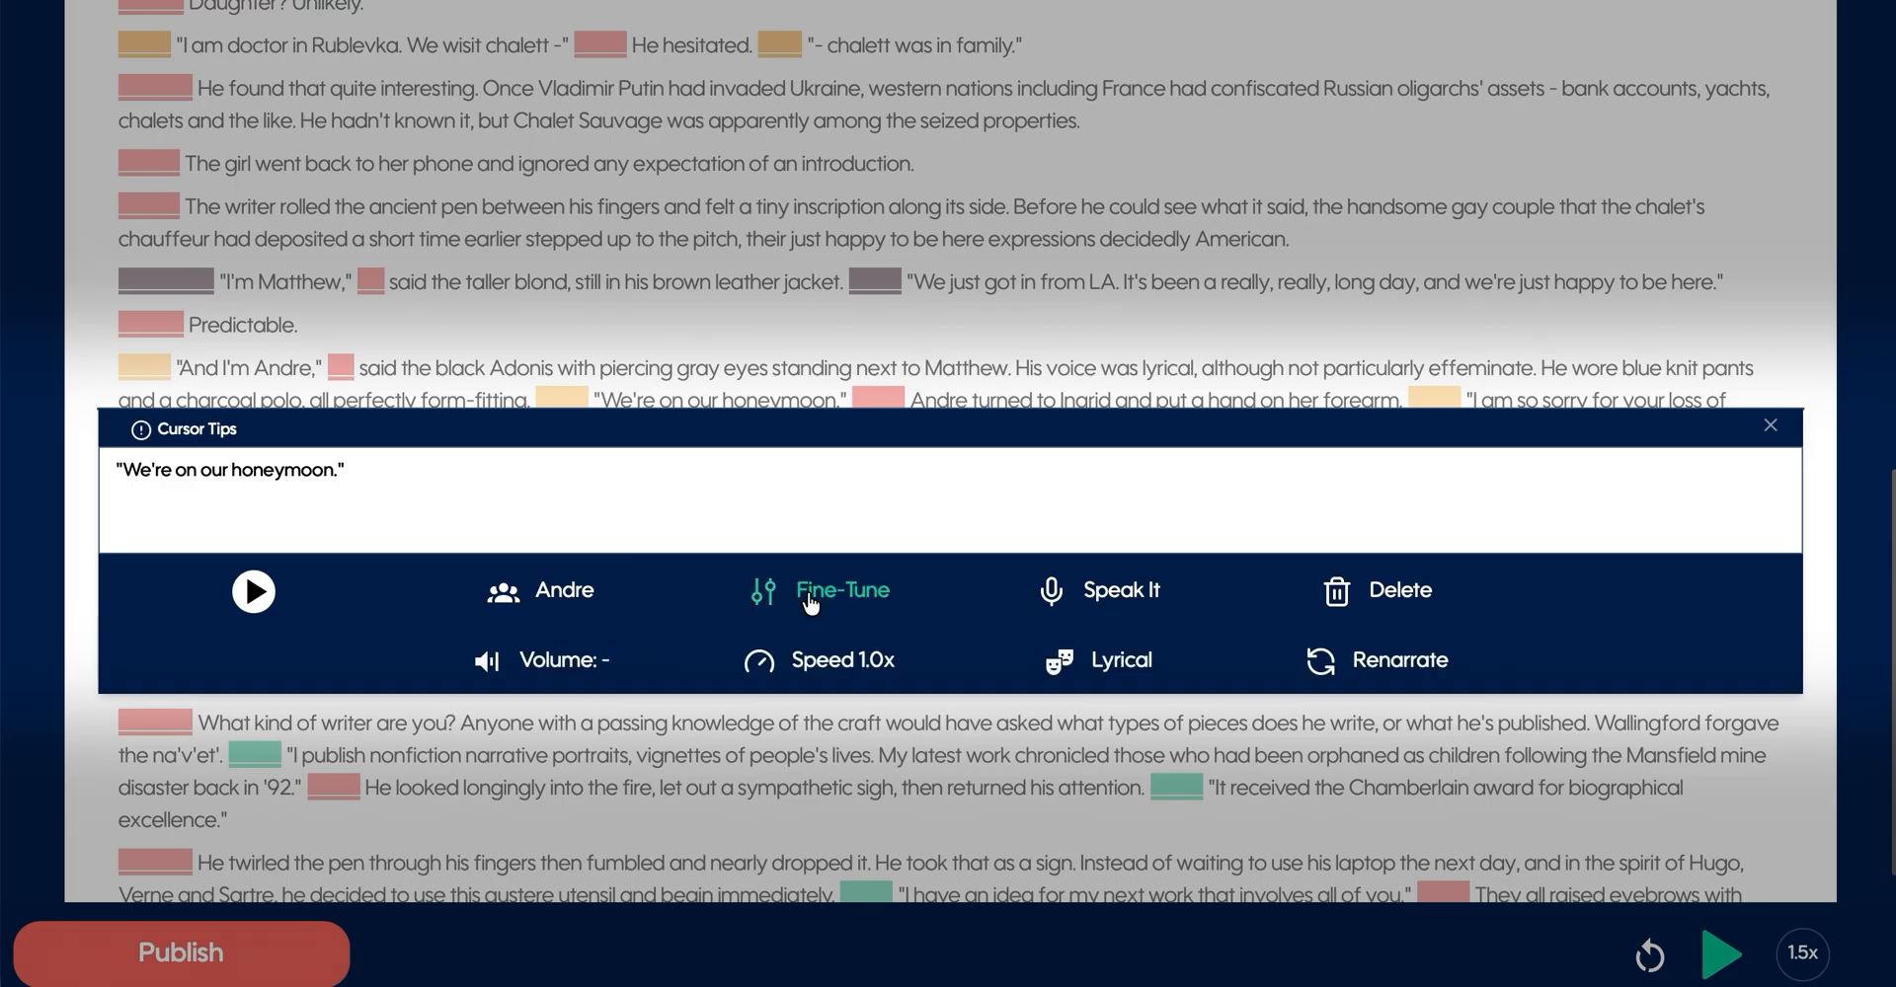
{"action": "left_click", "coordinate": [1383, 681]}
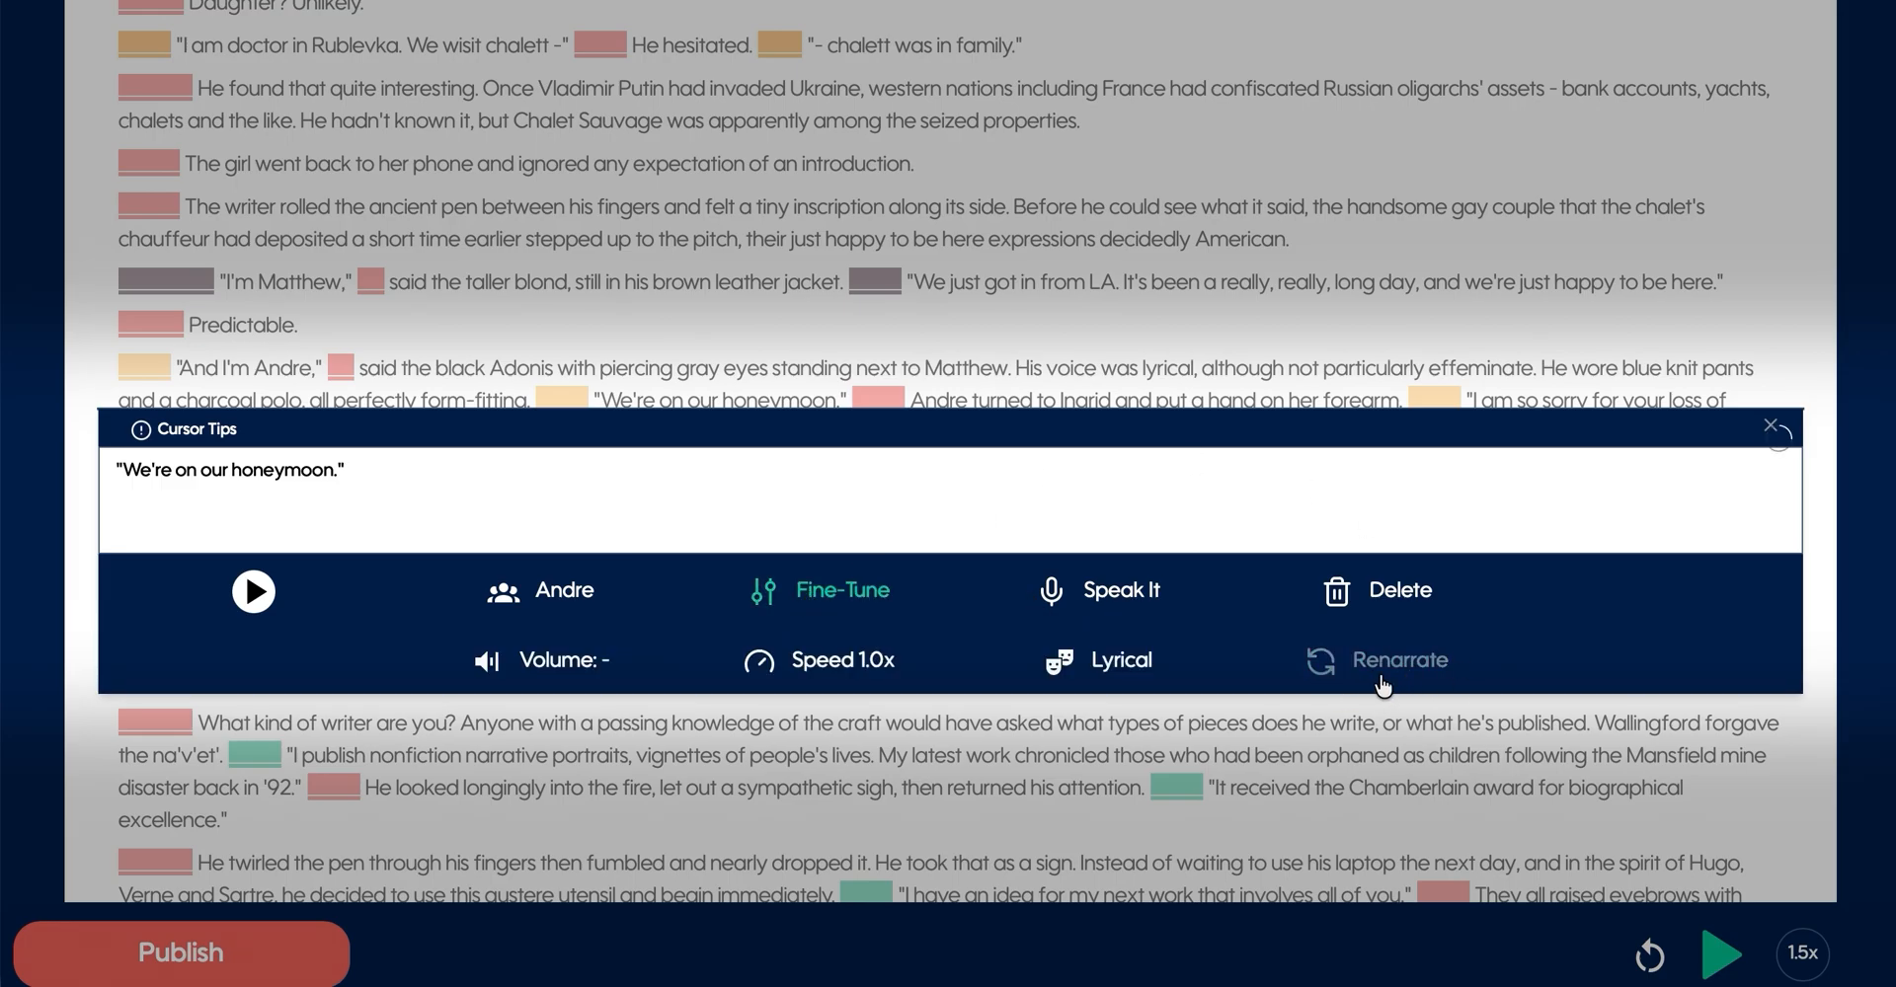
{"action": "left_click", "coordinate": [976, 338]}
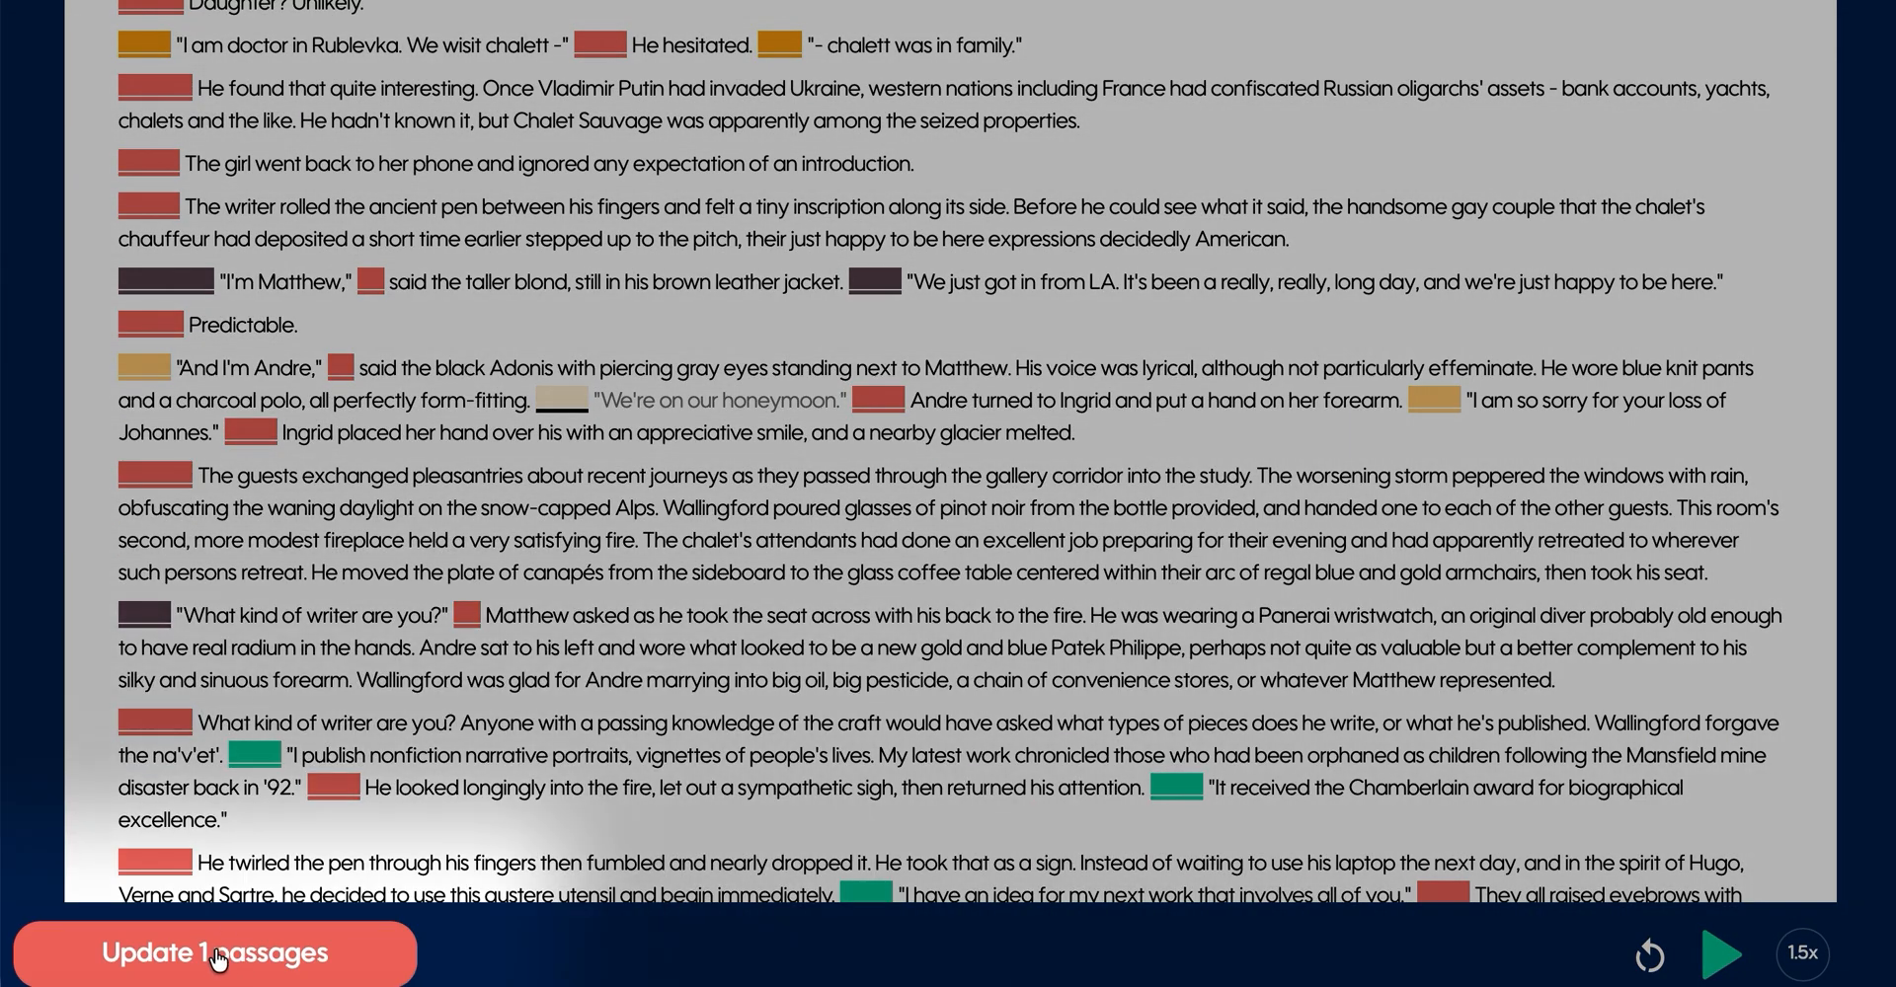
{"action": "left_click", "coordinate": [201, 968]}
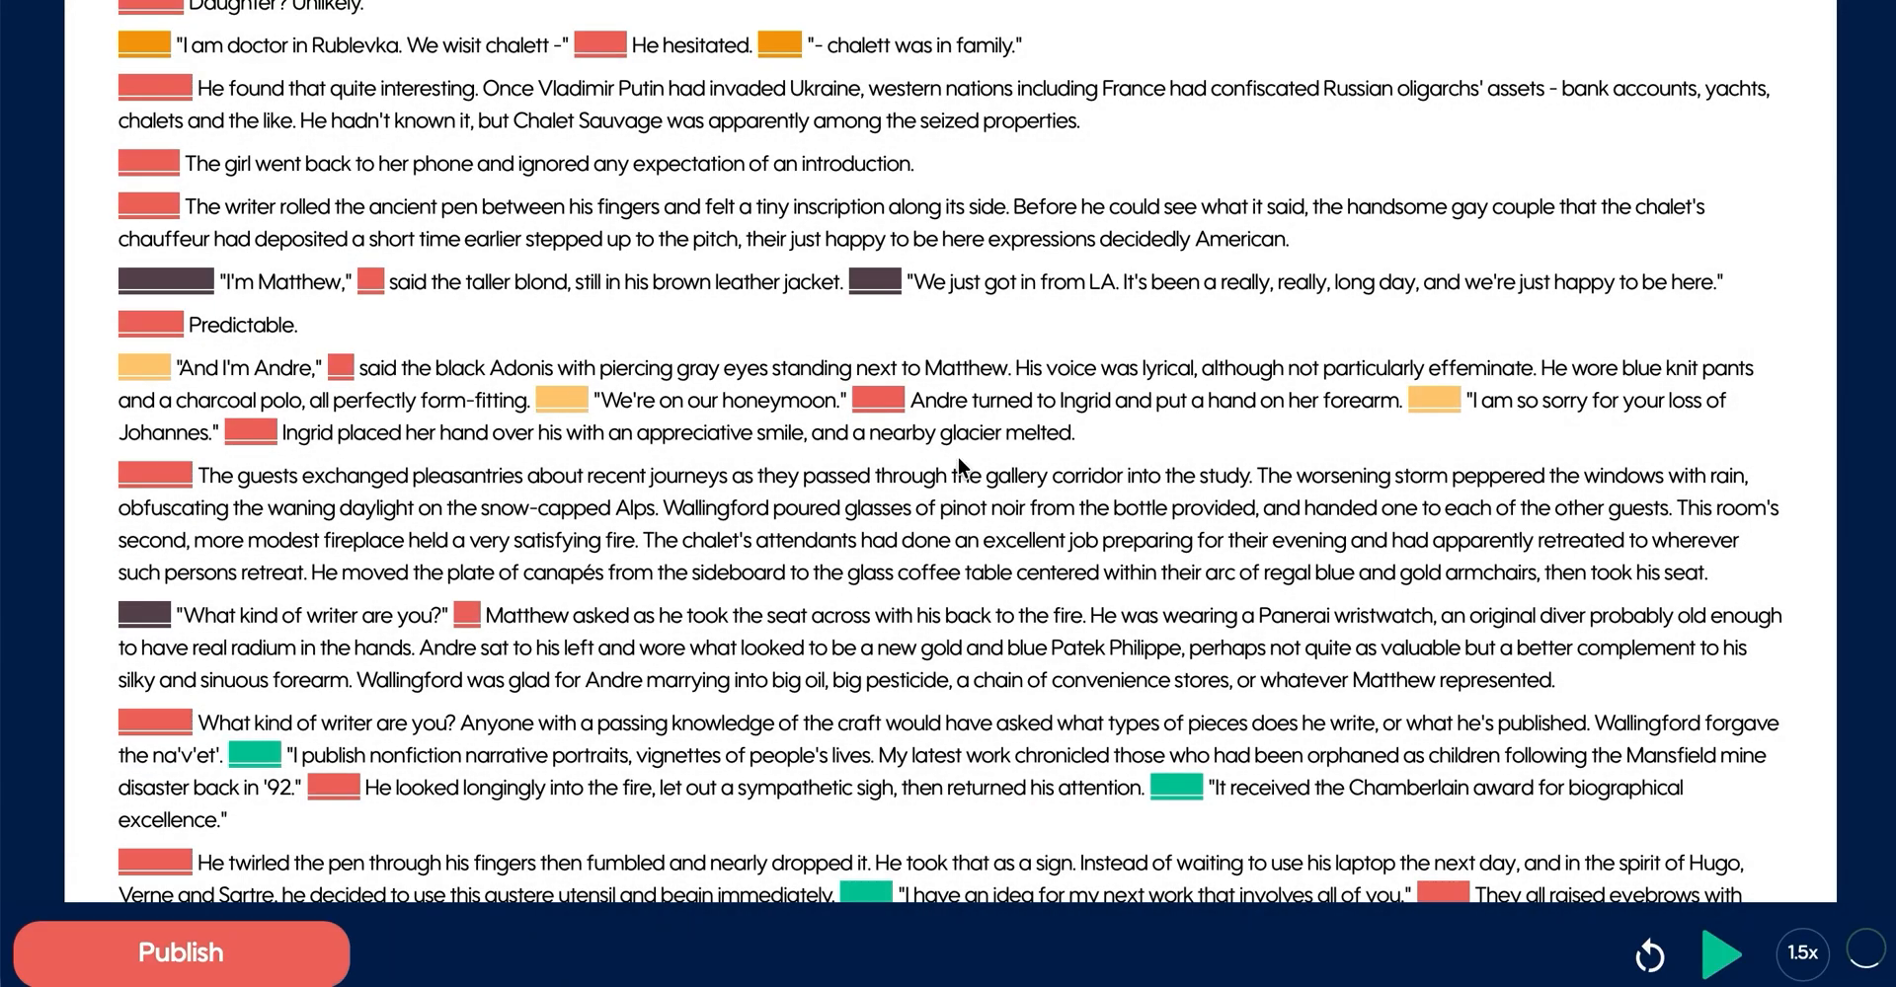
- Go to the project's publishing page and review the cover image requirements for distribution
{"action": "scroll", "coordinate": [507, 250], "scroll_direction": "down", "scroll_amount": 3}
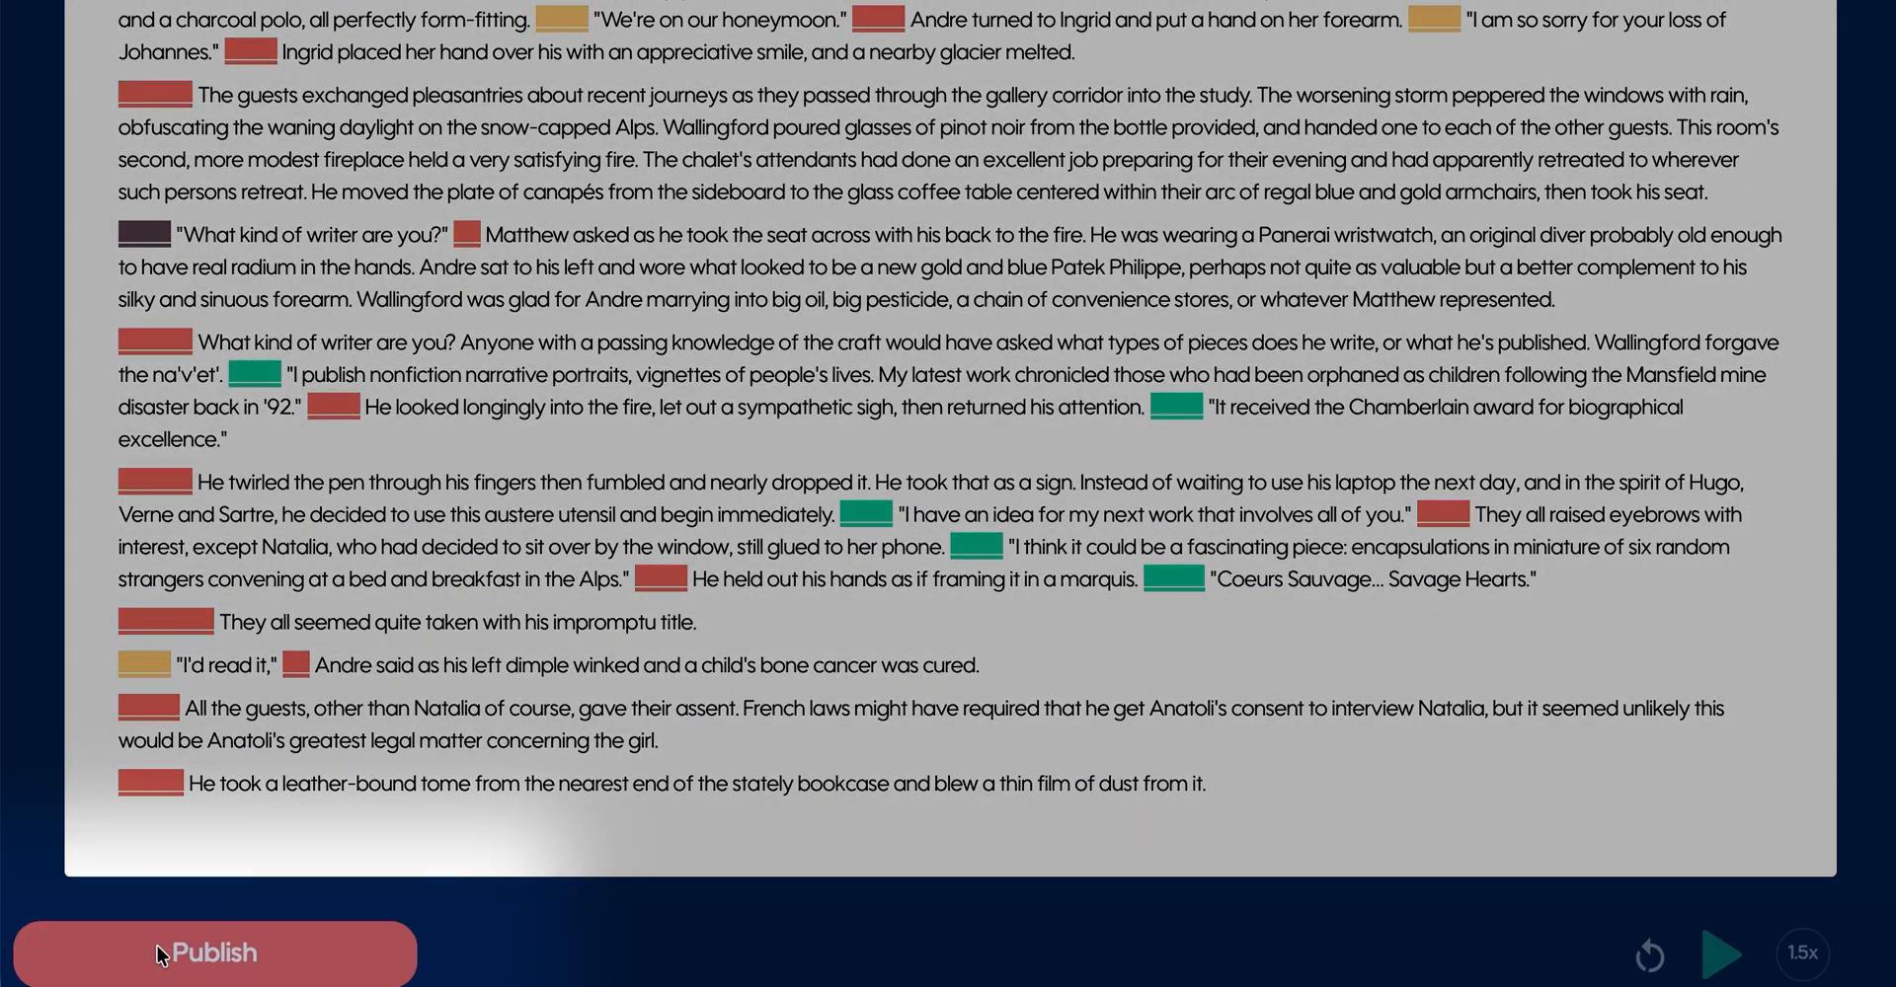
{"action": "left_click", "coordinate": [160, 953]}
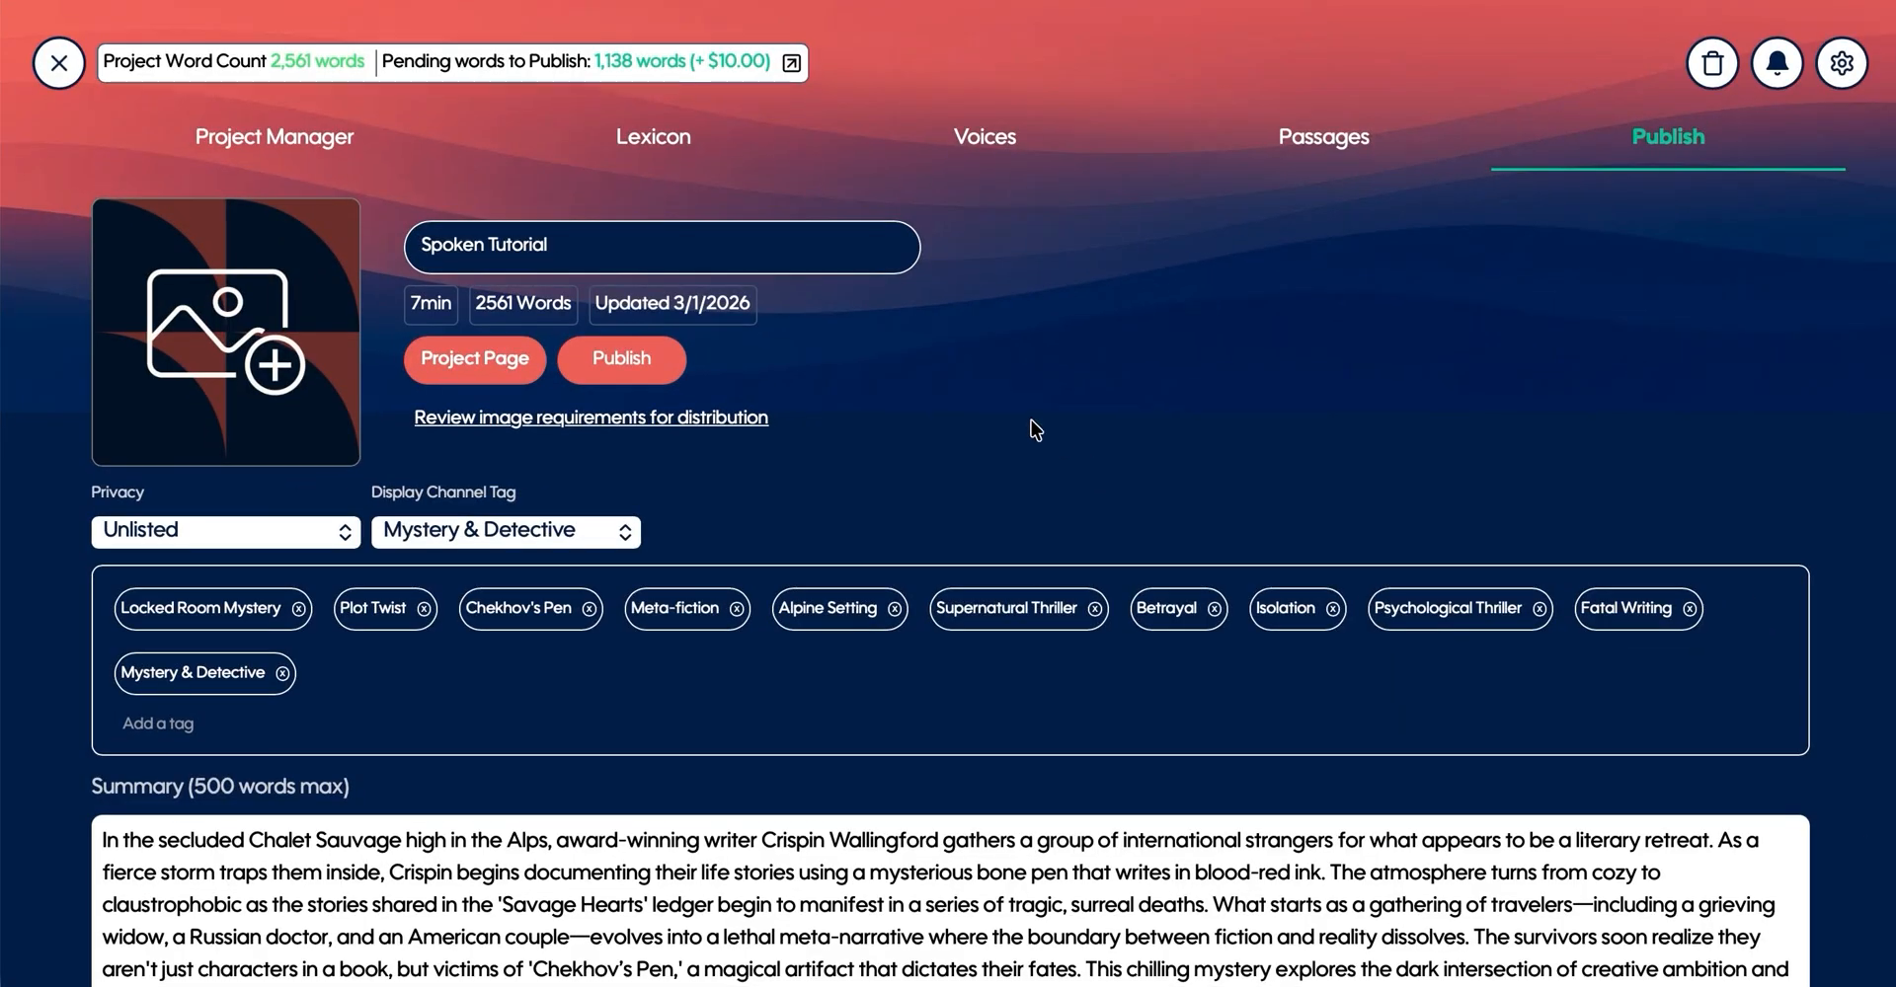
{"action": "scroll", "coordinate": [1017, 466], "scroll_direction": "down", "scroll_amount": 2}
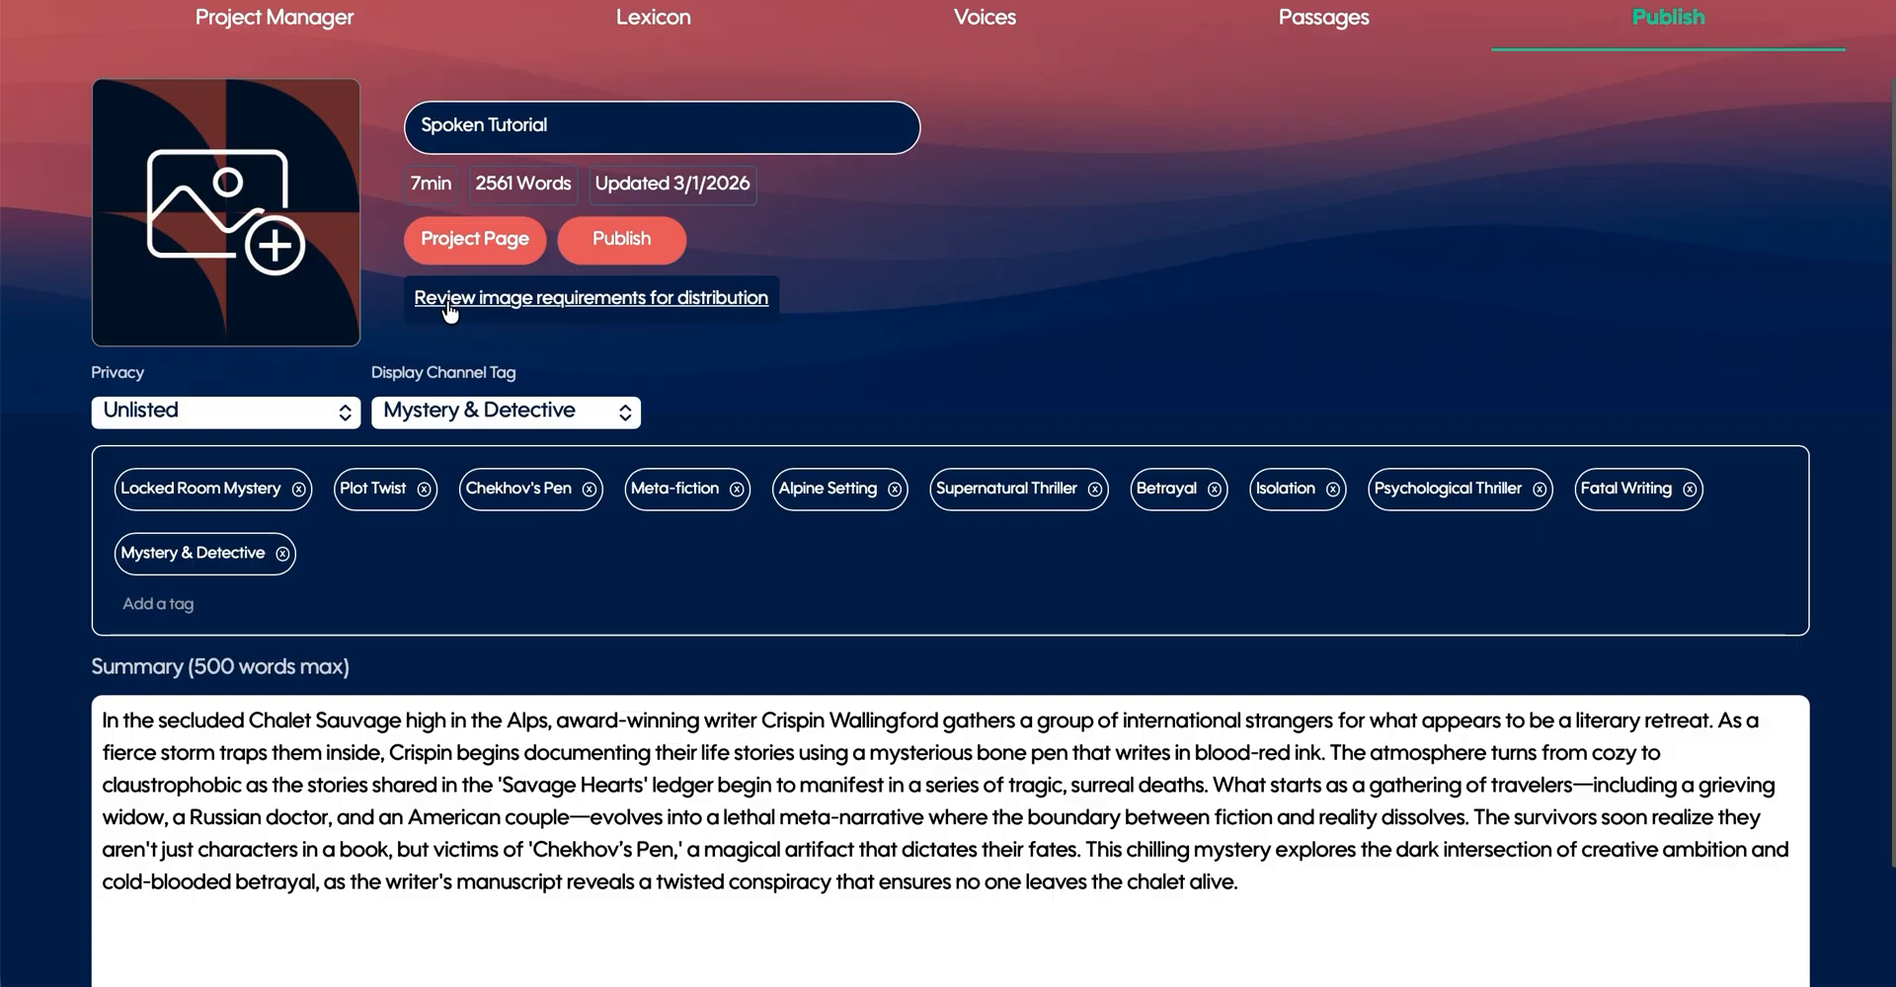
{"action": "left_click", "coordinate": [464, 300]}
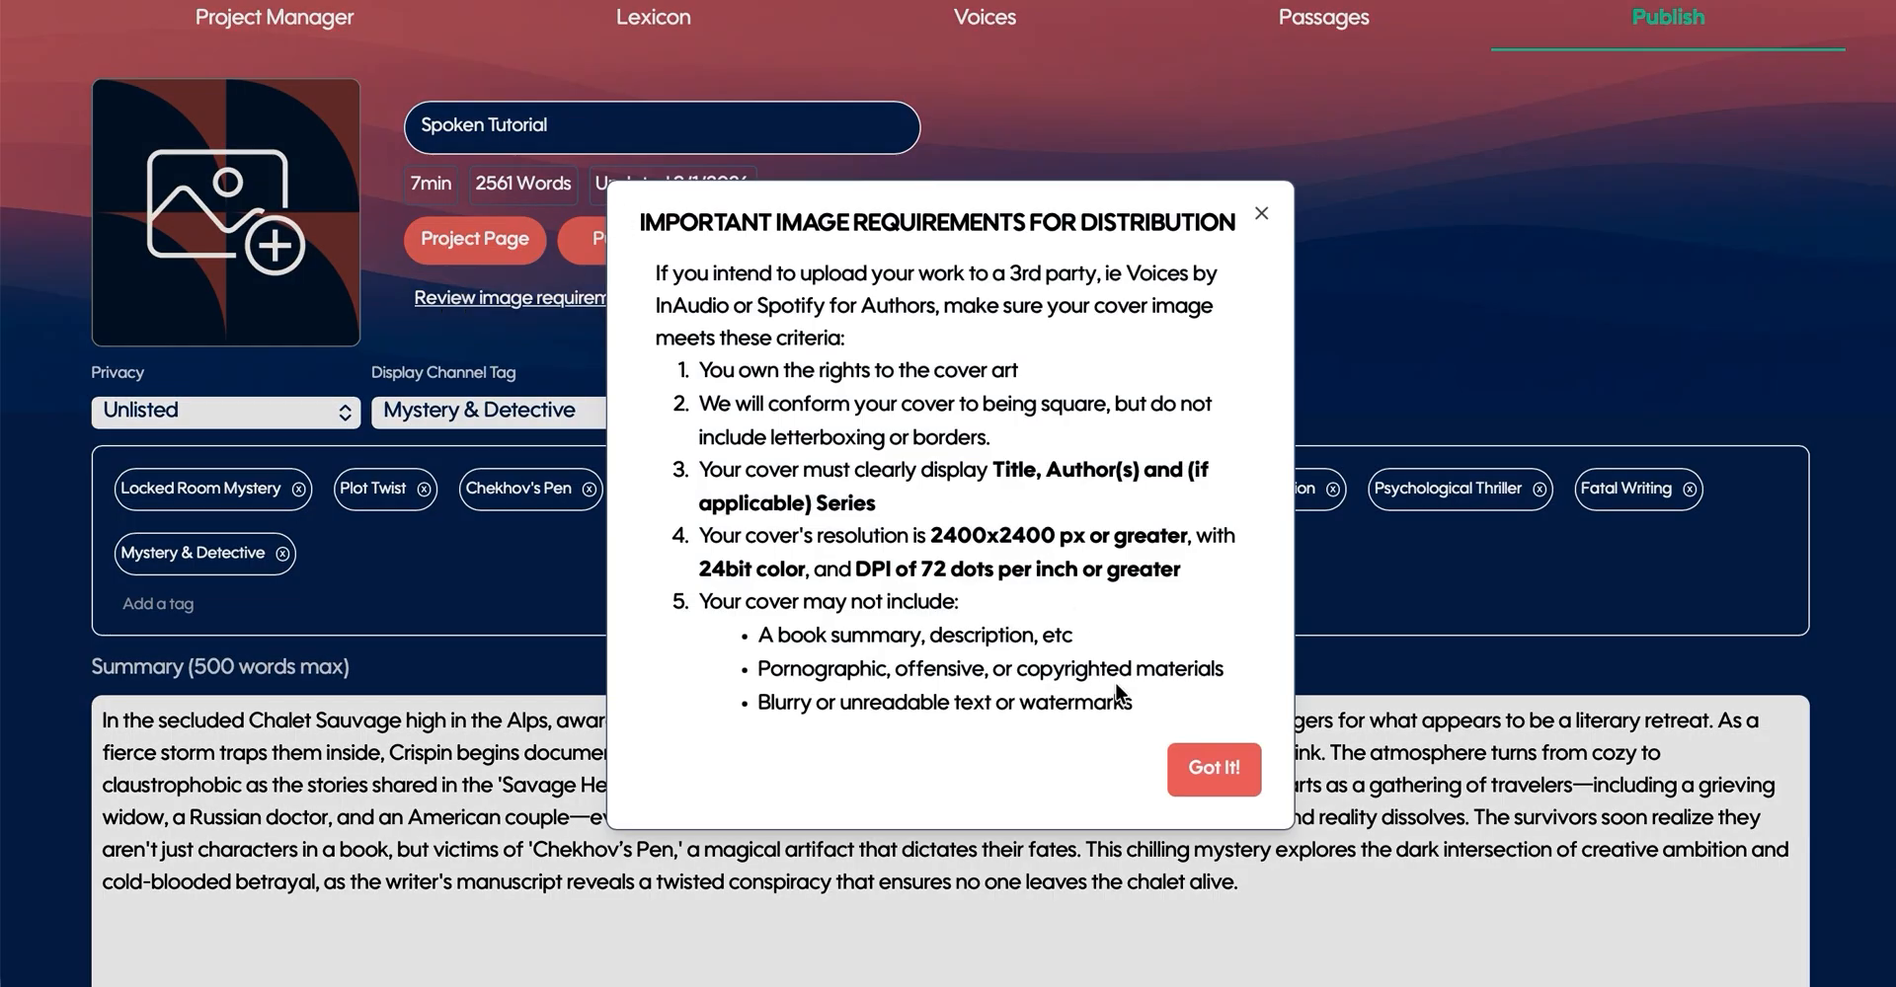
{"action": "left_click", "coordinate": [1252, 778]}
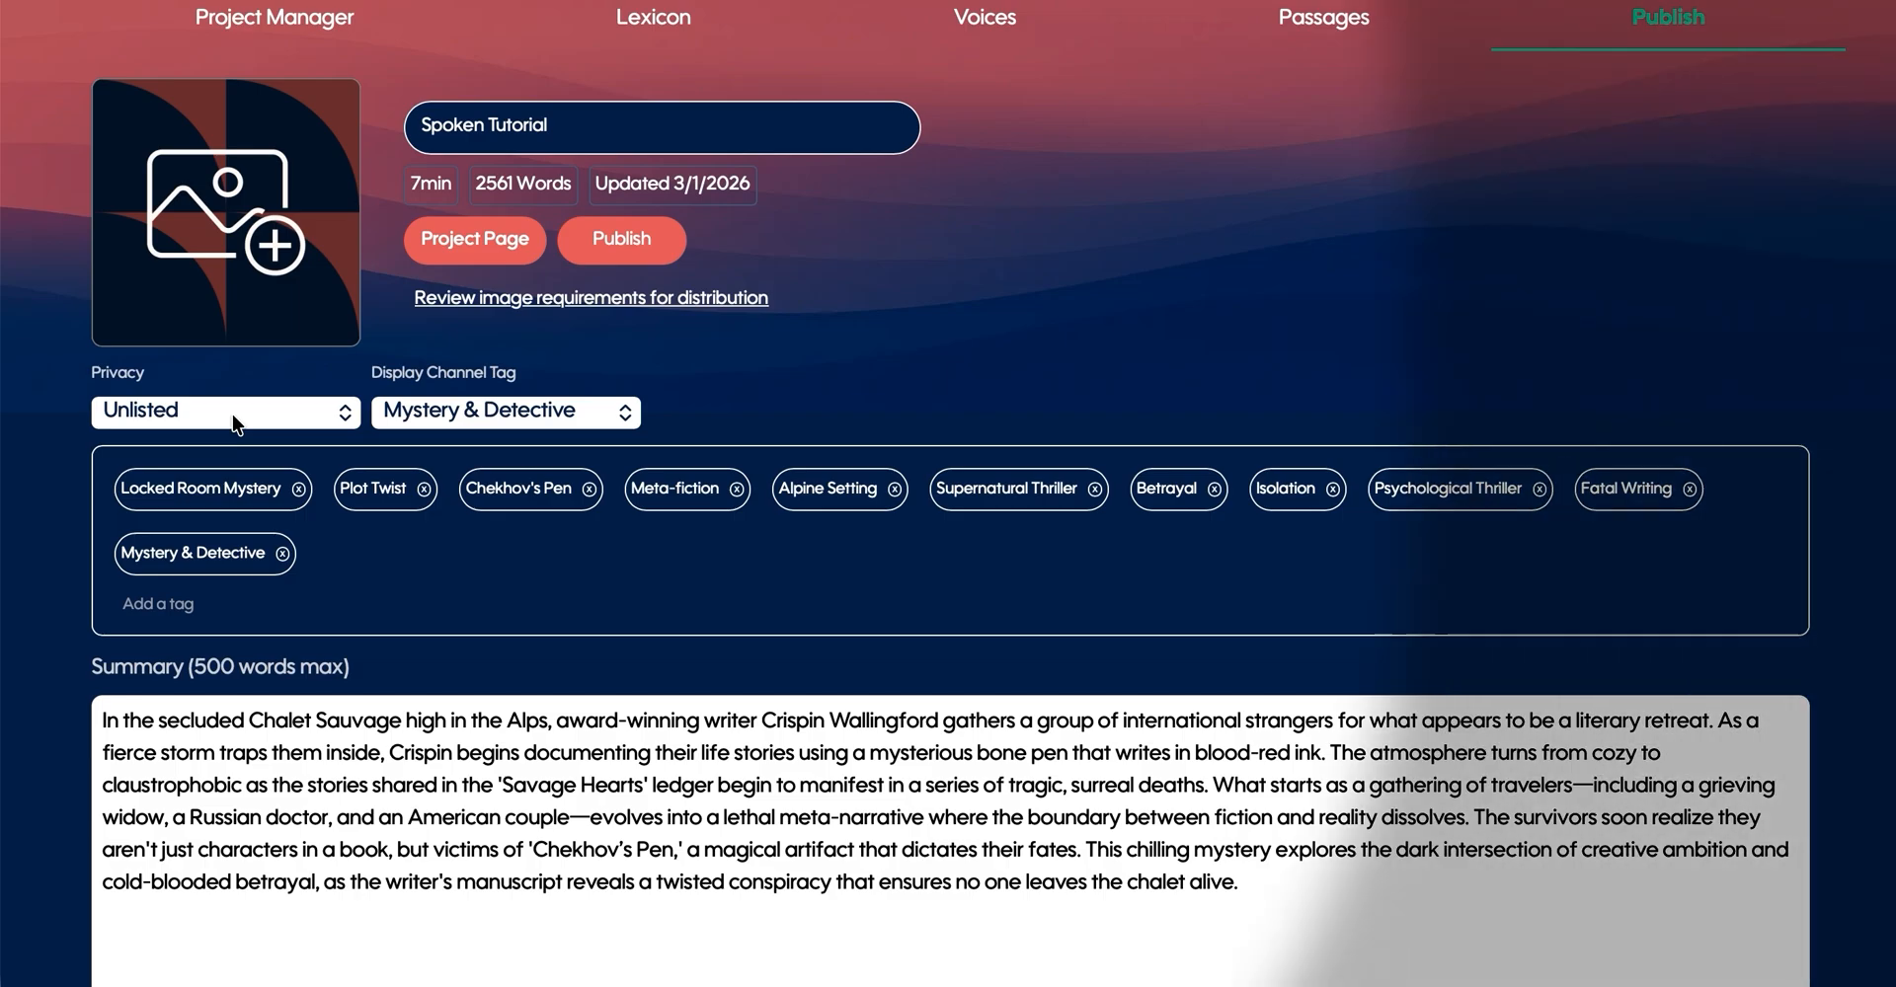
- Set the project's privacy to Private and publish the audiobook
{"action": "left_click", "coordinate": [231, 415]}
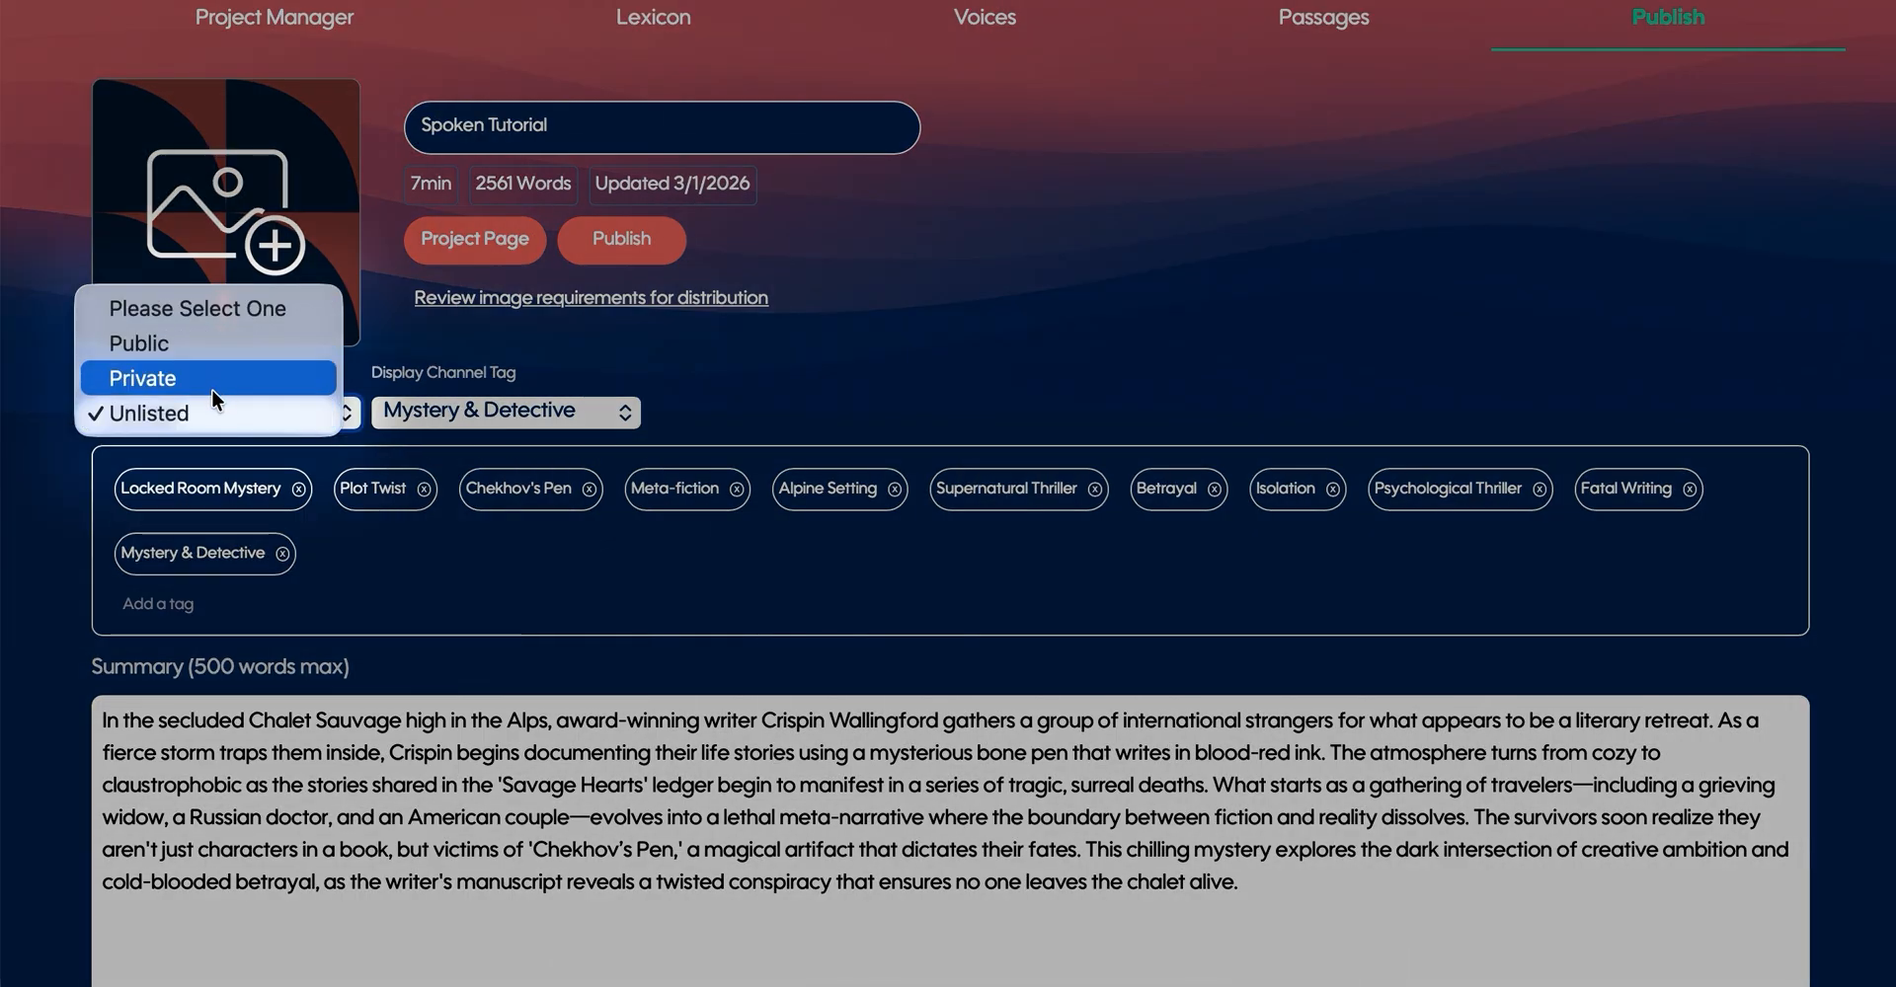
{"action": "left_click", "coordinate": [214, 378]}
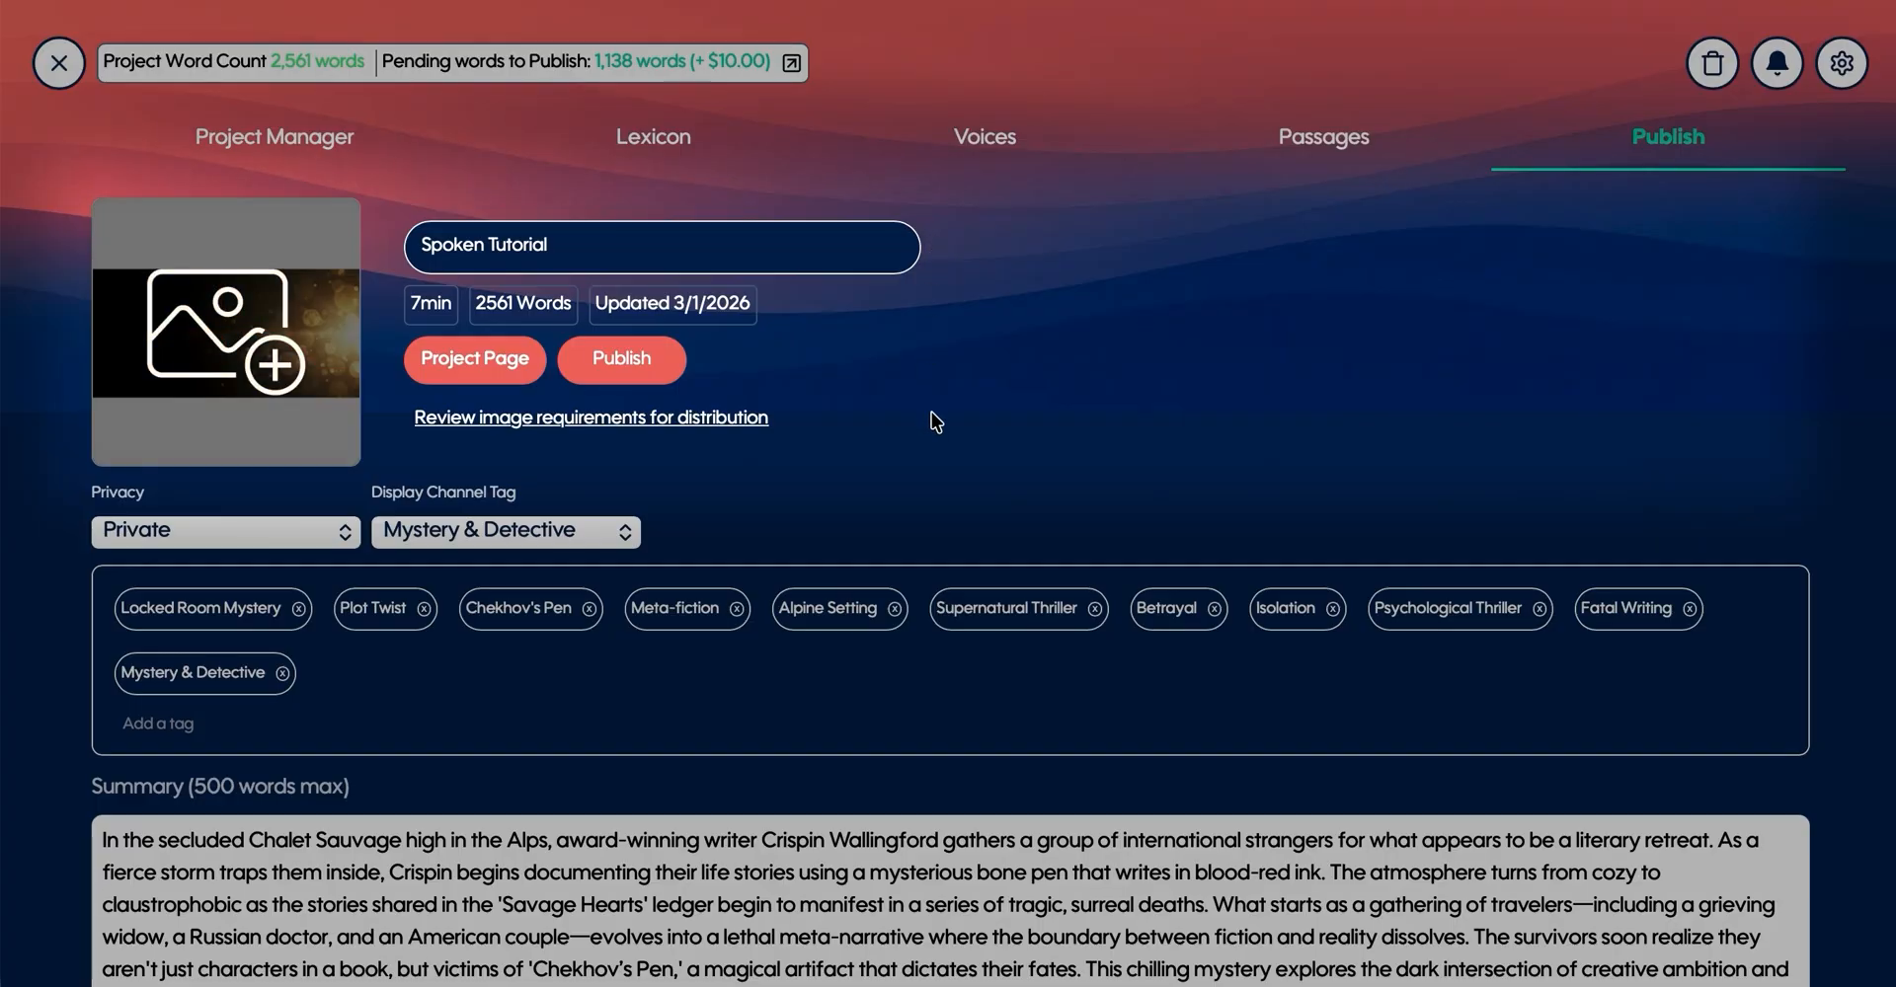
{"action": "left_click", "coordinate": [633, 367]}
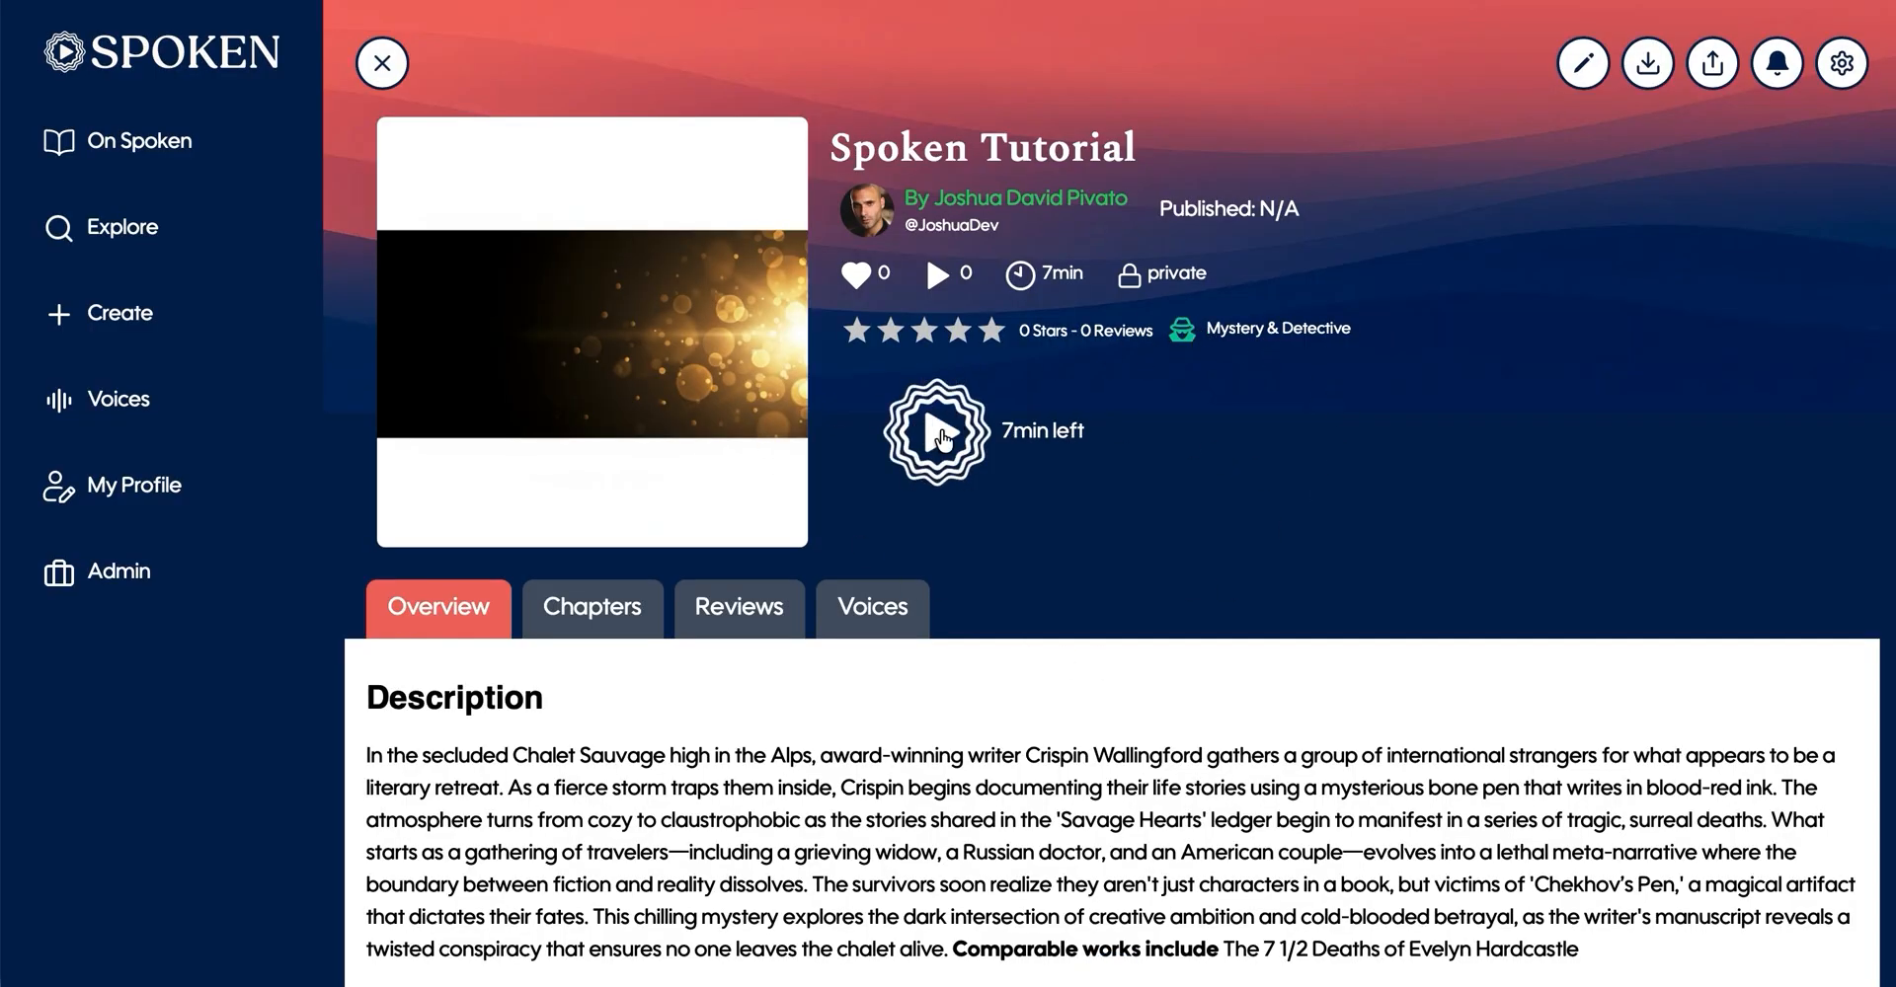
- Download the audiobook's audio from the project page with the Take It With You (Individual Files) option
{"action": "left_click", "coordinate": [1647, 69]}
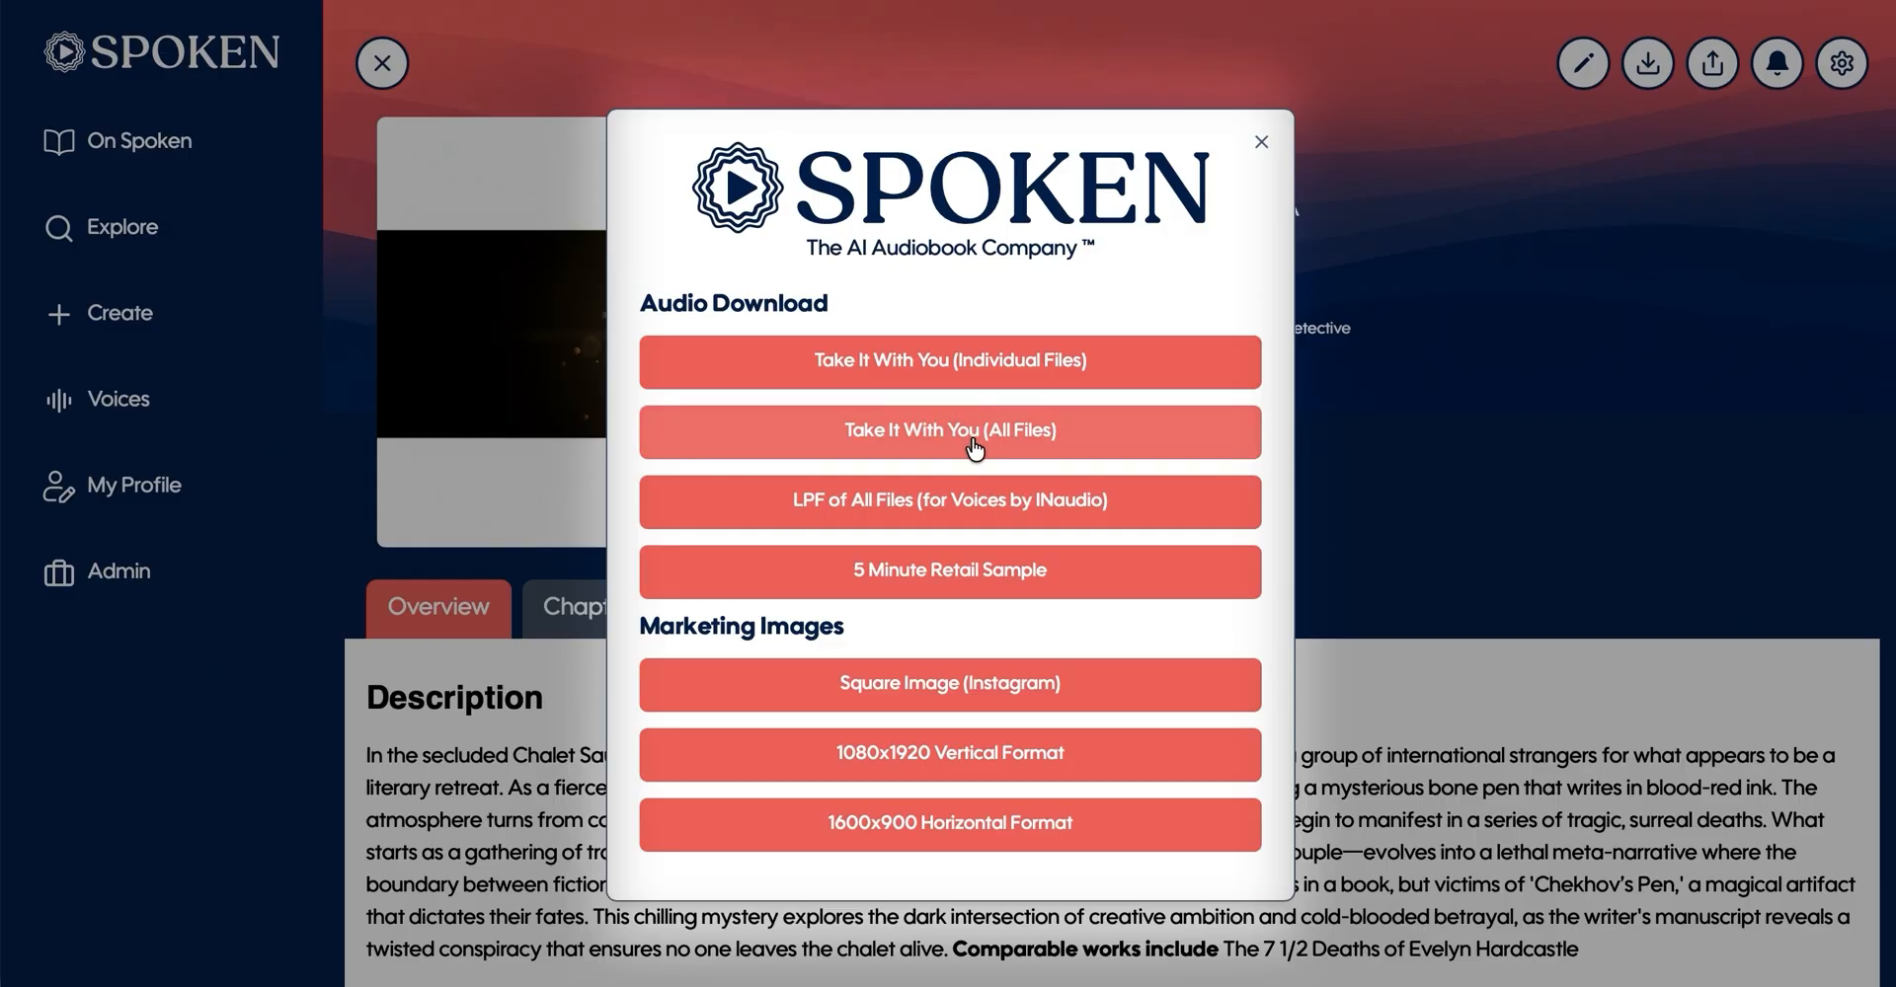
{"action": "left_click", "coordinate": [936, 388]}
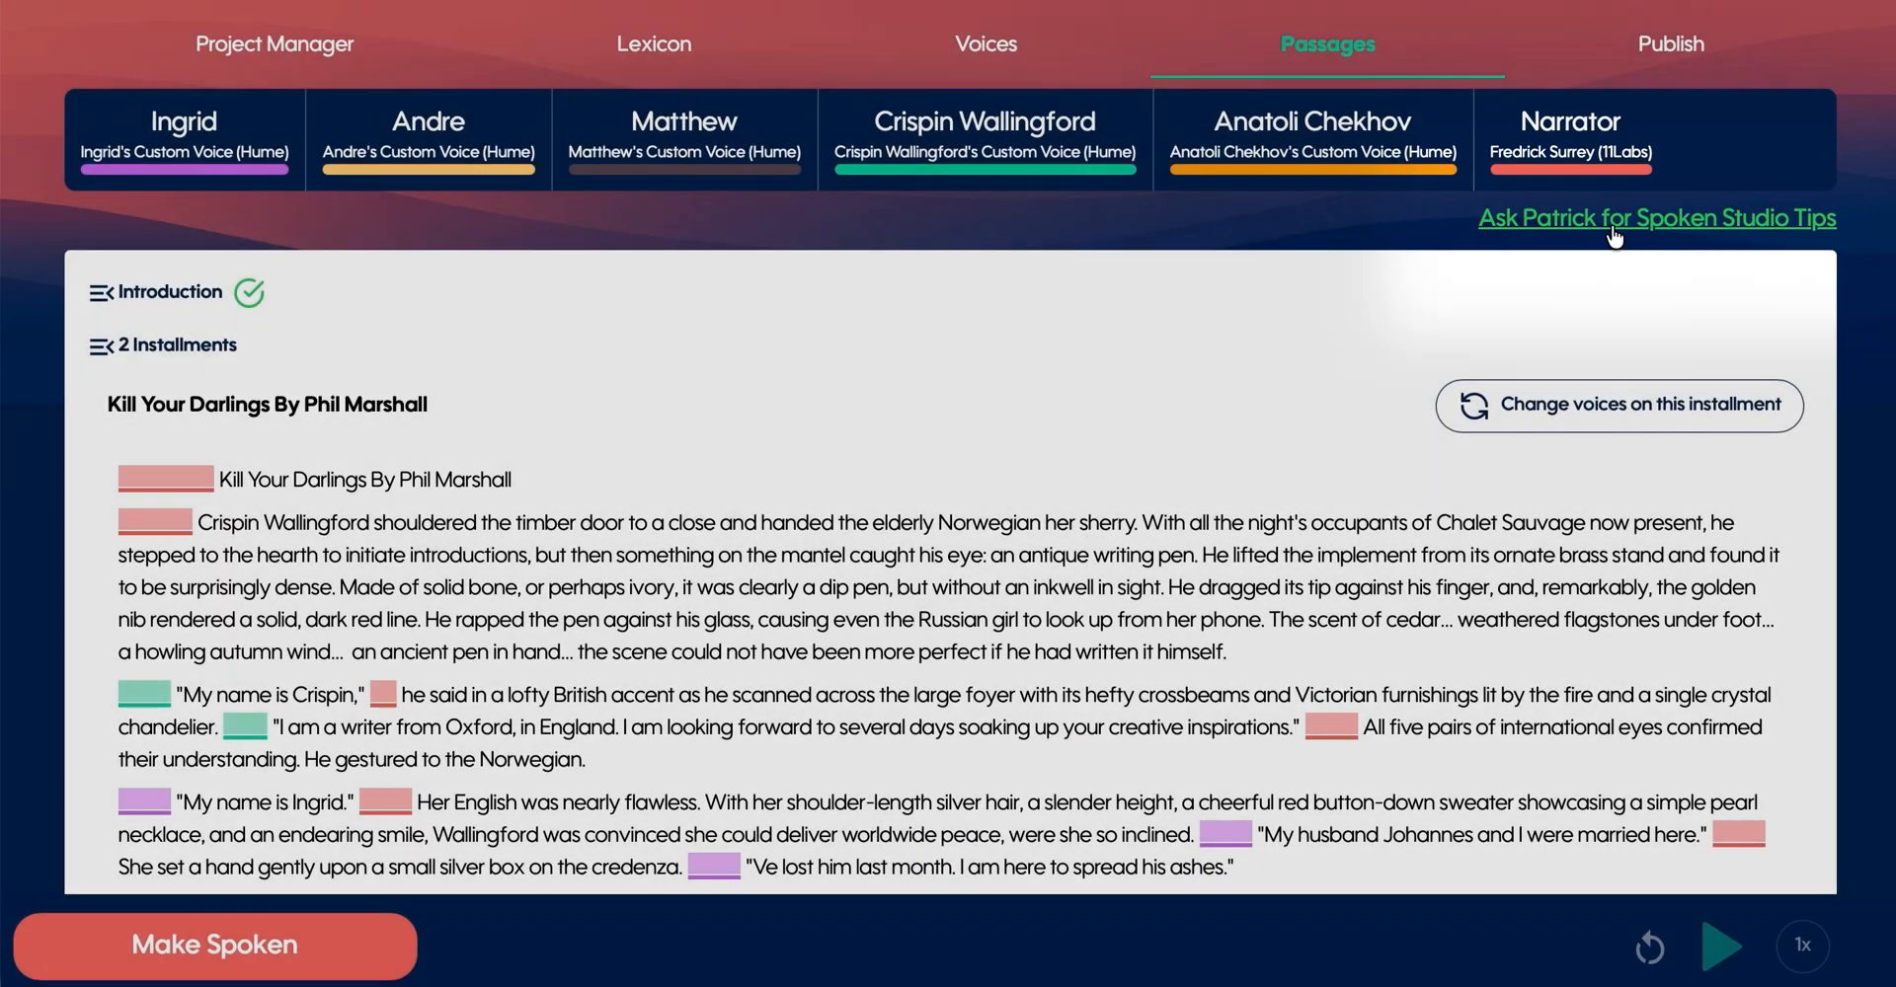
- Ask the Patrick help assistant for studio tips with the message "I'm stuck"
{"action": "left_click", "coordinate": [1601, 219]}
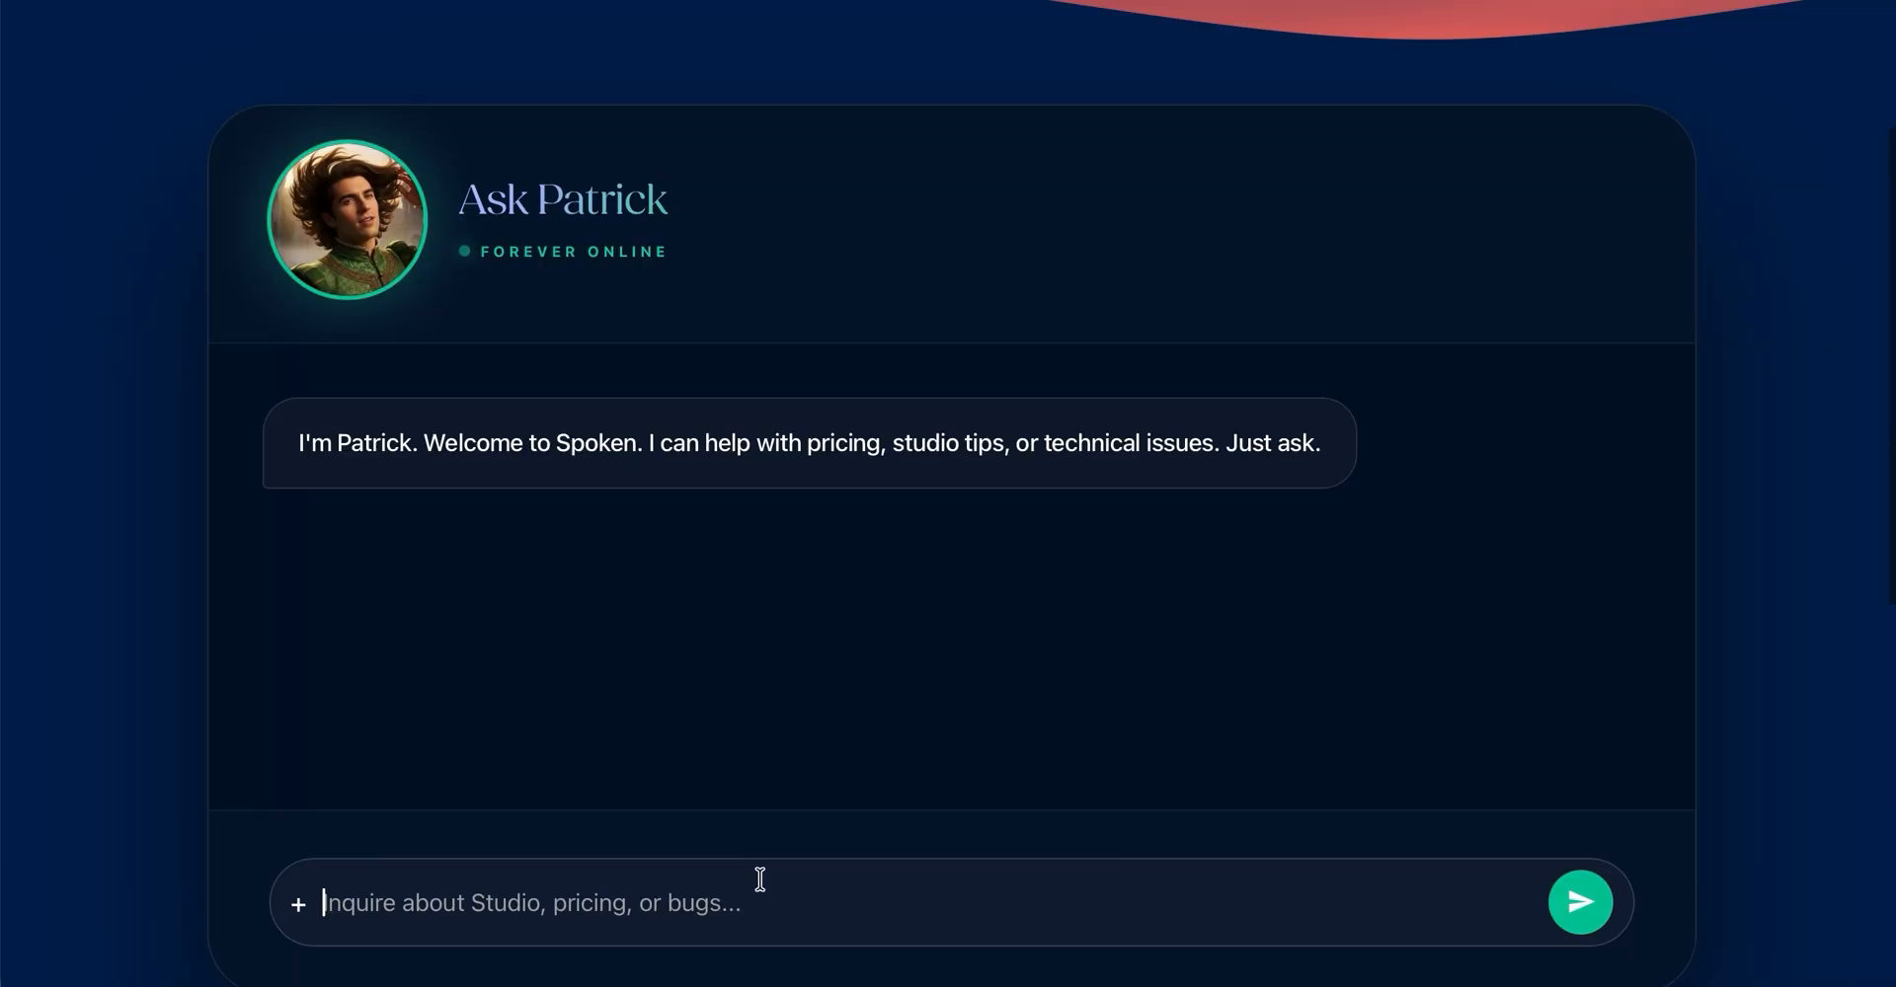
{"action": "type", "text": "I'm stuck"}
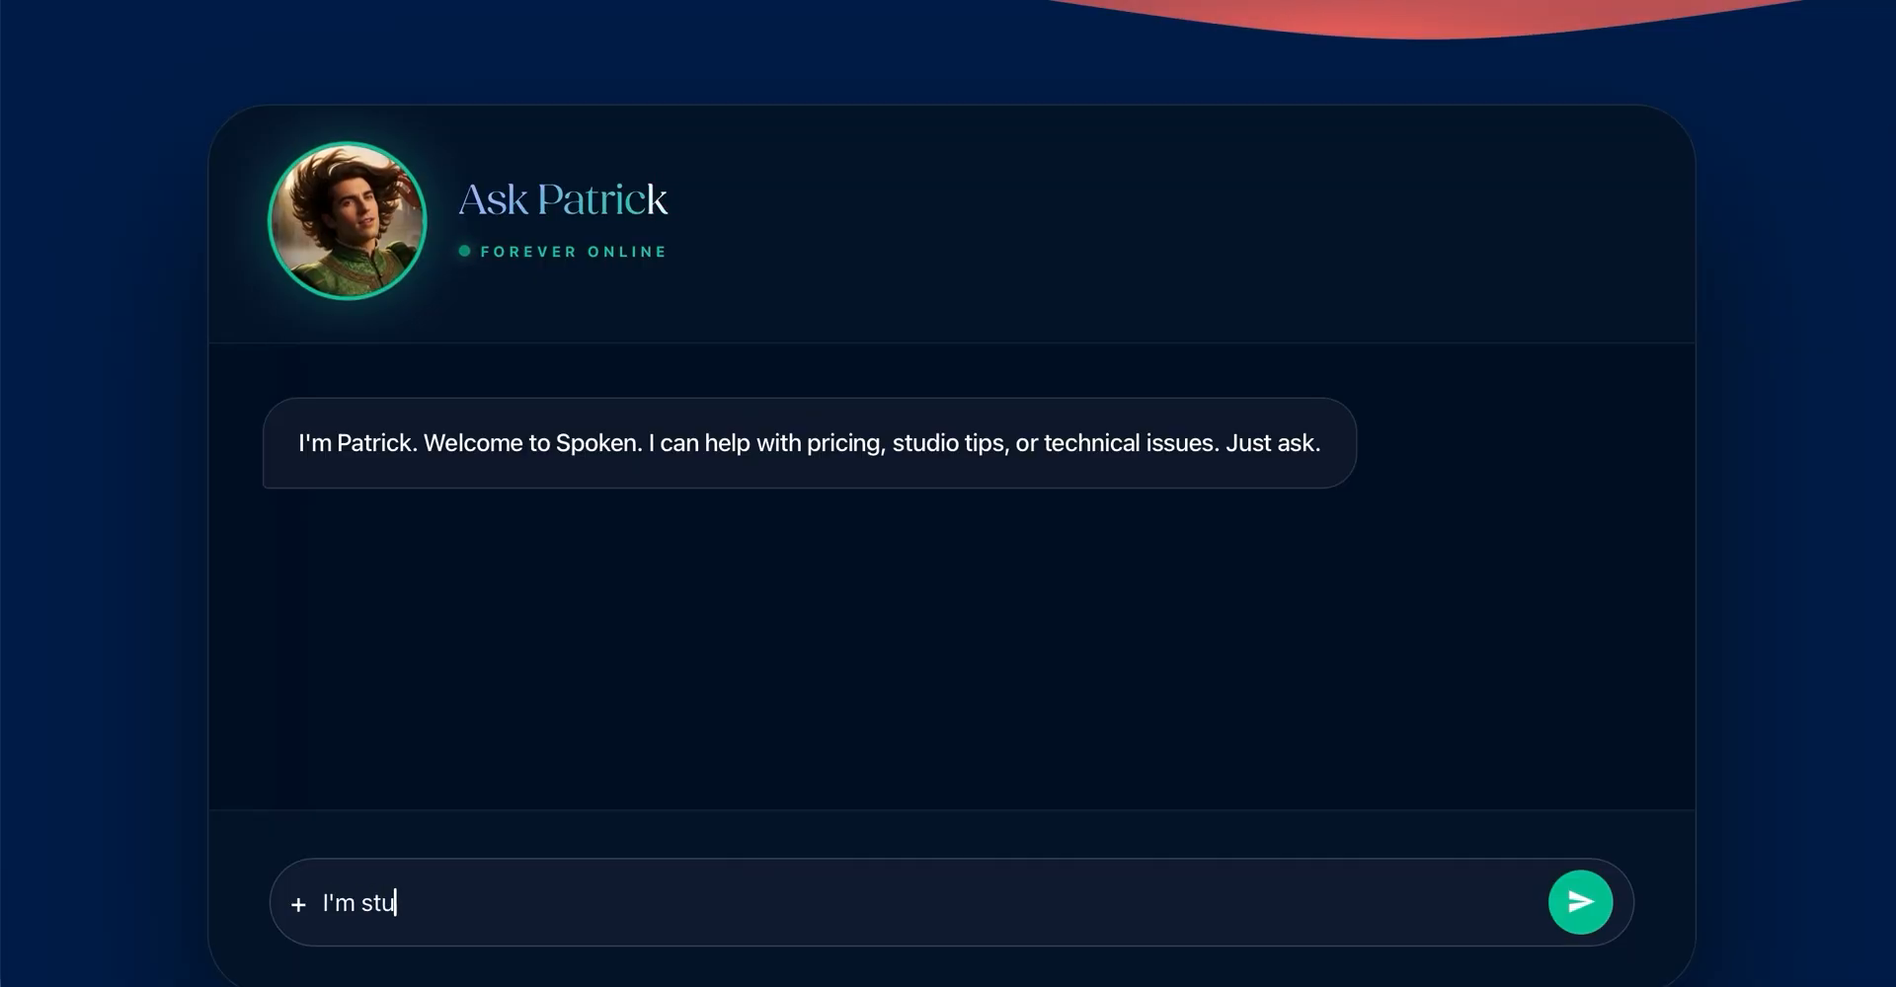
{"action": "key", "text": "Return"}
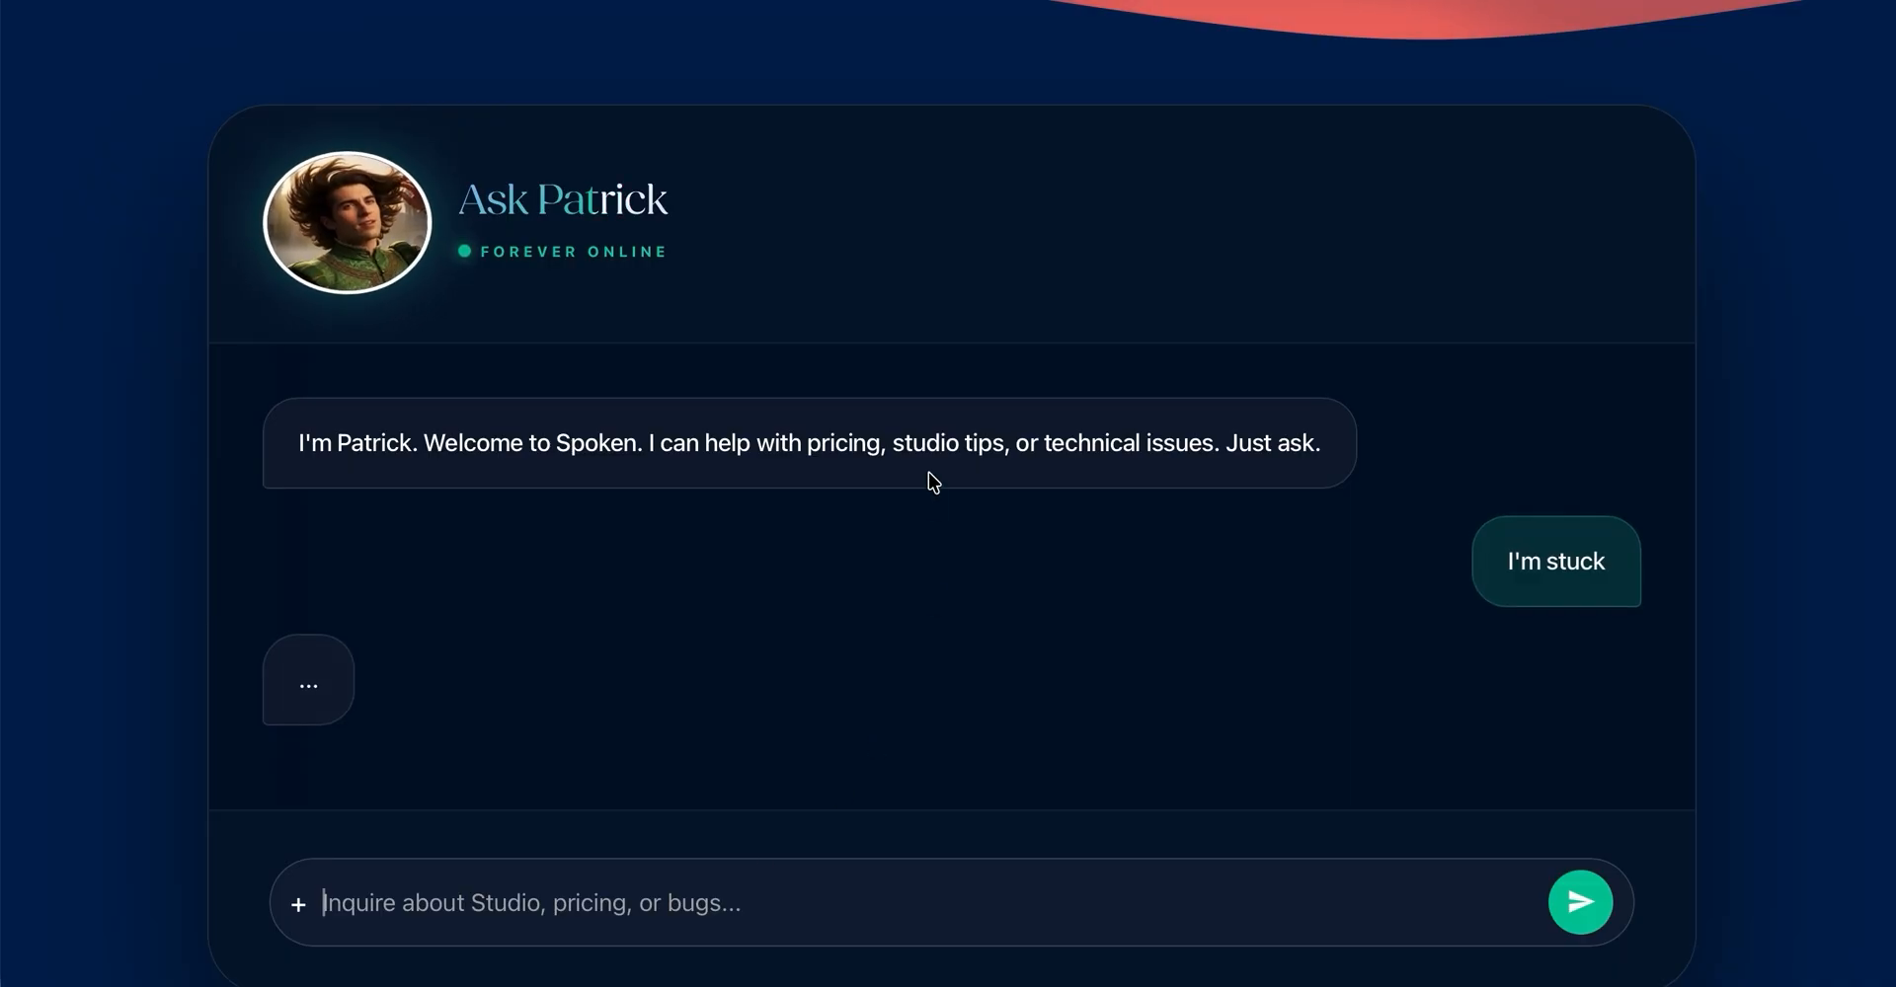
{"action": "scroll", "coordinate": [1183, 360], "scroll_direction": "down", "scroll_amount": 1}
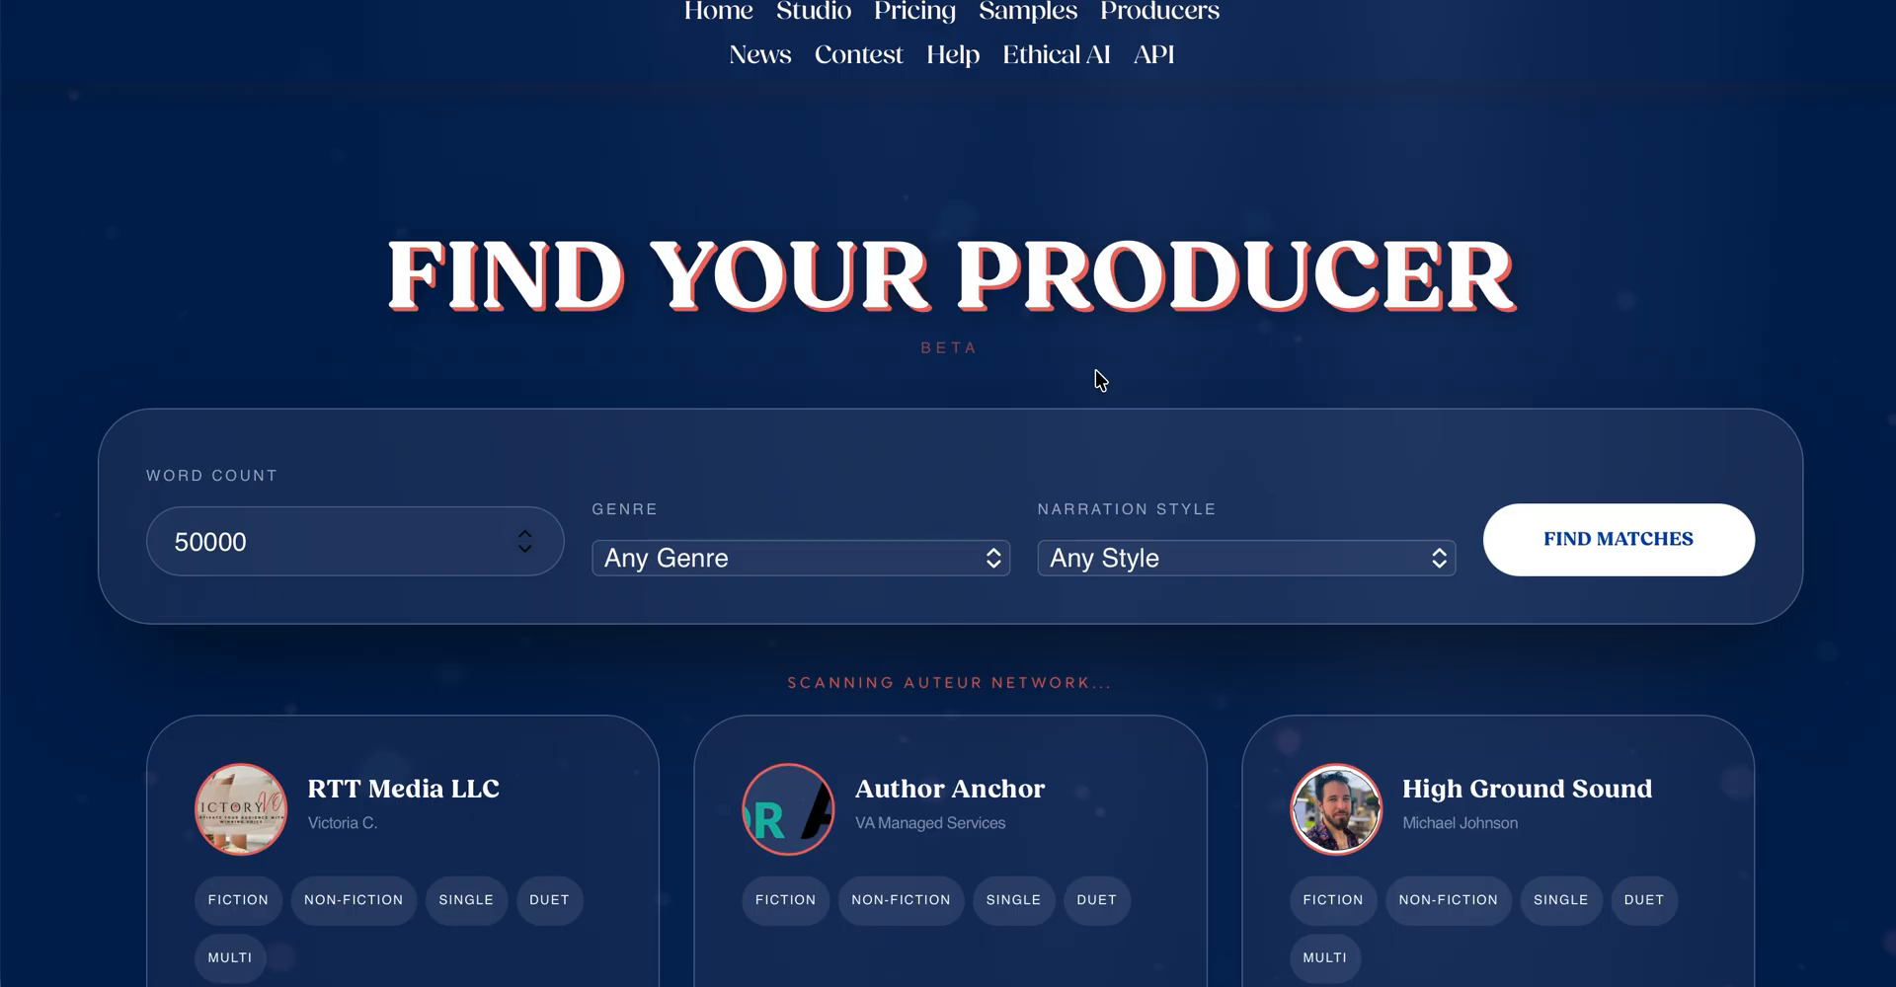
- Find Spoken-certified producers matching the Fiction genre and the Multi-Voice Production narration style
{"action": "left_click", "coordinate": [1099, 381]}
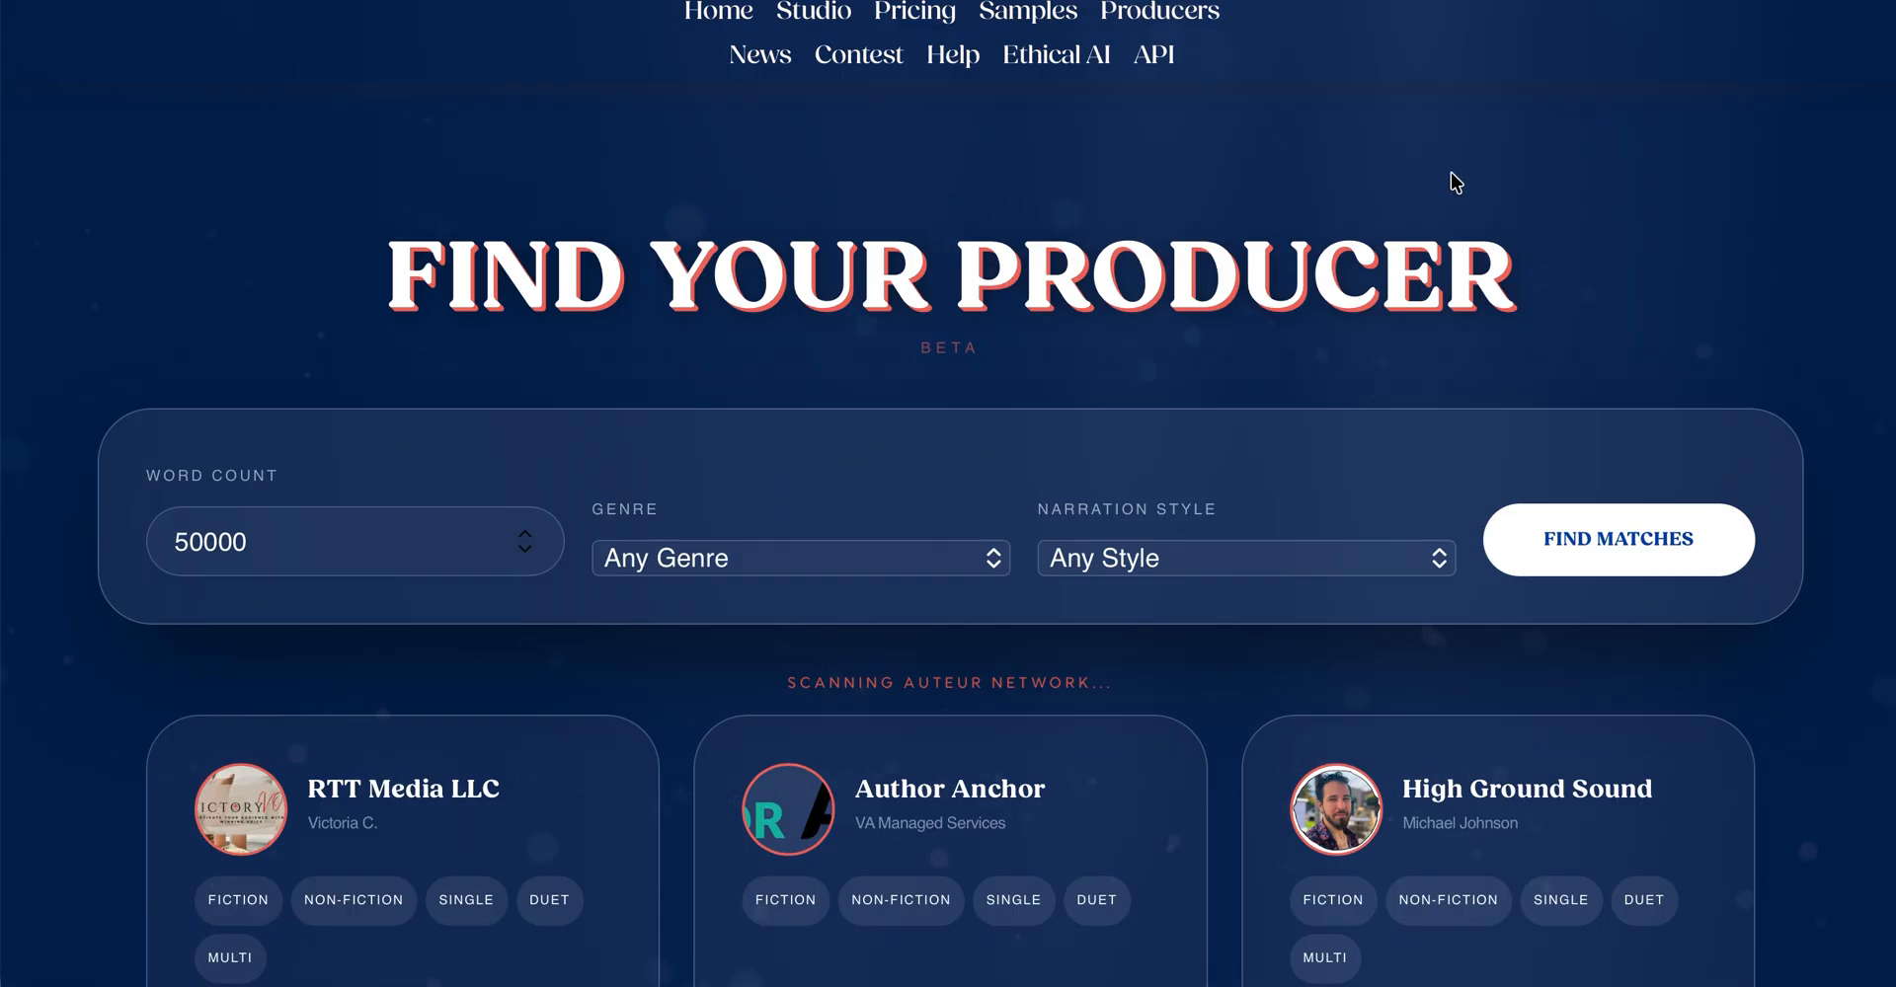
{"action": "left_click", "coordinate": [706, 575]}
{"action": "left_click", "coordinate": [691, 594]}
{"action": "left_click", "coordinate": [1132, 571]}
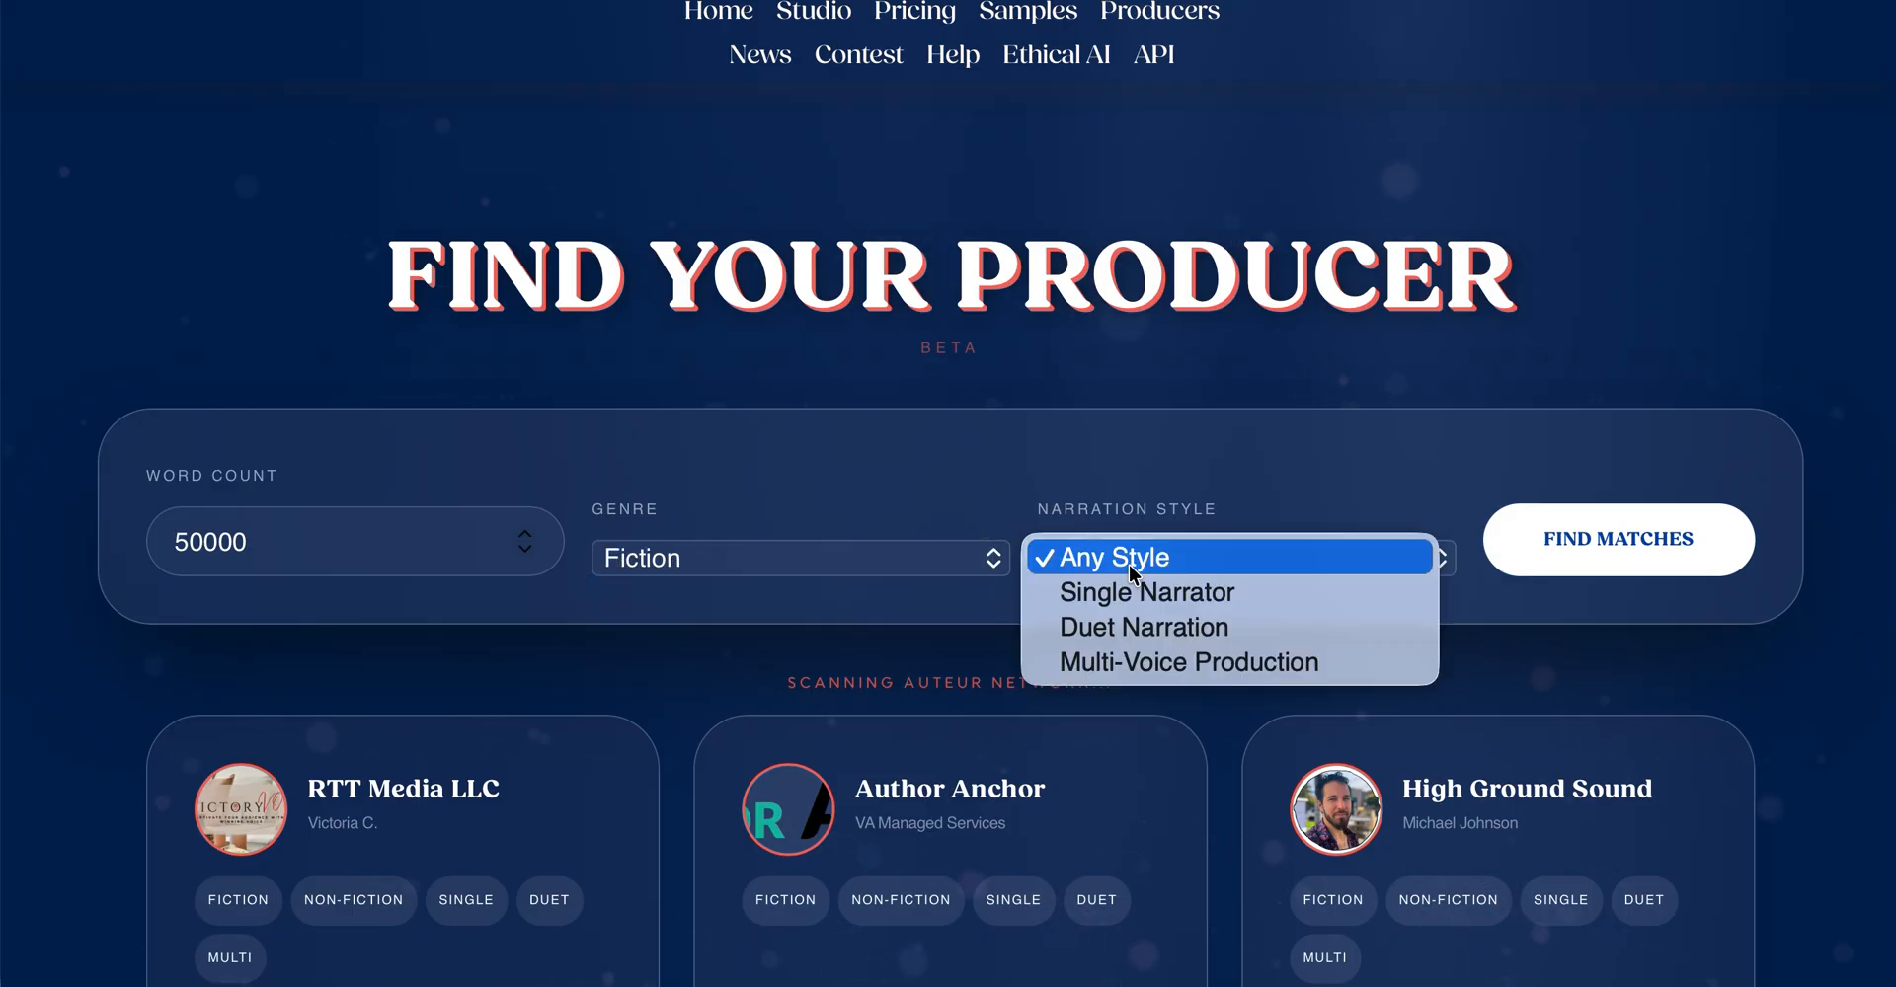
{"action": "left_click", "coordinate": [1148, 648]}
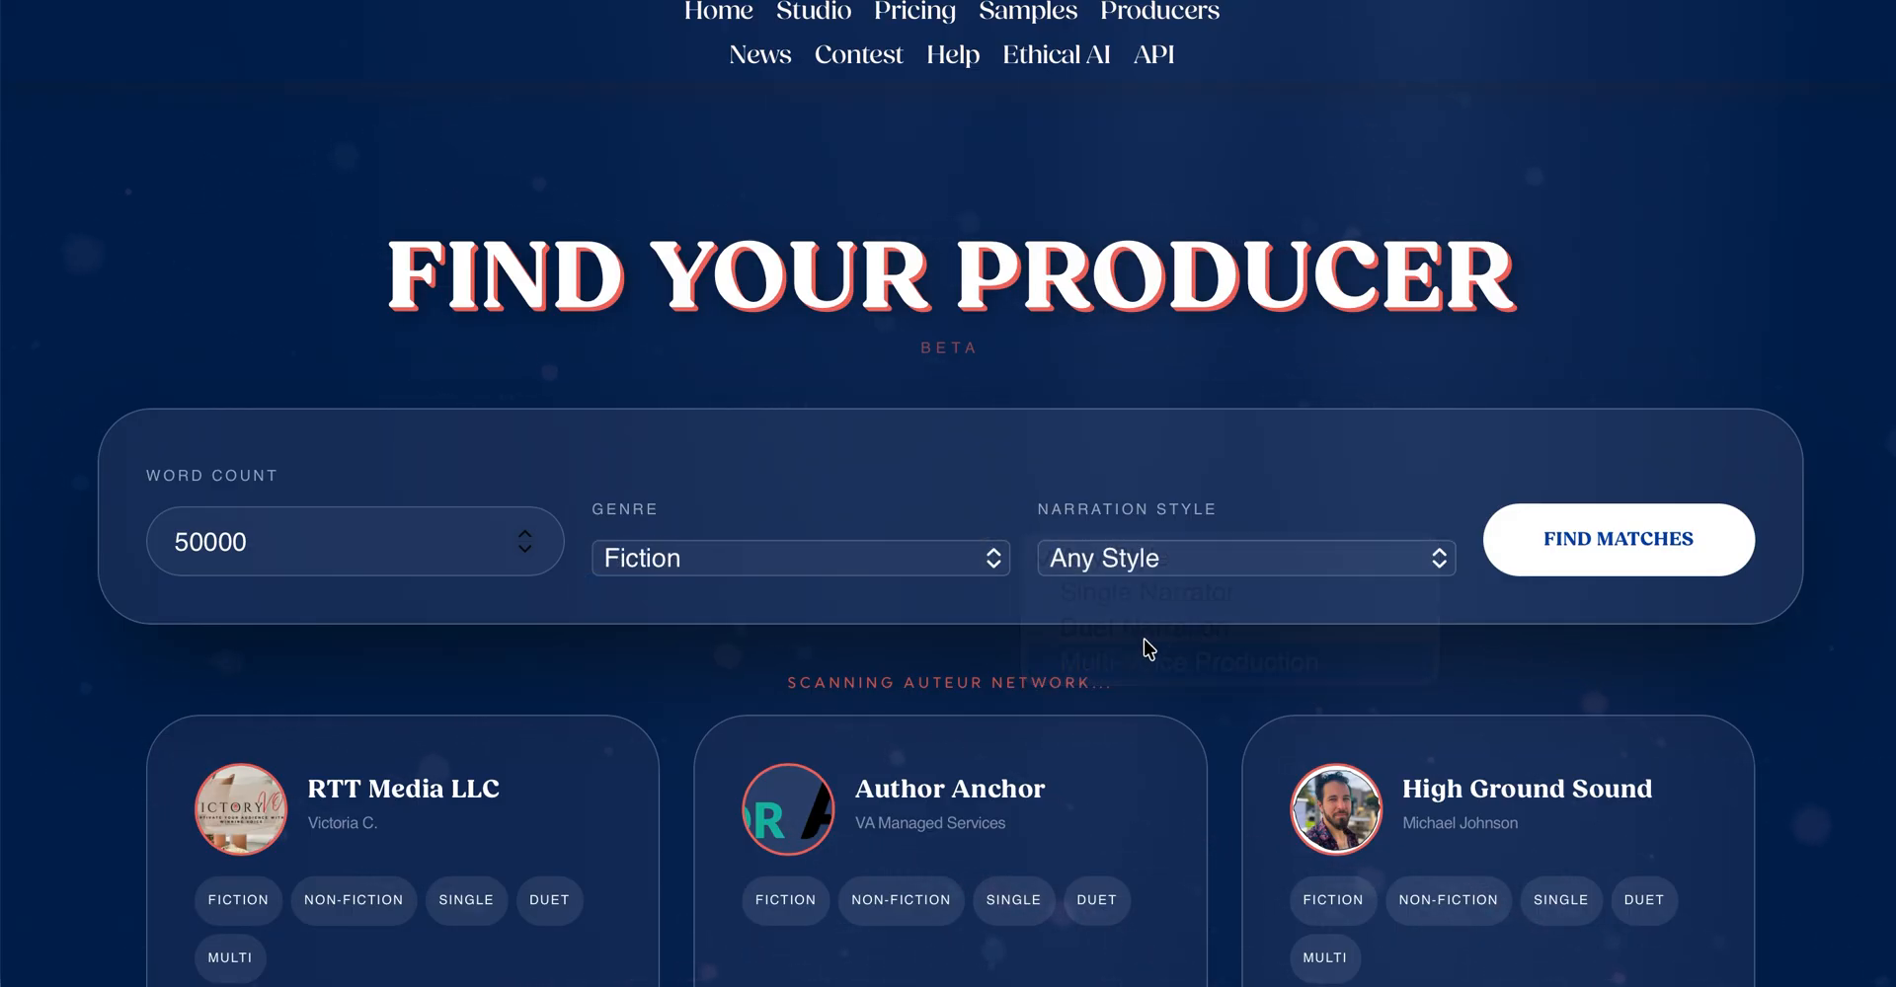
{"action": "left_click", "coordinate": [1599, 555]}
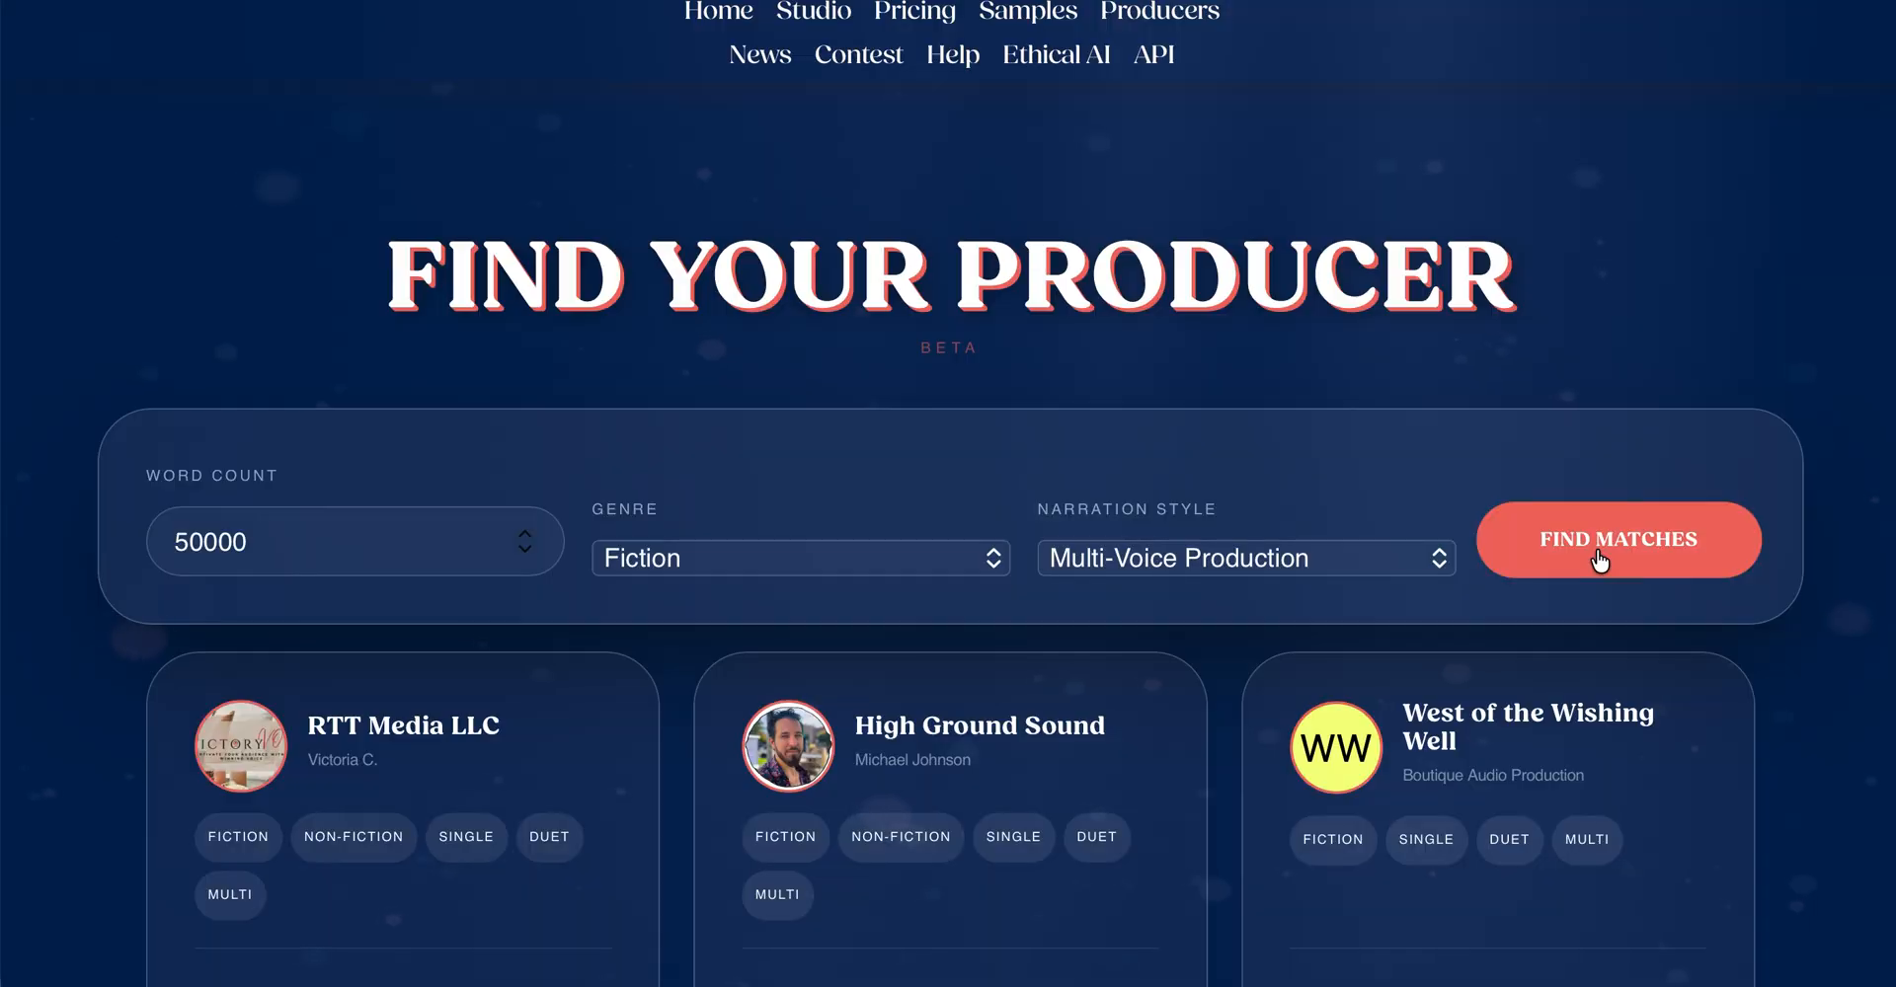
- Open the inquiry contact for the producer High Ground Sound and copy its e-mail address
{"action": "scroll", "coordinate": [889, 747], "scroll_direction": "down", "scroll_amount": 1}
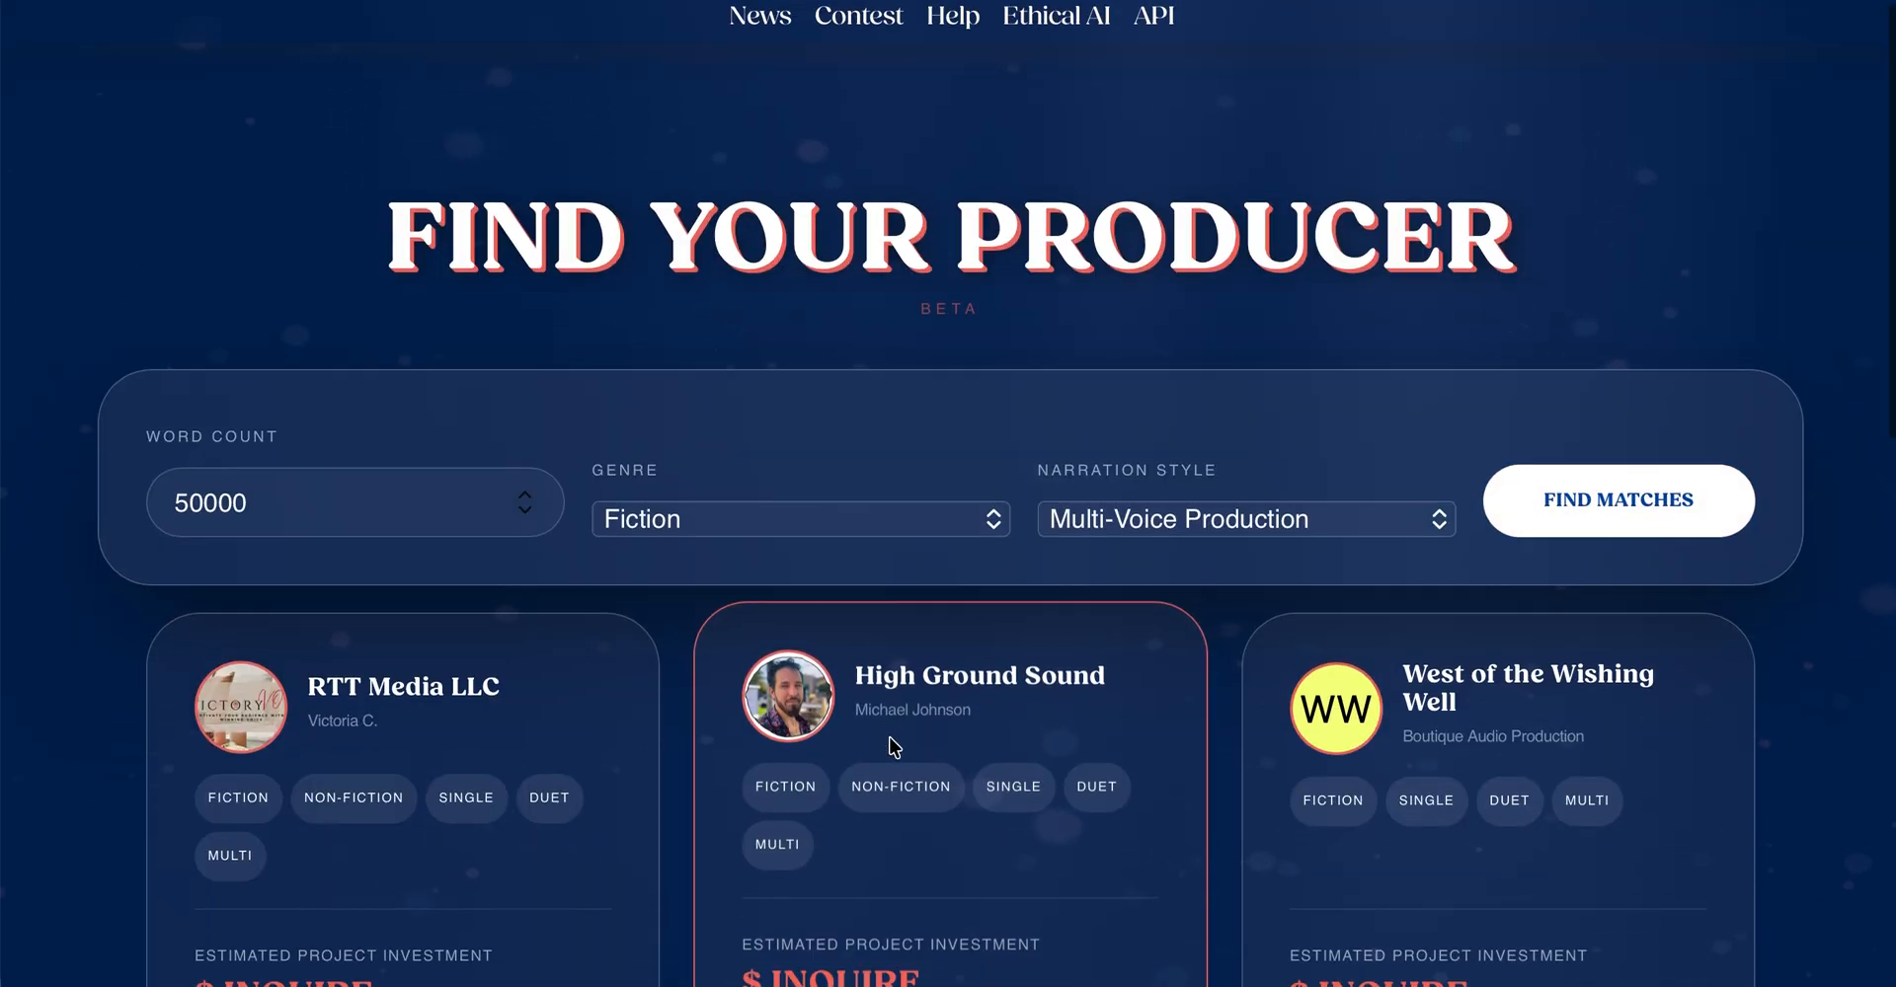
{"action": "scroll", "coordinate": [891, 748], "scroll_direction": "down", "scroll_amount": 3}
{"action": "left_click", "coordinate": [901, 959]}
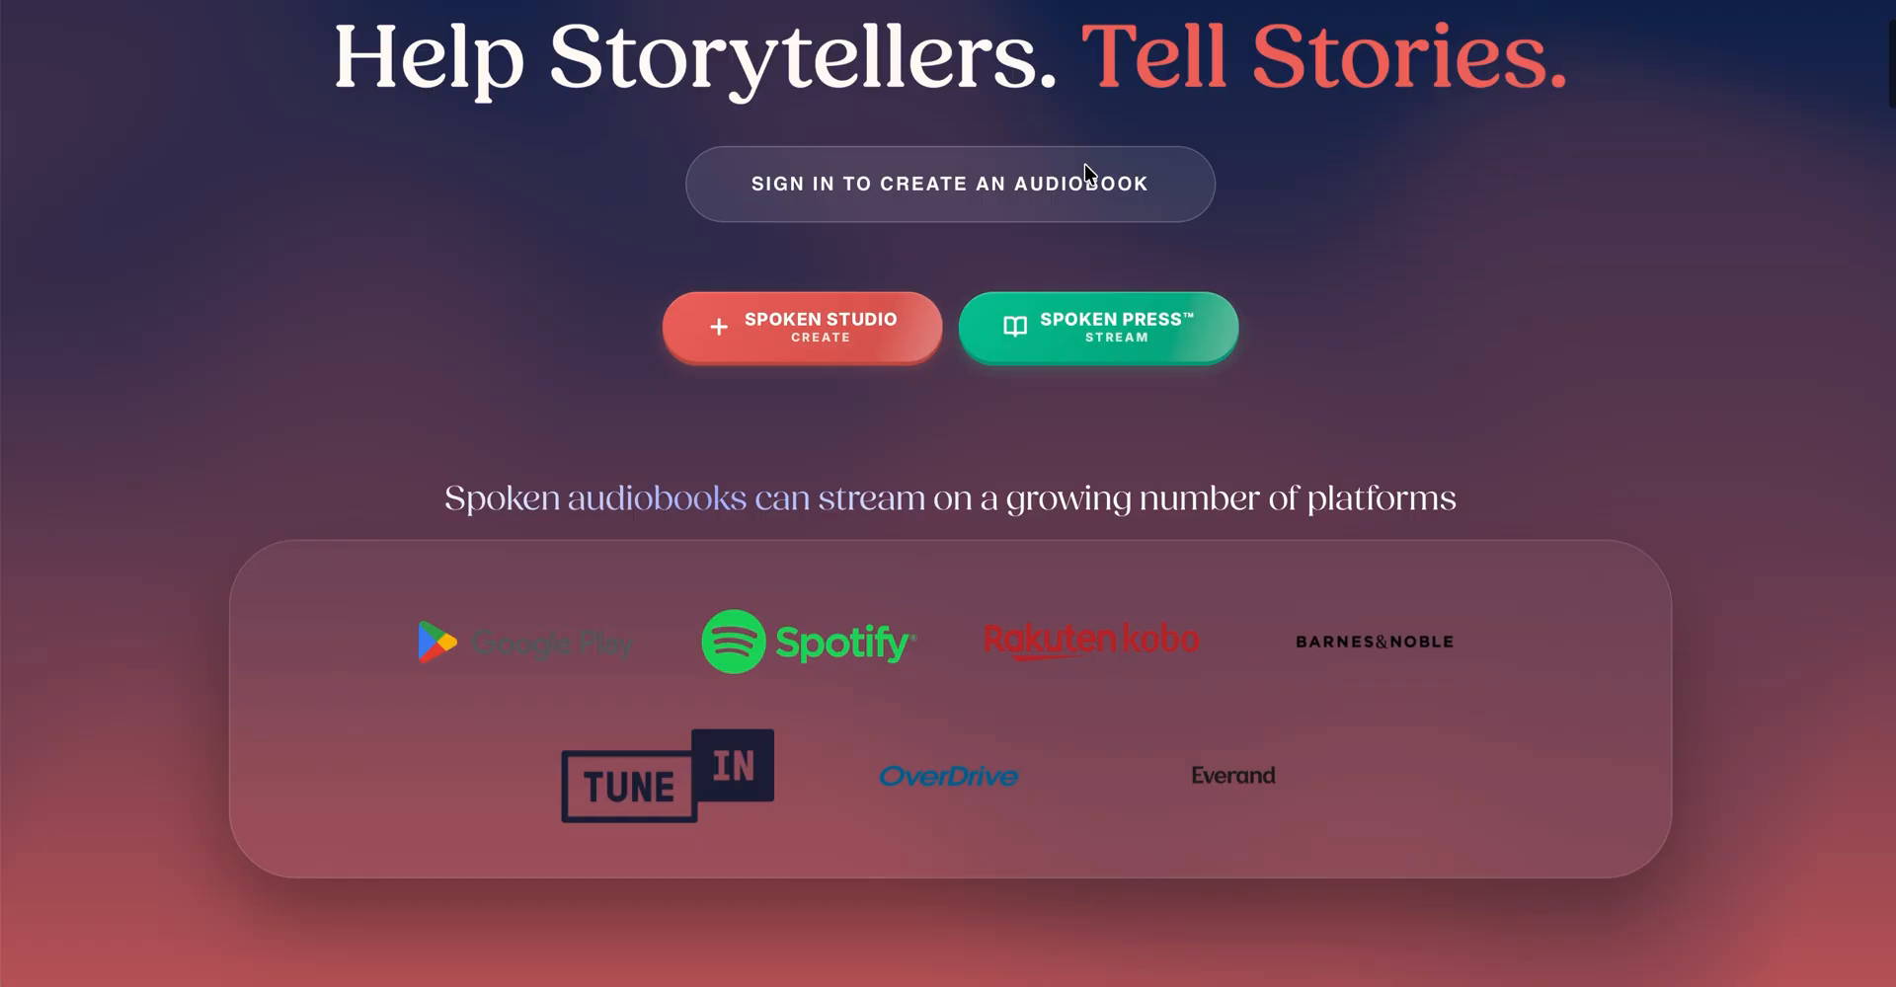
- Examine the streaming platforms, distribution partners and pricing section on the Spoken home page
{"action": "scroll", "coordinate": [1086, 176], "scroll_direction": "down", "scroll_amount": 3}
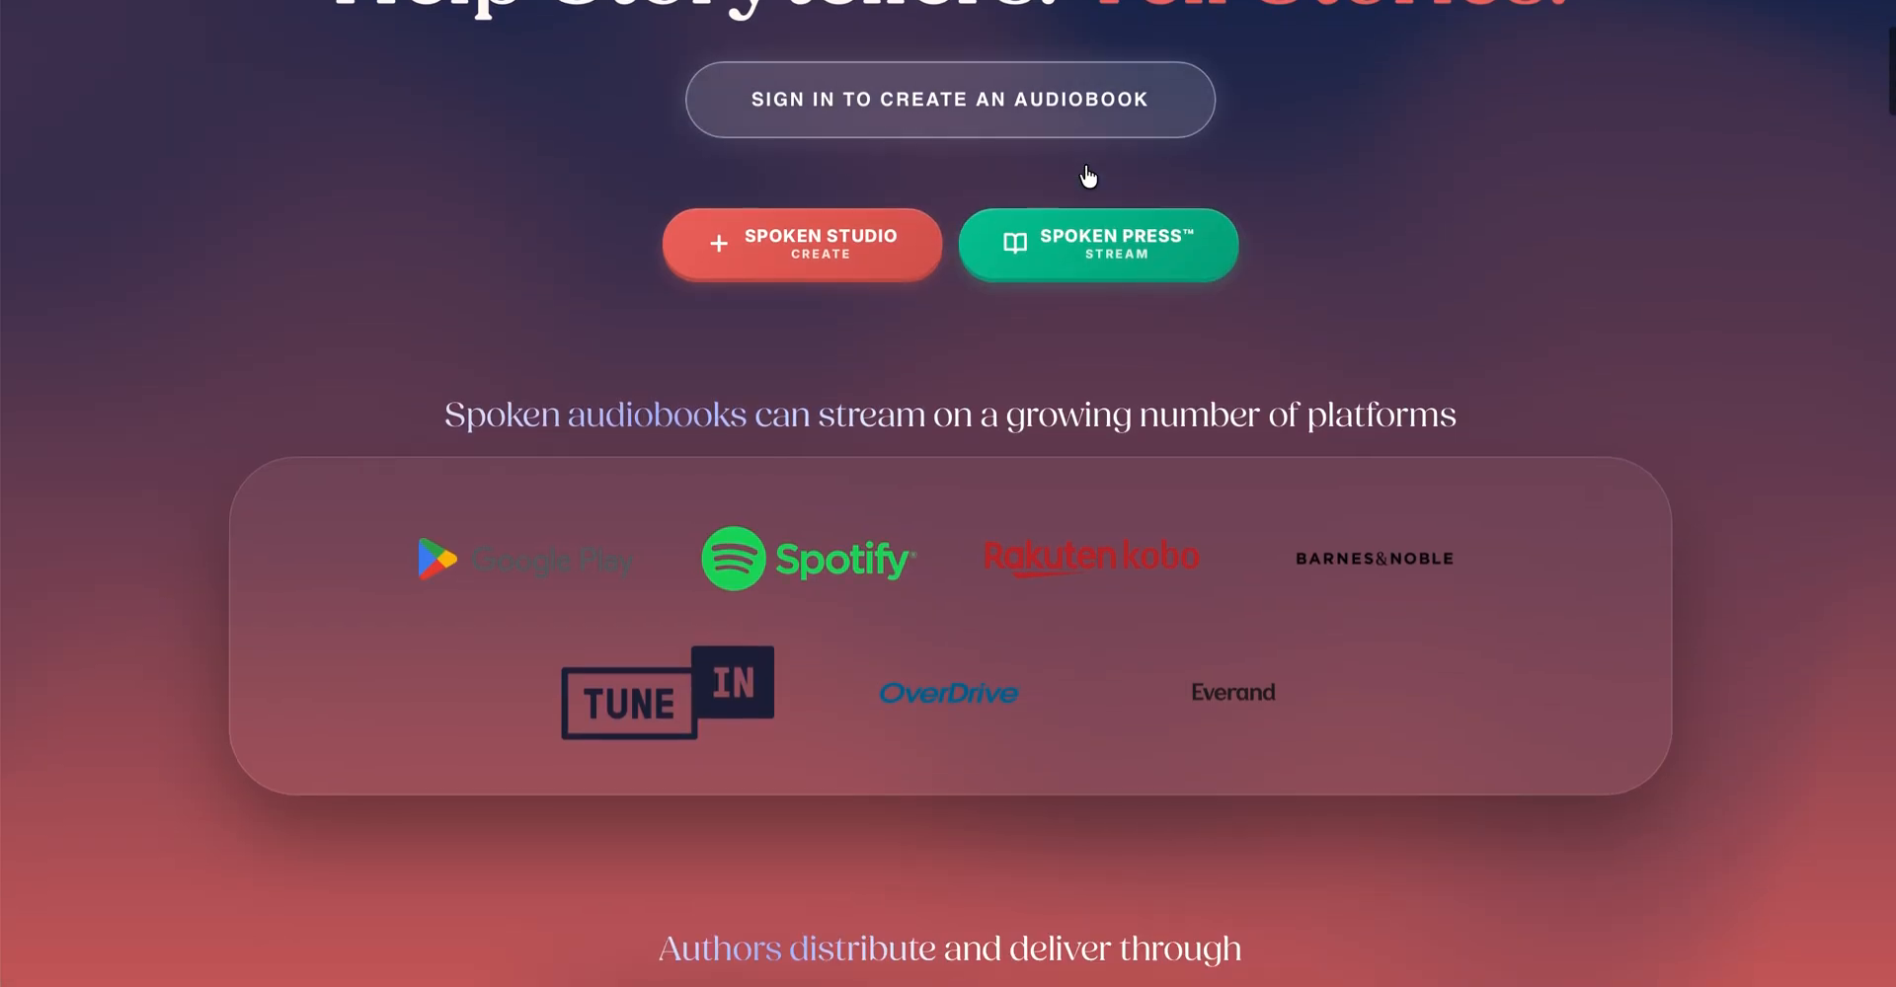
{"action": "scroll", "coordinate": [1088, 176], "scroll_direction": "down", "scroll_amount": 2}
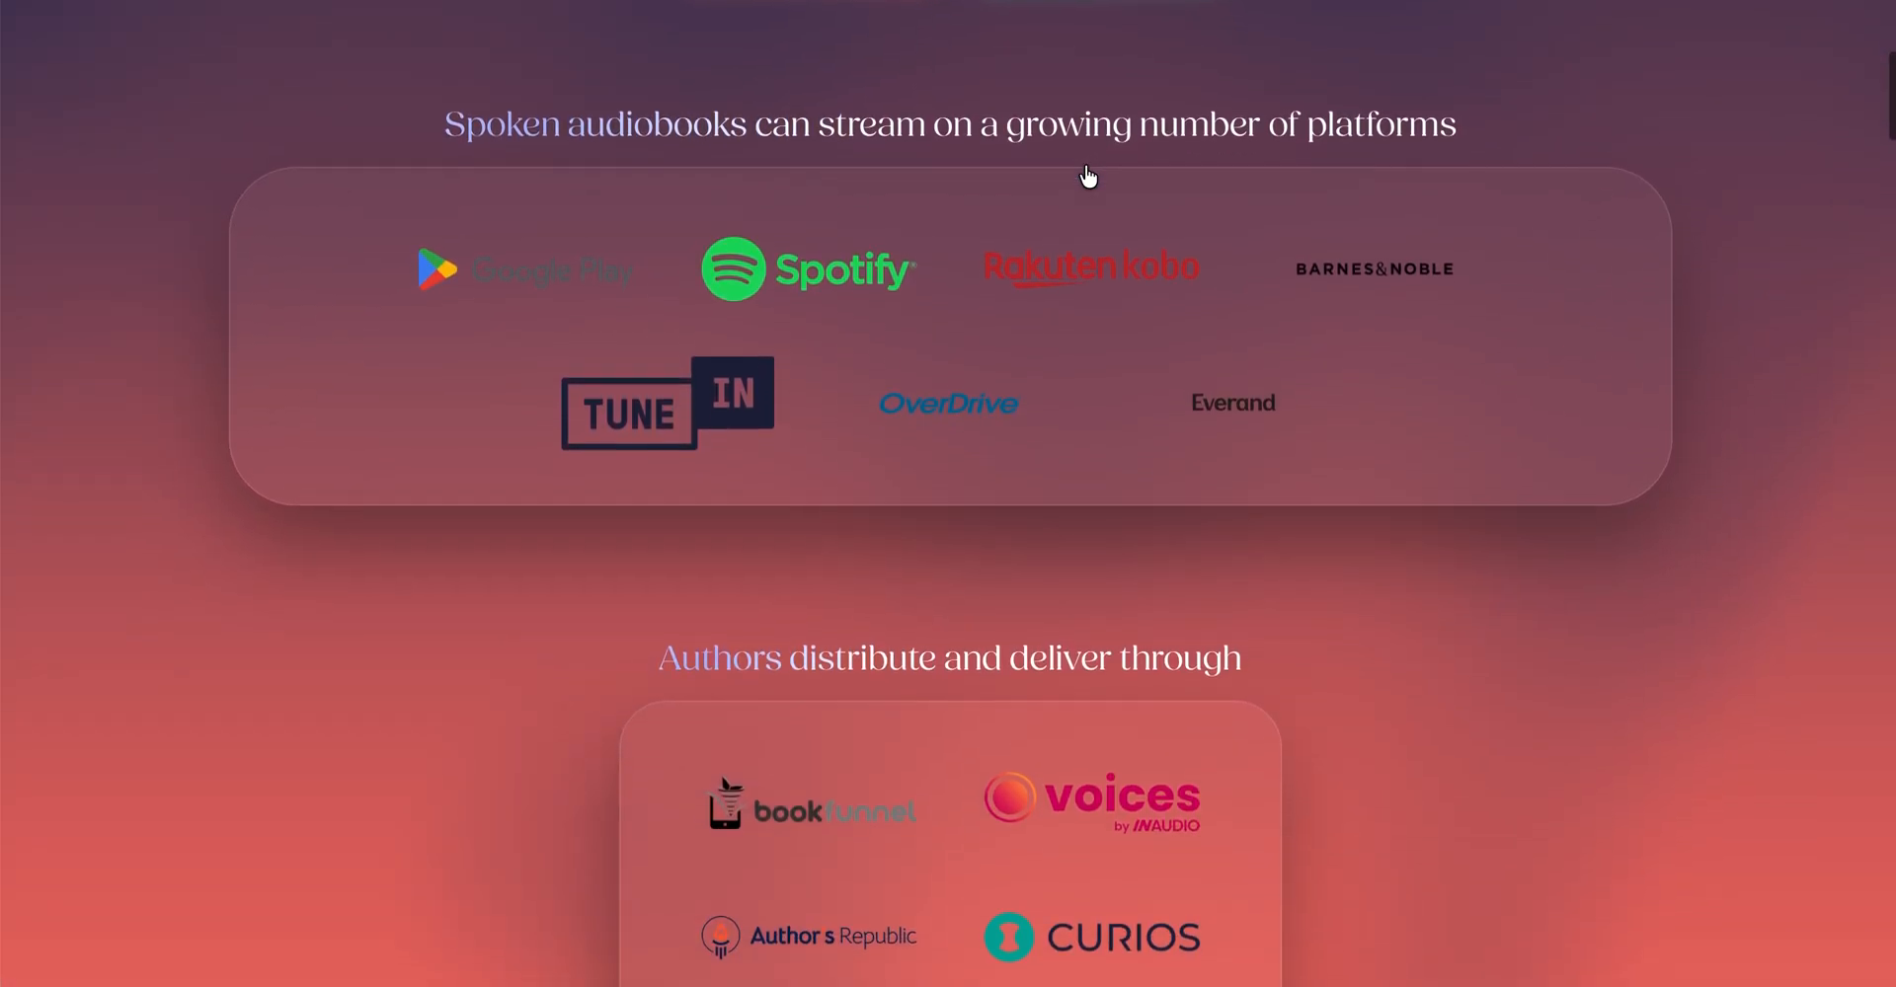
{"action": "scroll", "coordinate": [1088, 176], "scroll_direction": "down", "scroll_amount": 3}
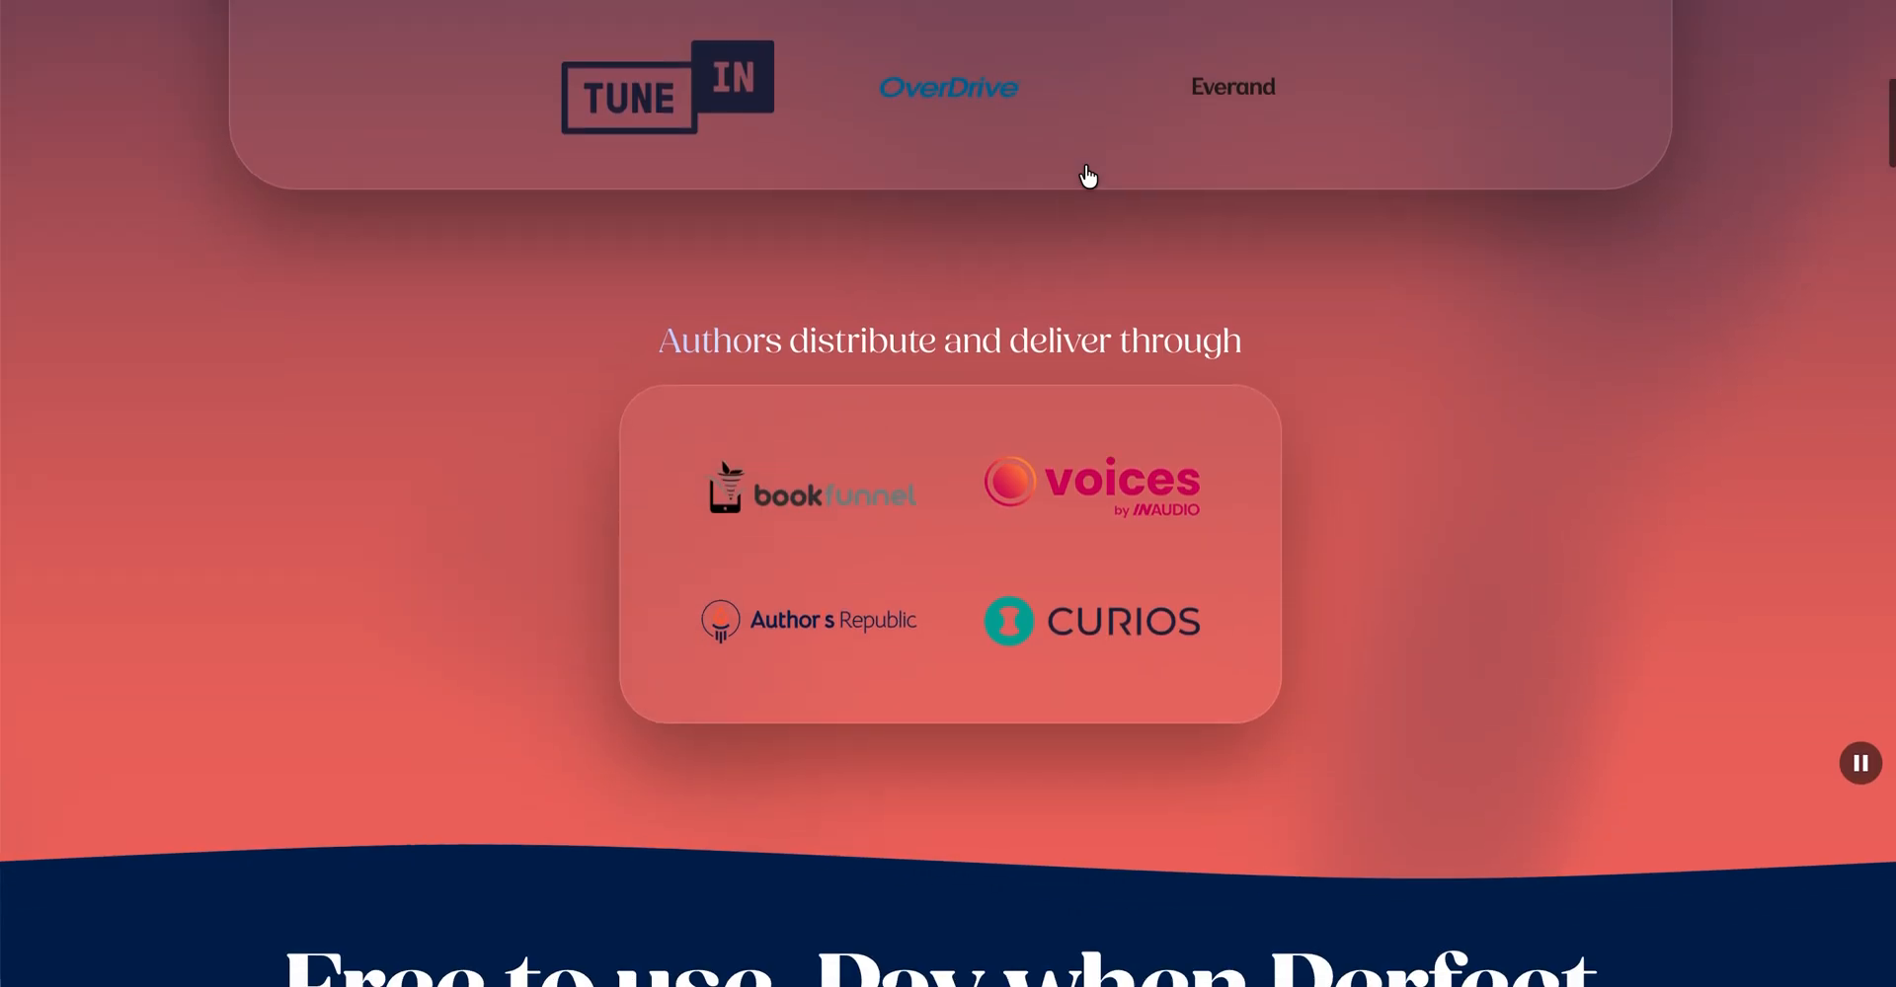
{"action": "scroll", "coordinate": [1088, 176], "scroll_direction": "down", "scroll_amount": 4}
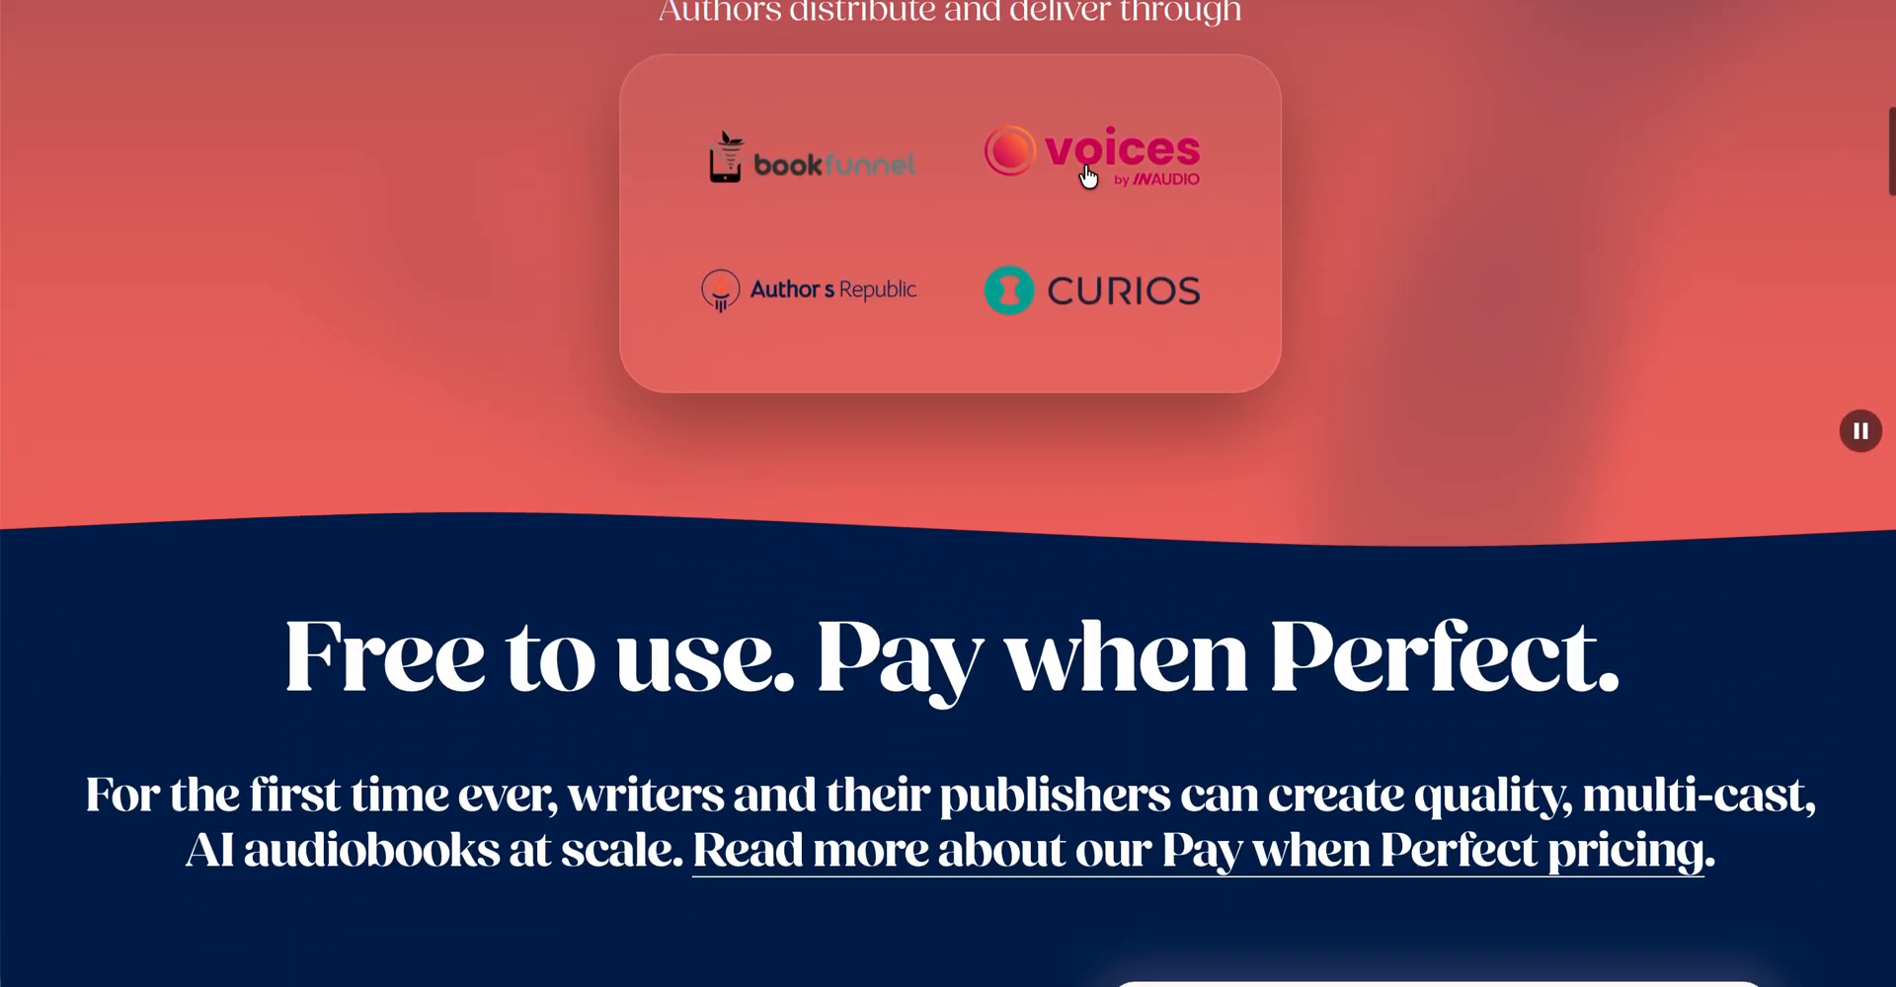